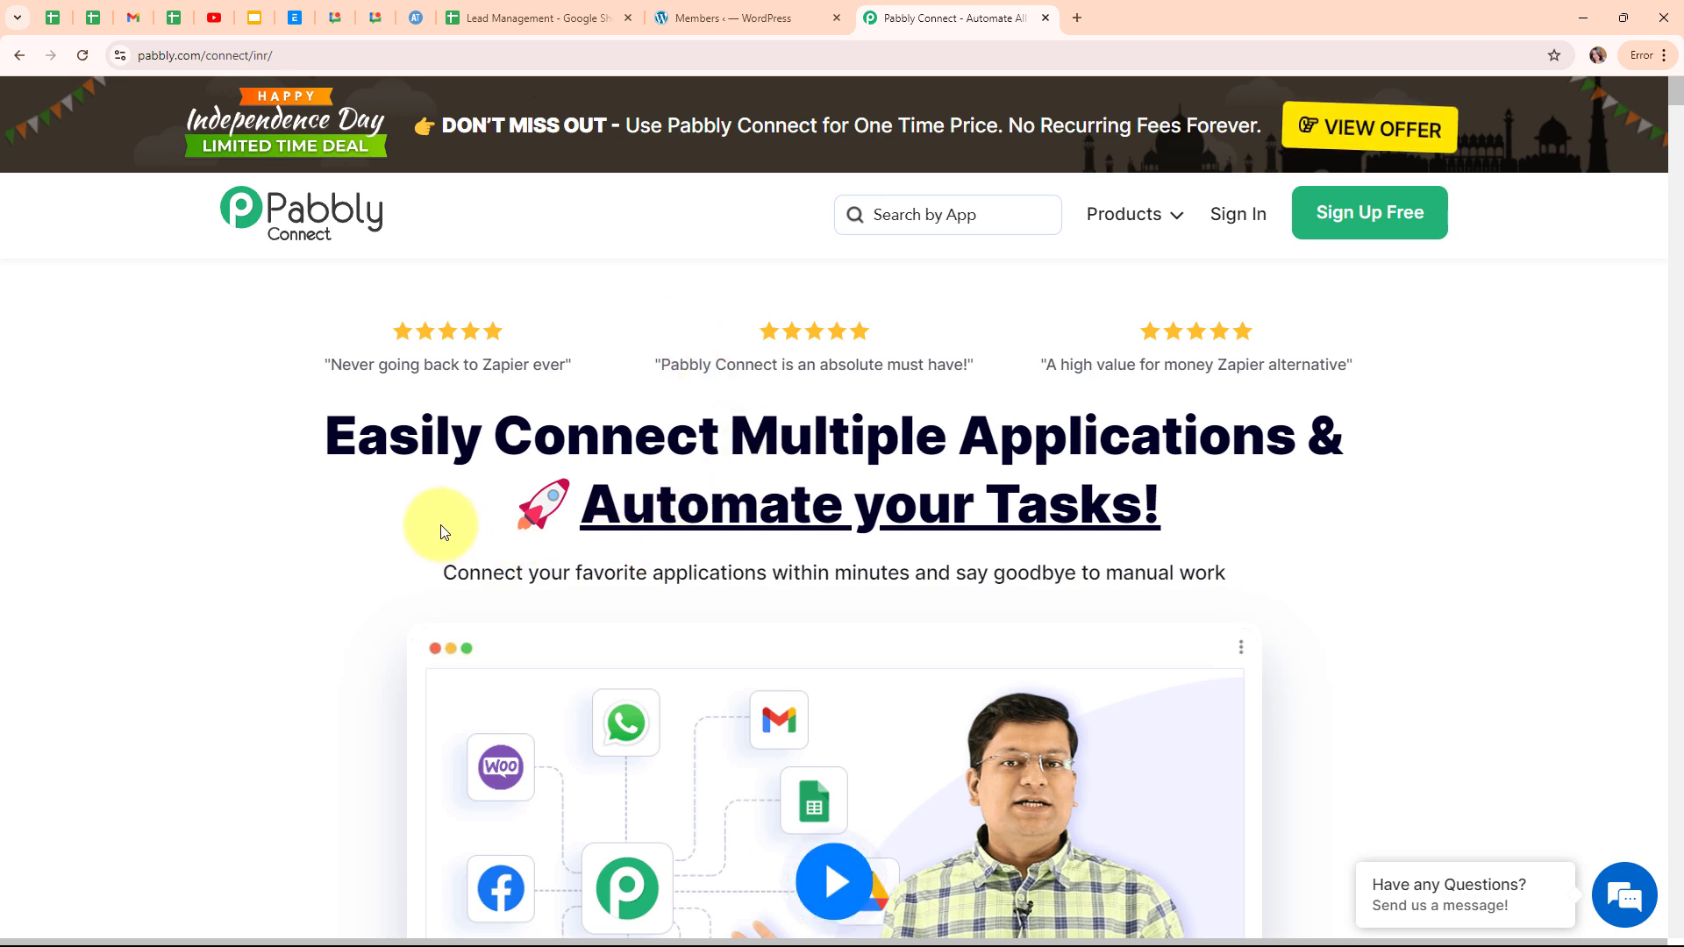
# Review the Testing lead row, then confirm it is the newest WordPress member (ID 1116).
pyautogui.click(544, 35)
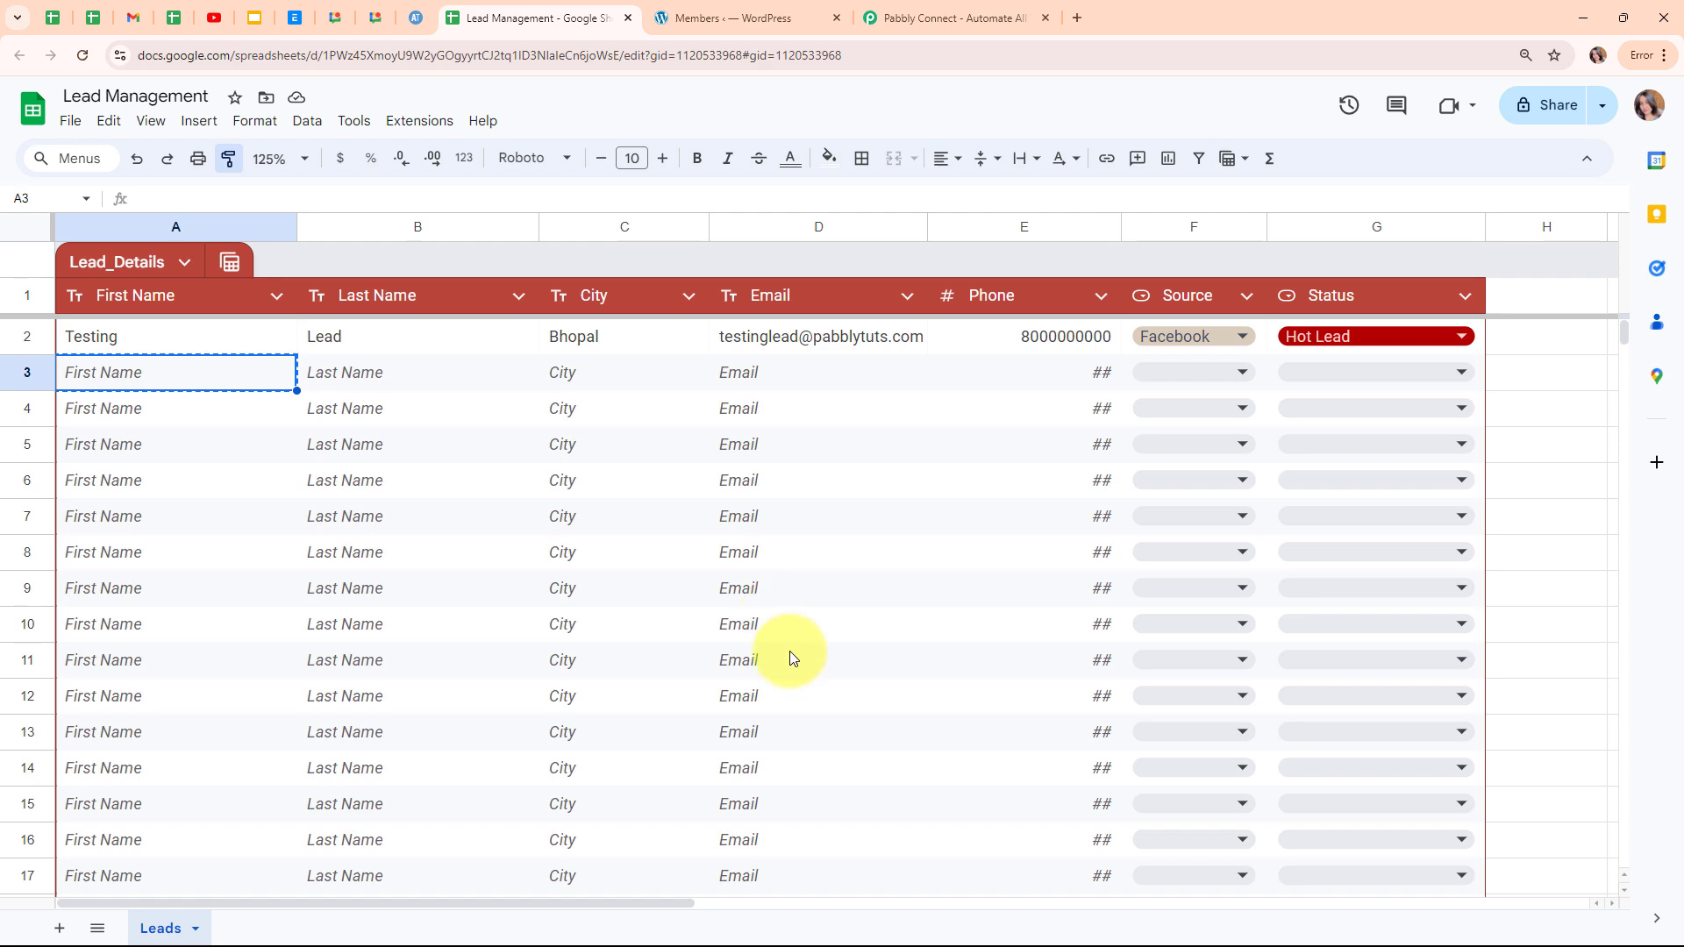
pyautogui.click(723, 19)
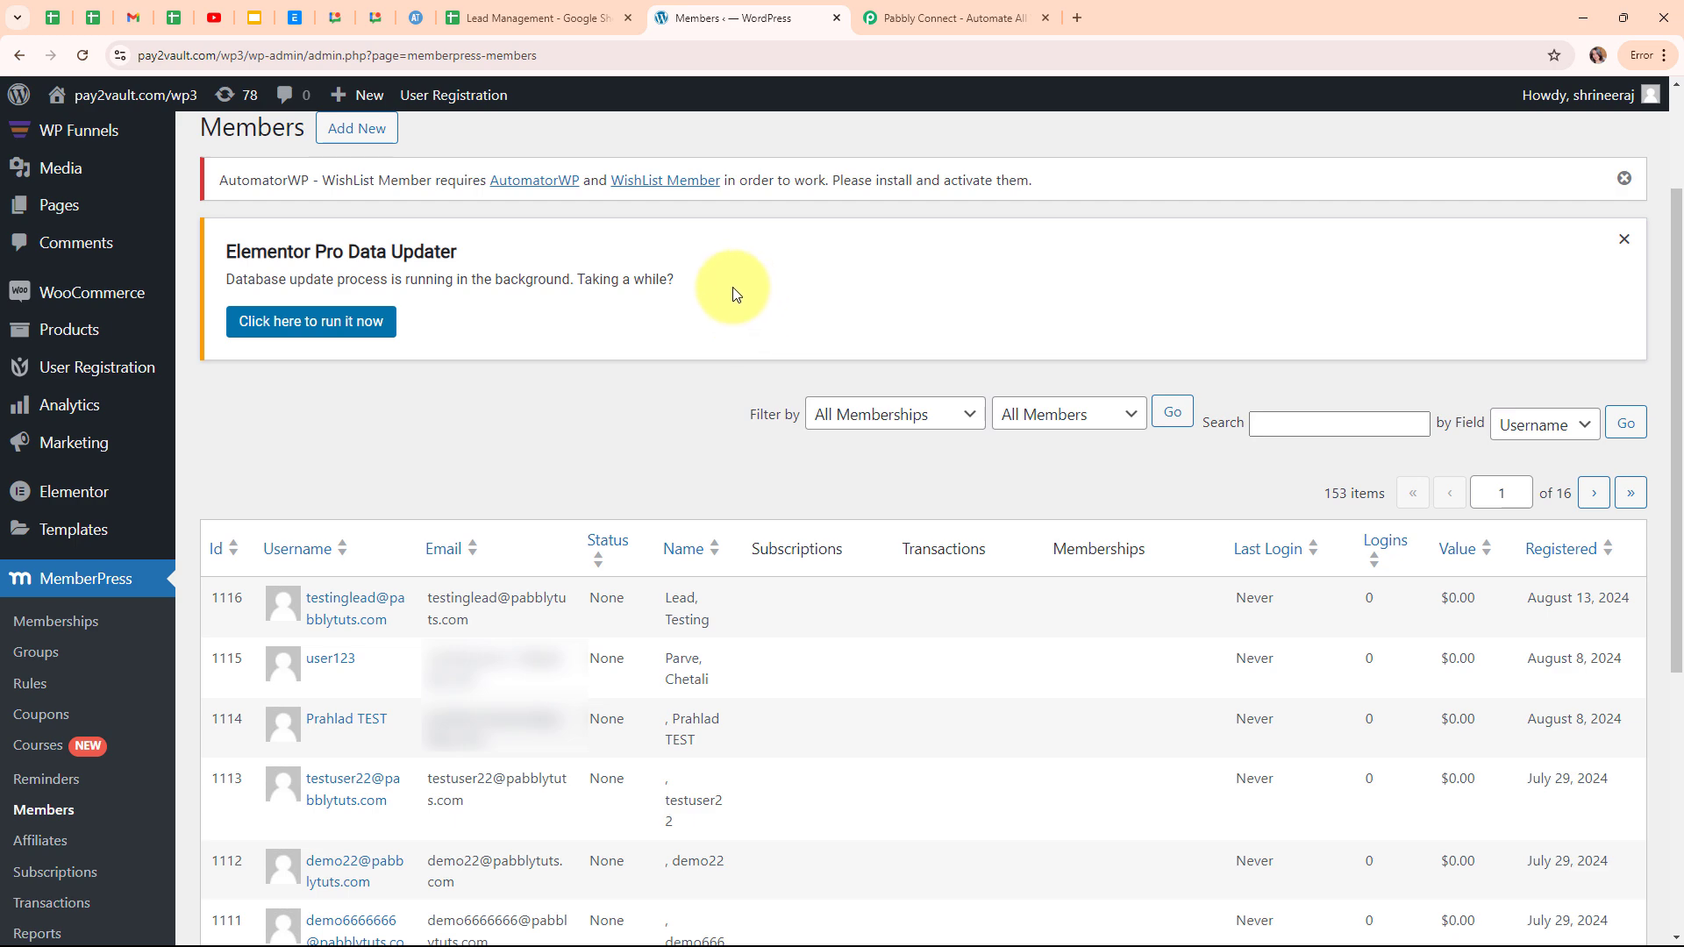
# Go back to the Lead Management sheet, which still holds the single Testing lead row.
pyautogui.click(589, 15)
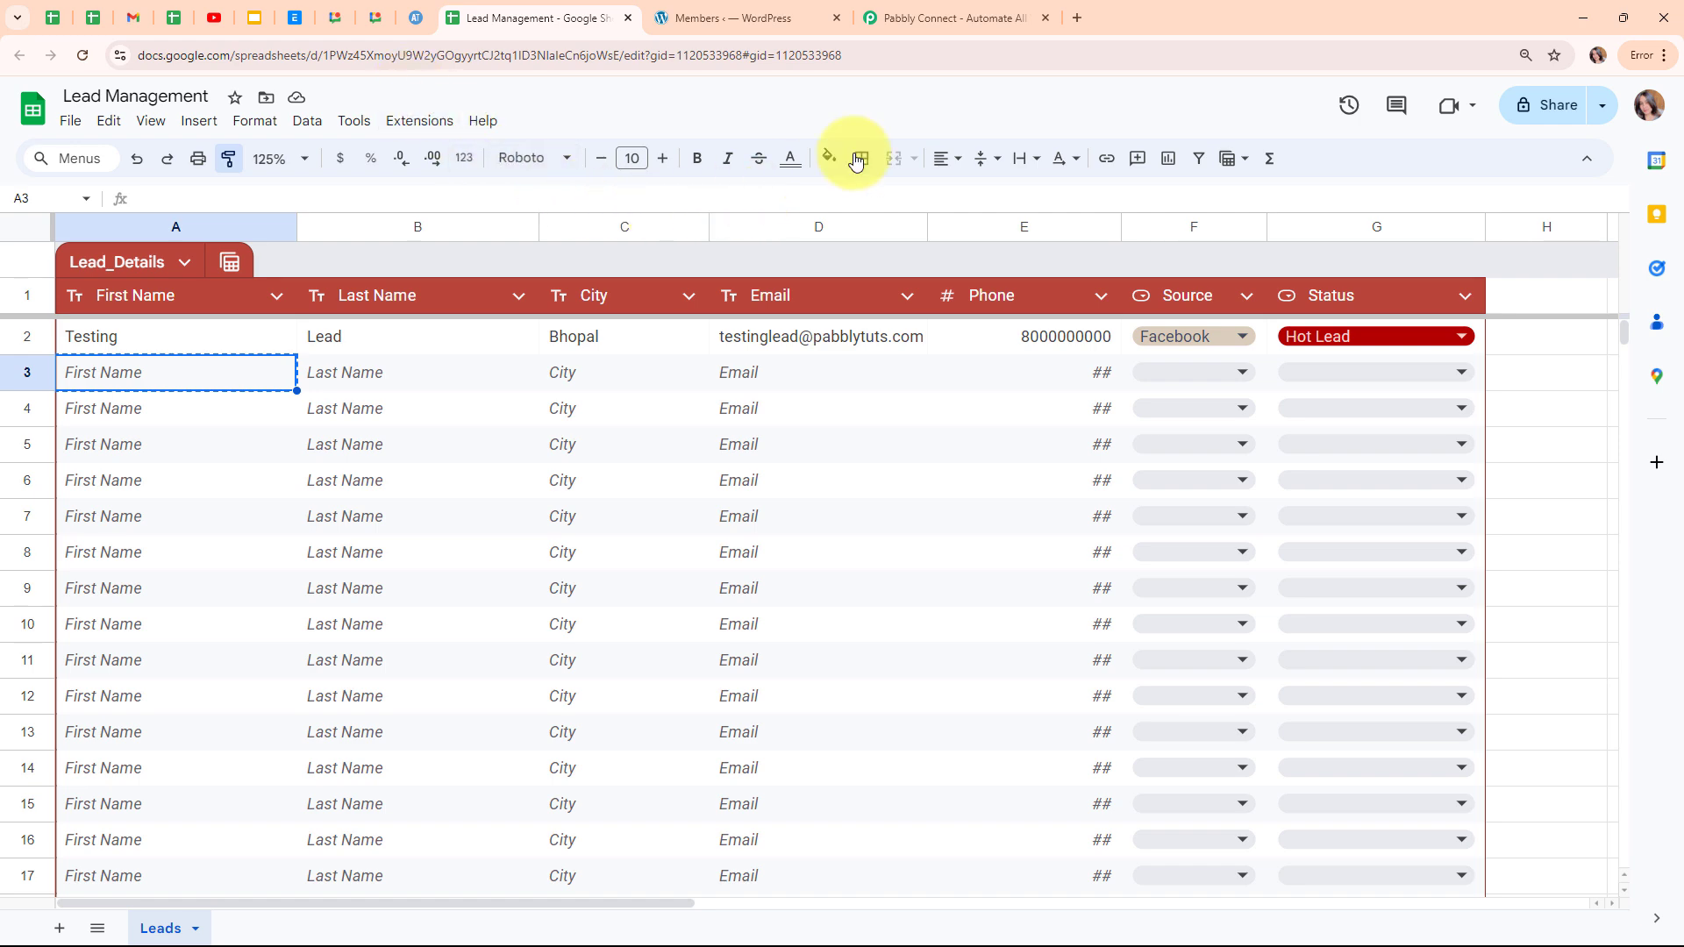
# Switch from the Lead Management sheet to the Pabbly Connect homepage.
pyautogui.click(944, 18)
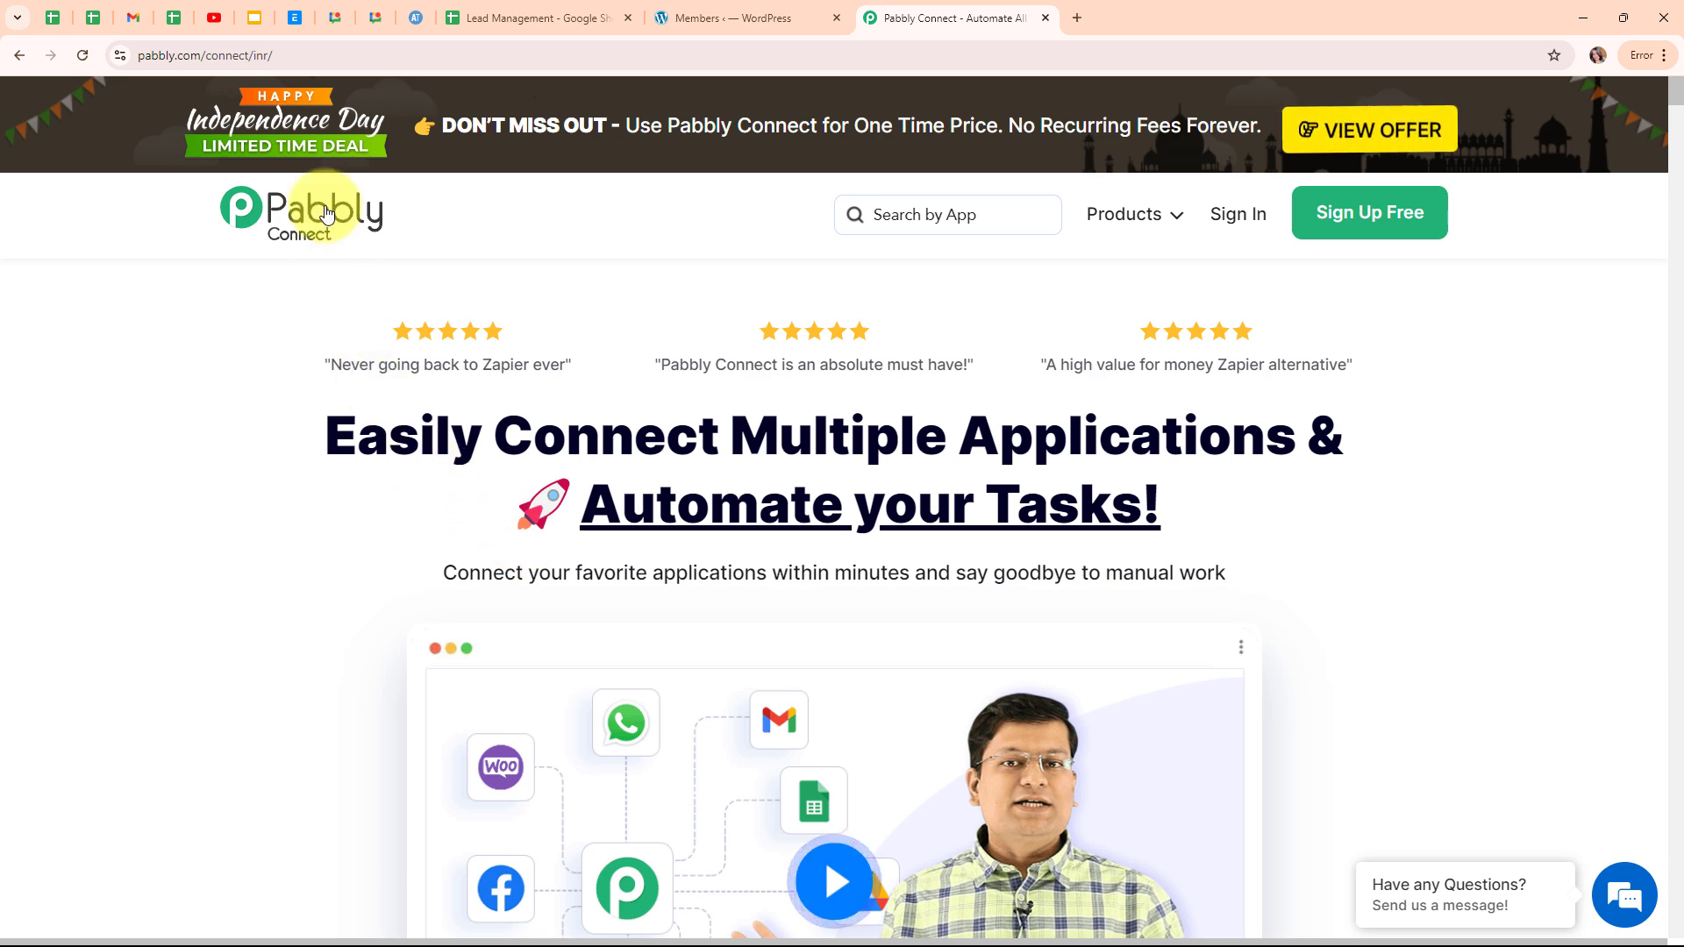
# Sign in to Pabbly and launch Pabbly Connect from All Pabbly Apps to reach its dashboard.
pyautogui.click(327, 56)
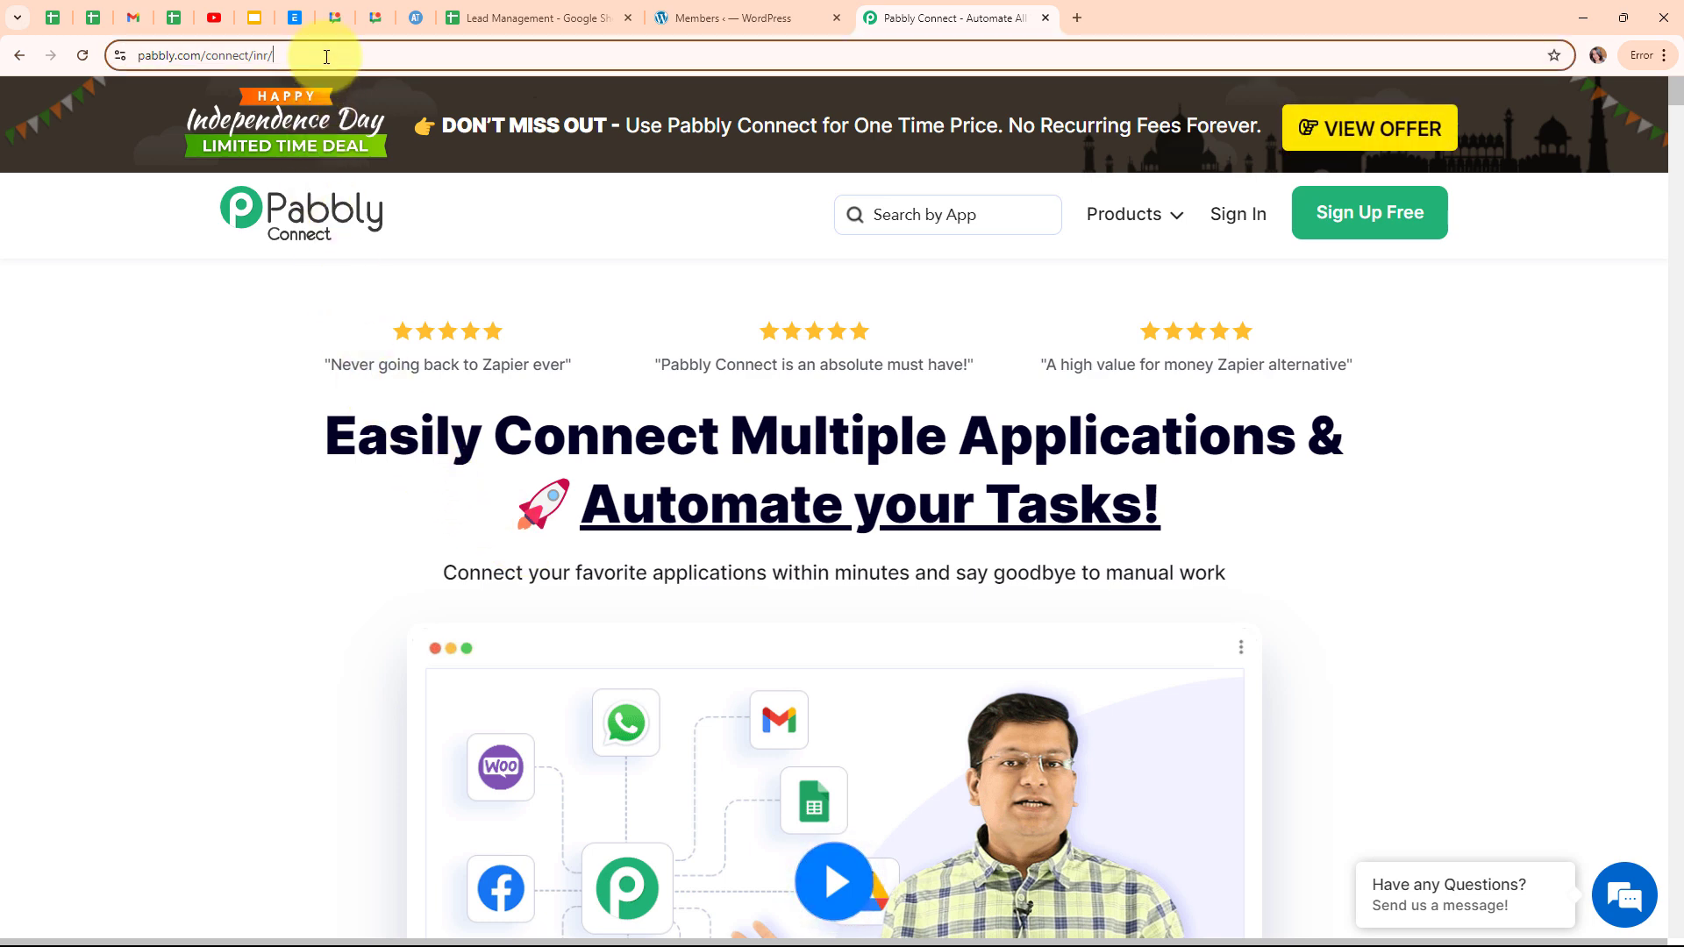
pyautogui.click(373, 290)
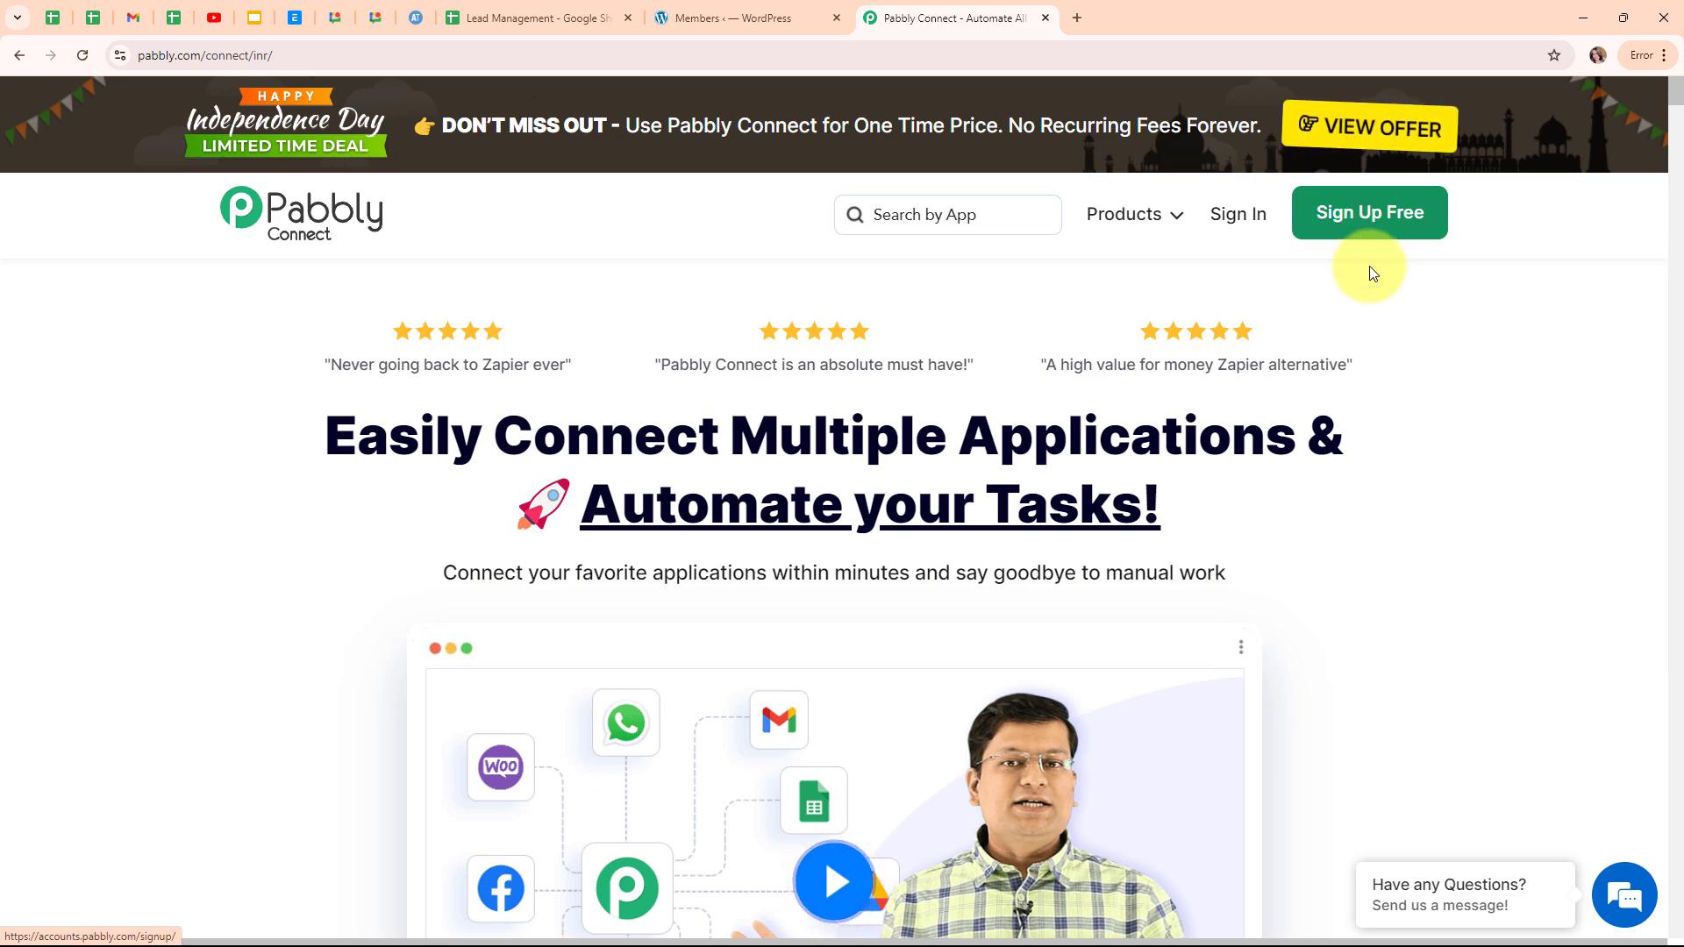
pyautogui.click(1223, 223)
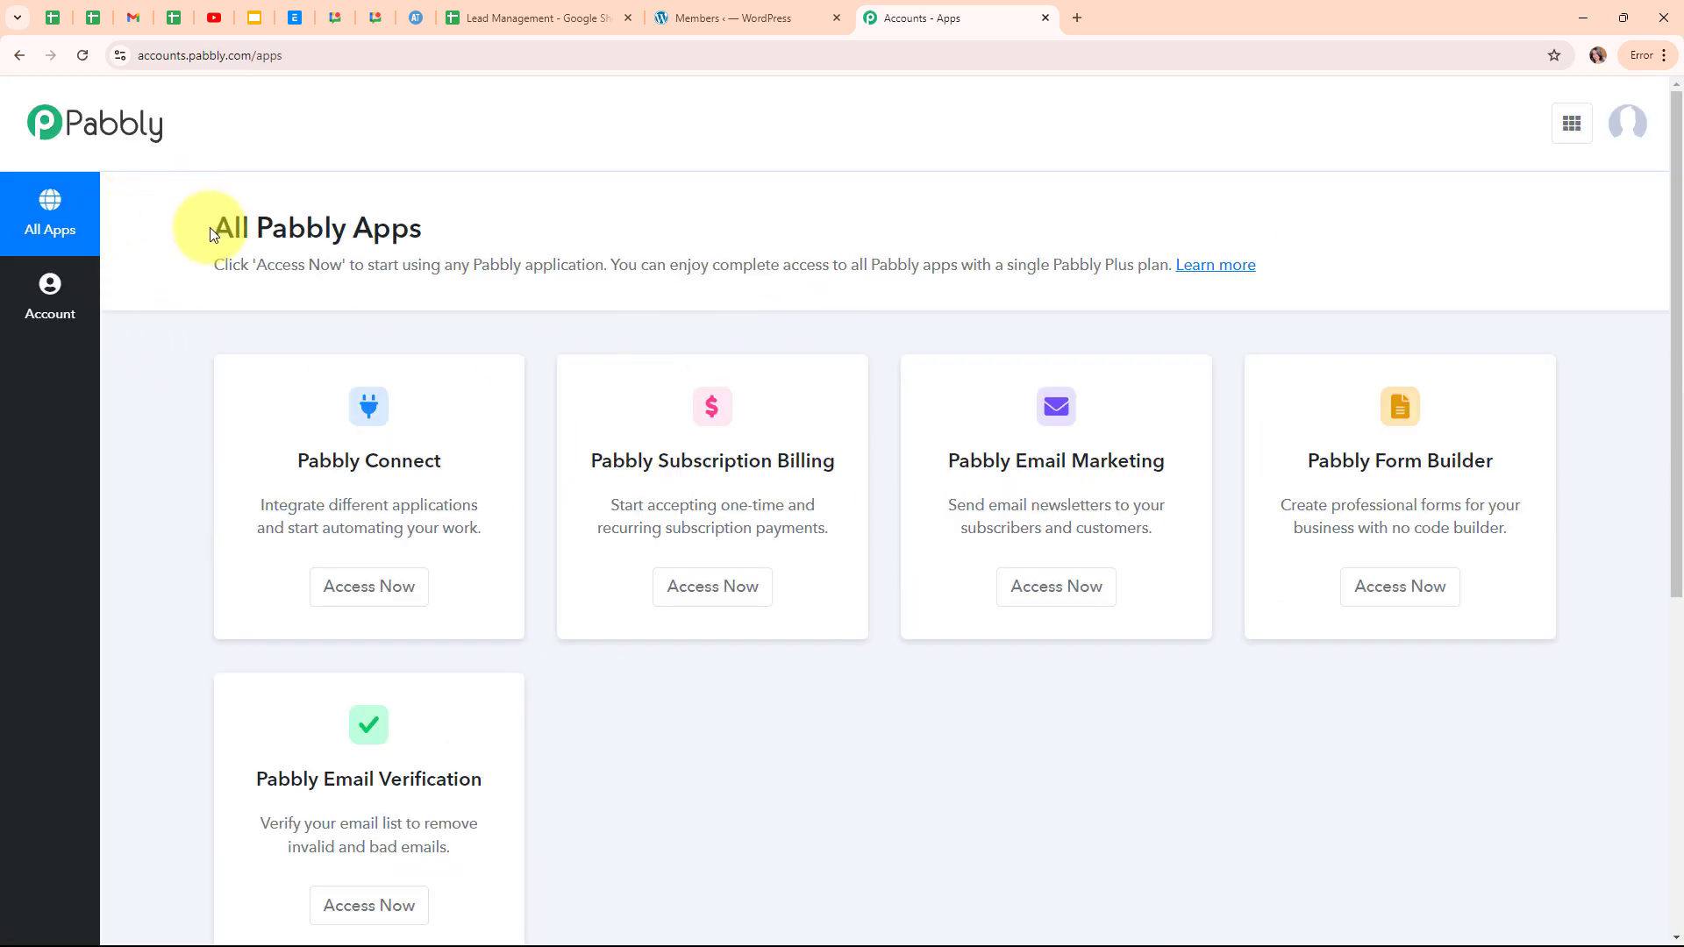
pyautogui.moveTo(211, 229); pyautogui.dragTo(436, 241)
pyautogui.click(773, 218)
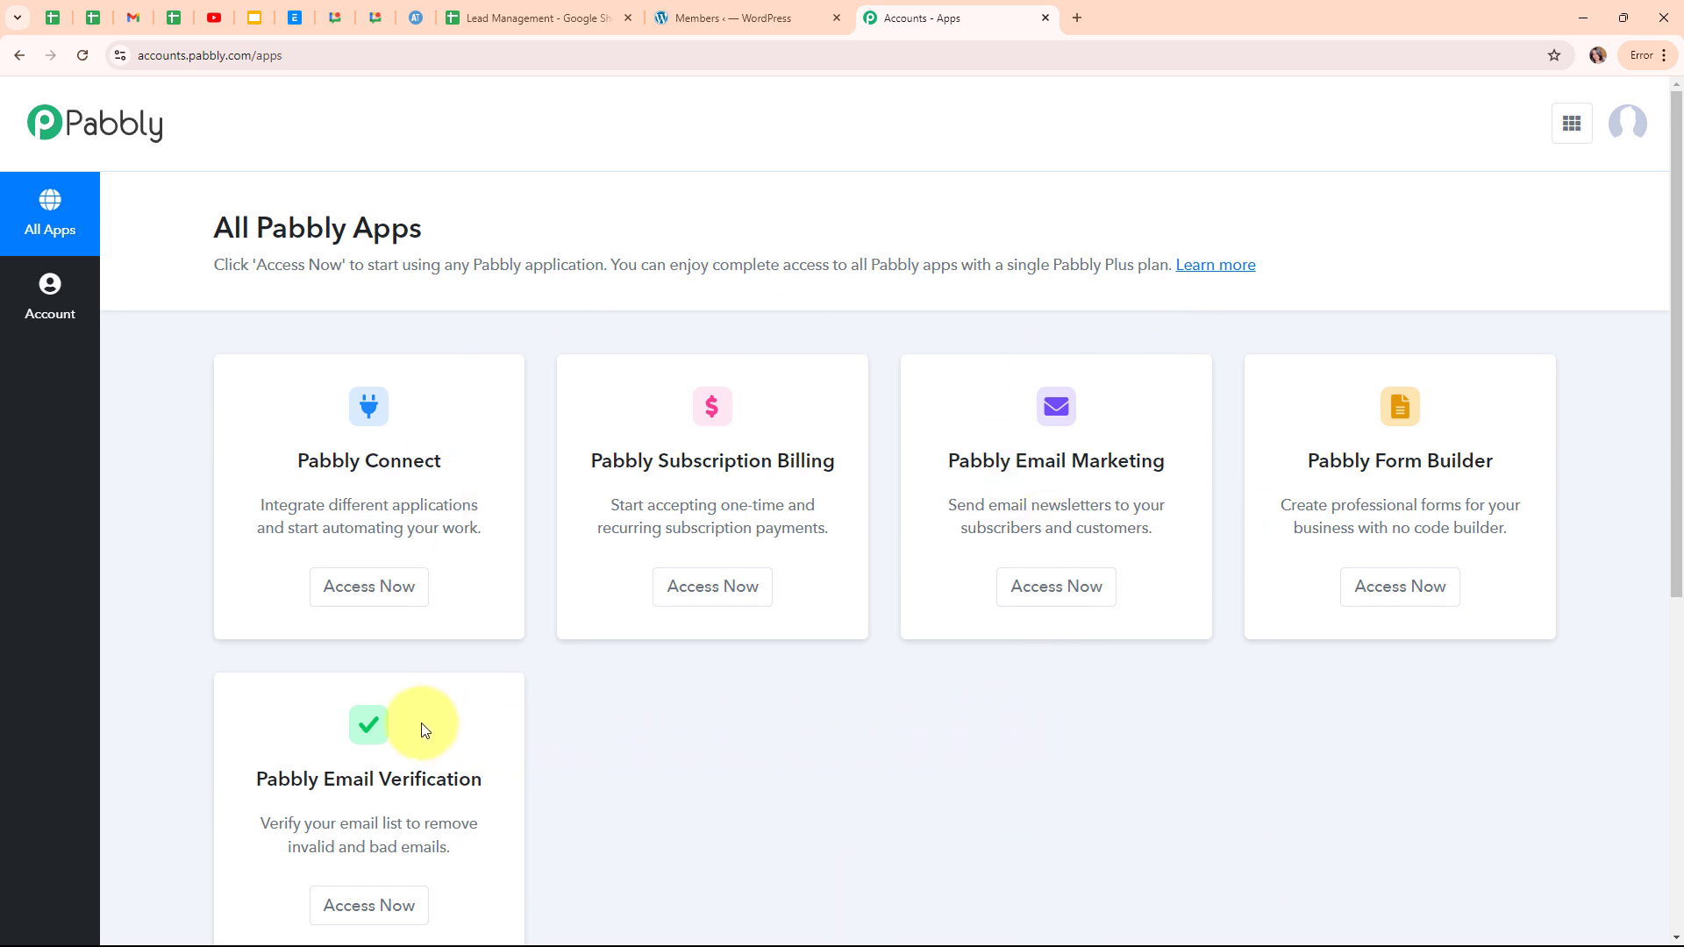
pyautogui.click(357, 602)
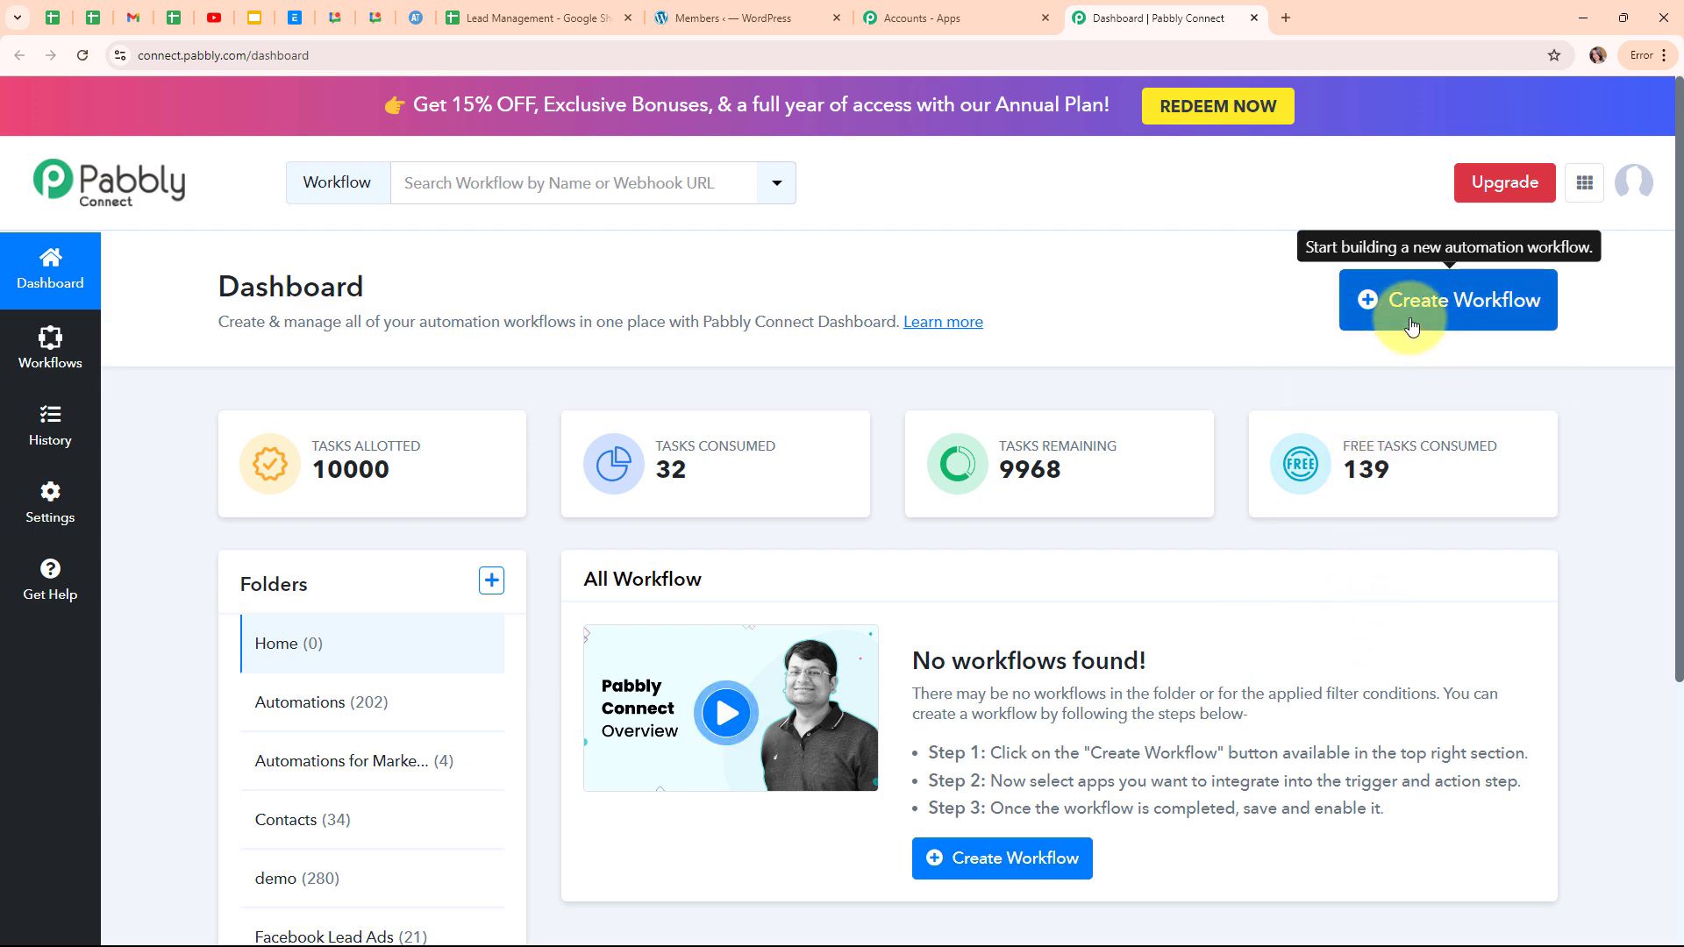
# Name a new workflow 'Create MemberPress Member from New Google Sheets Tables Row' in the Google Sheets folder.
pyautogui.click(1412, 327)
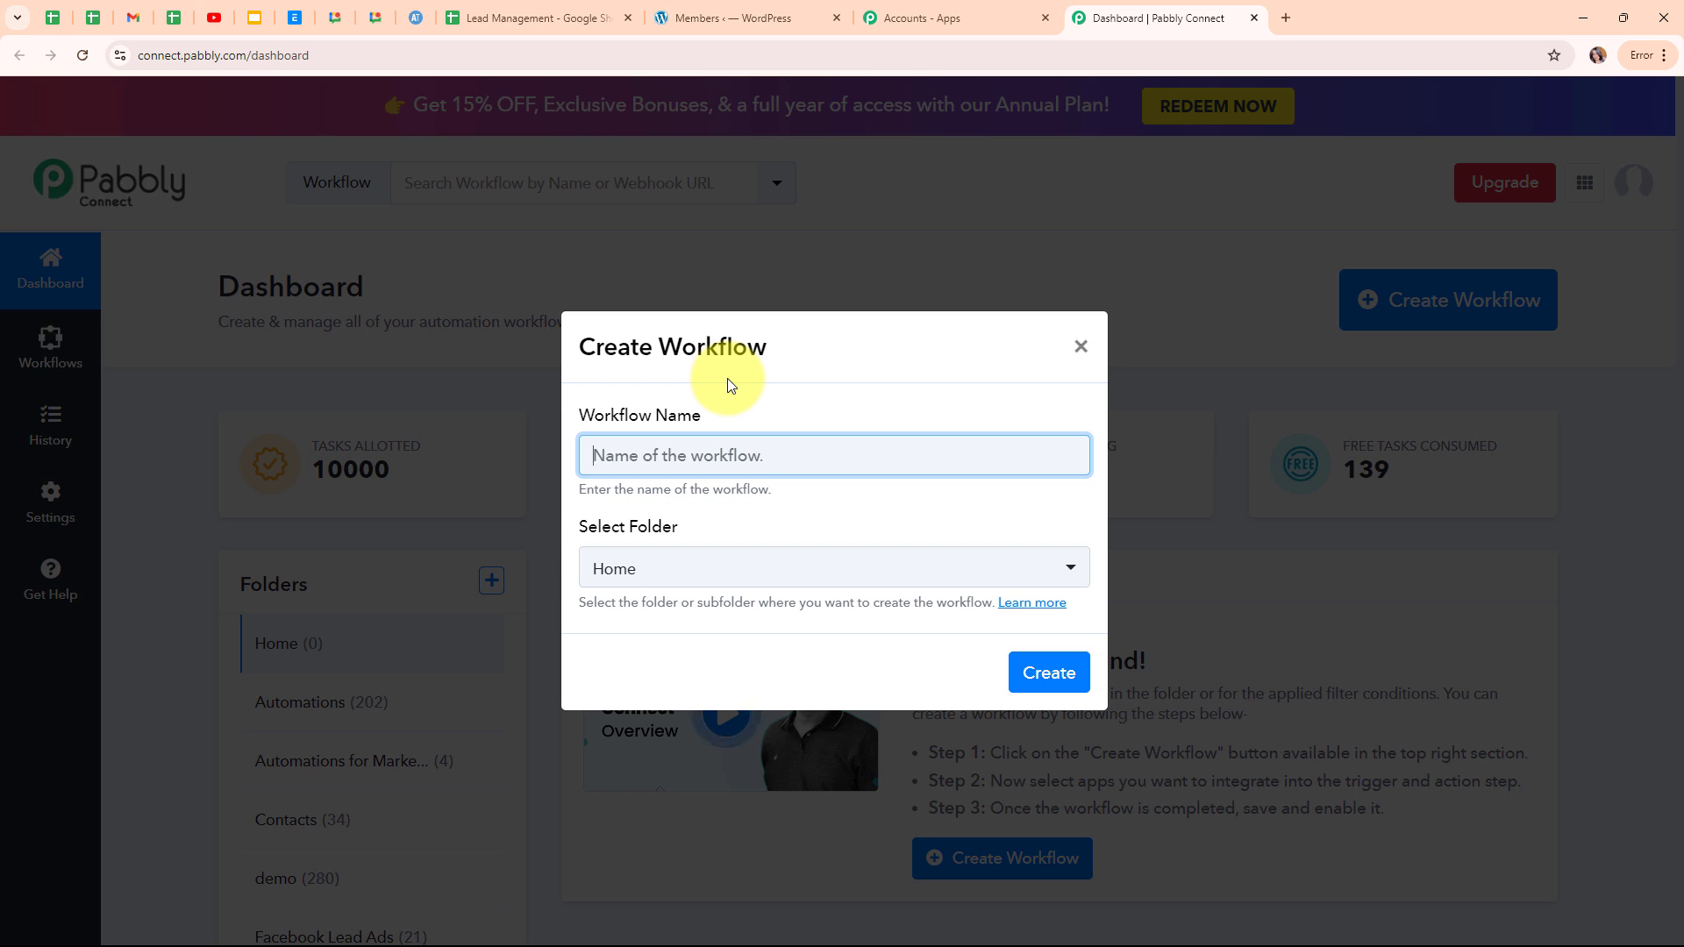
pyautogui.write('Create MemberPress Member from New Google Sheets Tables Row')
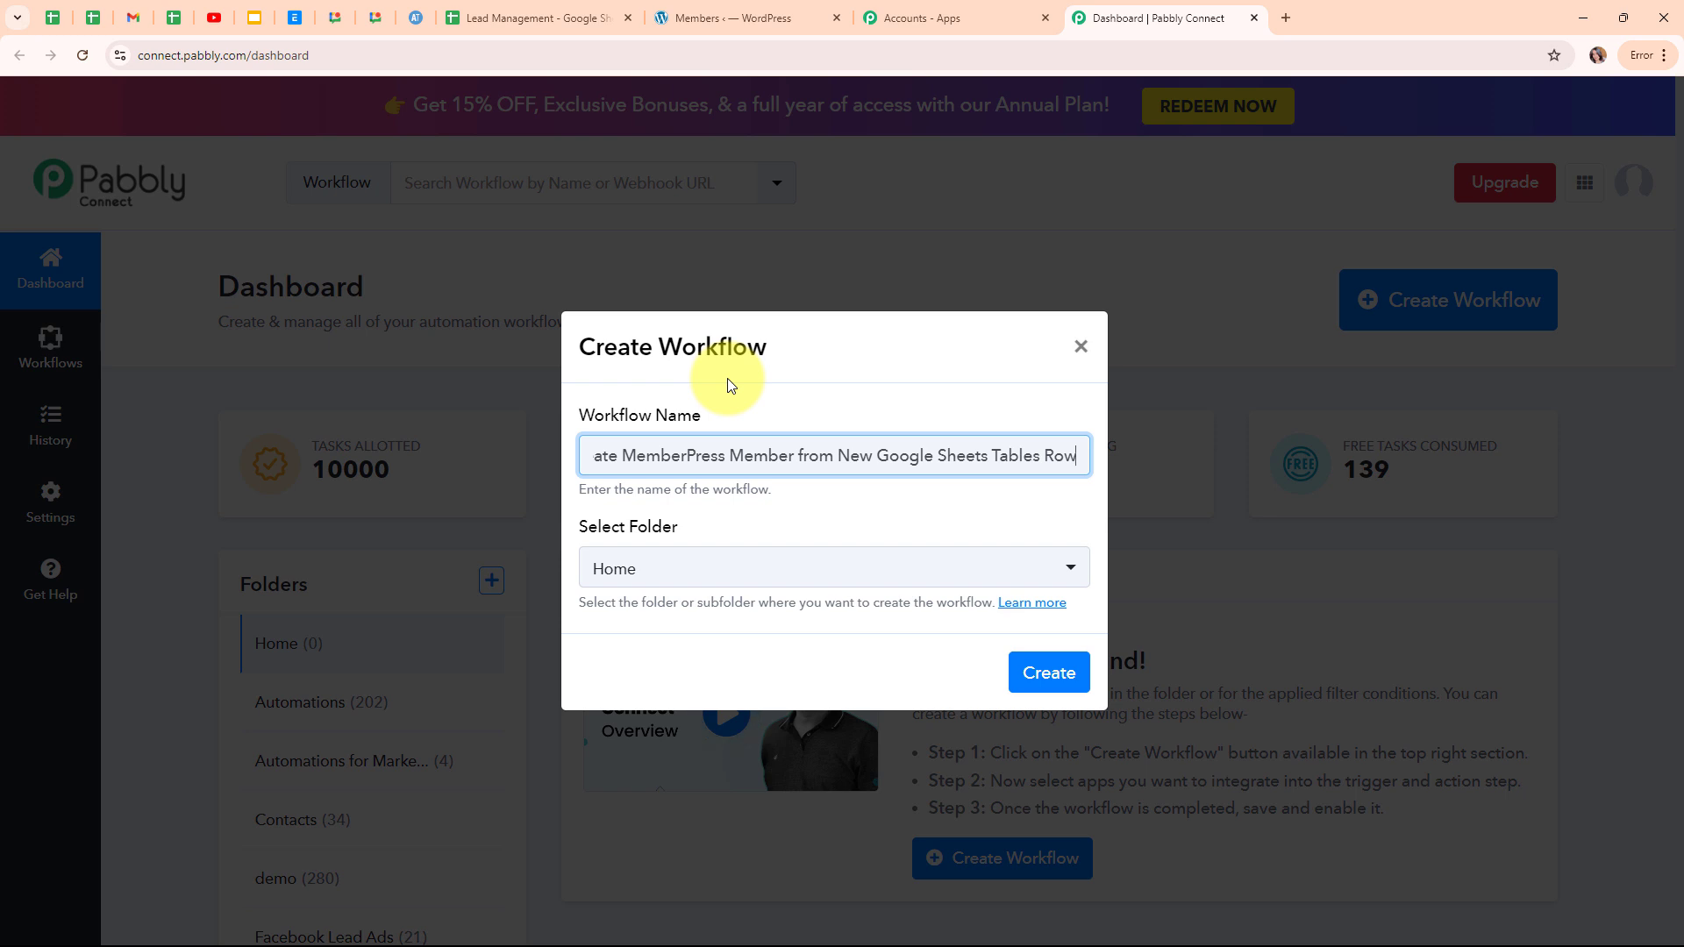
pyautogui.click(862, 398)
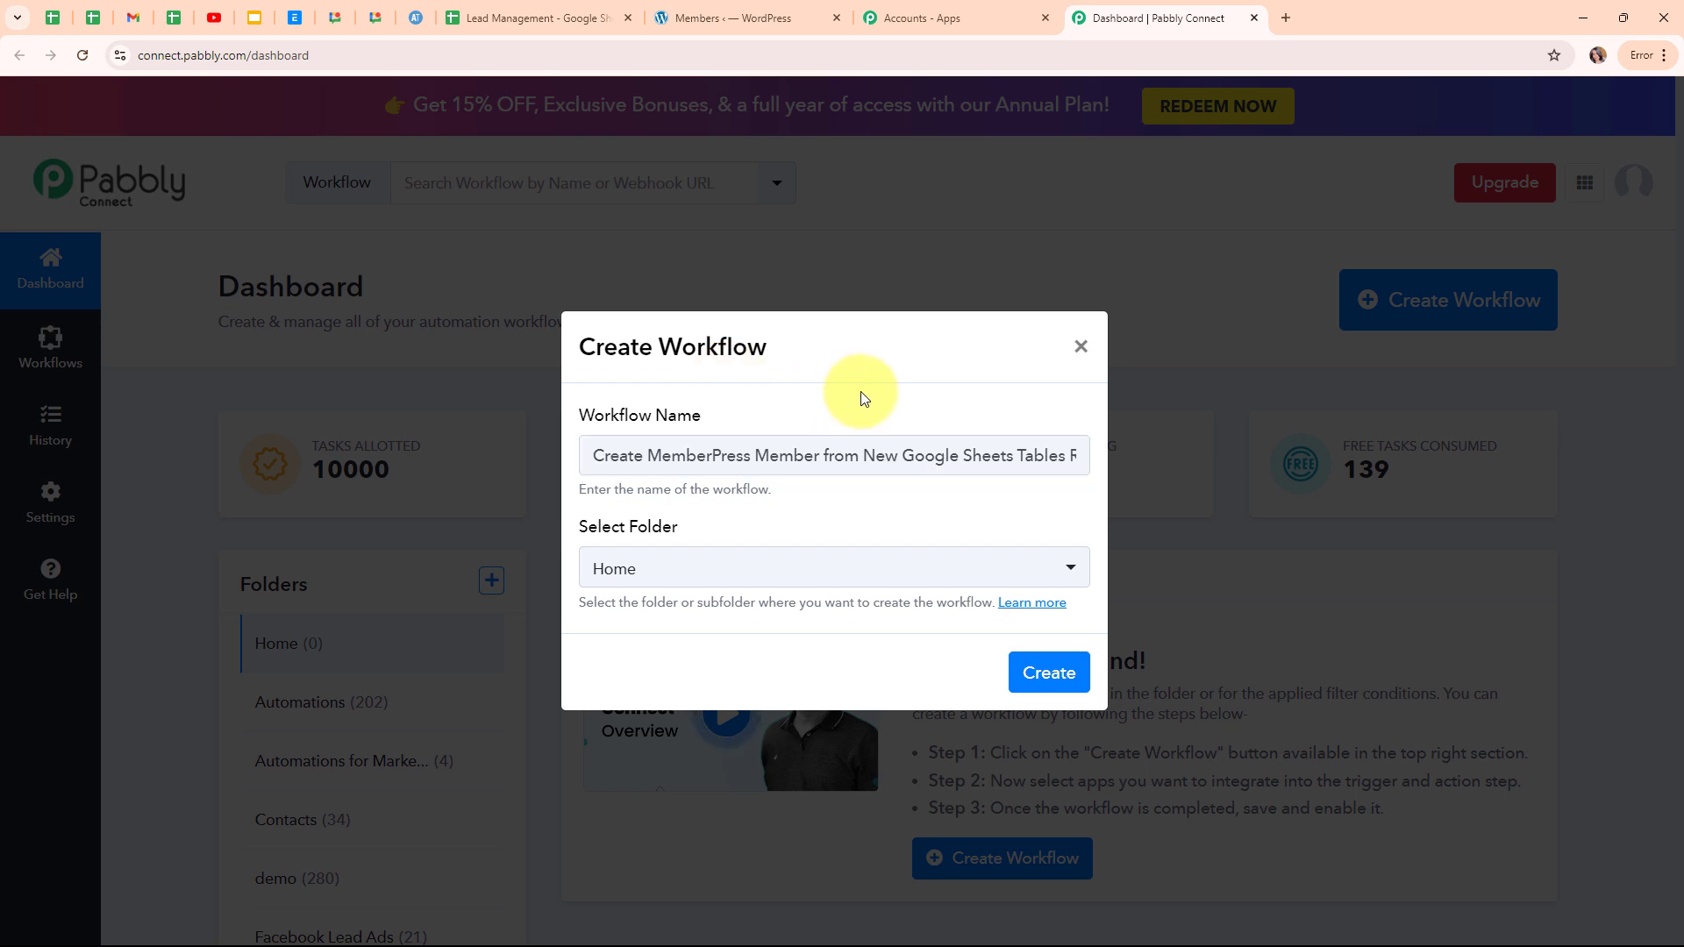
pyautogui.click(915, 571)
pyautogui.click(884, 530)
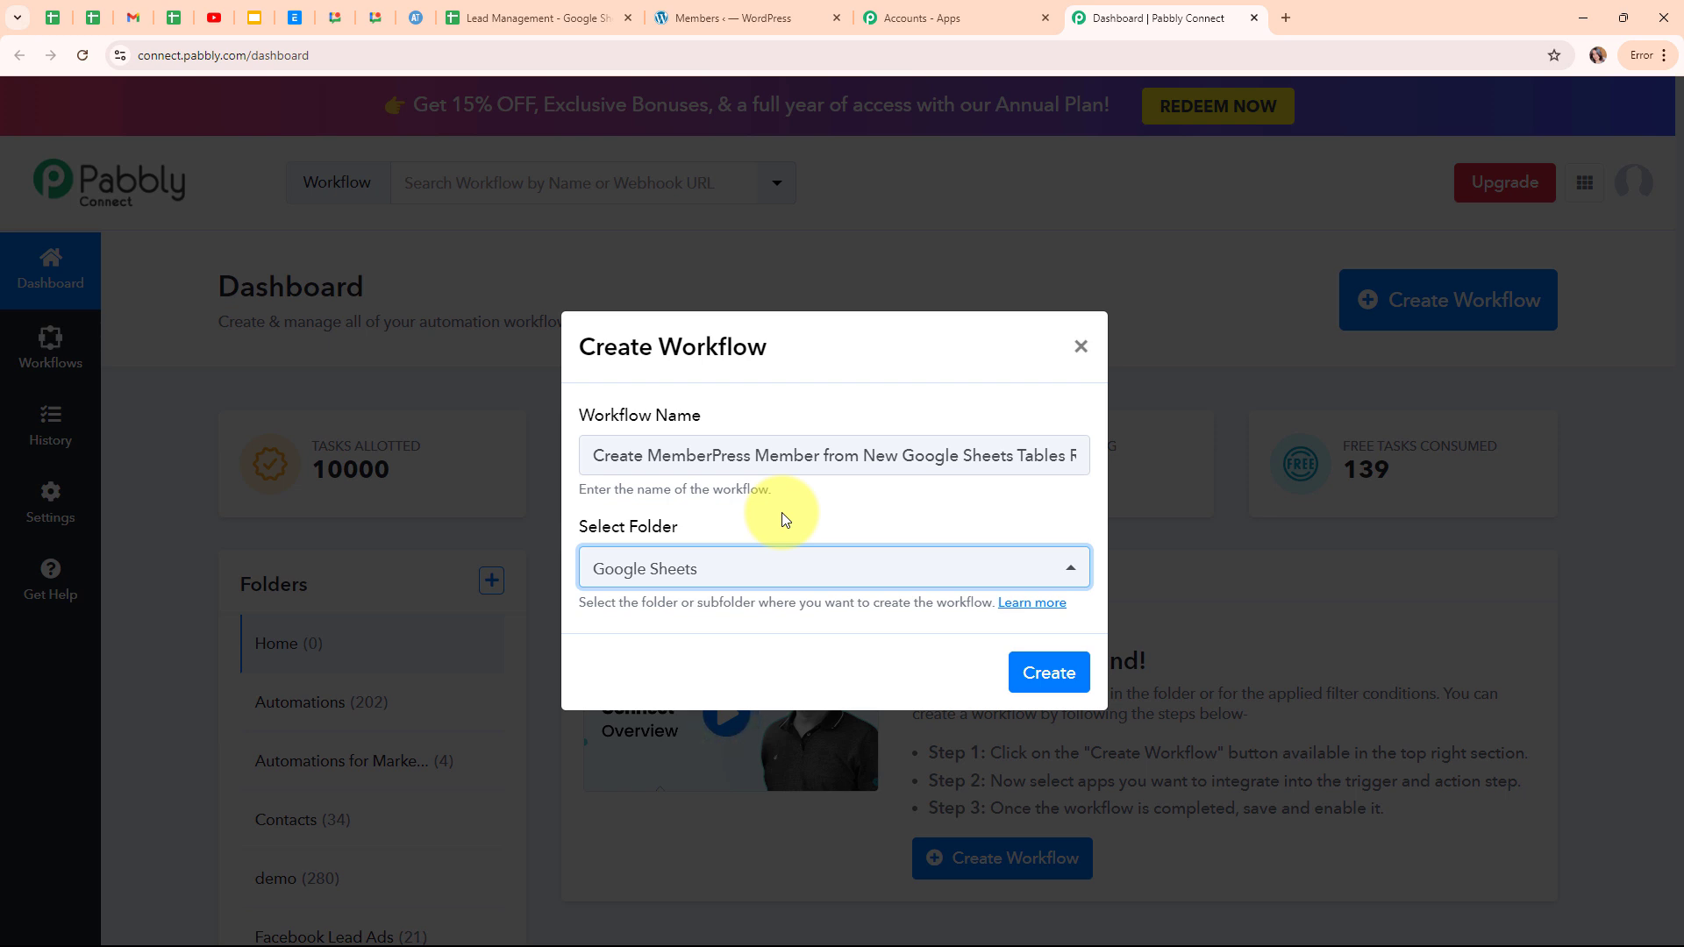
# Look over the workflow-folders help page, then create the workflow.
pyautogui.click(1043, 610)
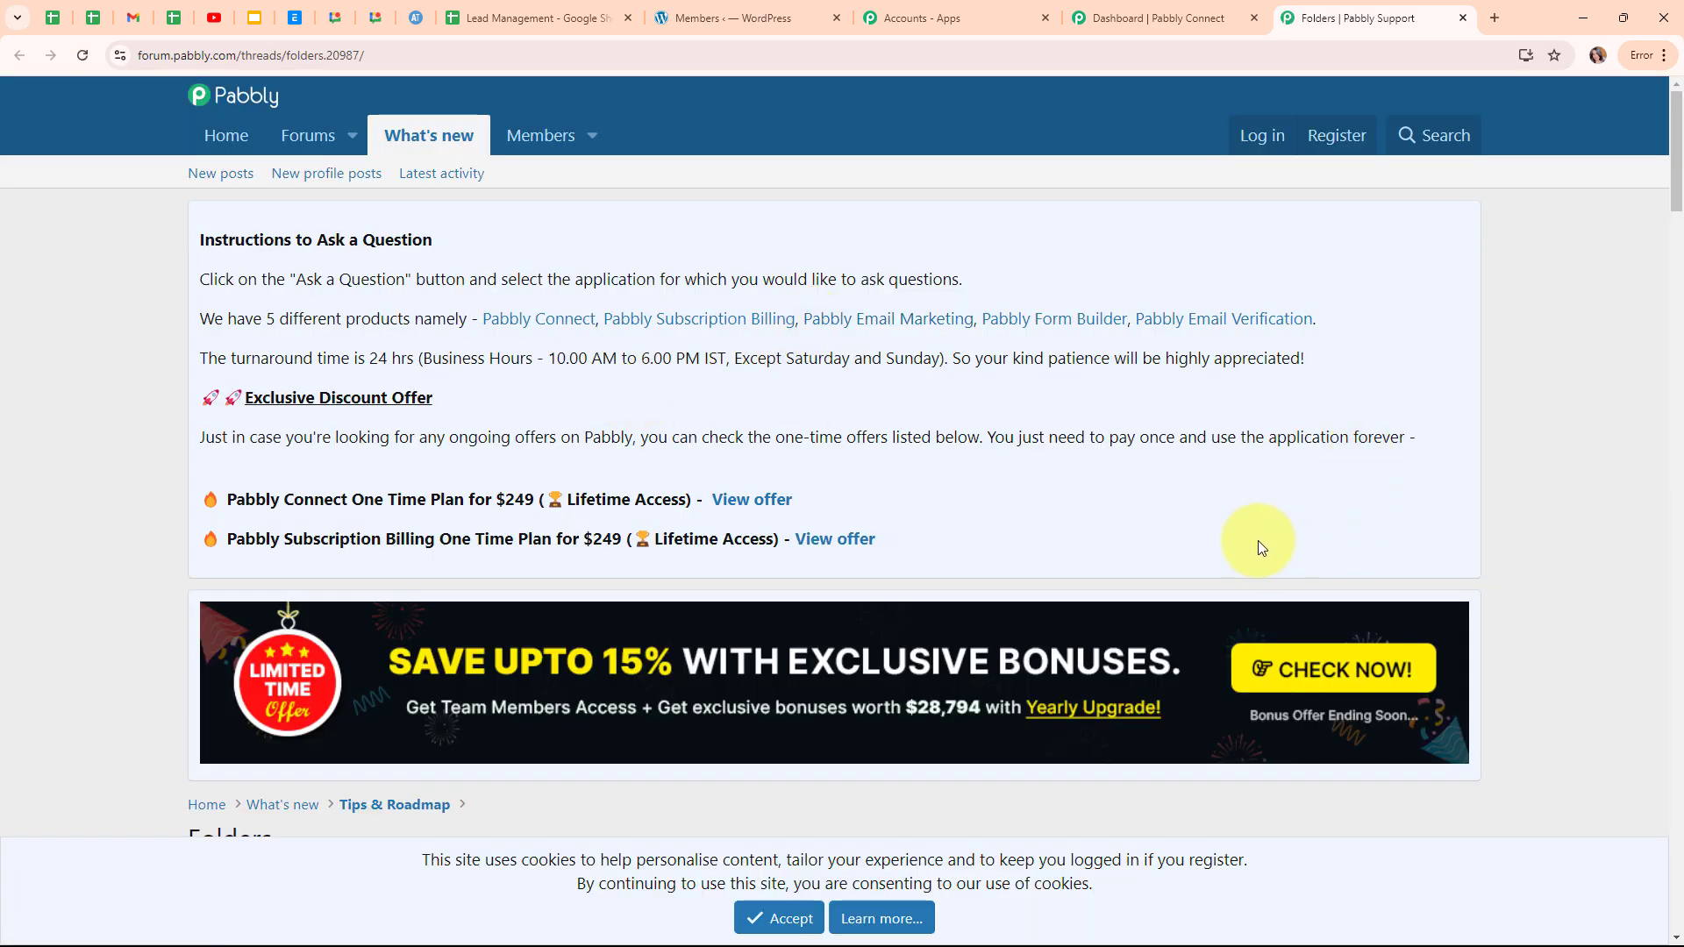
pyautogui.scroll(-7, 1258, 540)
pyautogui.scroll(-2, 1258, 540)
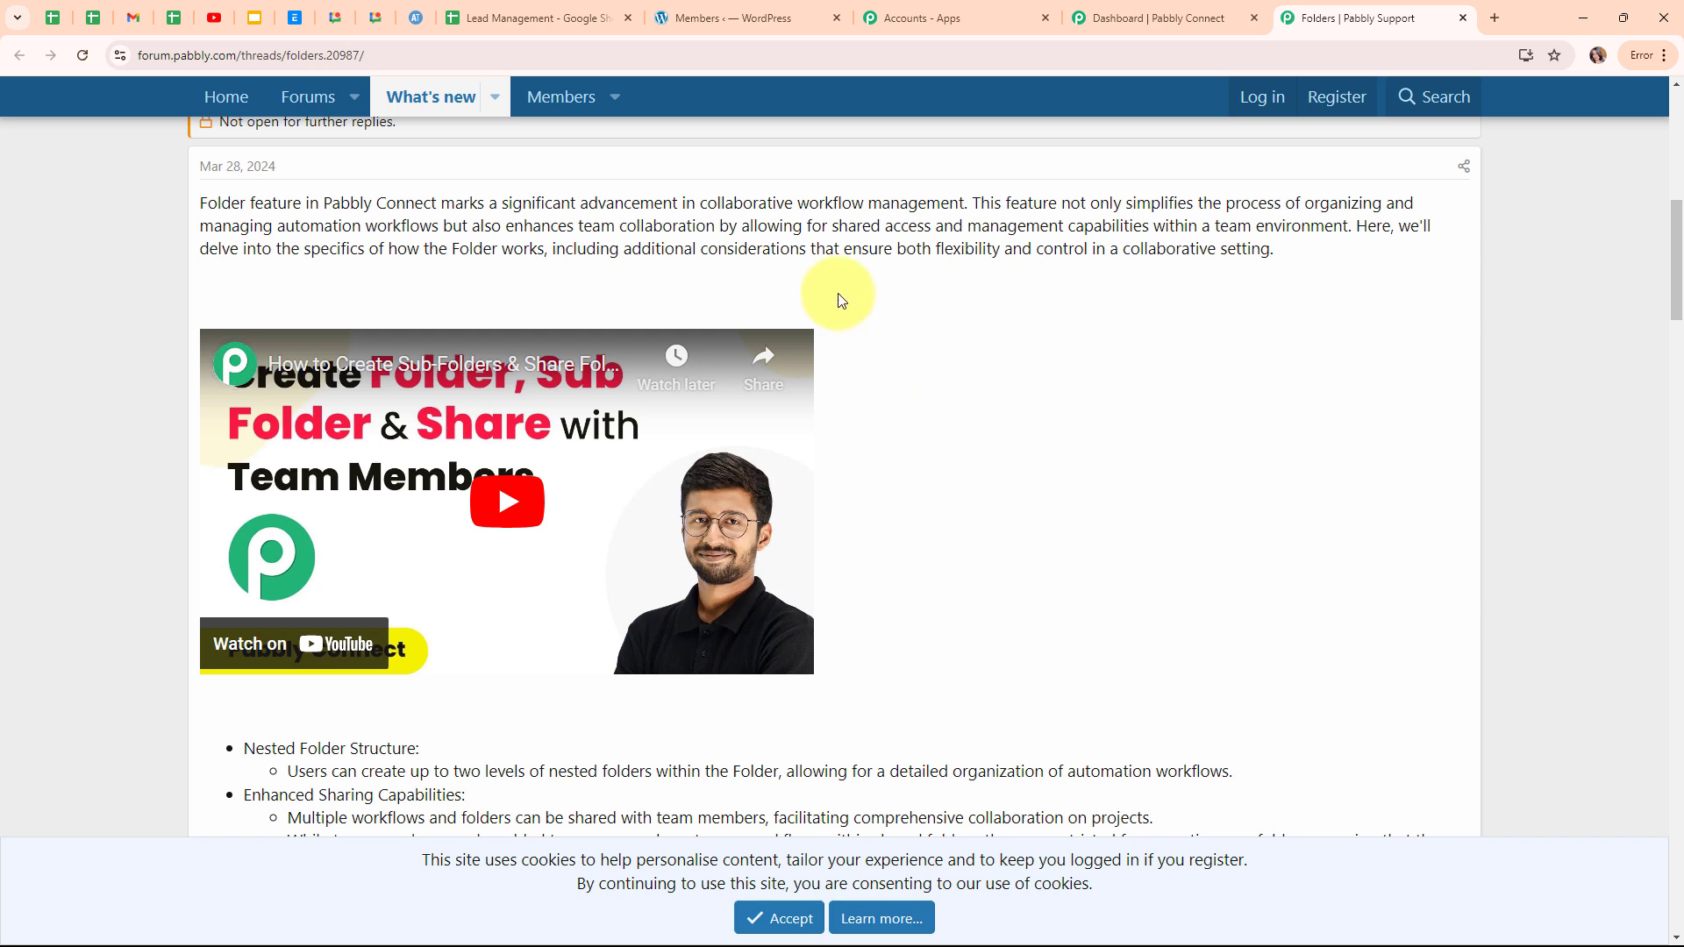
pyautogui.click(1462, 19)
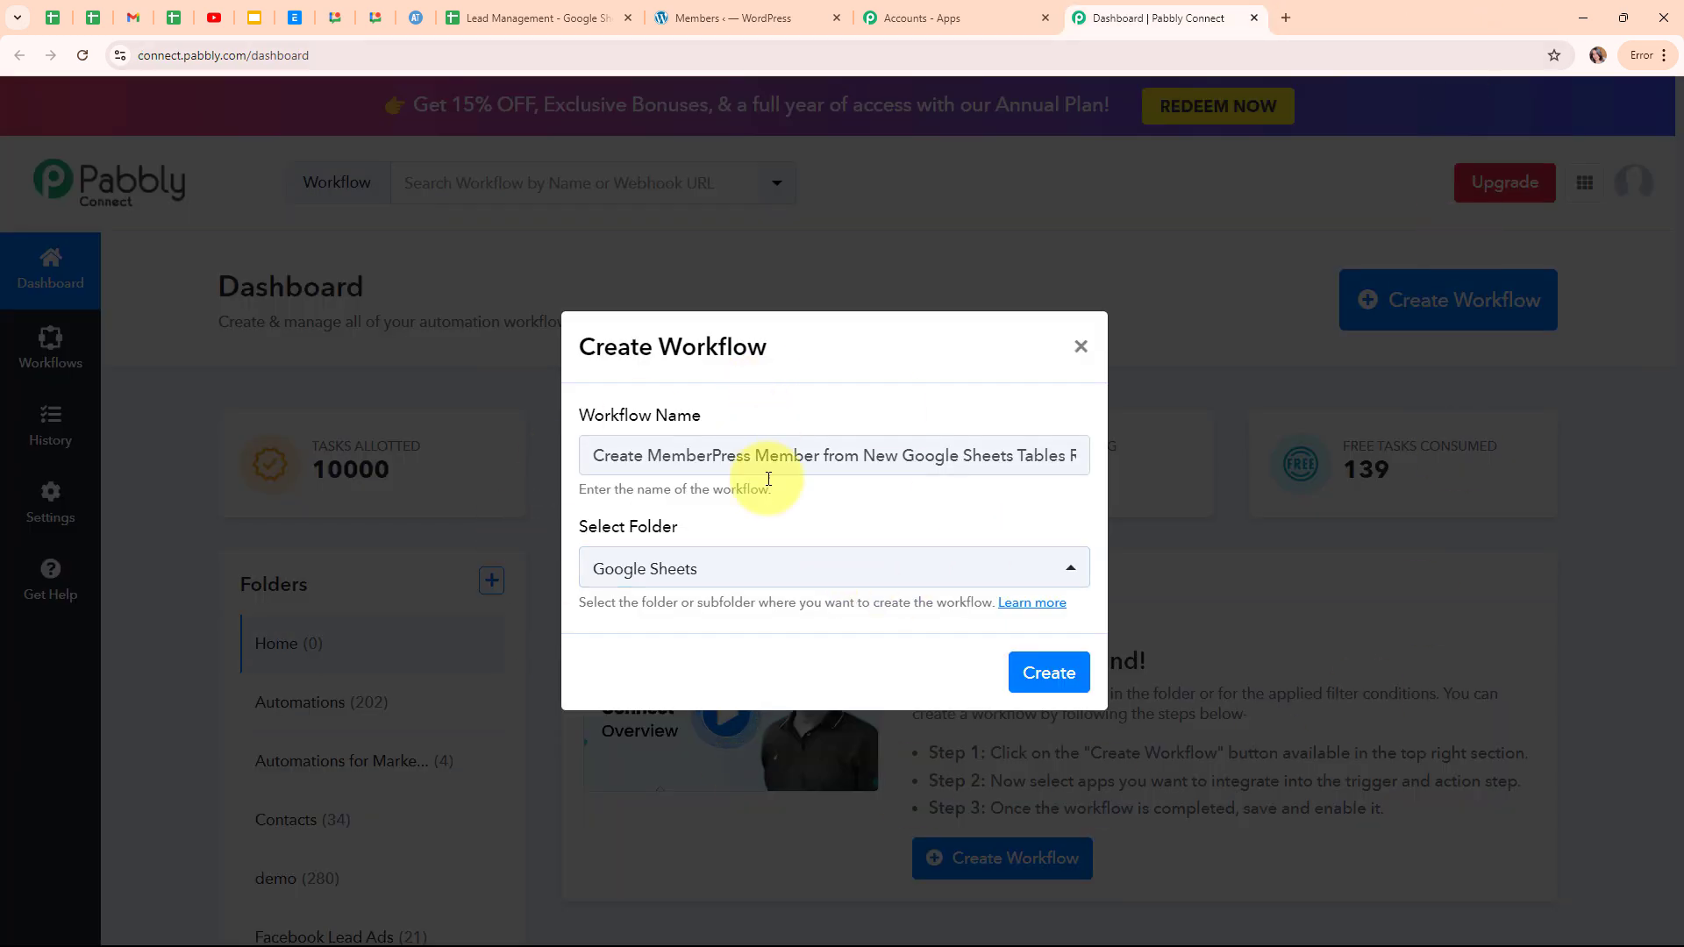
pyautogui.click(1022, 681)
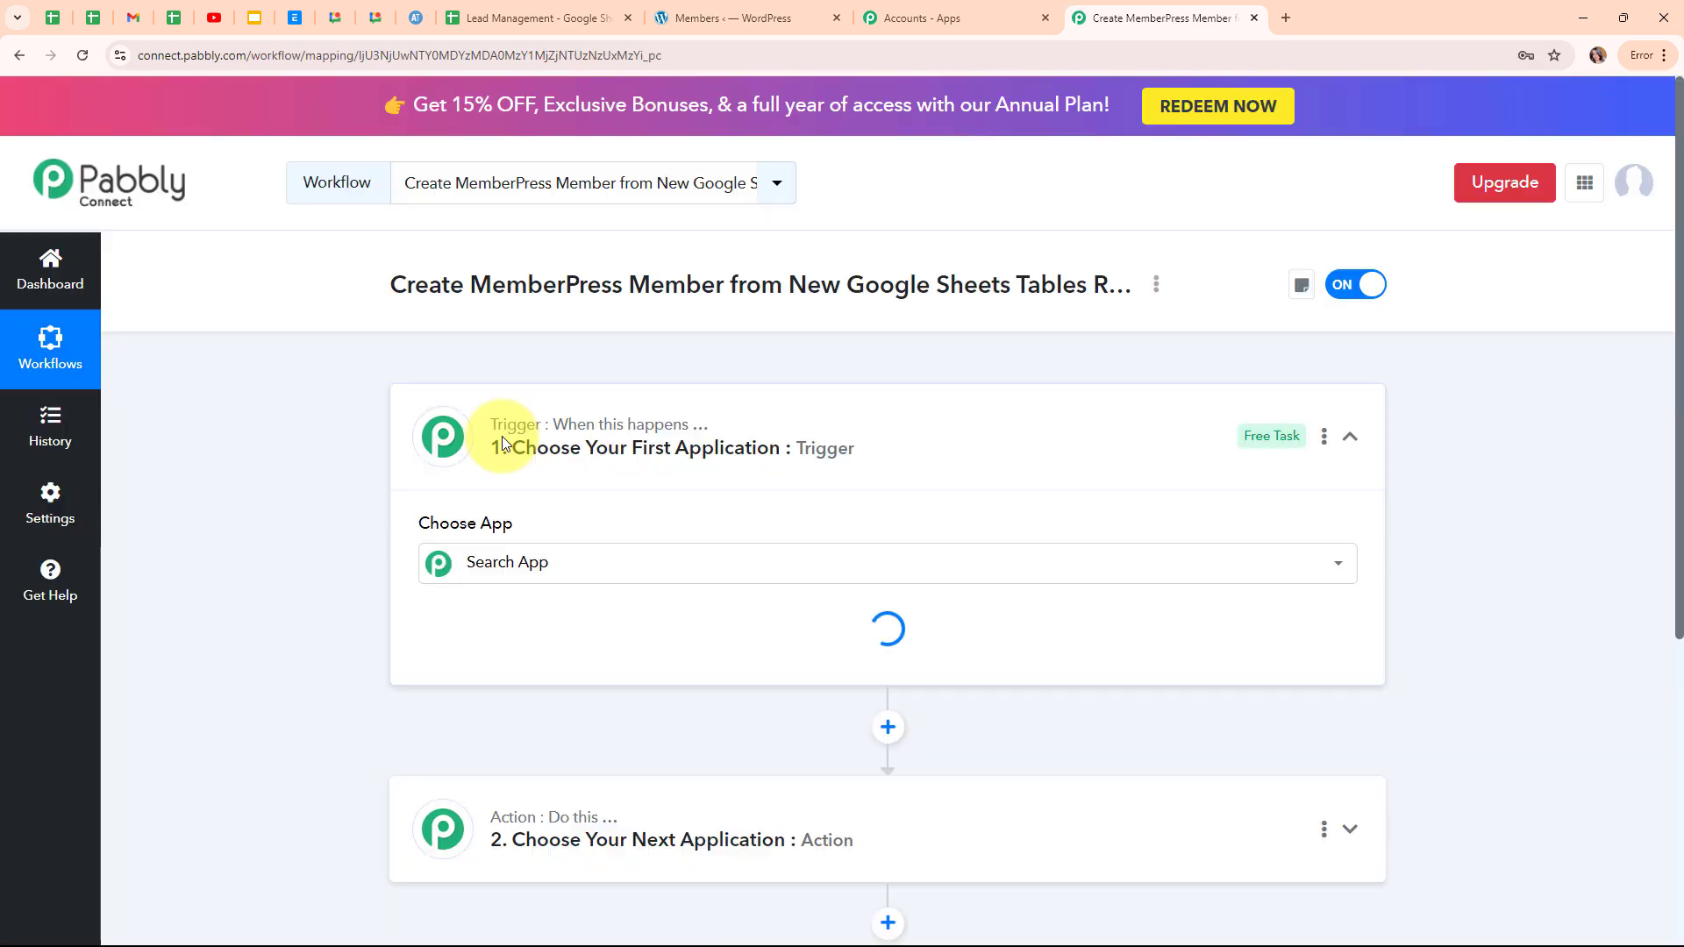
# Collapse the new workflow's trigger card, leaving trigger and action steps awaiting an app.
pyautogui.click(1349, 443)
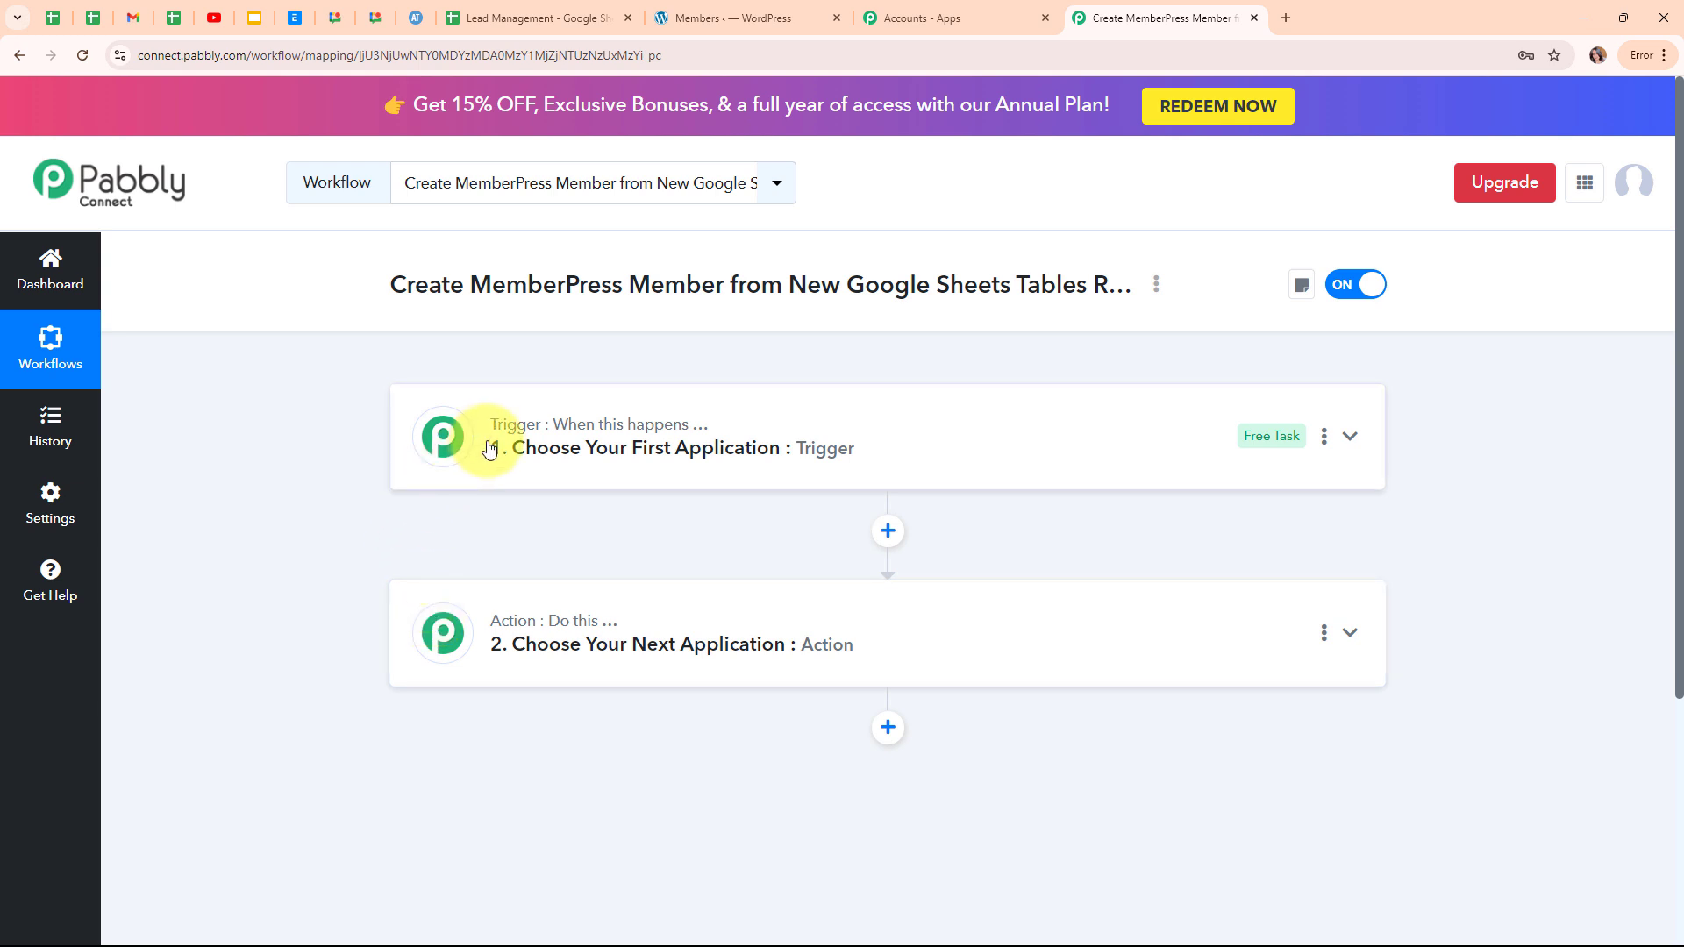
pyautogui.moveTo(519, 622)
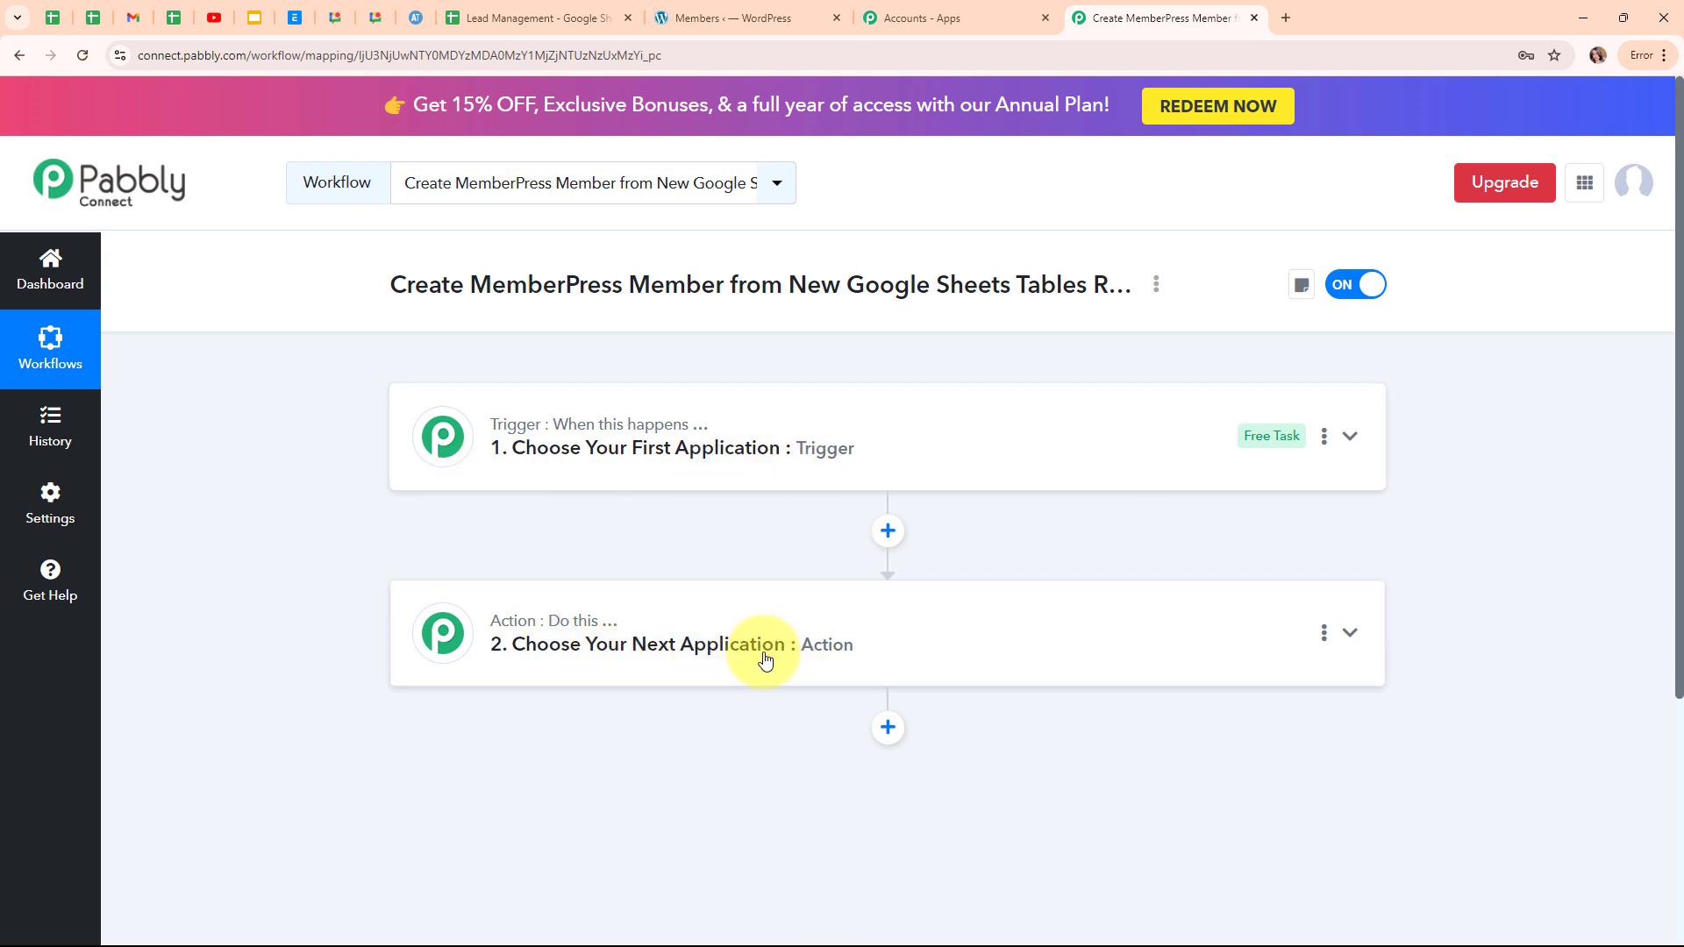
# Search 'goo' in the trigger's app list and choose Google Sheets.
pyautogui.click(1205, 466)
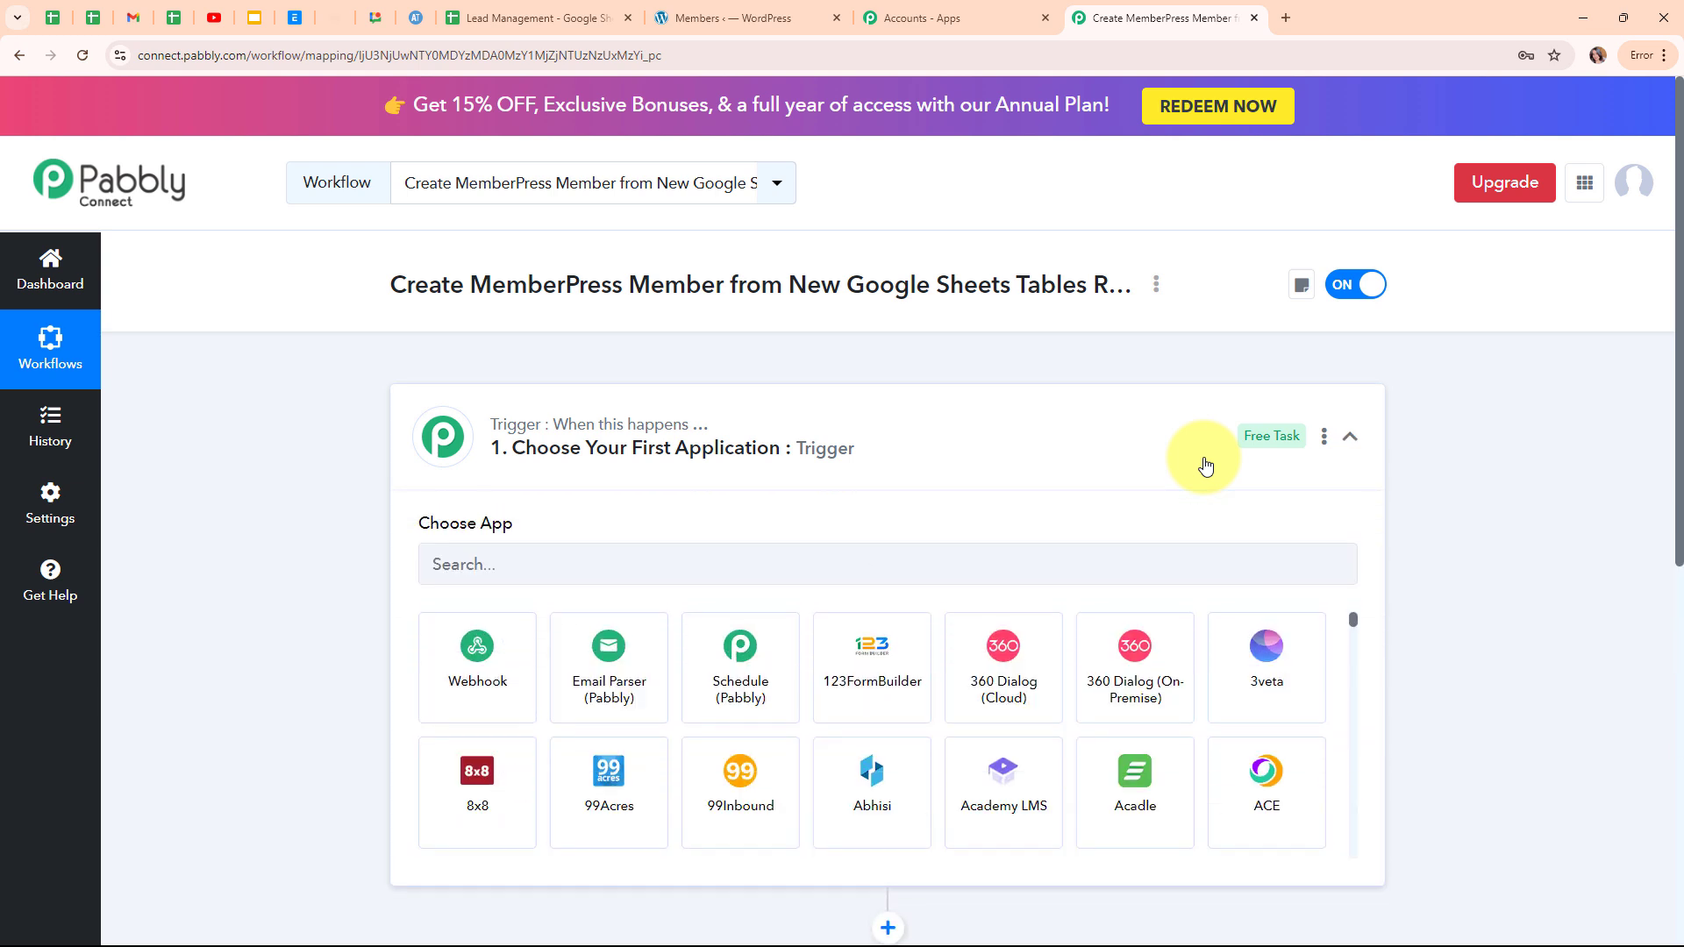
pyautogui.click(472, 574)
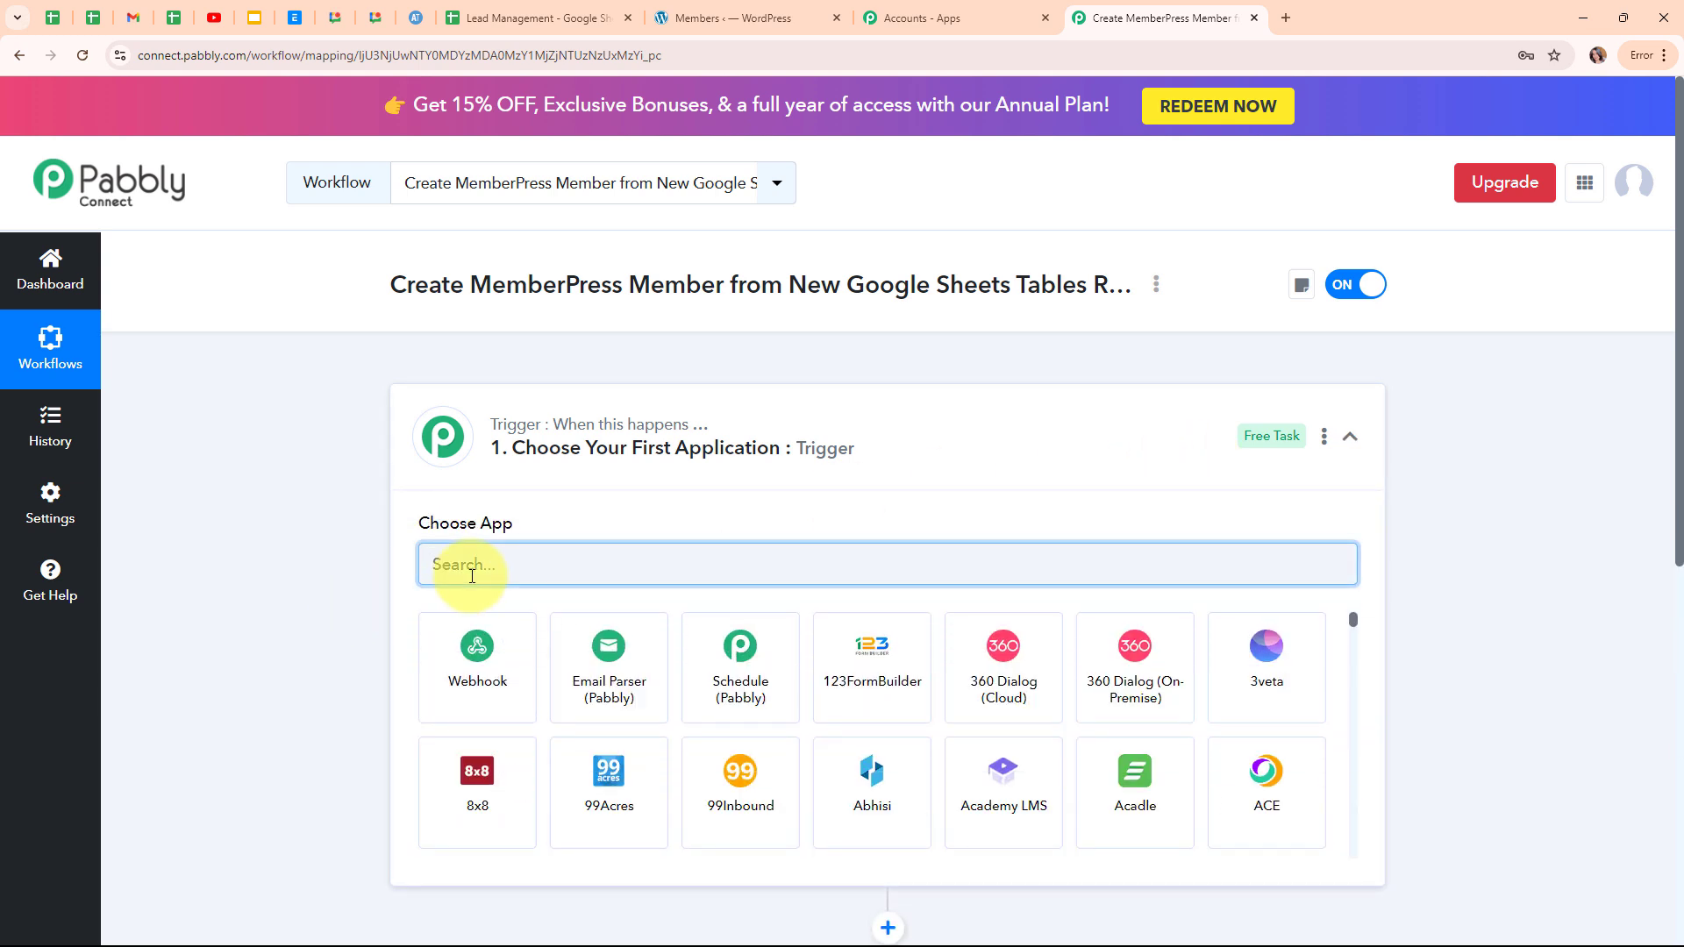
pyautogui.write('goo')
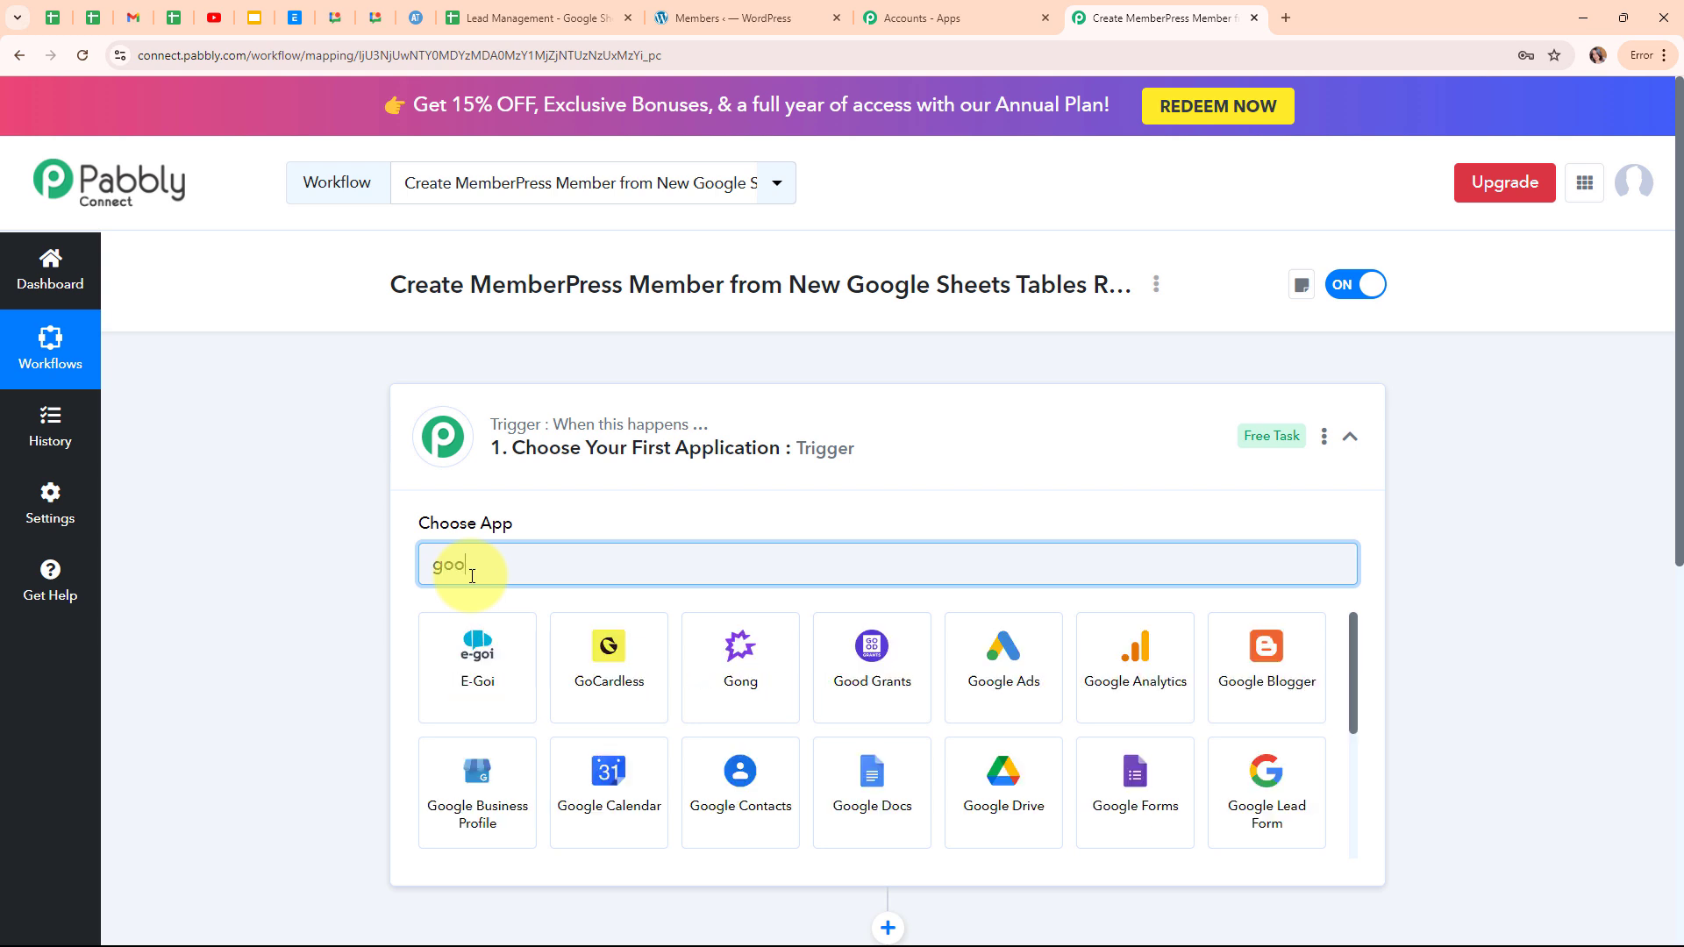
pyautogui.click(1031, 836)
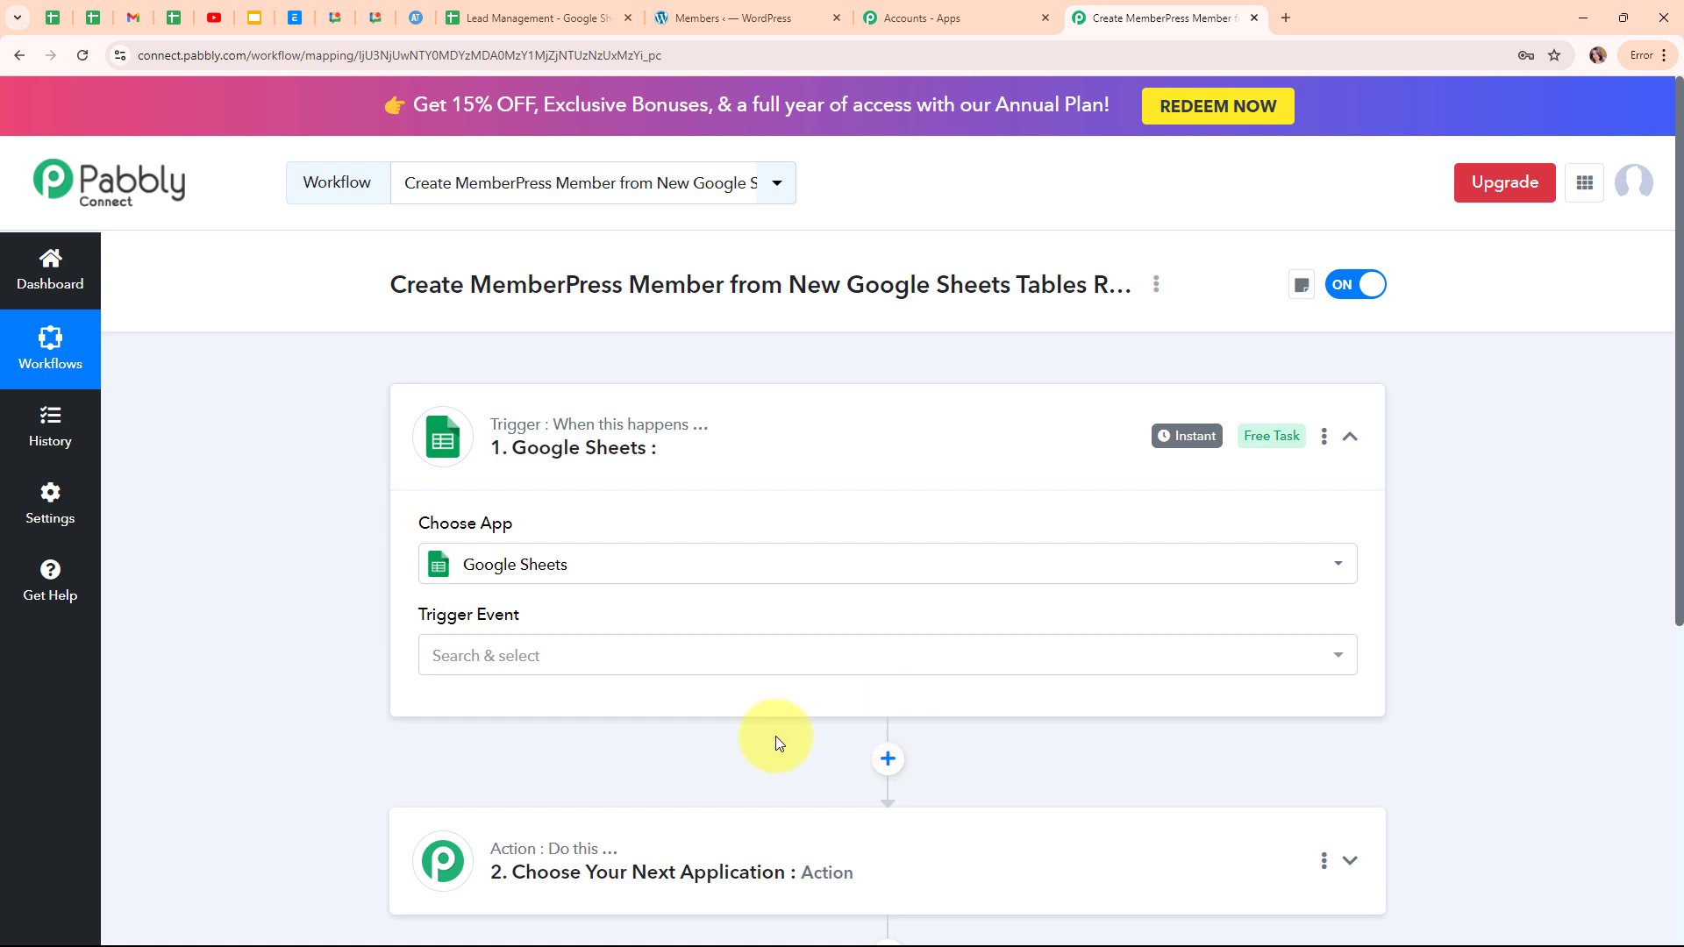
# Set the trigger event to New or Updated Spreadsheet Row, copy its webhook URL, and return to the sheet.
pyautogui.click(660, 669)
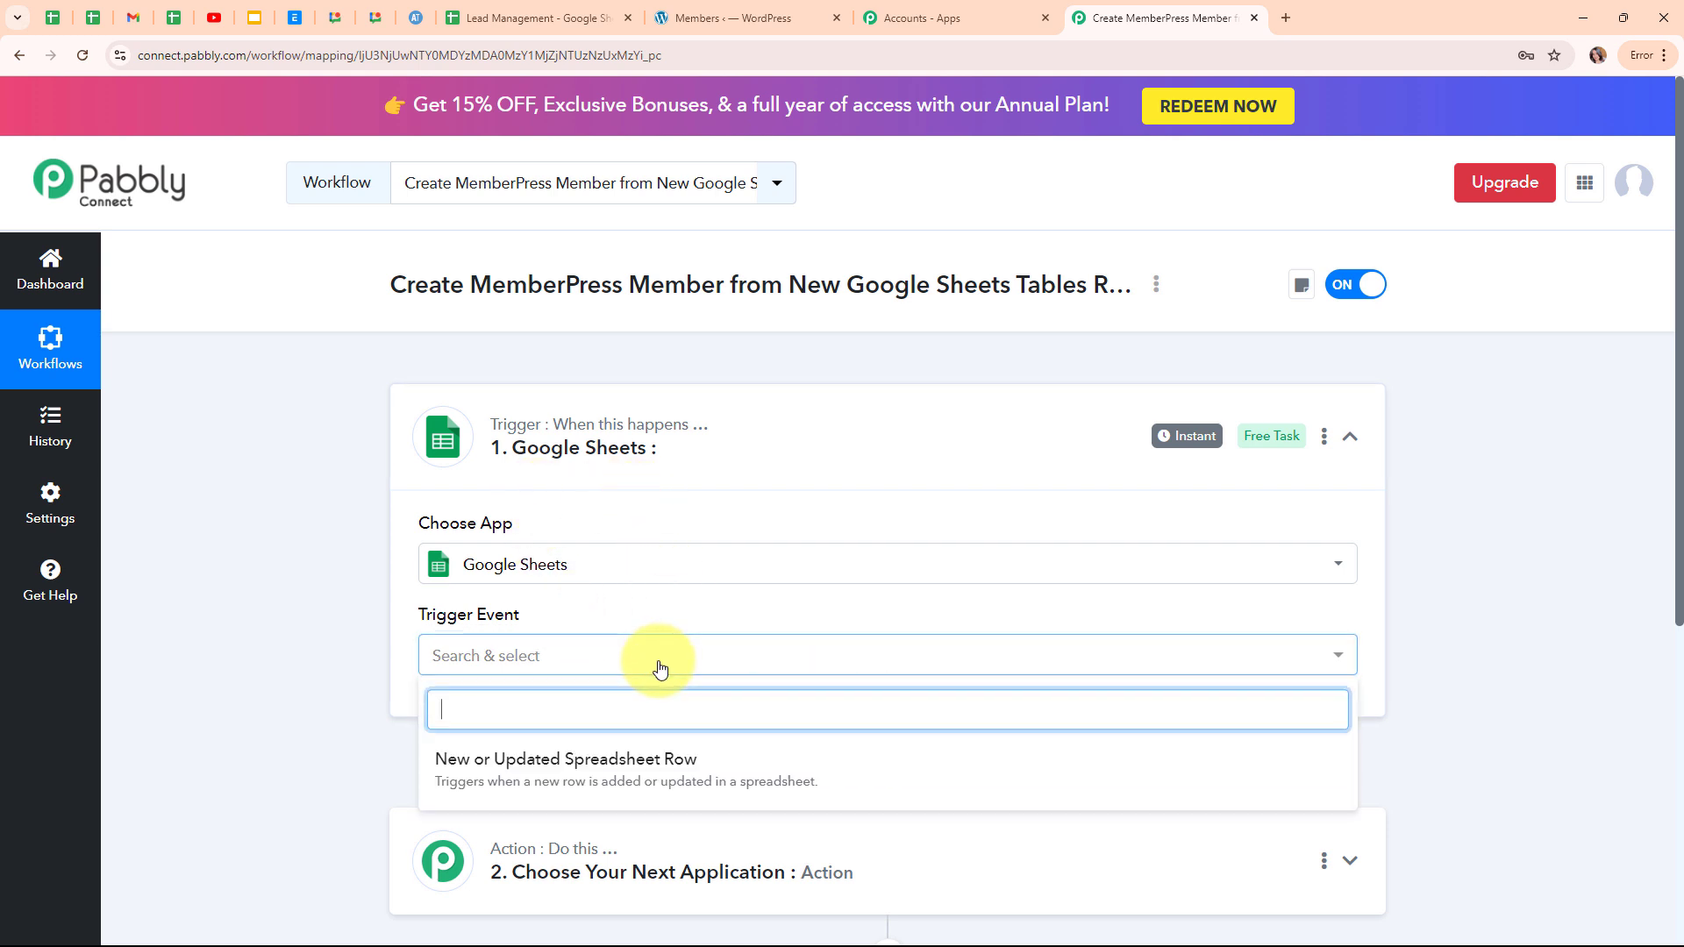
pyautogui.click(680, 768)
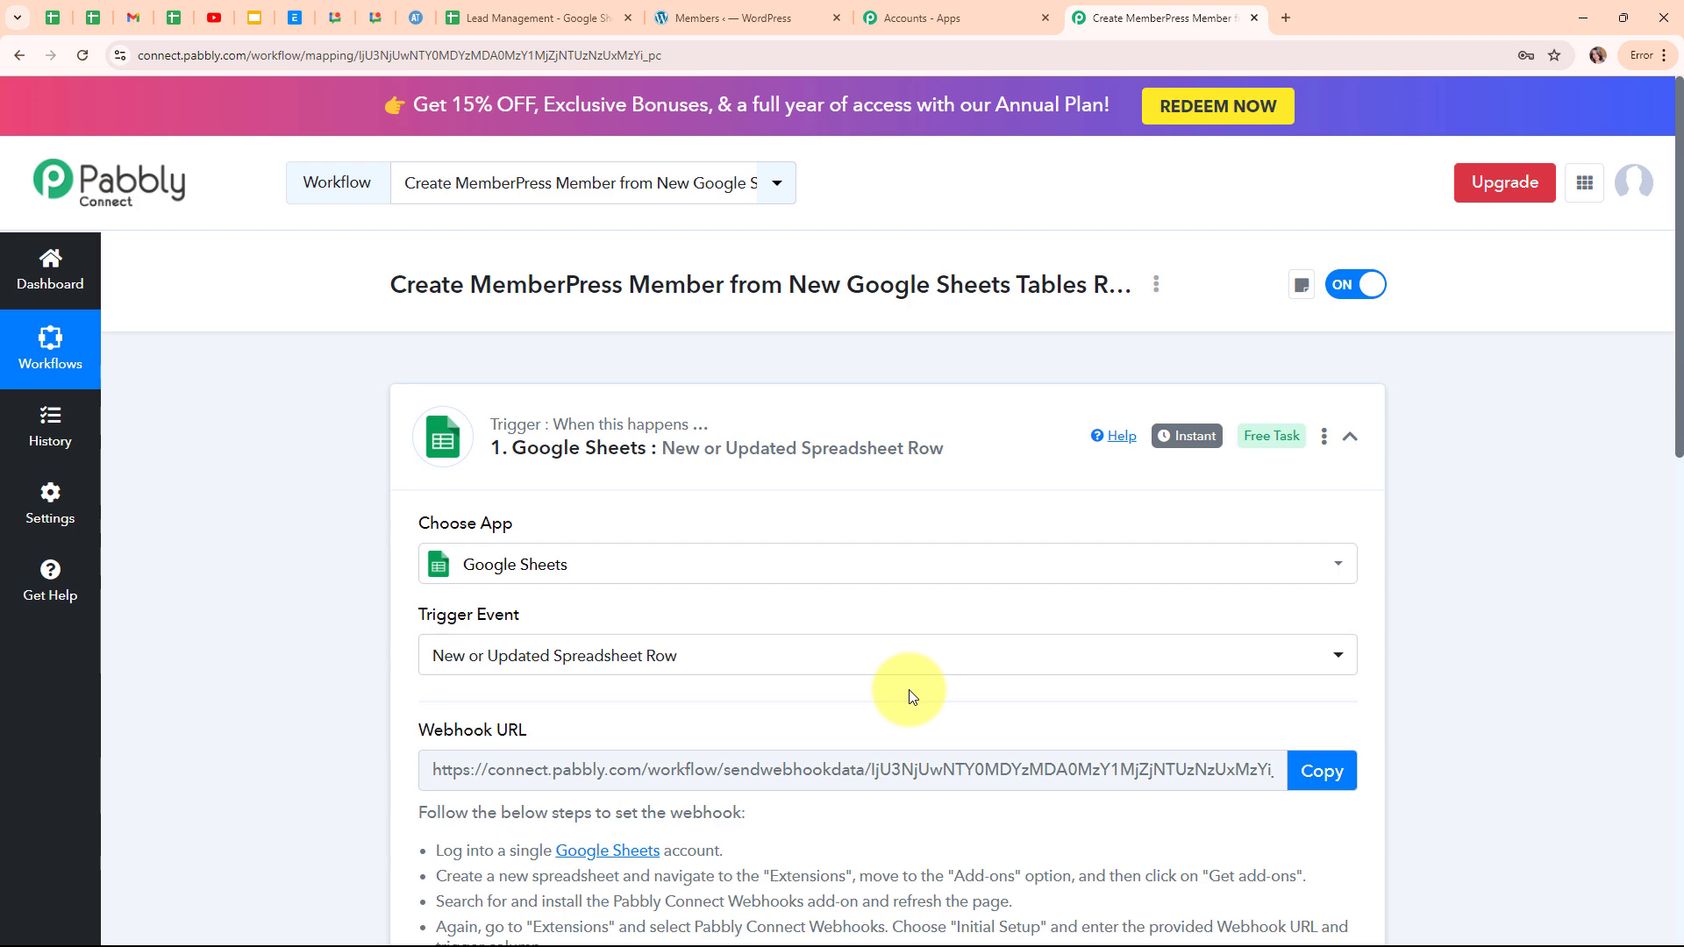
pyautogui.scroll(-3, 921, 702)
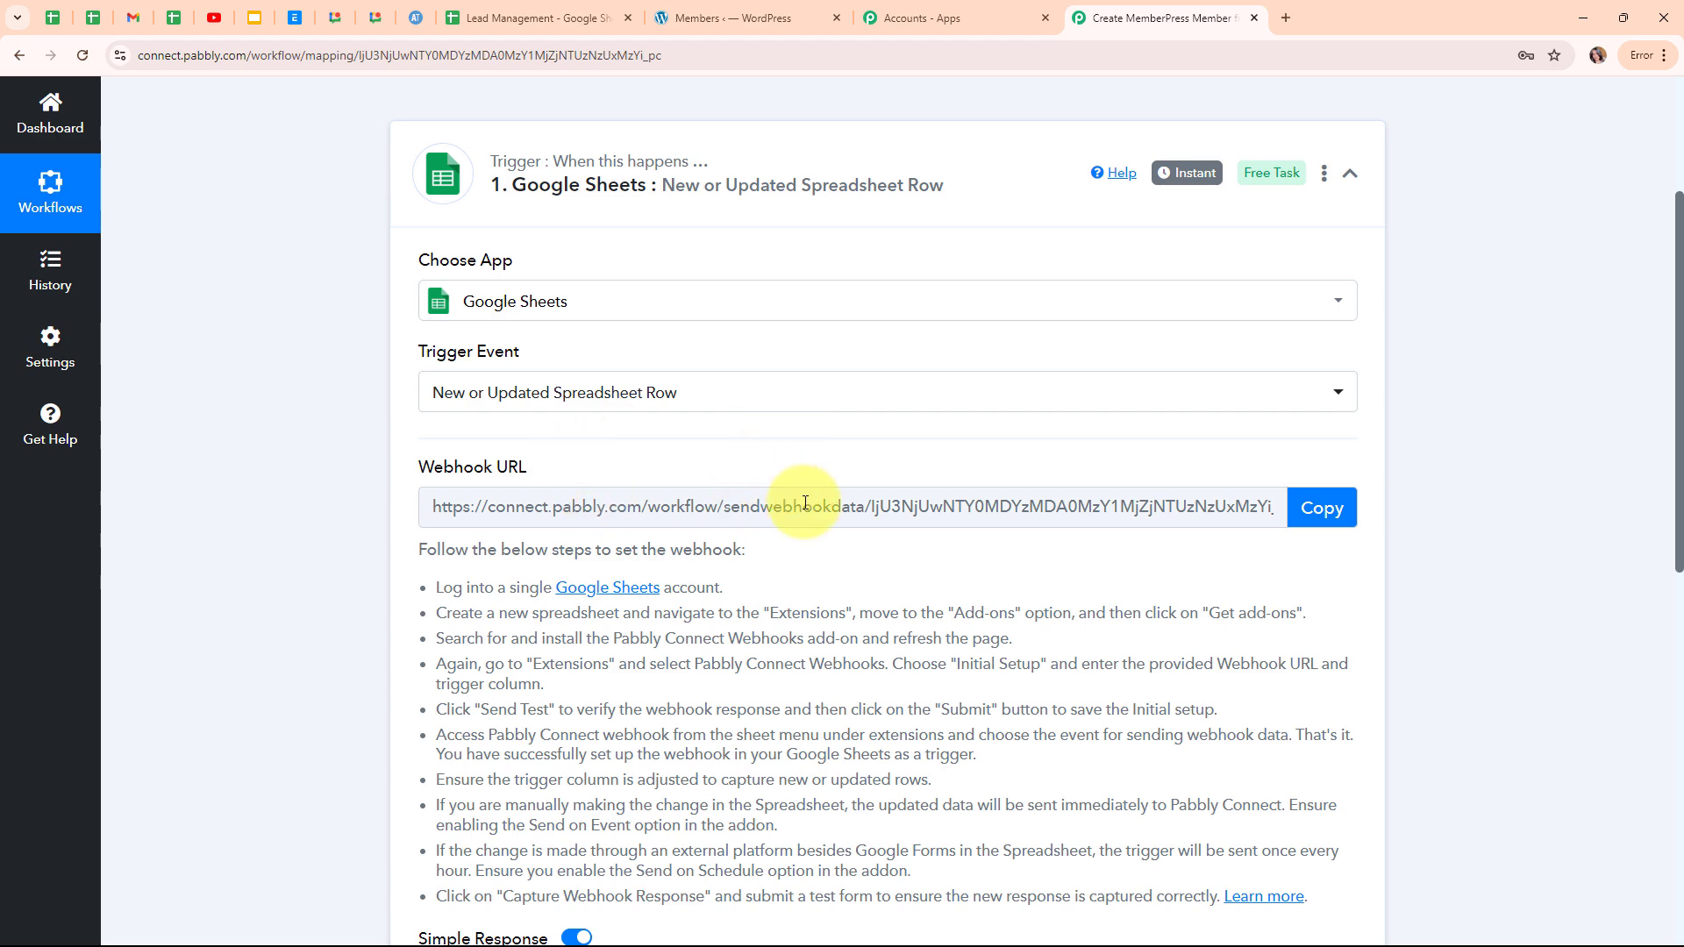
pyautogui.moveTo(433, 586); pyautogui.dragTo(1167, 886)
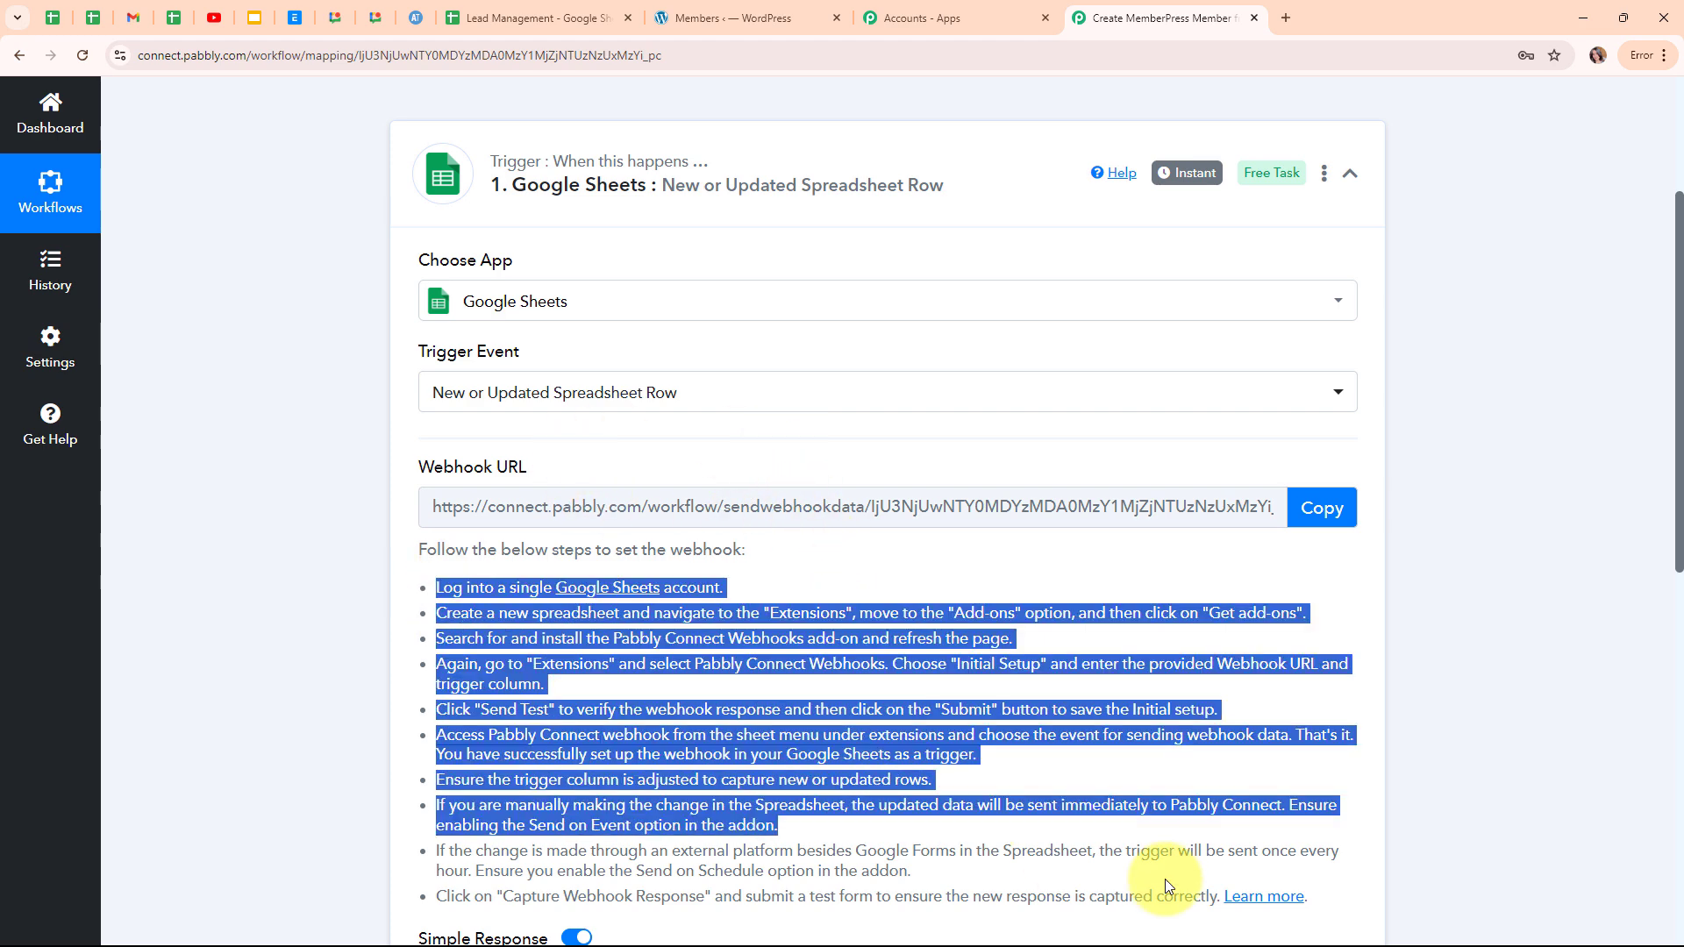
pyautogui.click(1018, 592)
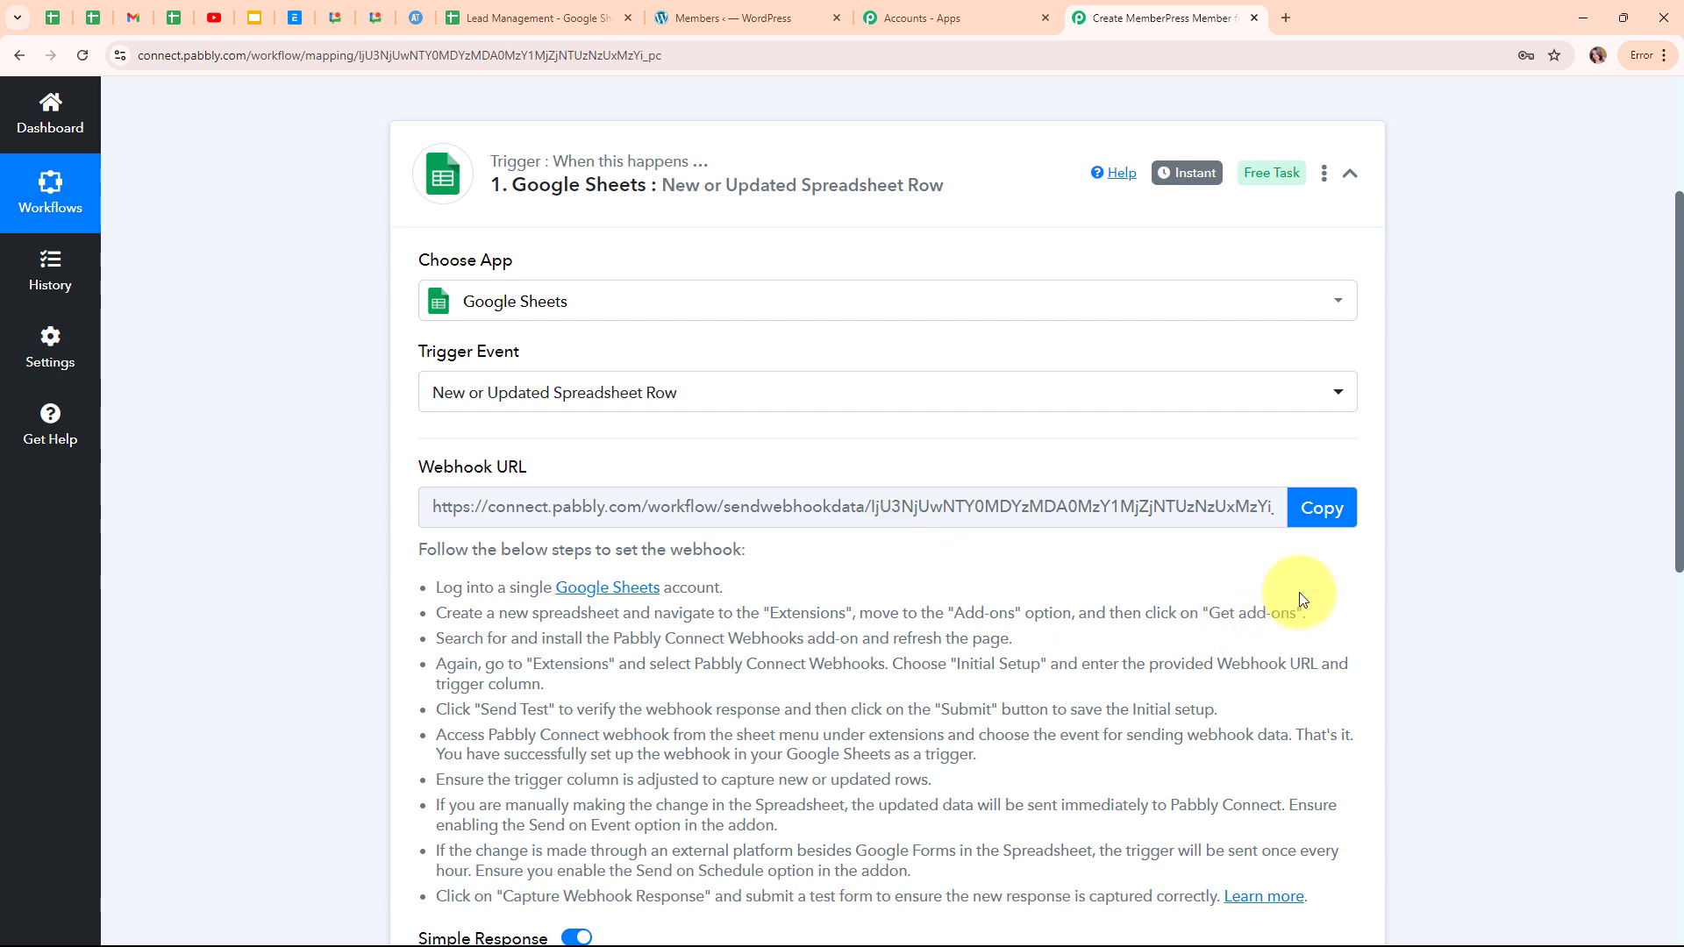
pyautogui.click(1325, 510)
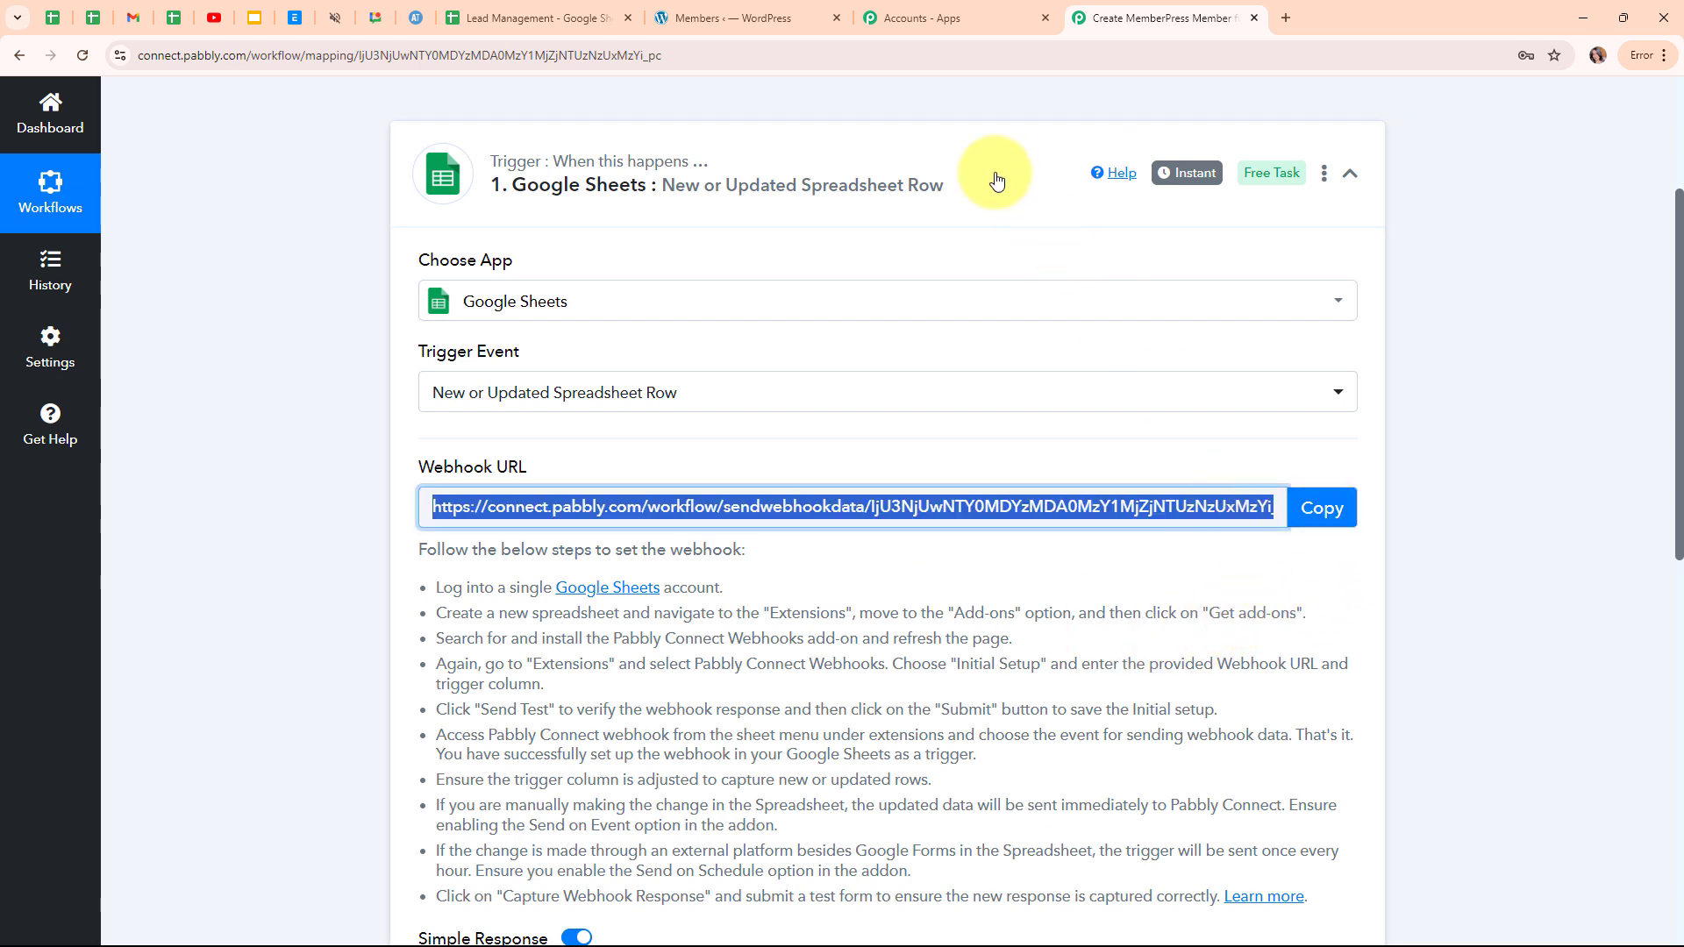
pyautogui.click(465, 13)
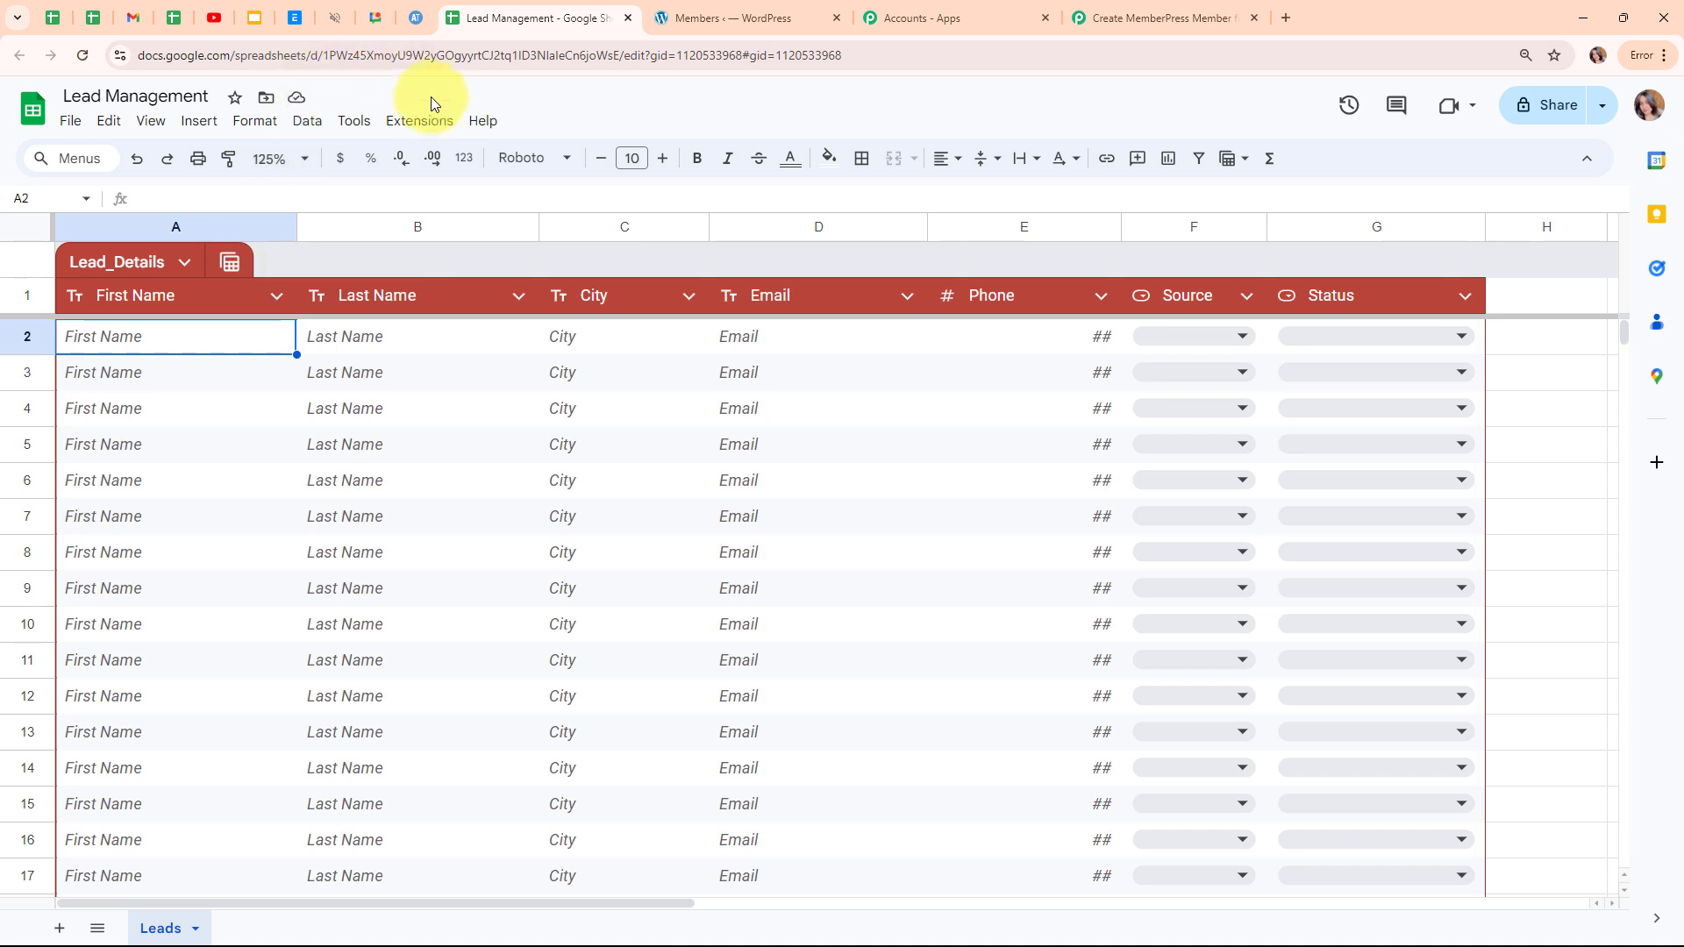
pyautogui.click(438, 127)
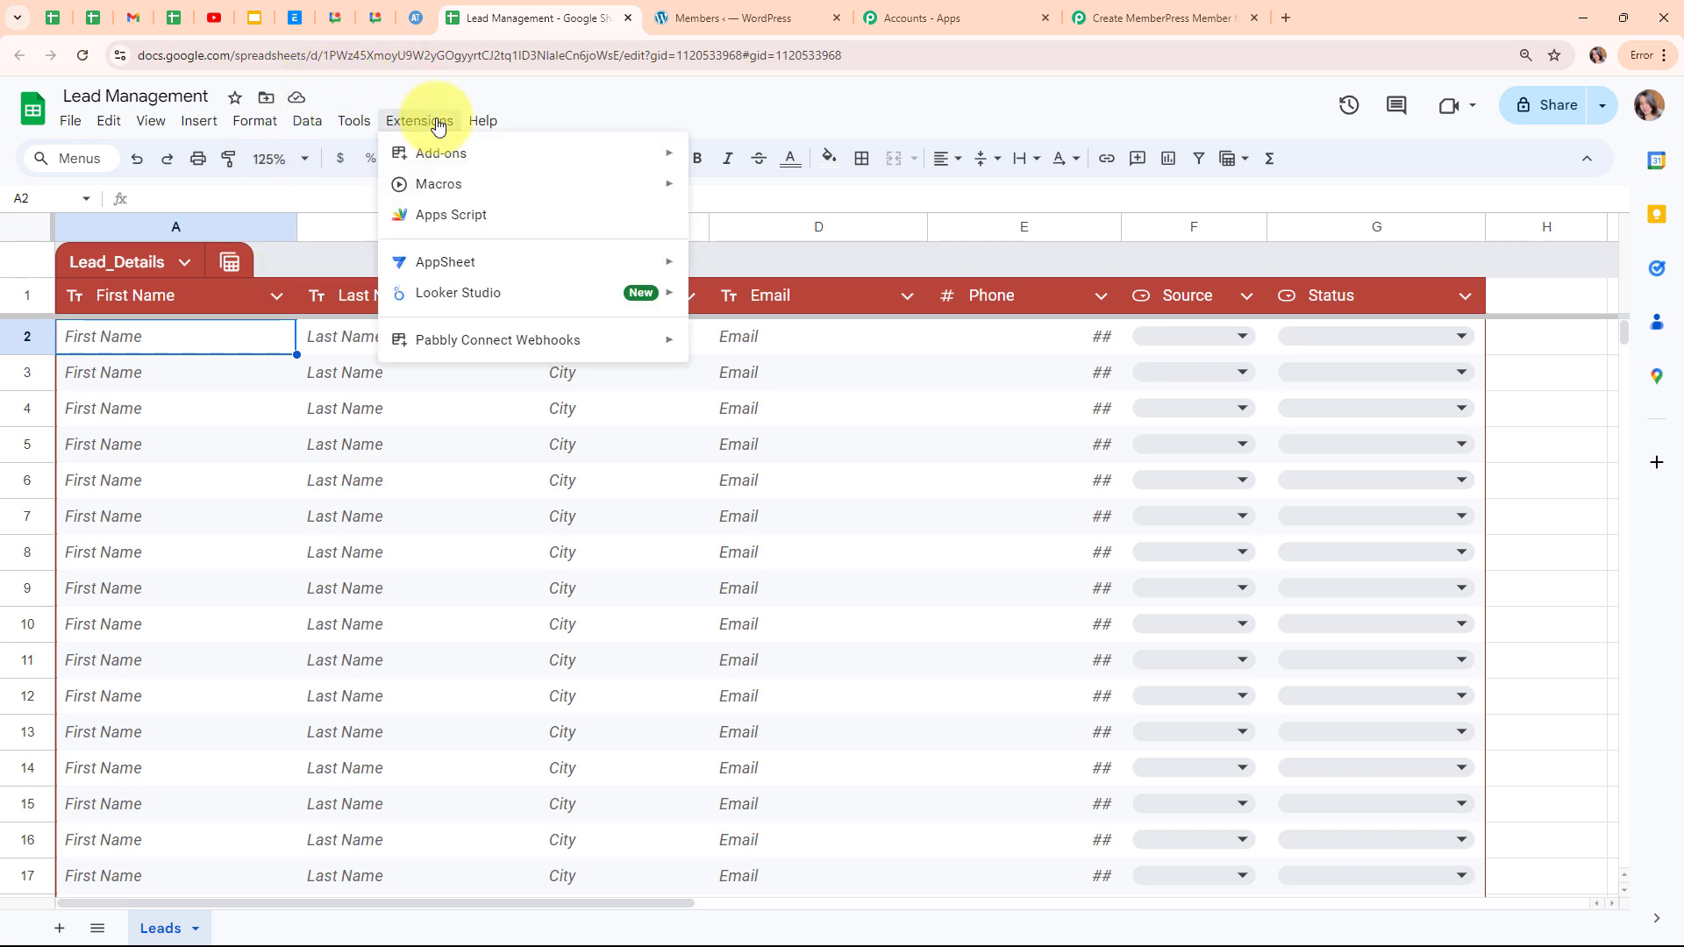
pyautogui.moveTo(445, 156)
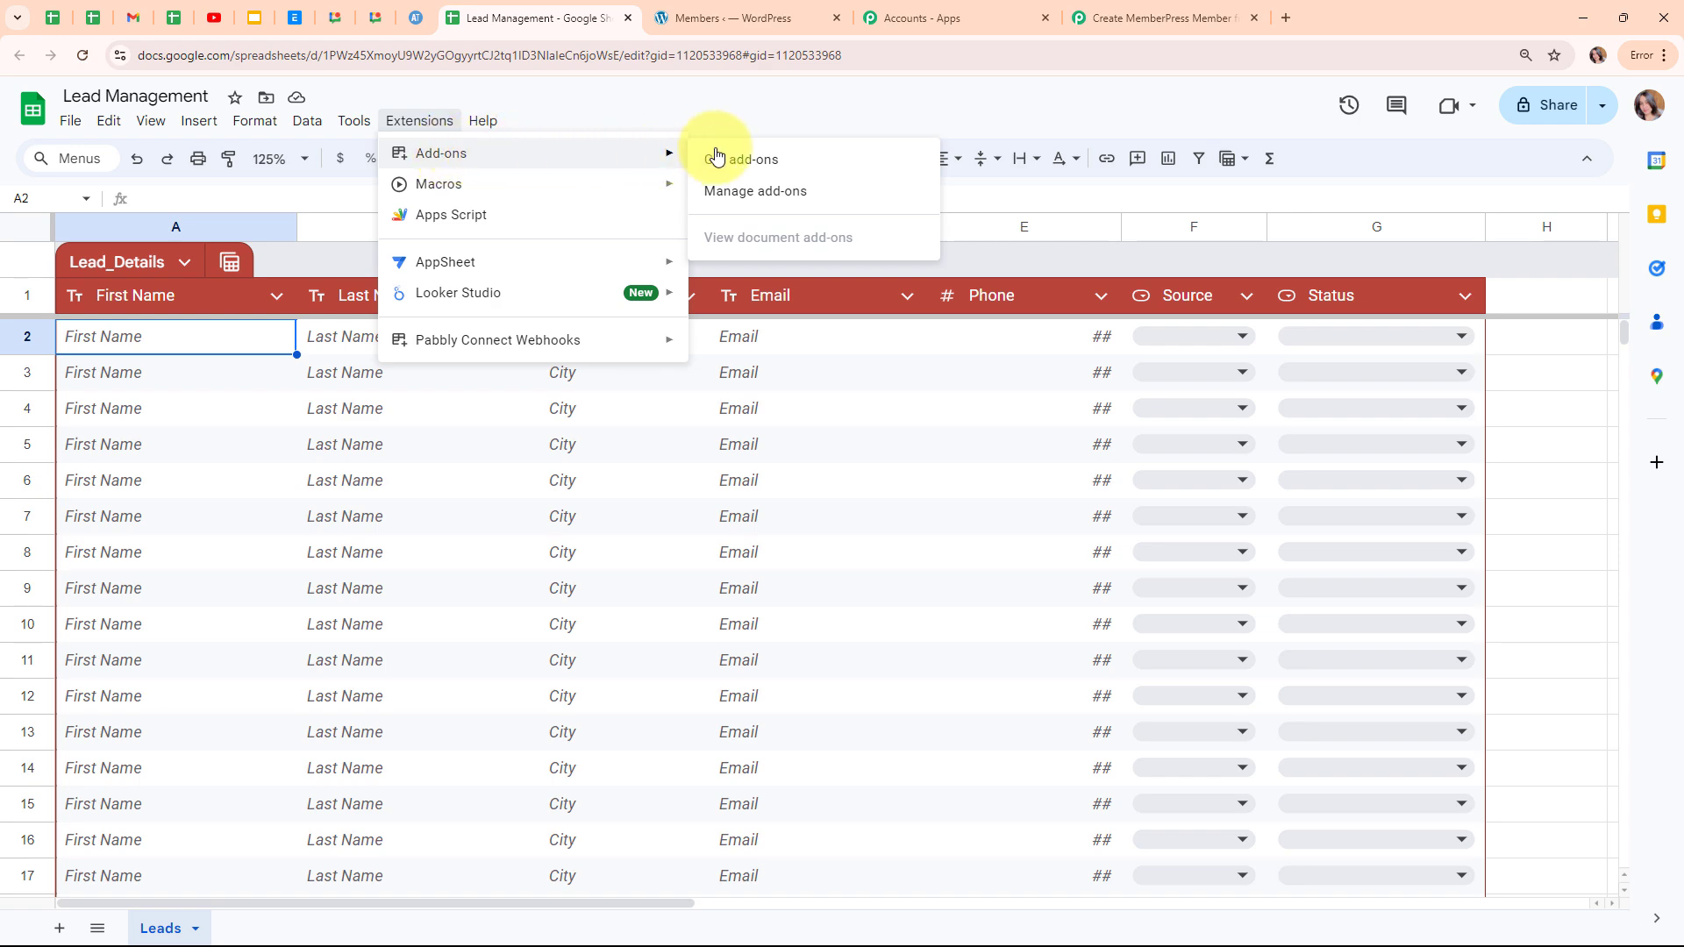
pyautogui.click(777, 156)
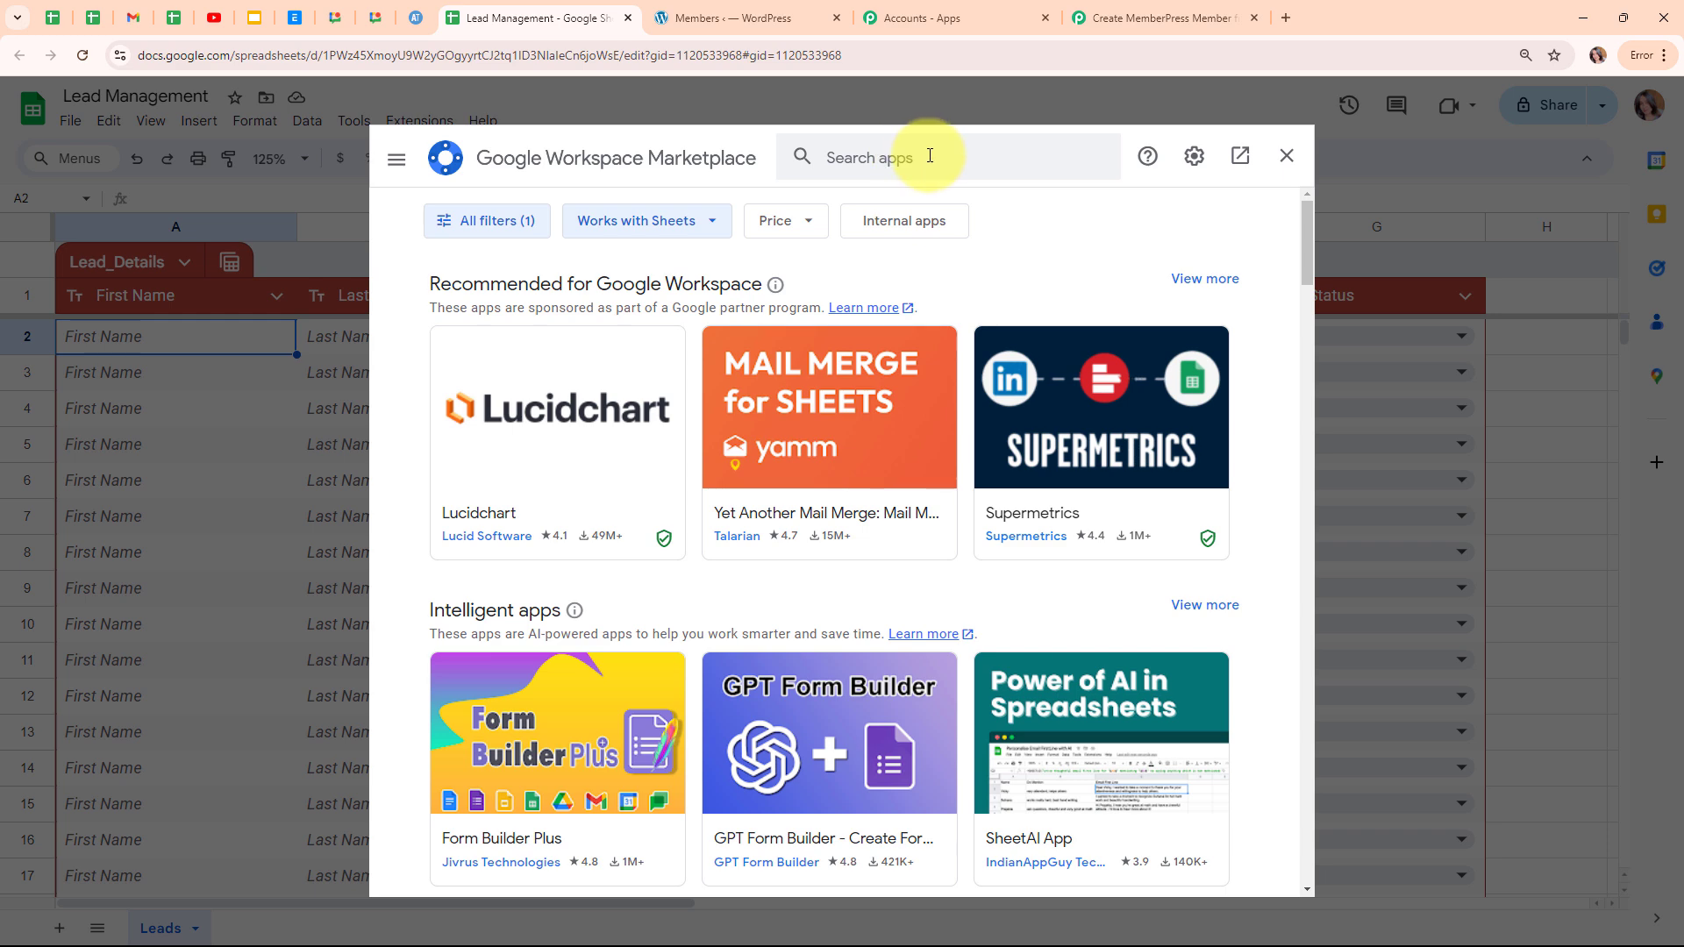
pyautogui.click(930, 156)
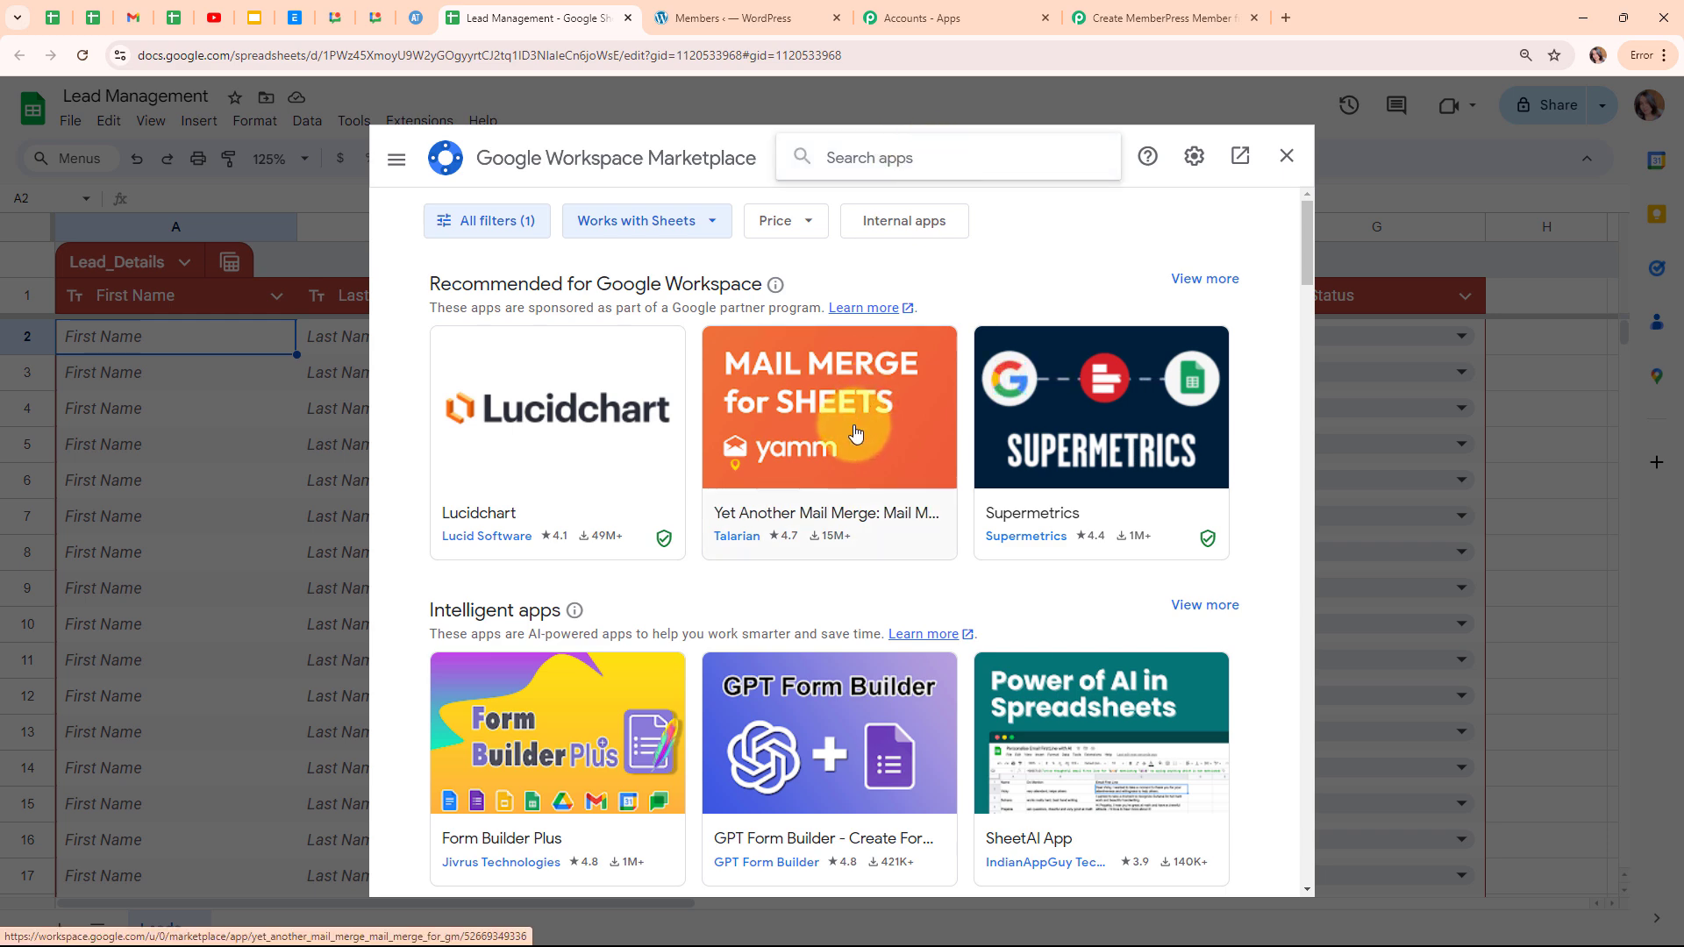
pyautogui.write('pabbl')
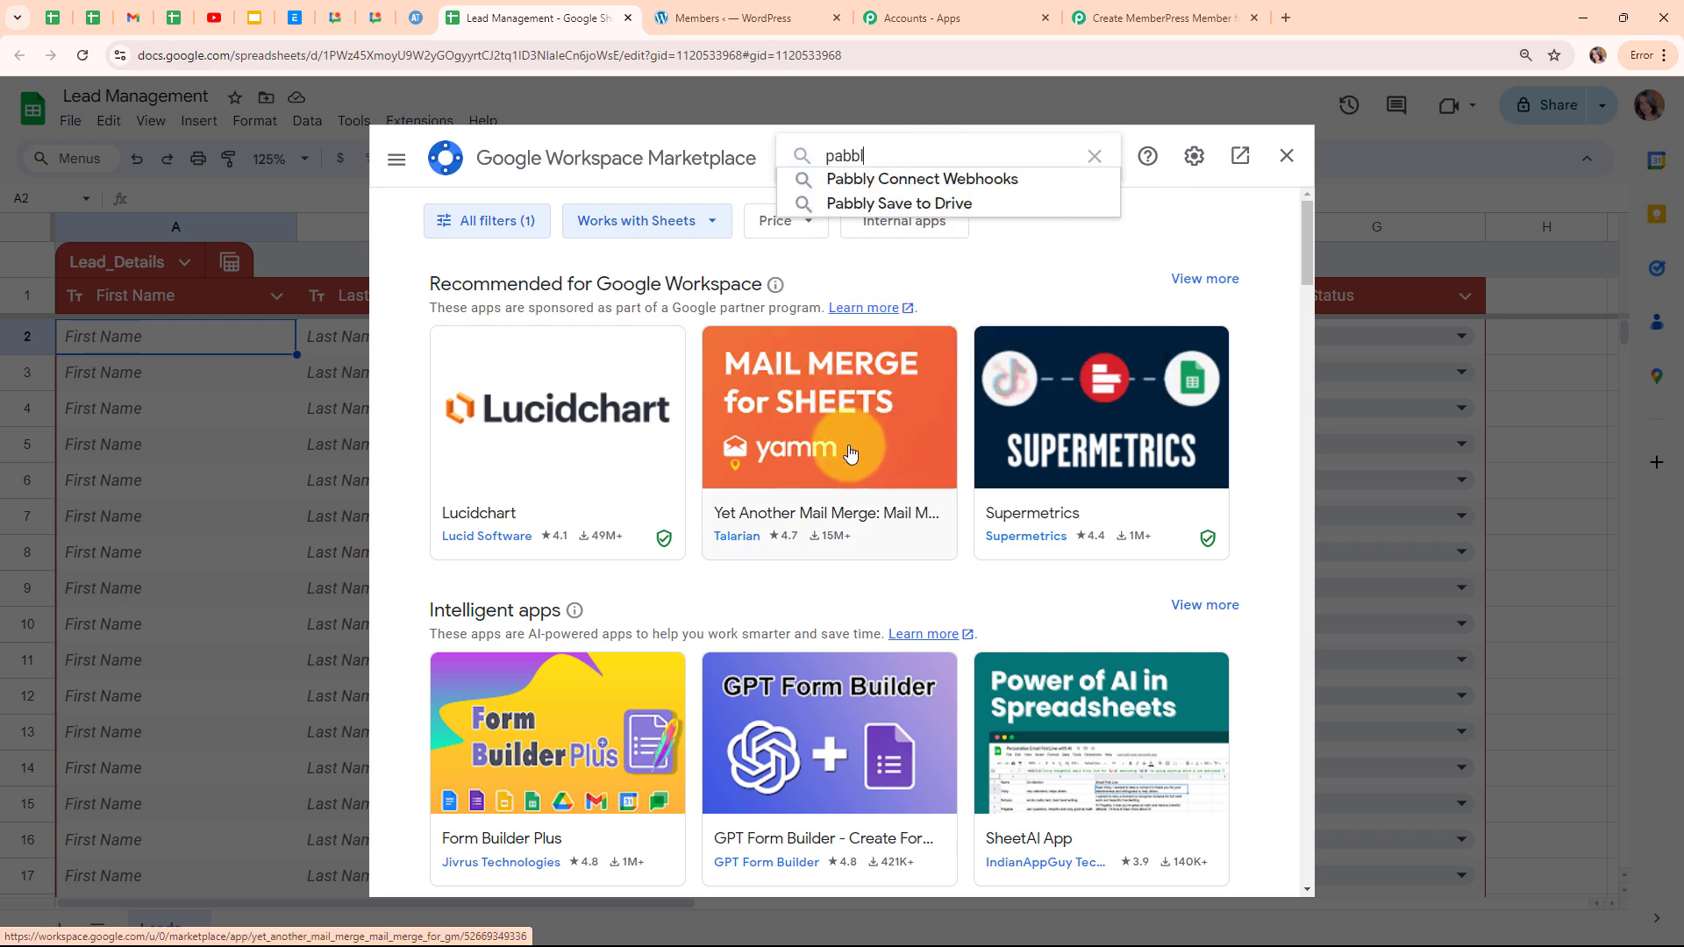
pyautogui.click(854, 180)
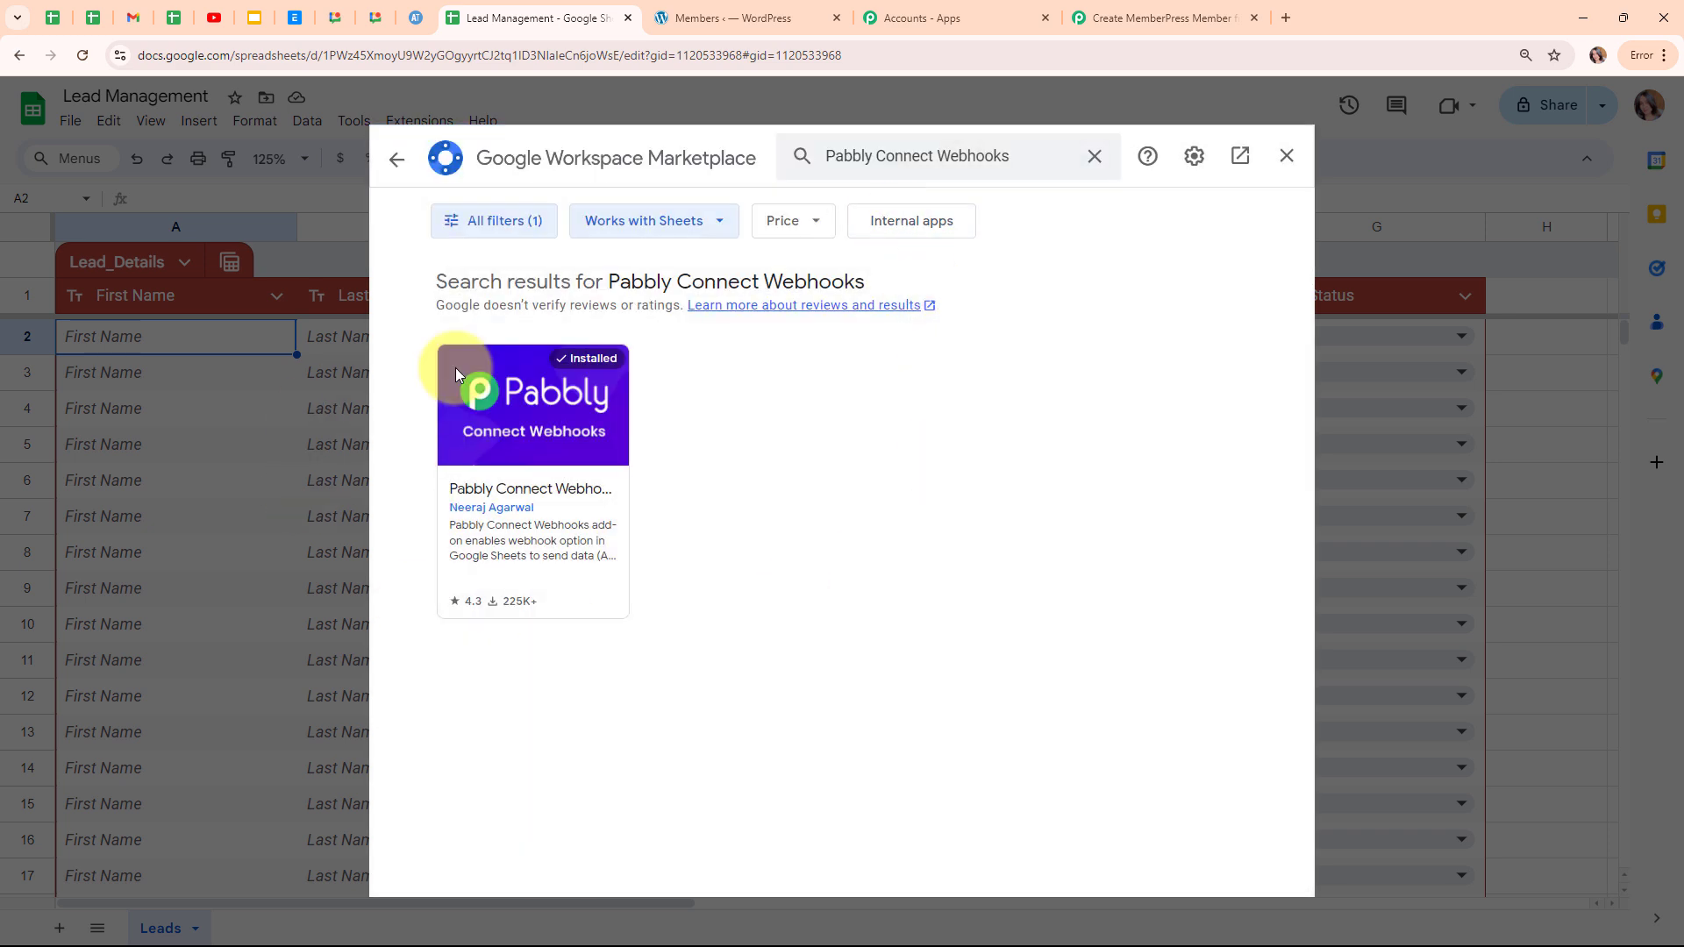
pyautogui.click(562, 424)
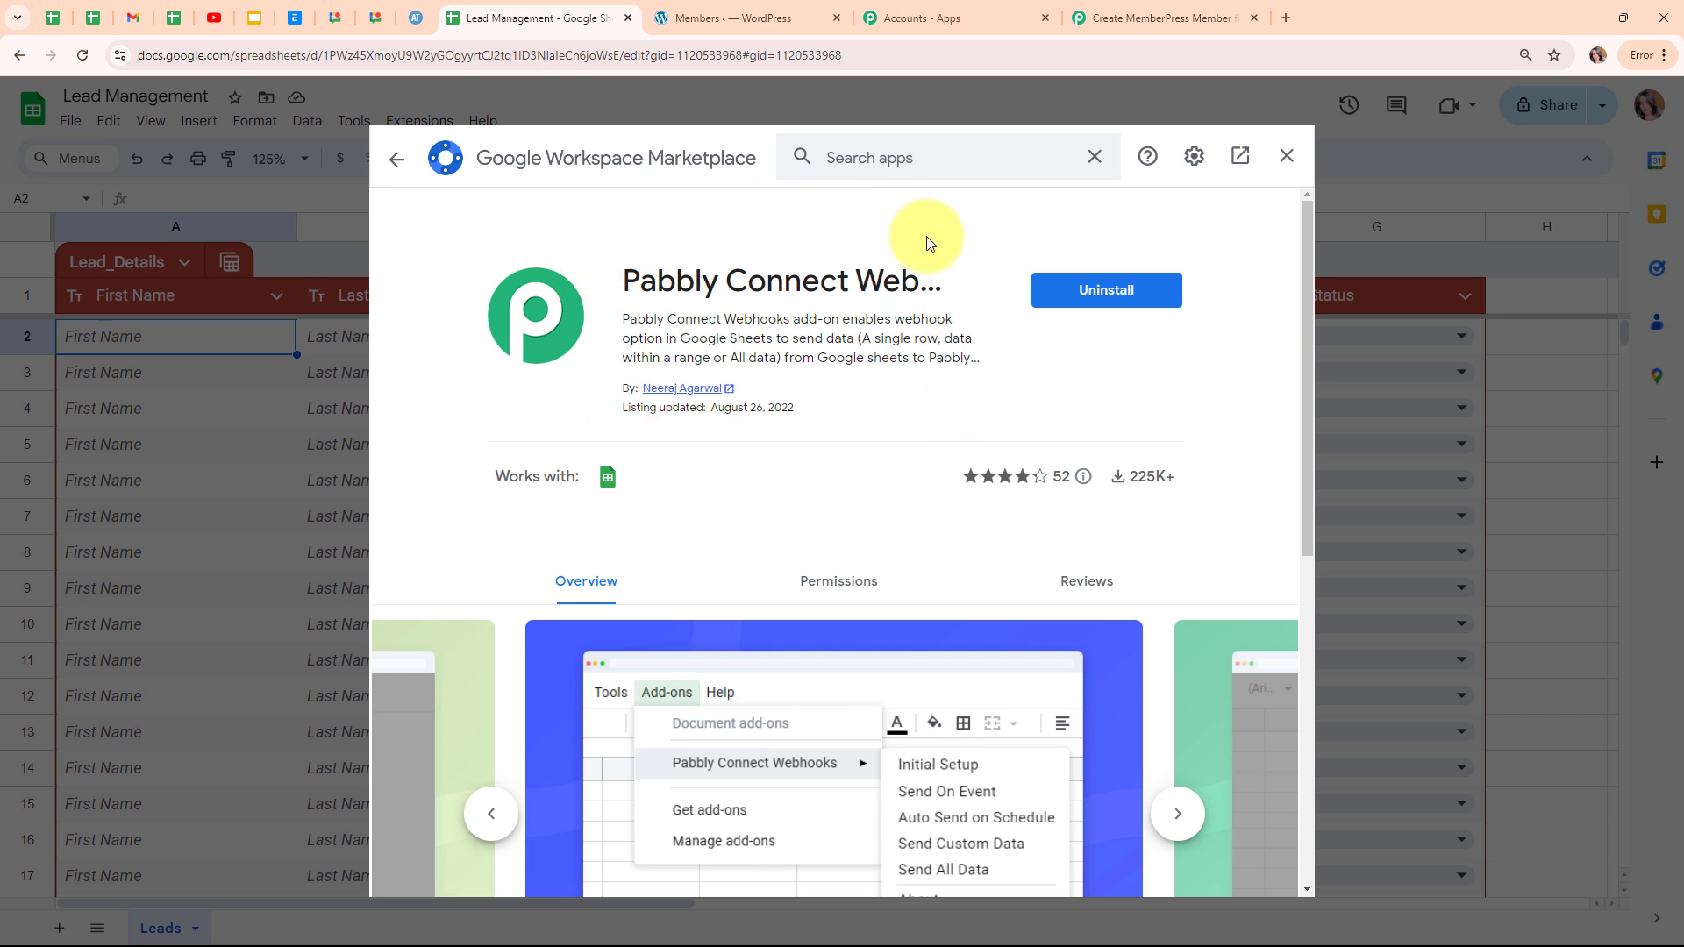
pyautogui.click(399, 161)
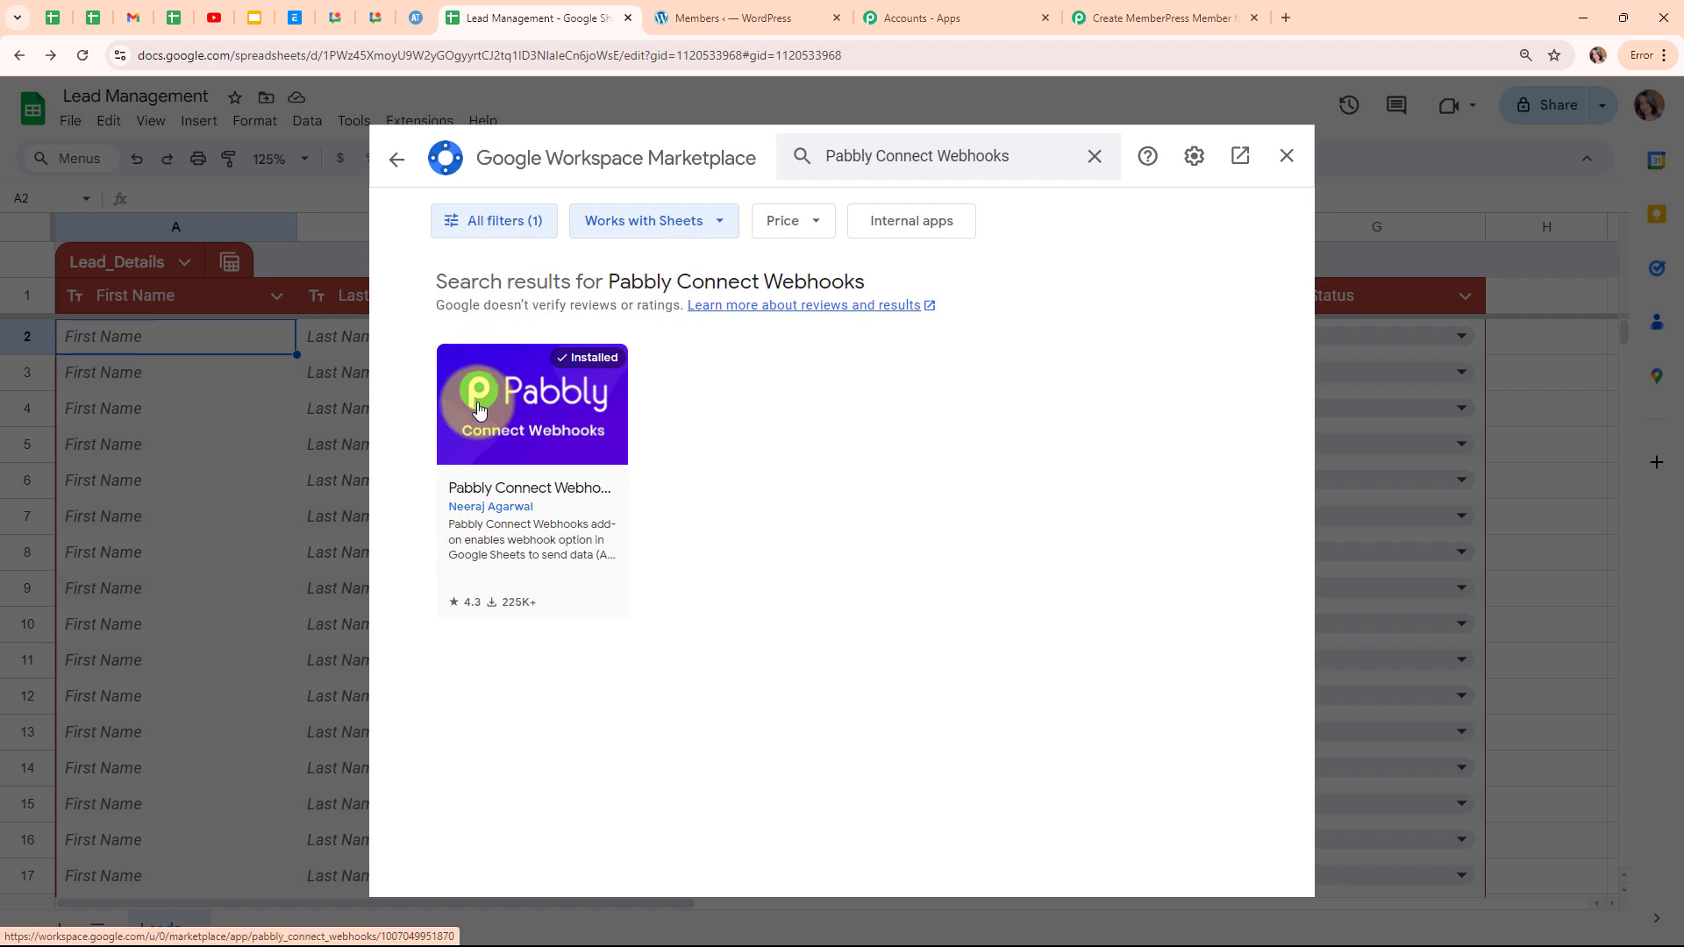
pyautogui.click(1286, 156)
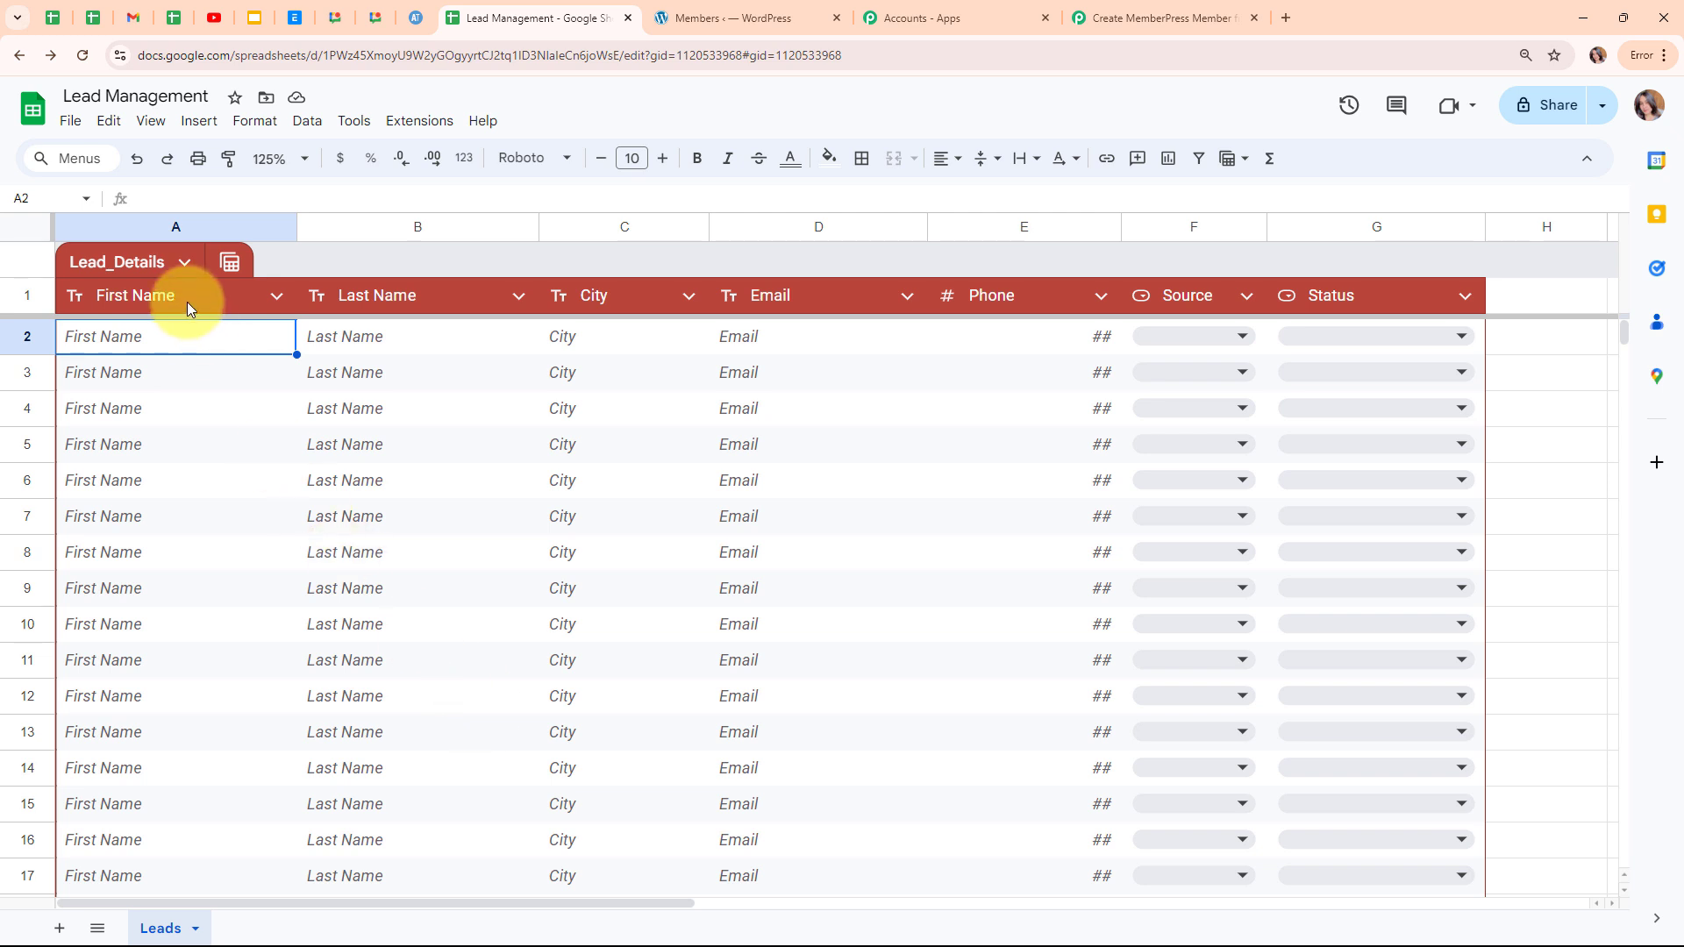
pyautogui.click(445, 122)
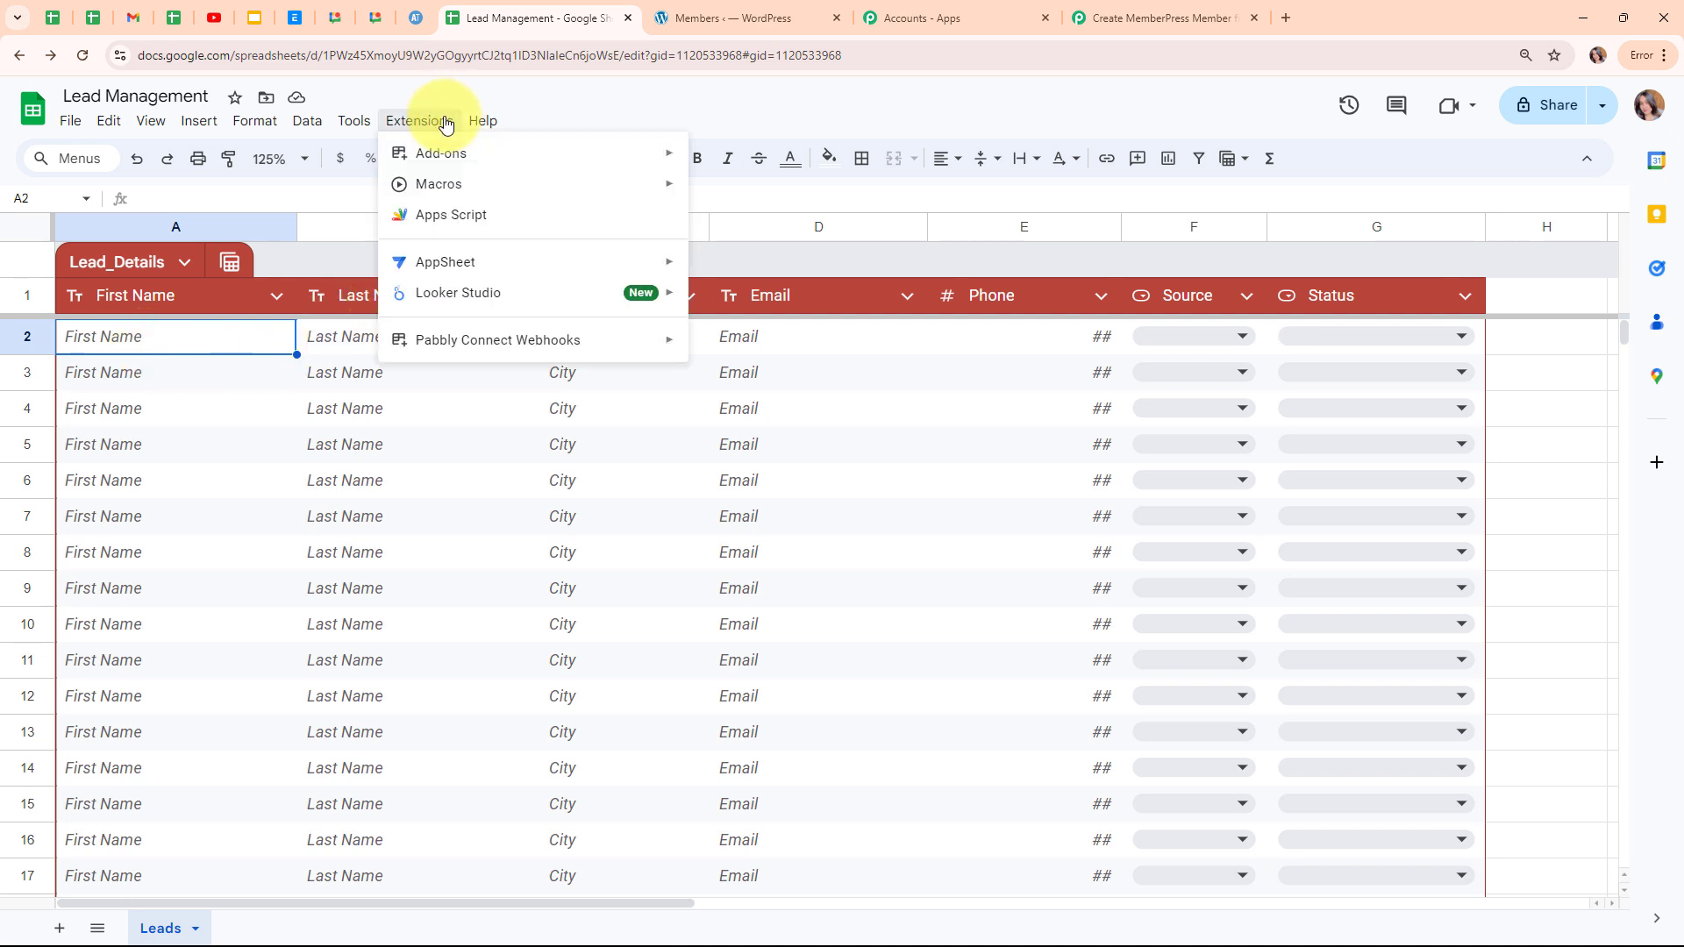
# Run Pabbly Connect Webhooks Initial Setup with the copied webhook URL and trigger column G, and submit it.
pyautogui.moveTo(456, 341)
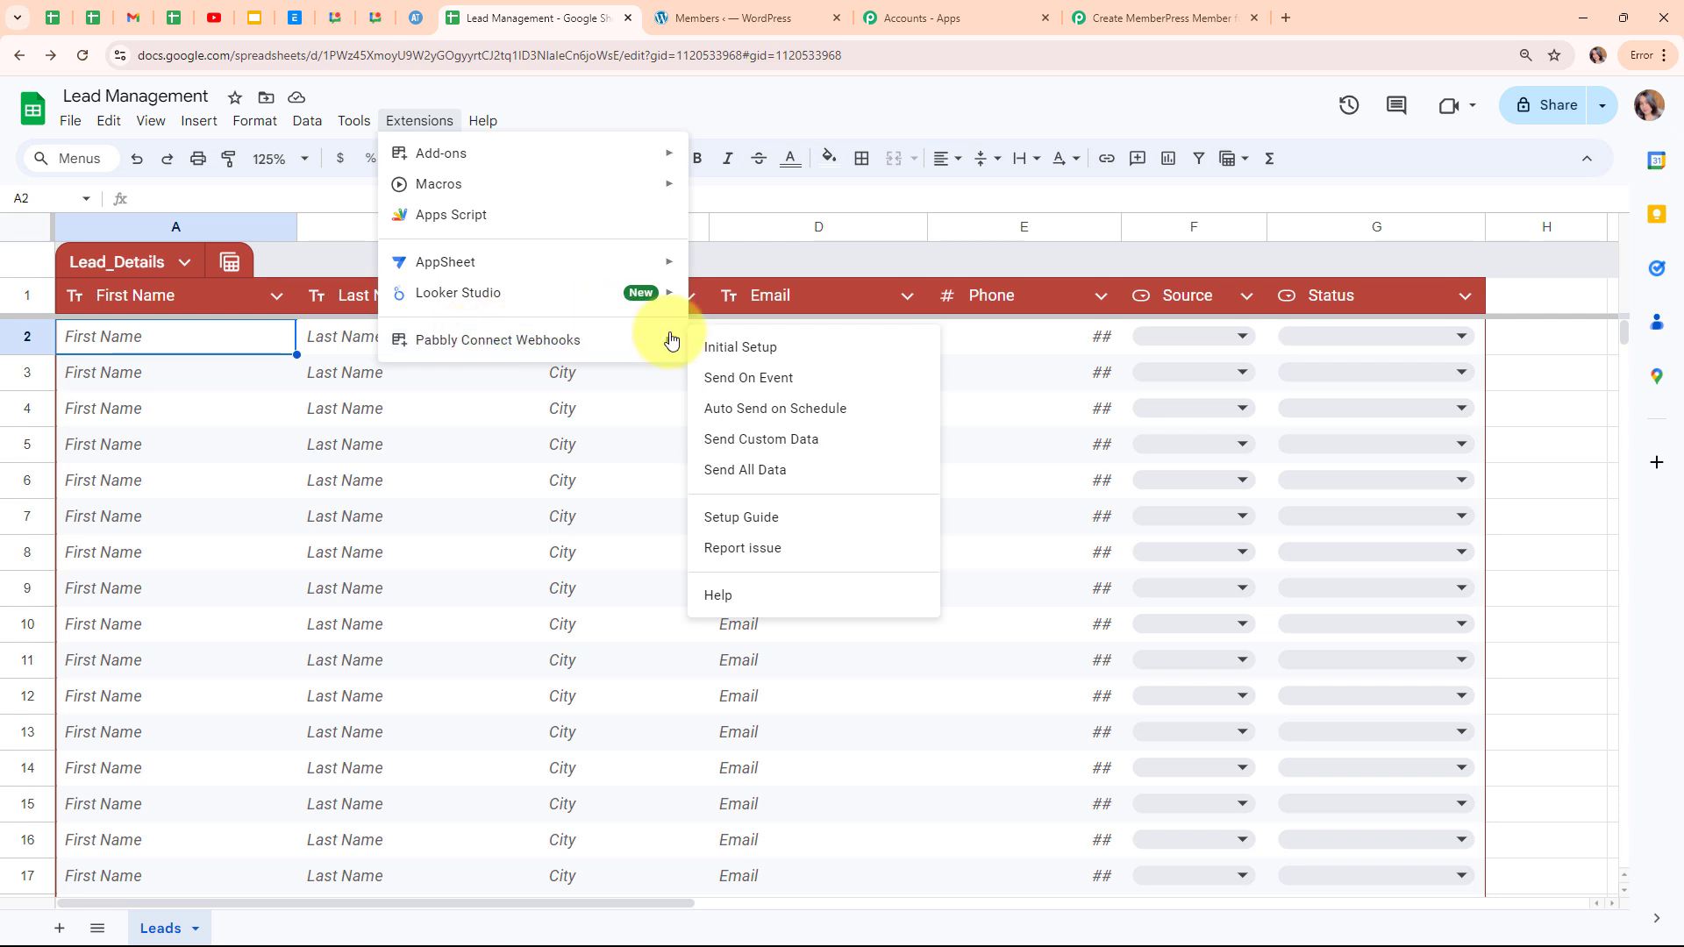
pyautogui.click(752, 351)
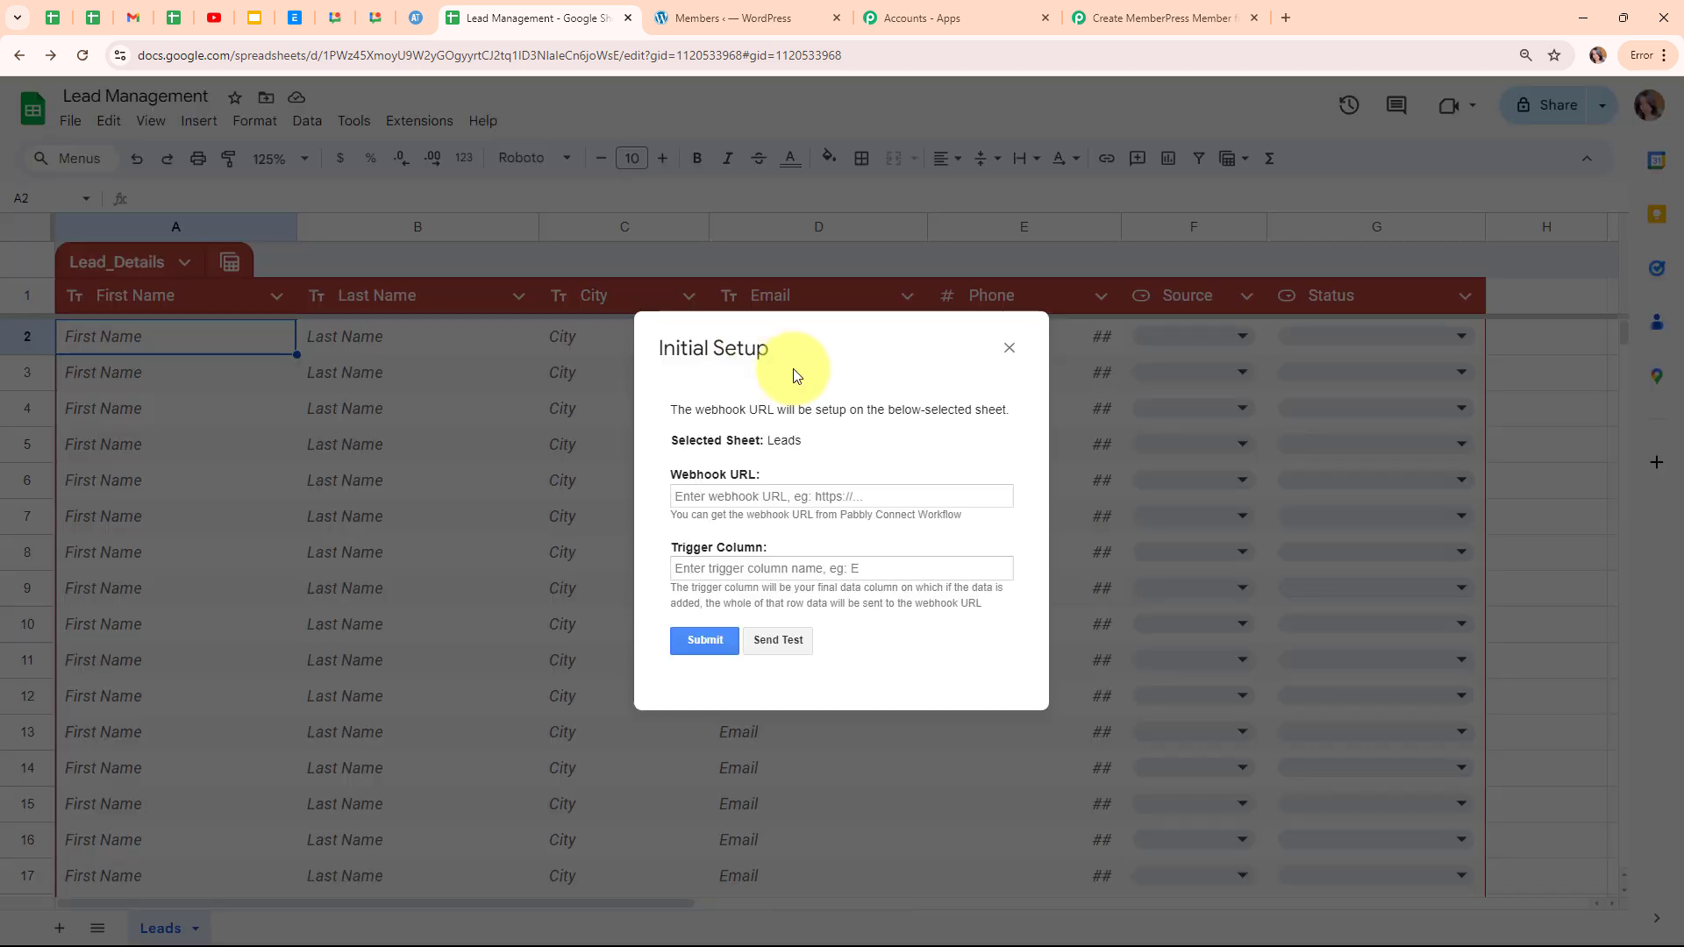
pyautogui.click(680, 492)
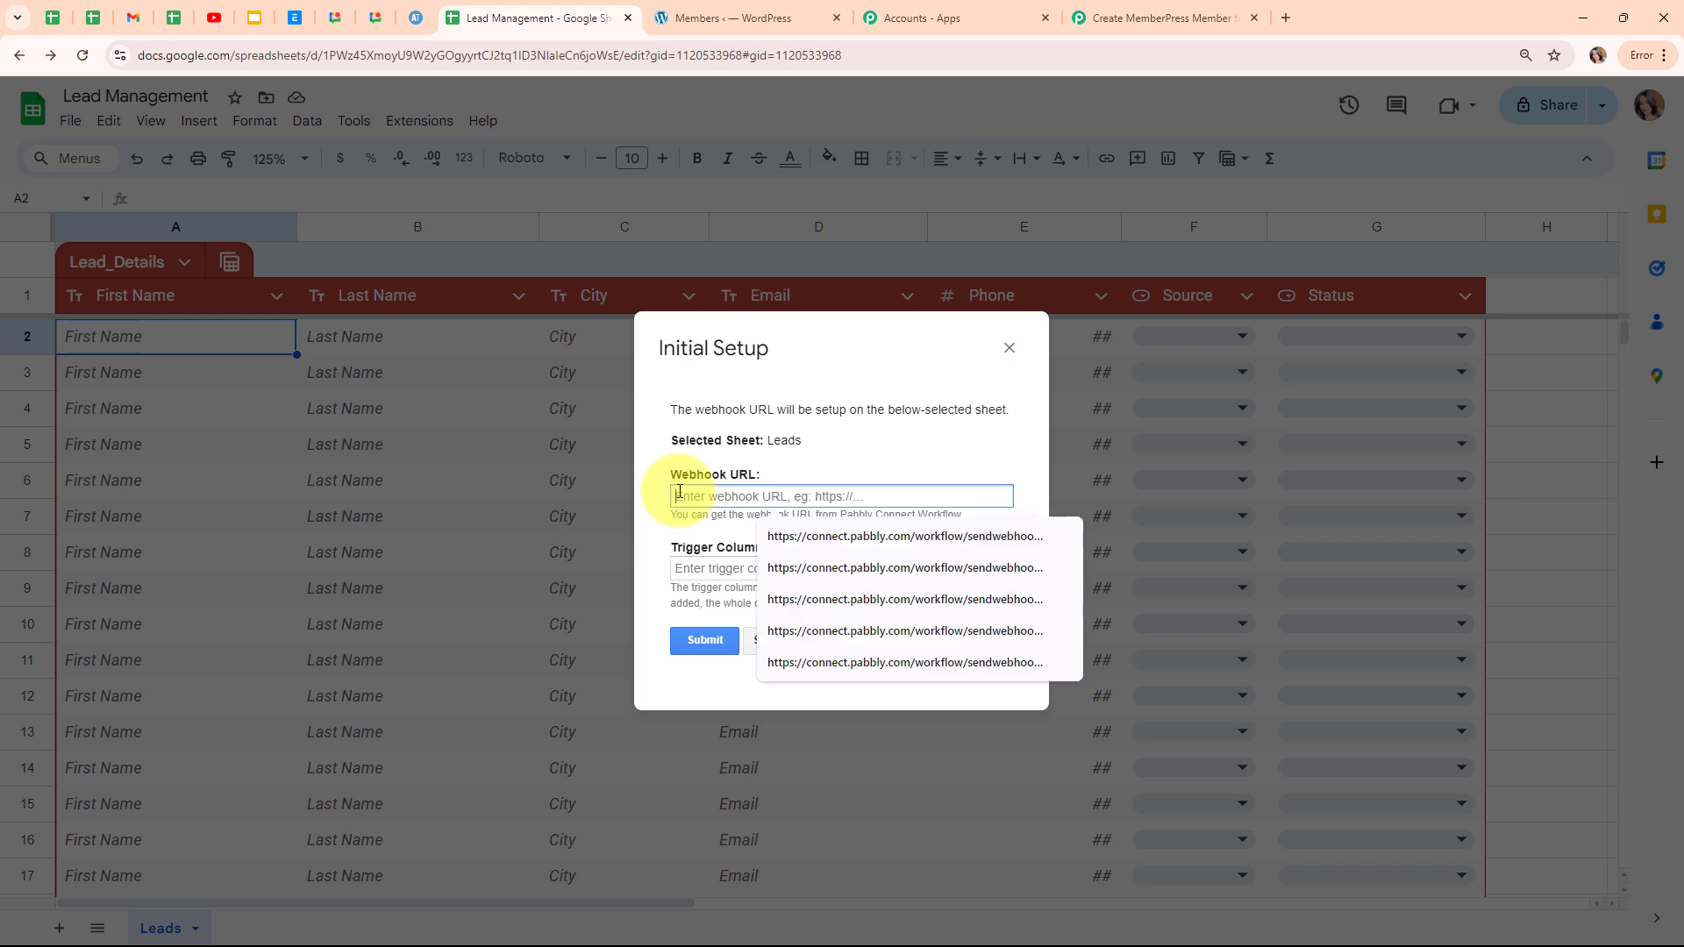
pyautogui.hotkey('ctrl', 'v')
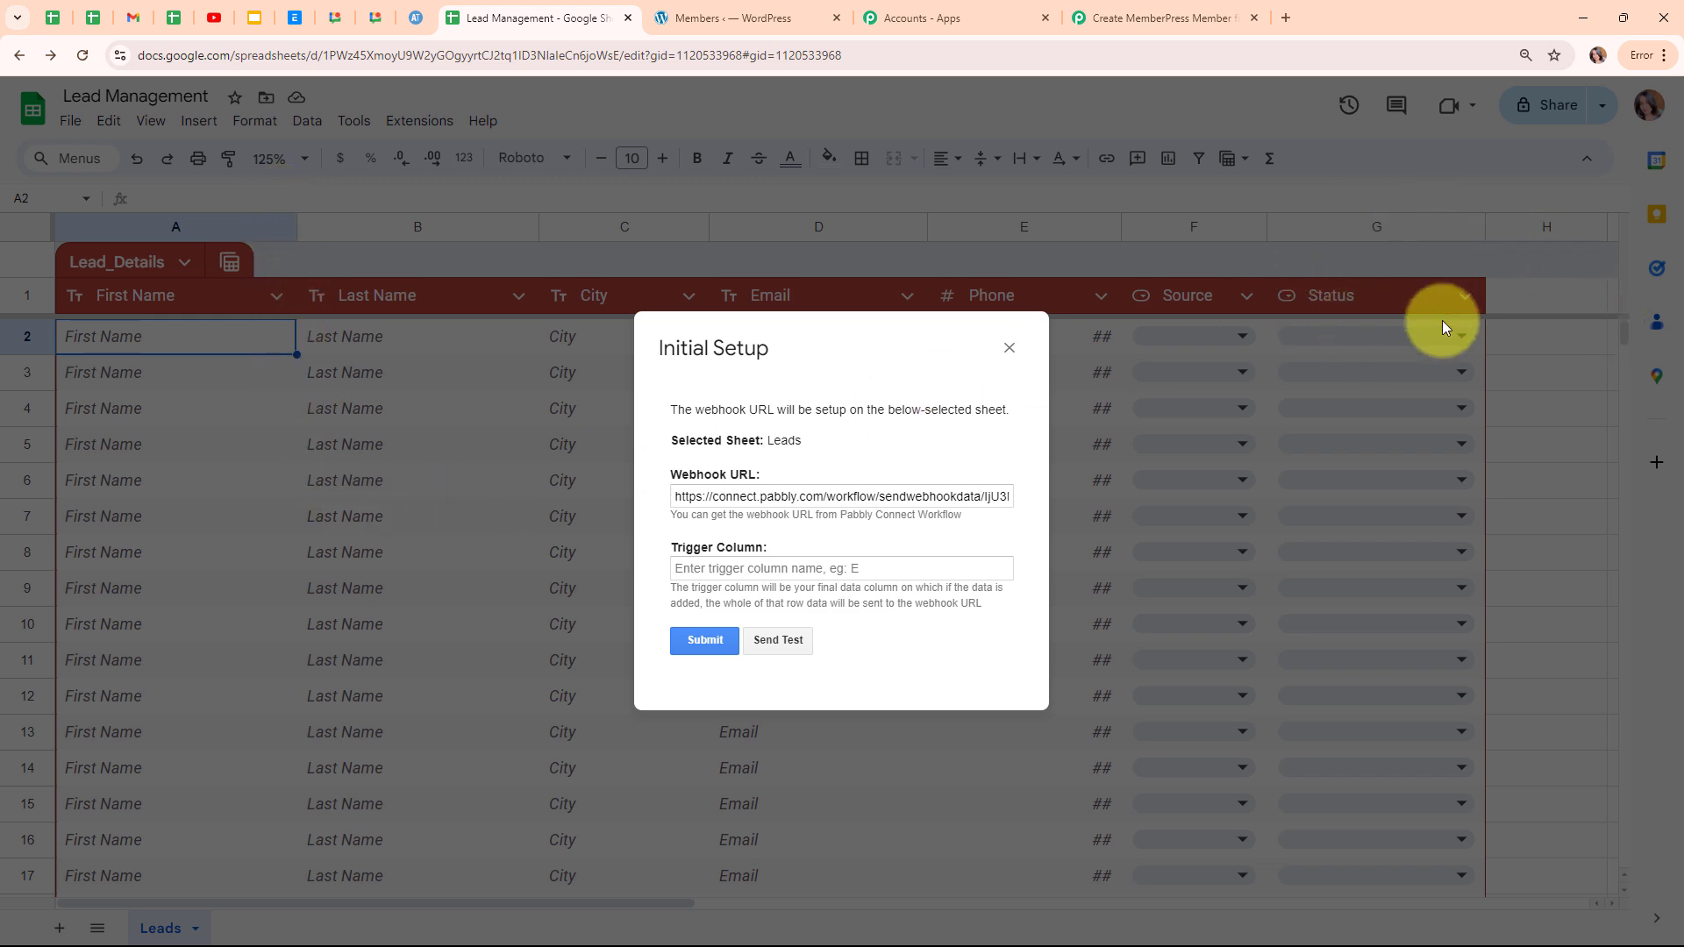
pyautogui.click(749, 575)
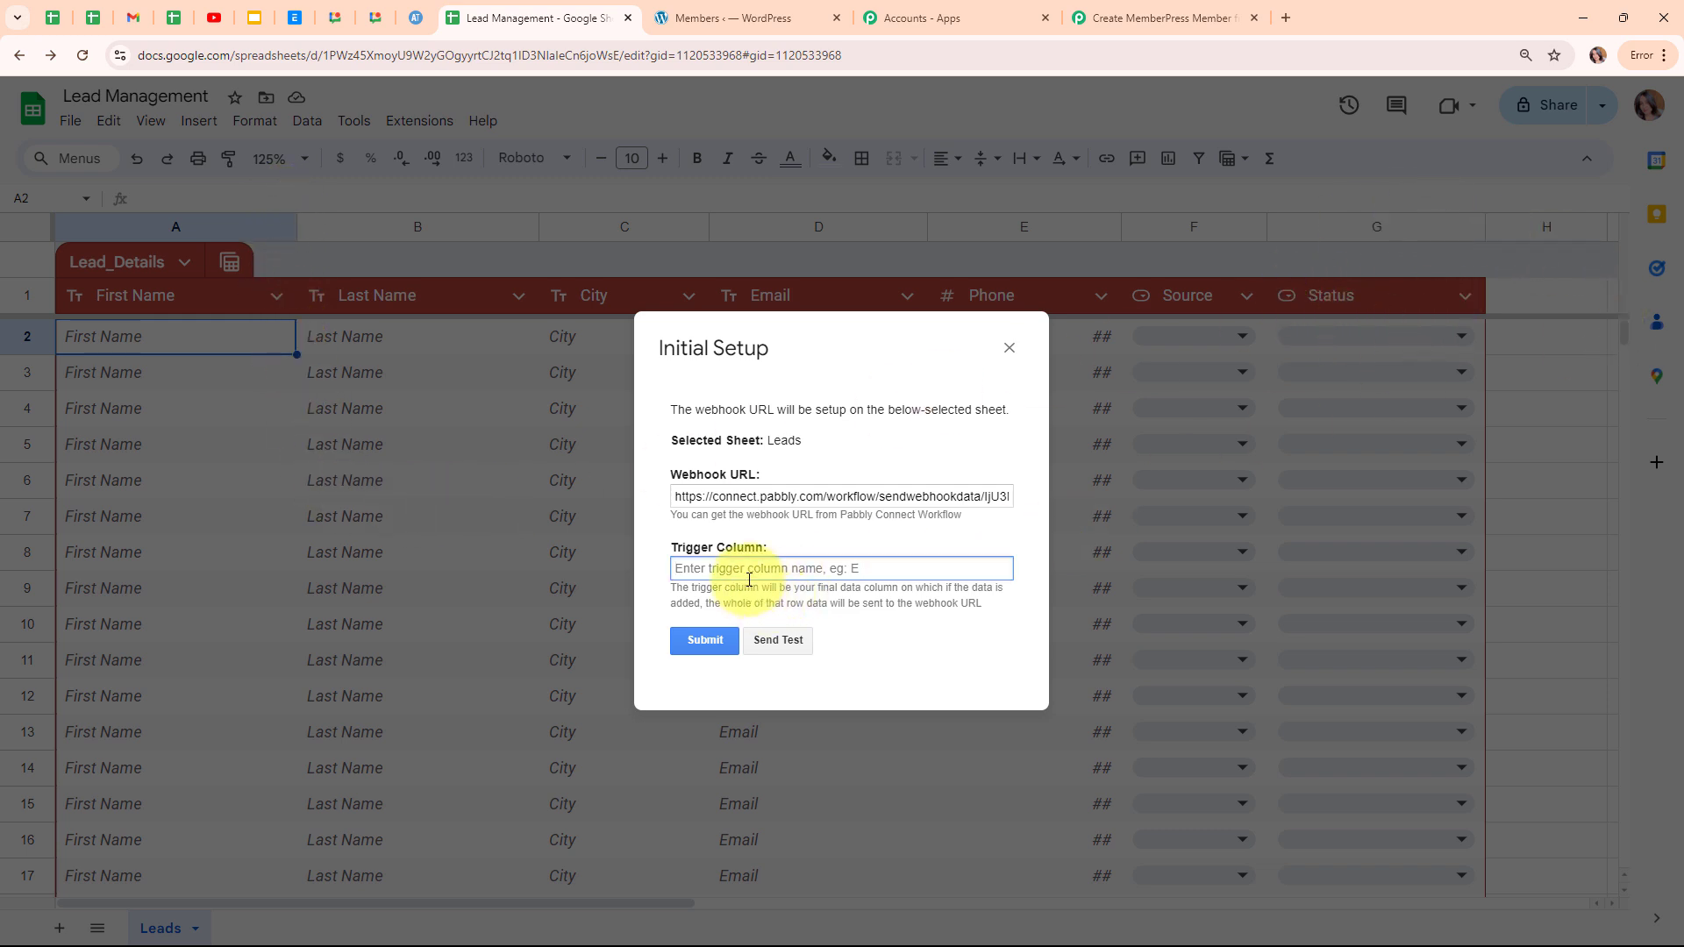
pyautogui.write('G')
pyautogui.click(824, 531)
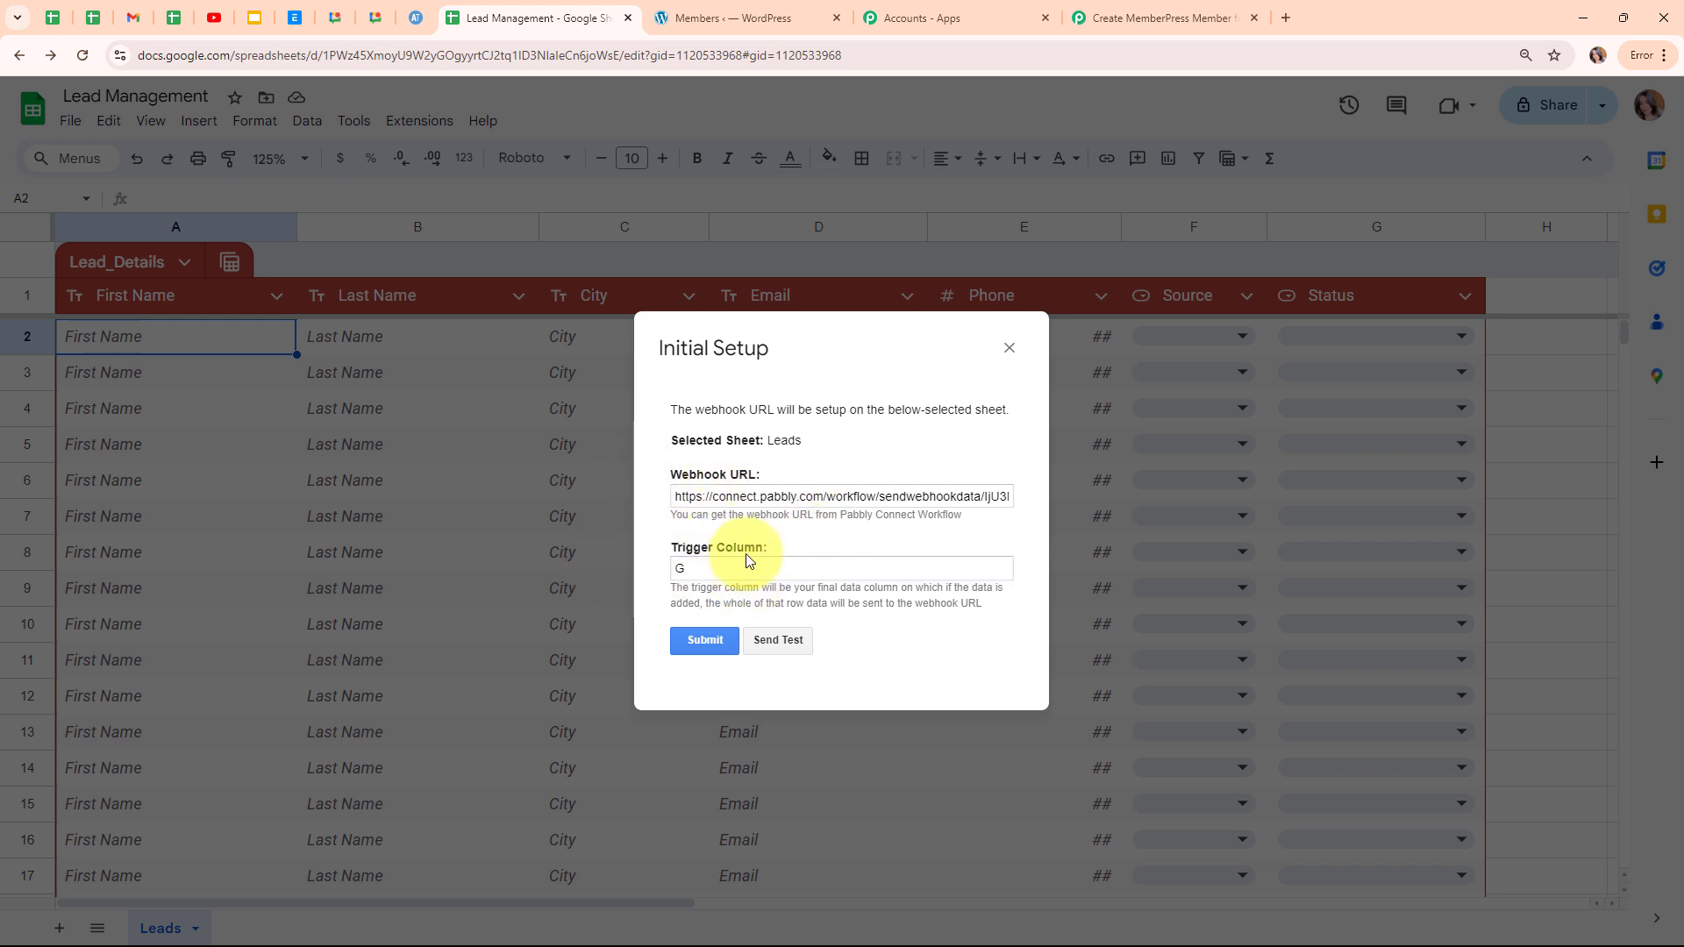
pyautogui.click(715, 641)
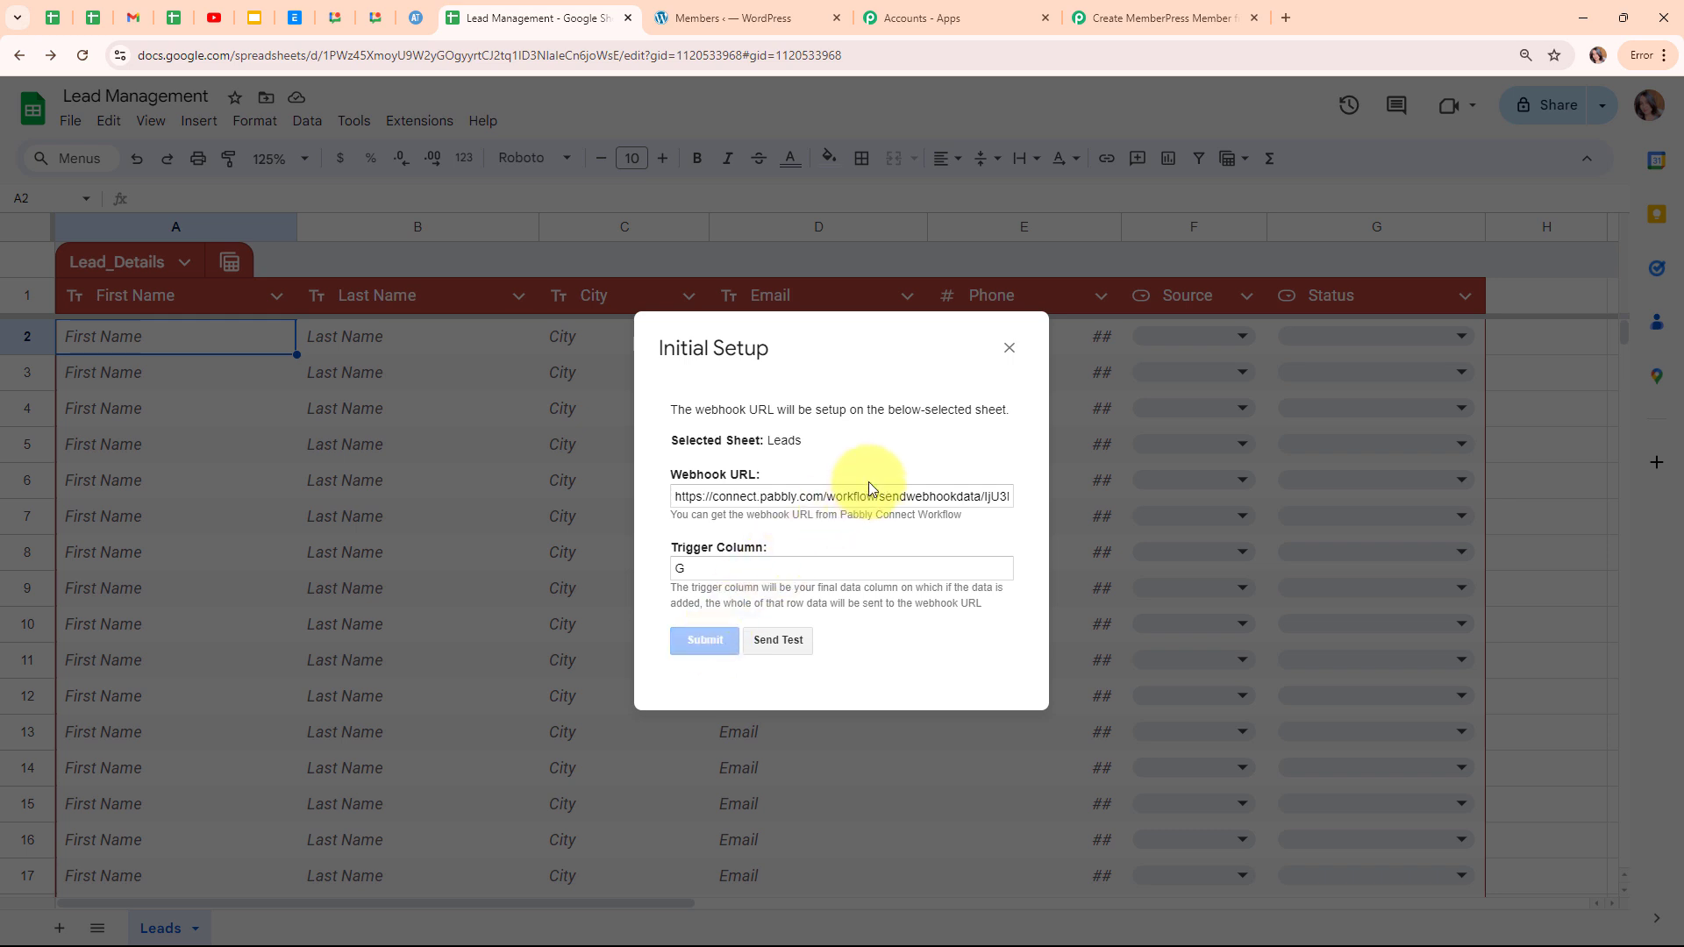
pyautogui.moveTo(676, 656); pyautogui.dragTo(873, 660)
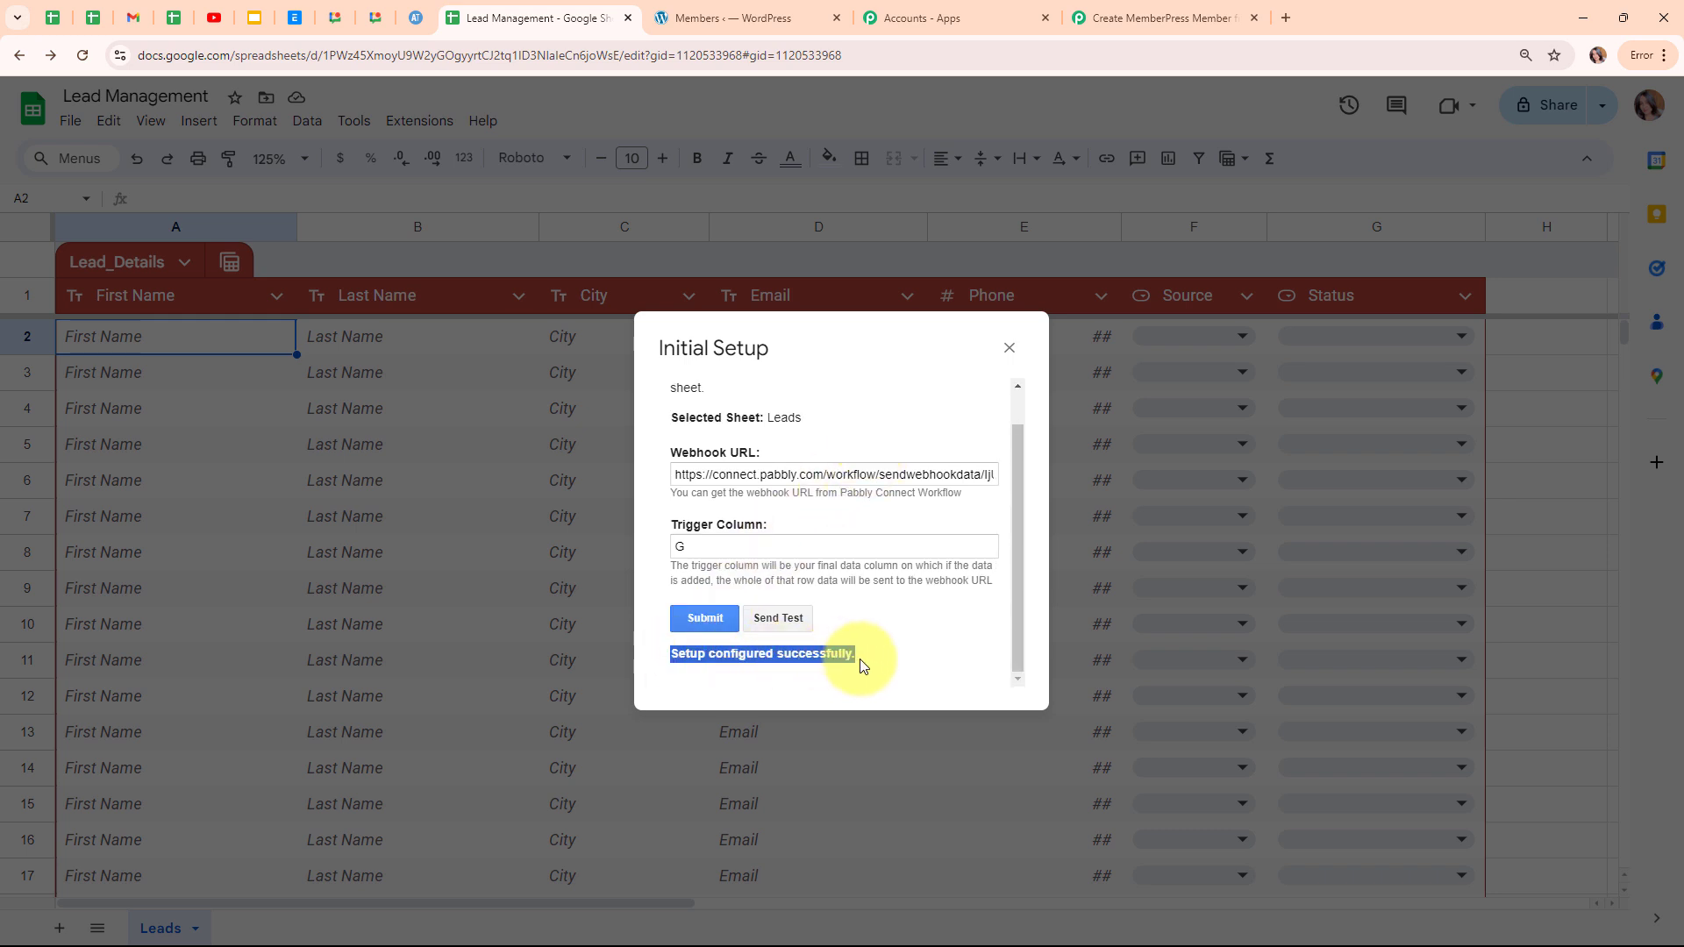
pyautogui.click(881, 616)
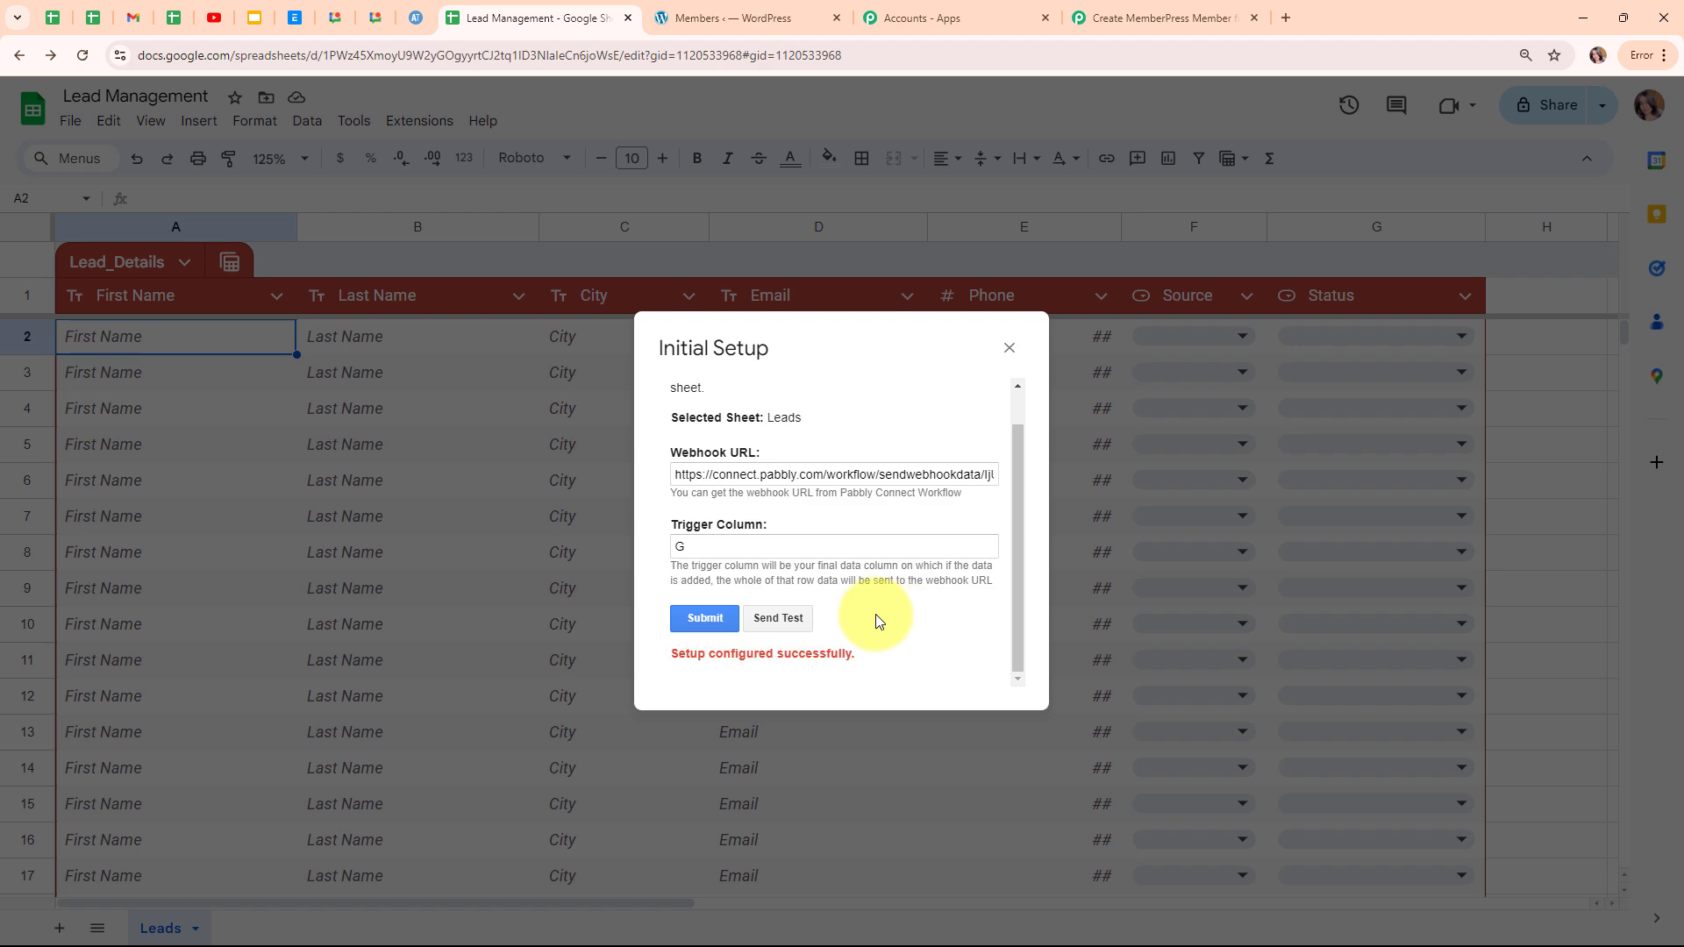
pyautogui.click(1009, 348)
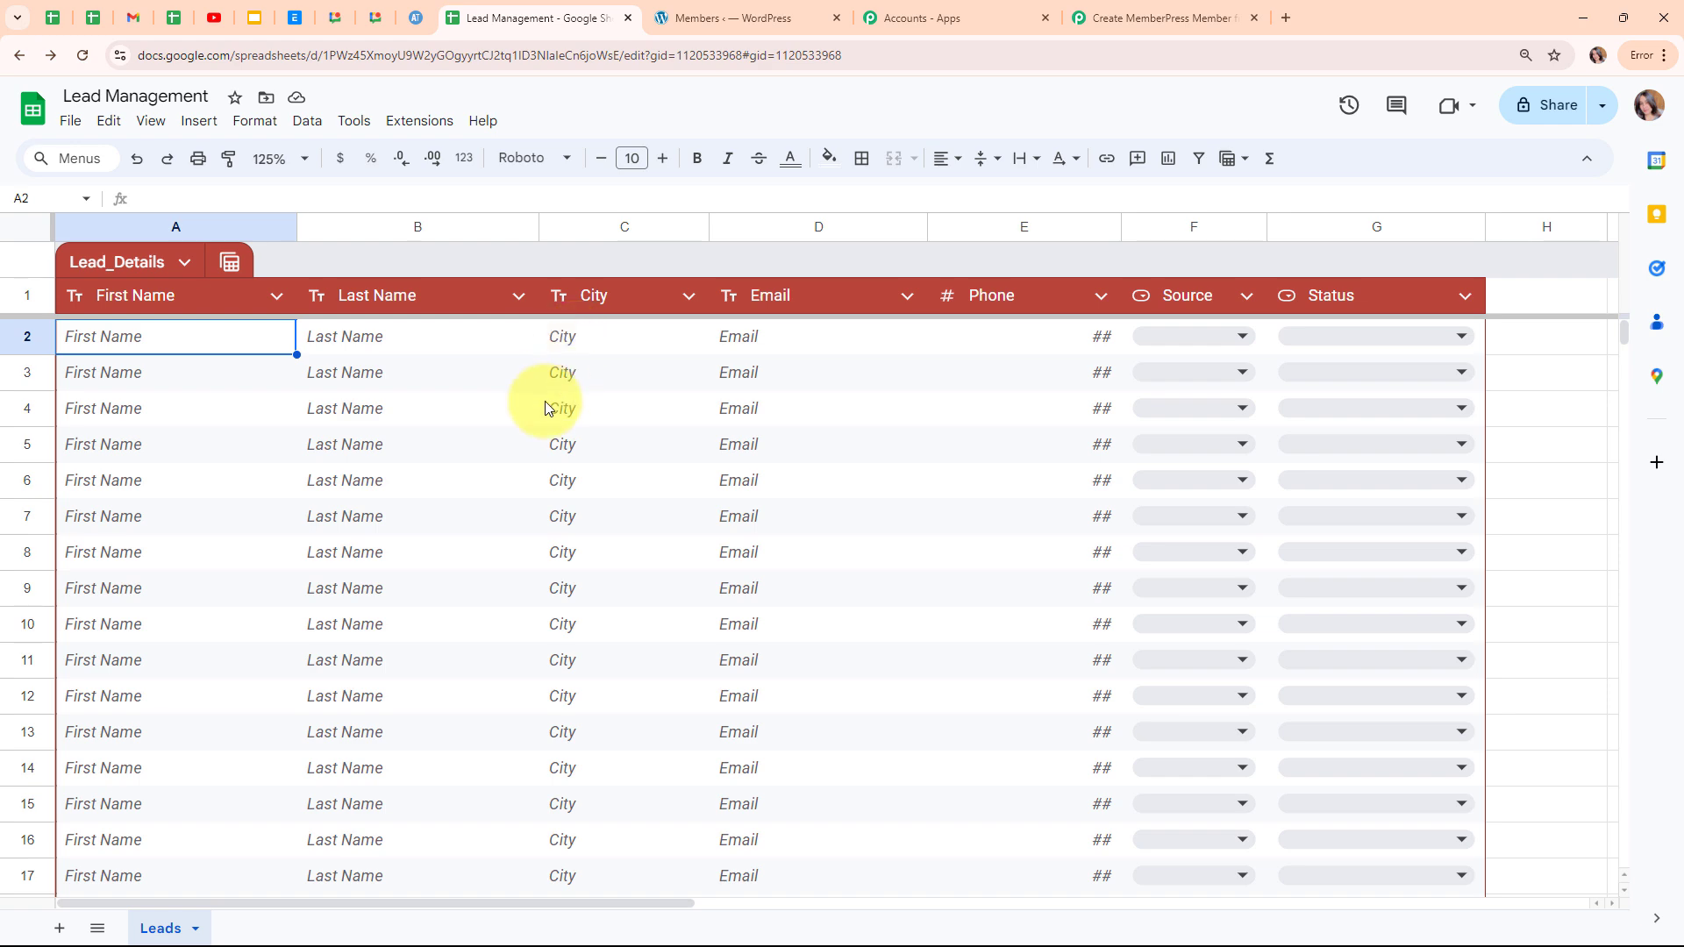
# Confirm the trigger shows Waiting For Webhook Response, then go back to the Lead Management sheet.
pyautogui.click(1107, 18)
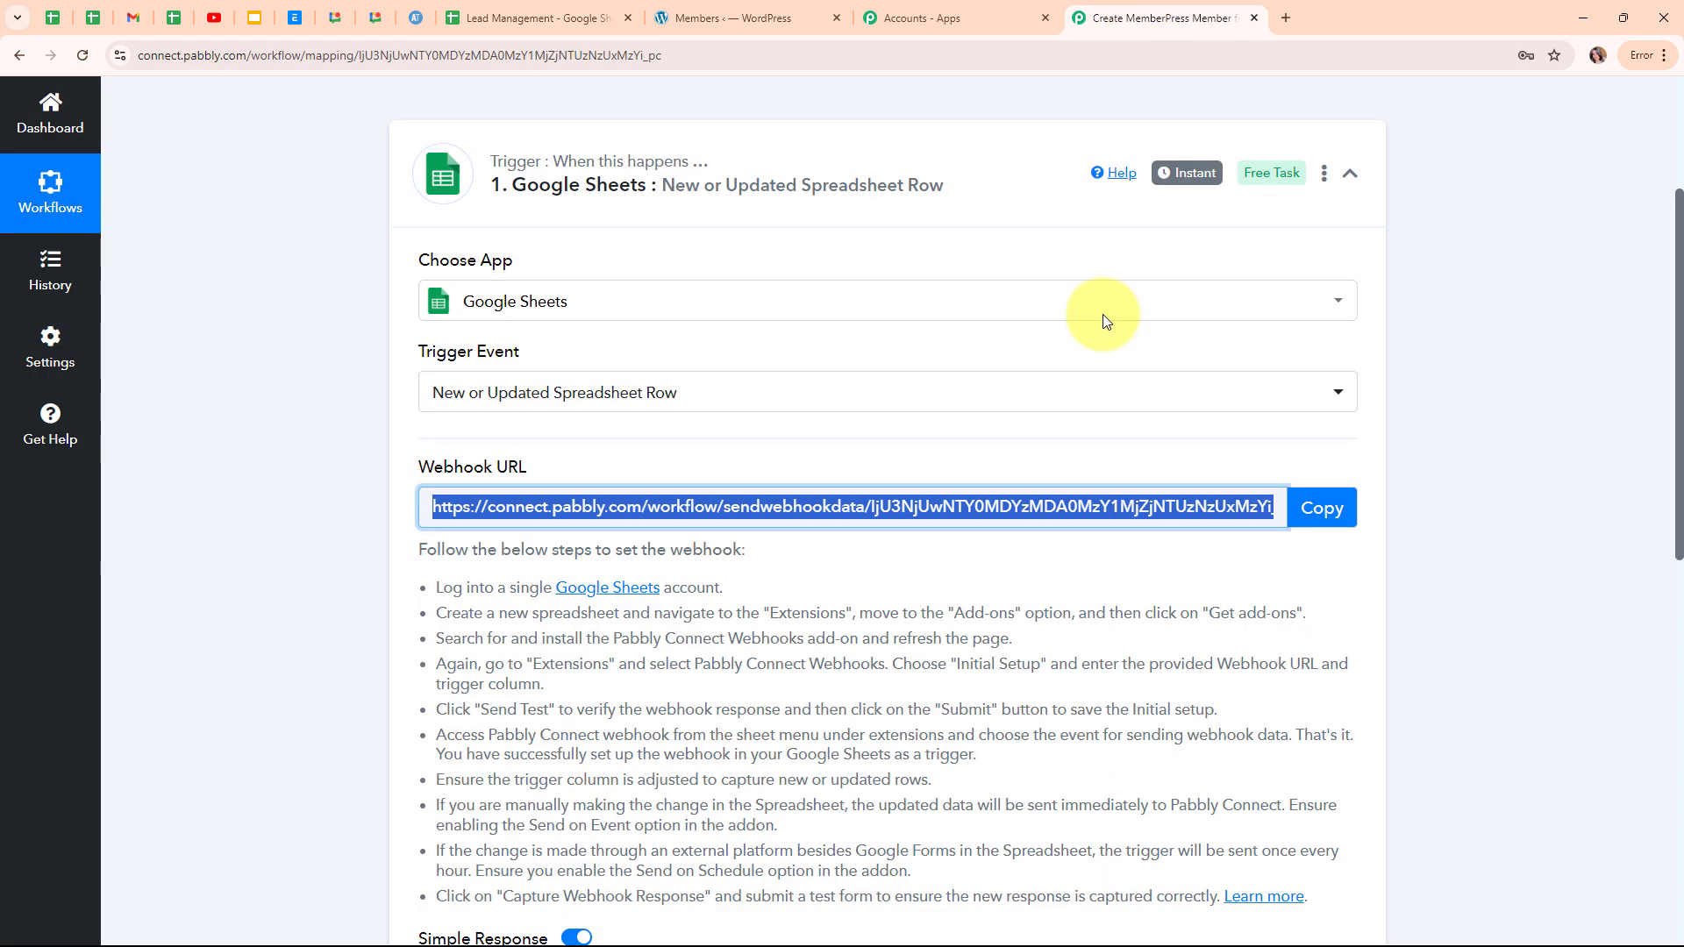
pyautogui.scroll(-3, 1013, 574)
pyautogui.scroll(-3, 1013, 574)
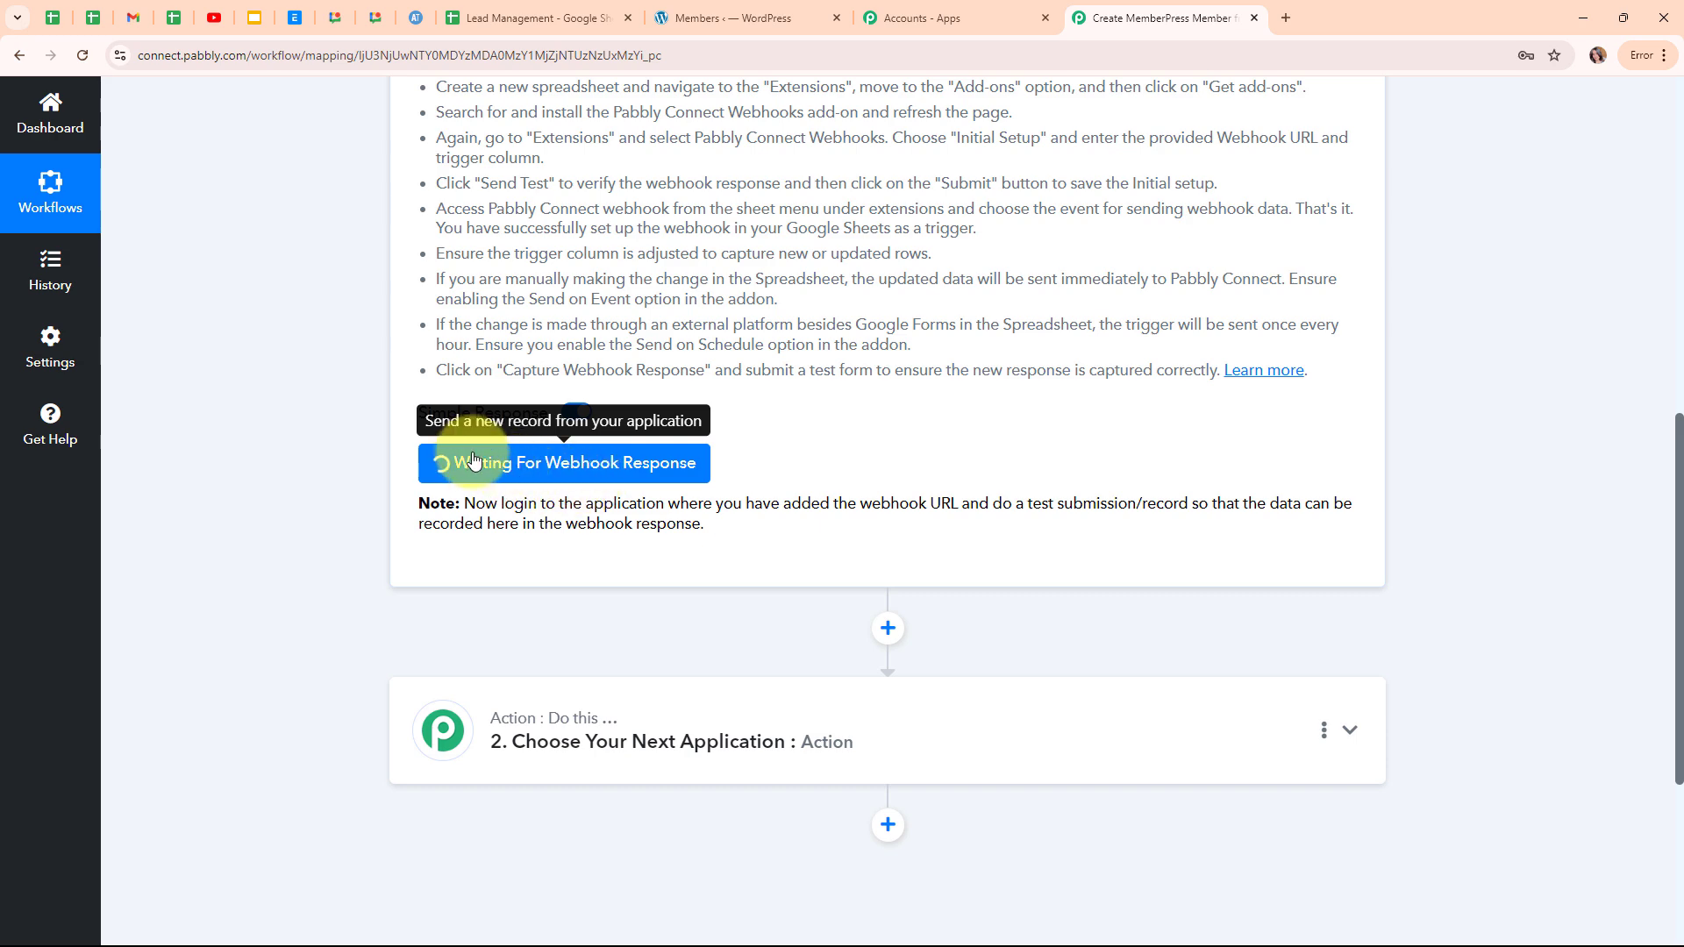
pyautogui.click(528, 9)
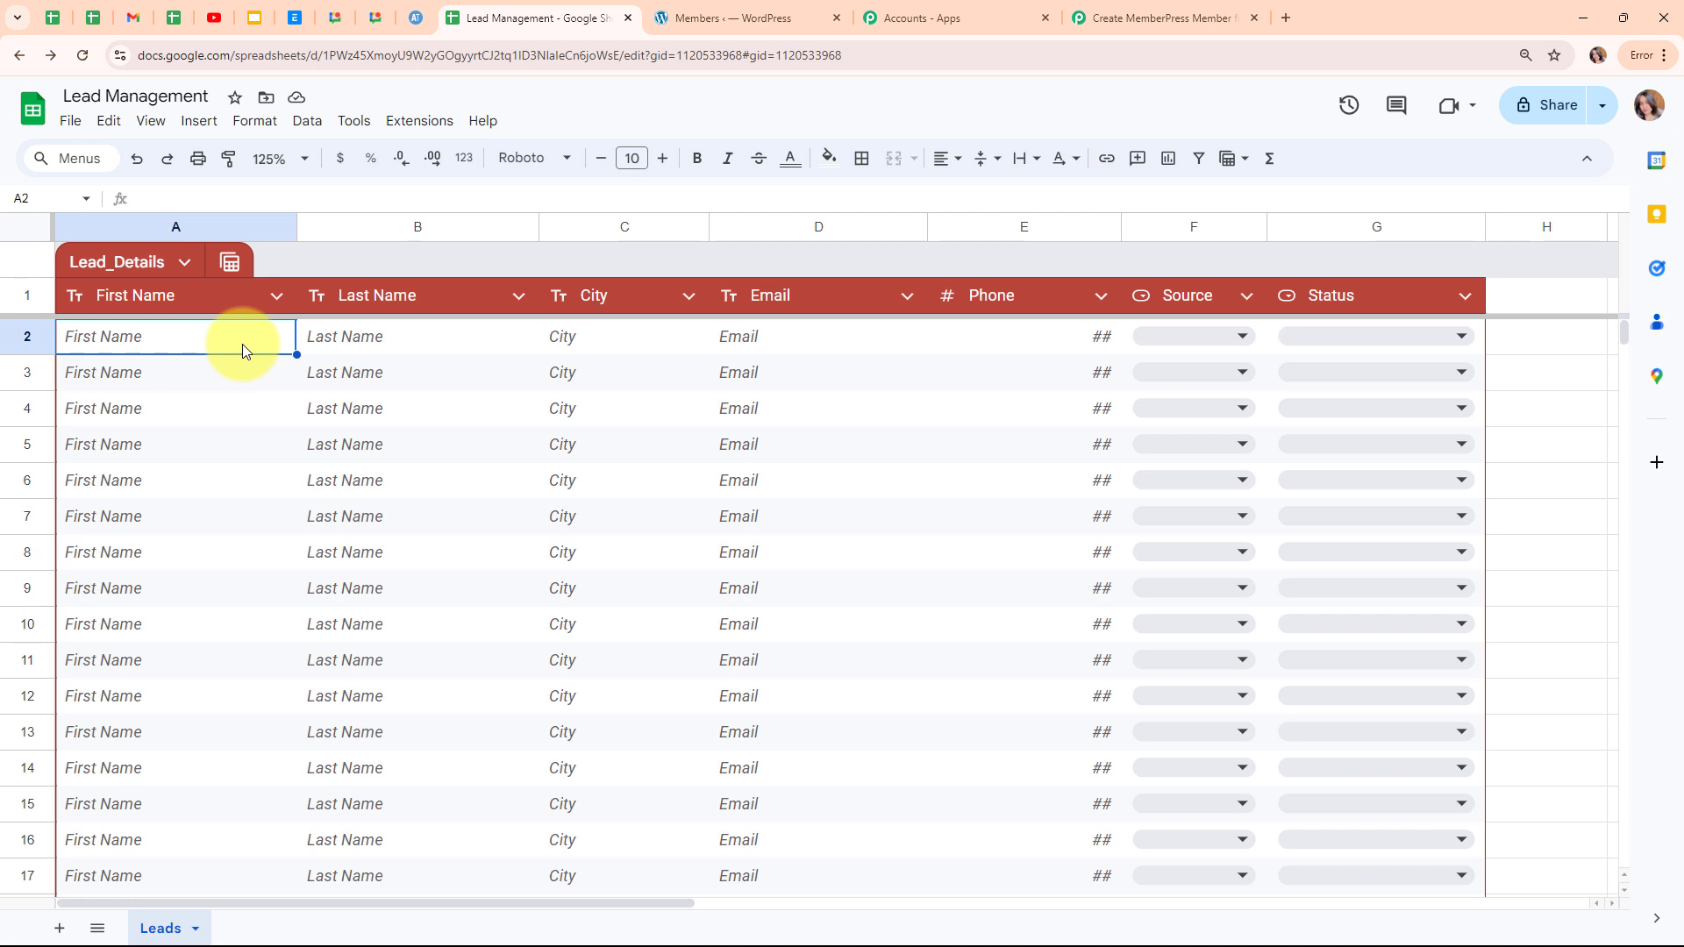
# Switch the Pabbly Connect Webhooks add-on to Send On Event and confirm it is checked.
pyautogui.click(419, 121)
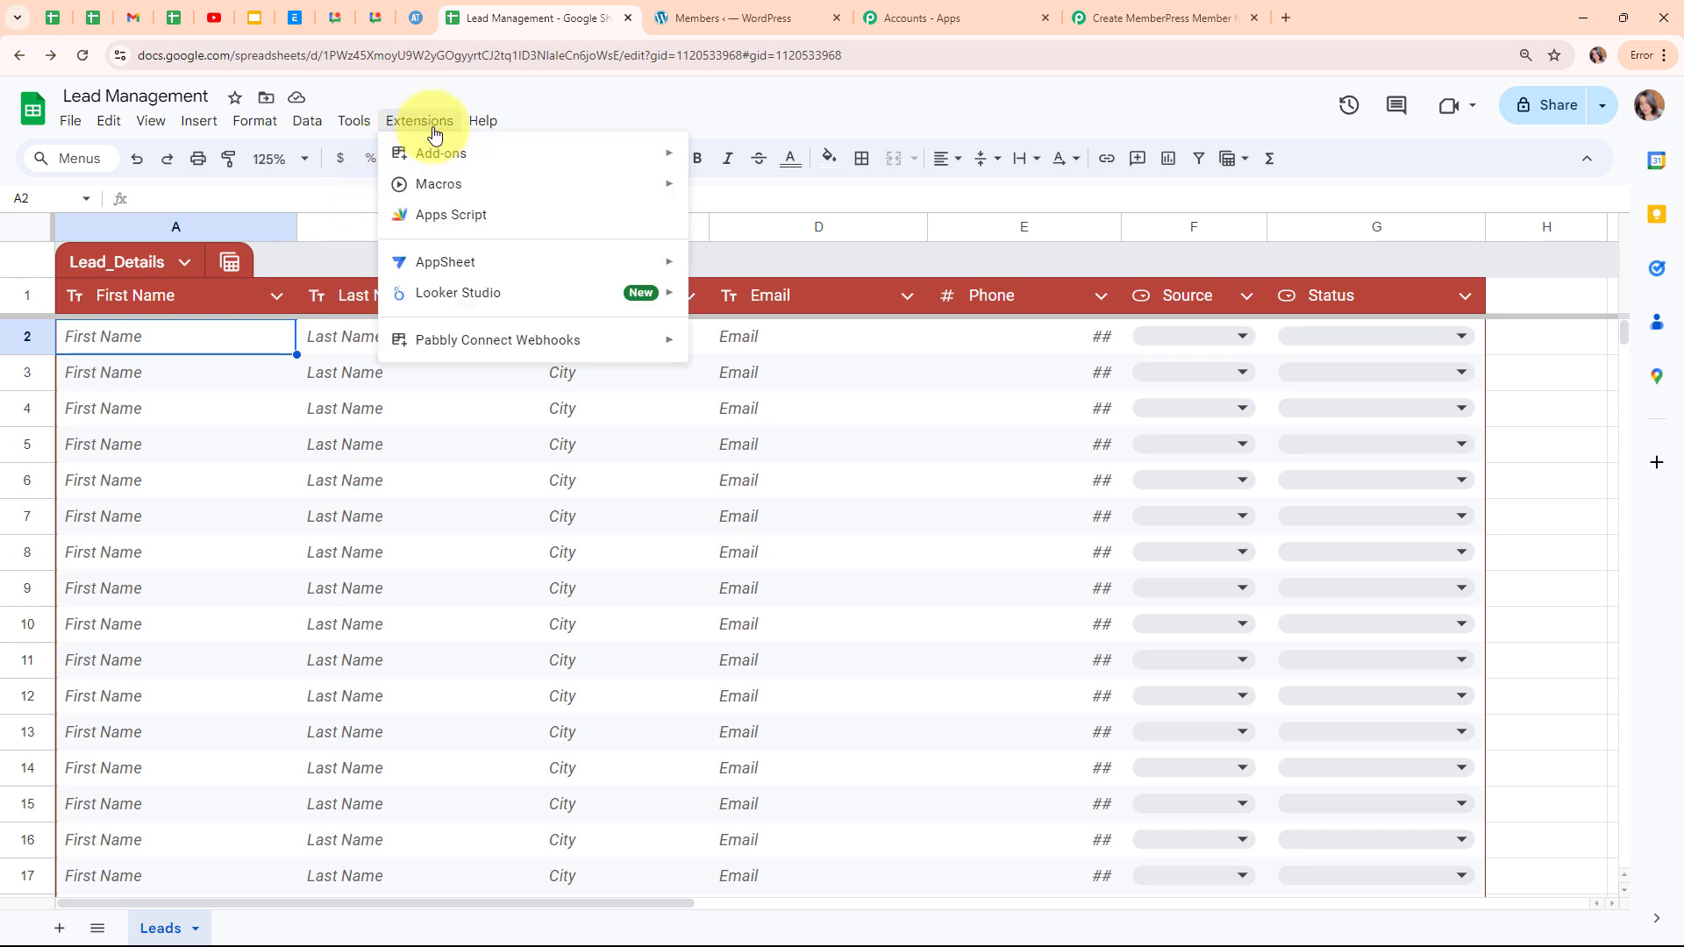
pyautogui.moveTo(473, 347)
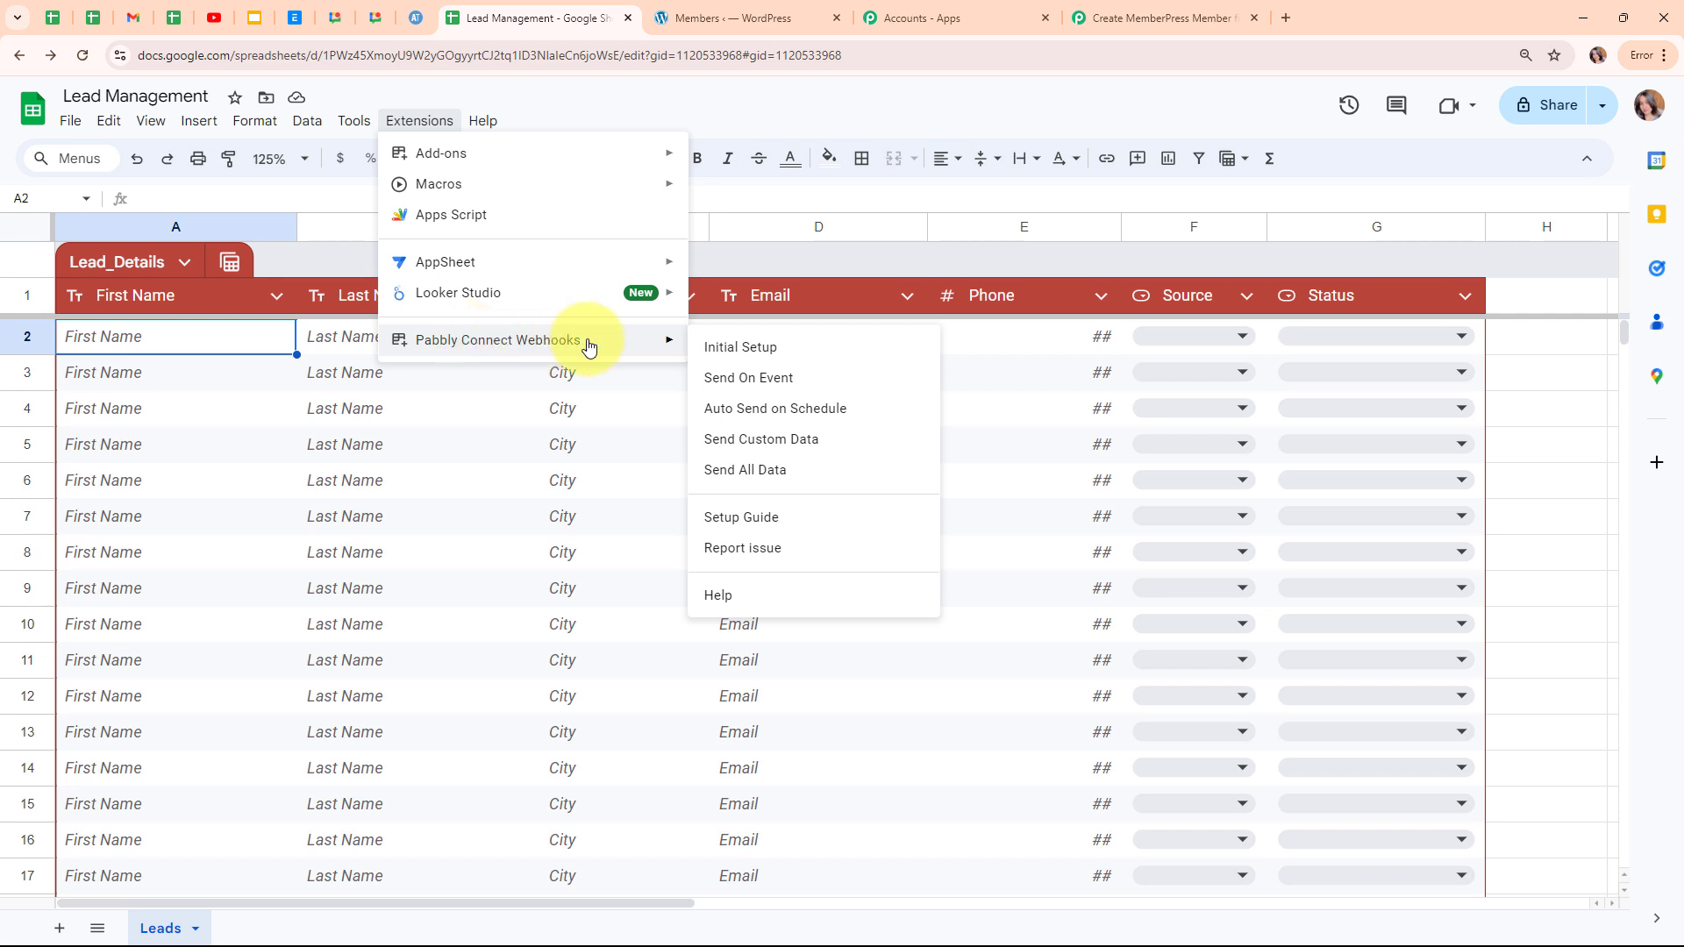
pyautogui.click(770, 385)
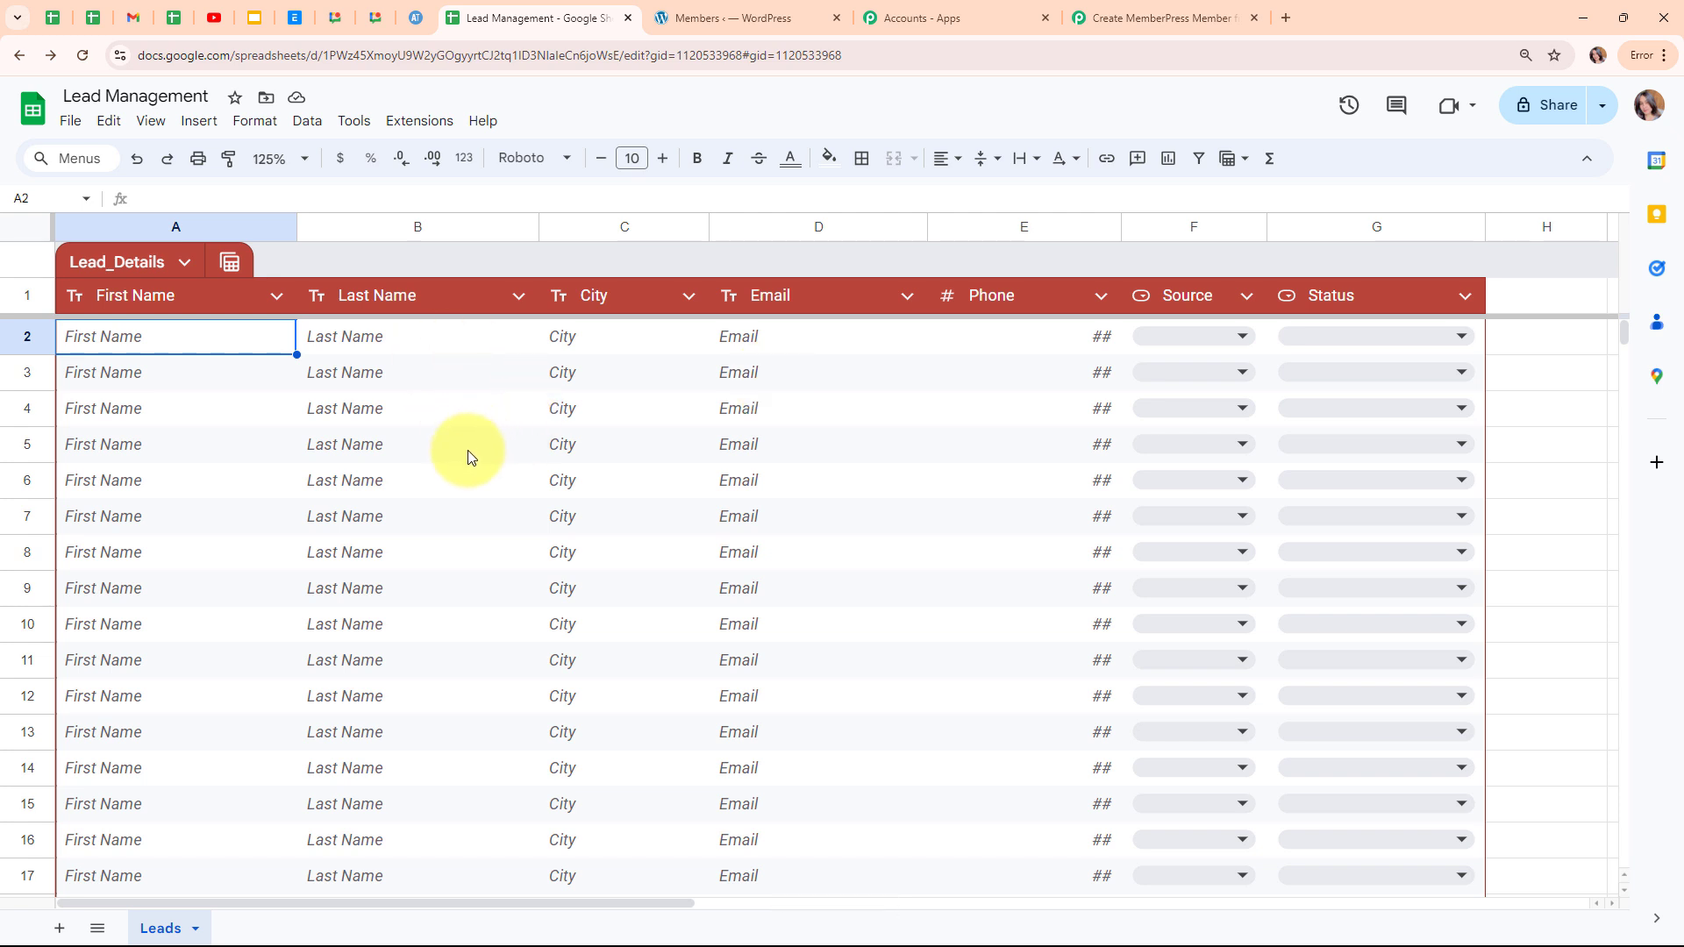
pyautogui.click(417, 121)
pyautogui.moveTo(472, 339)
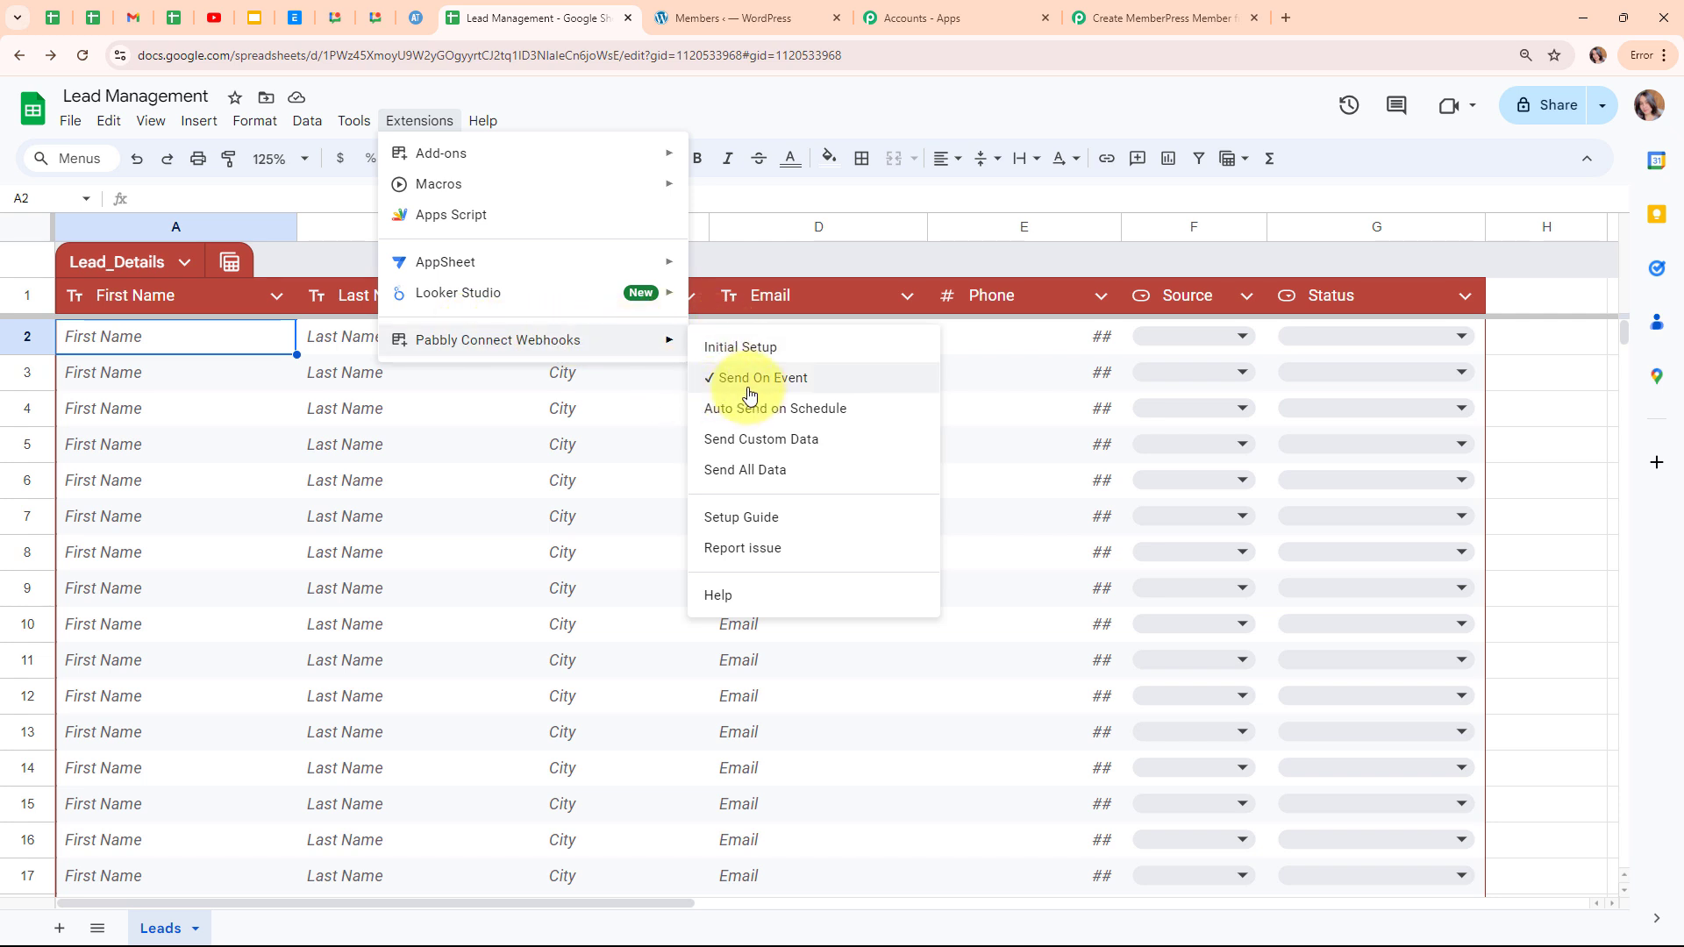
pyautogui.click(276, 336)
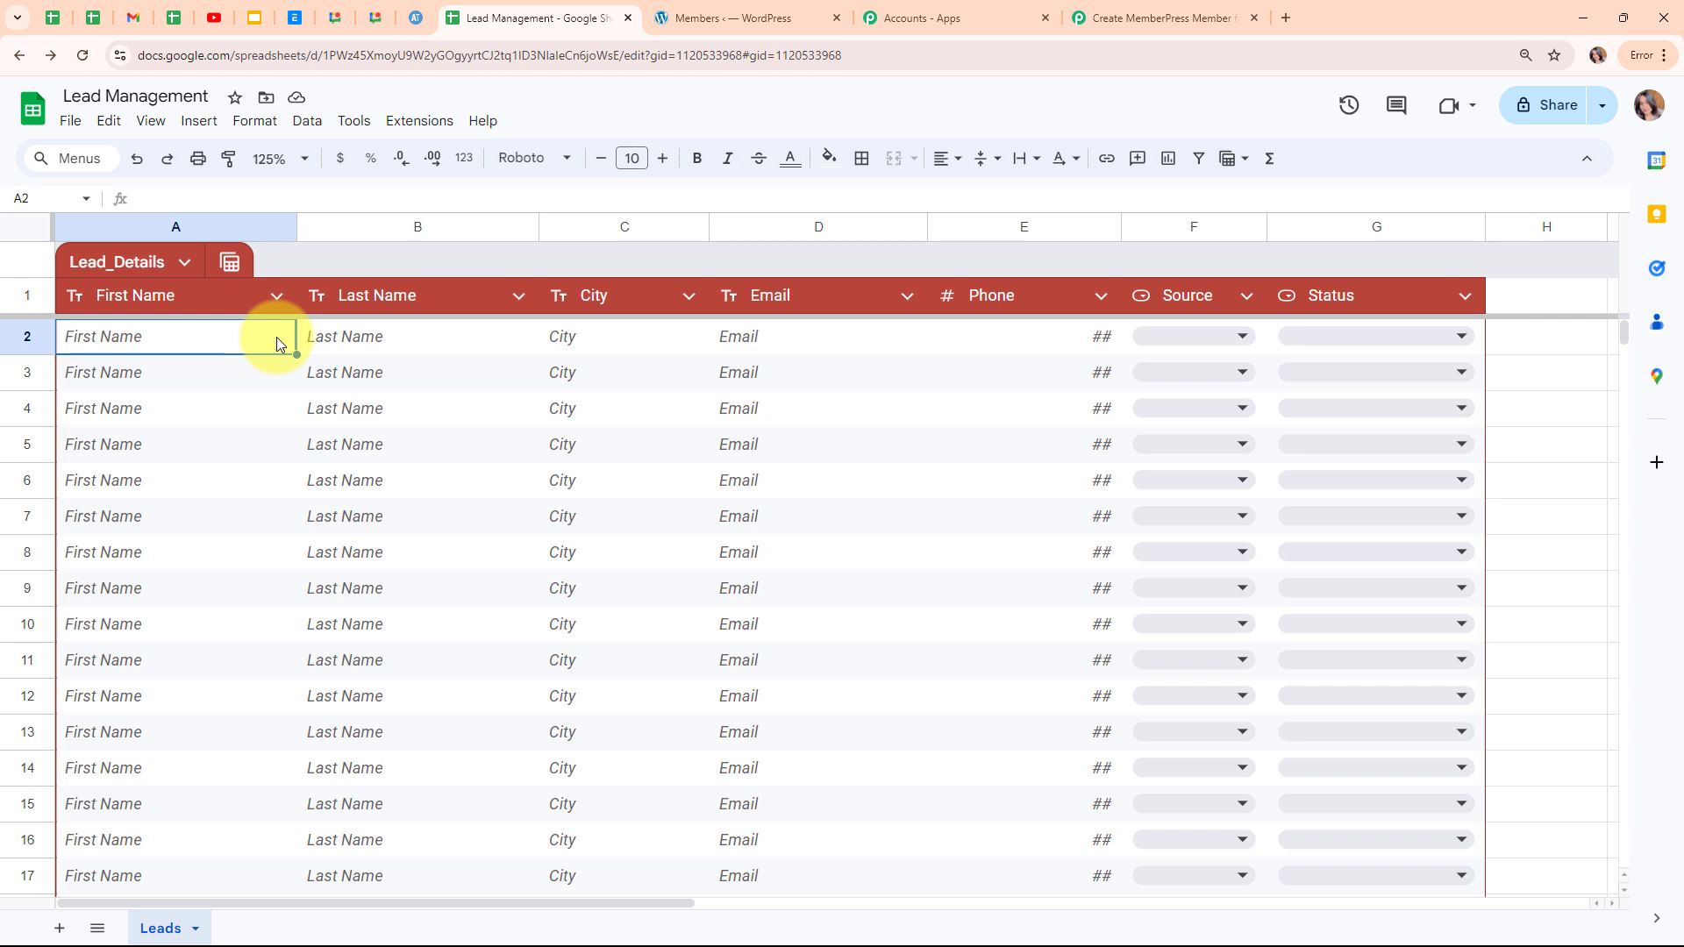
# Enter first name 'Latest', last name 'Lead', city Bhopal and an email address in row 2.
pyautogui.doubleClick(186, 340)
pyautogui.write('Lates')
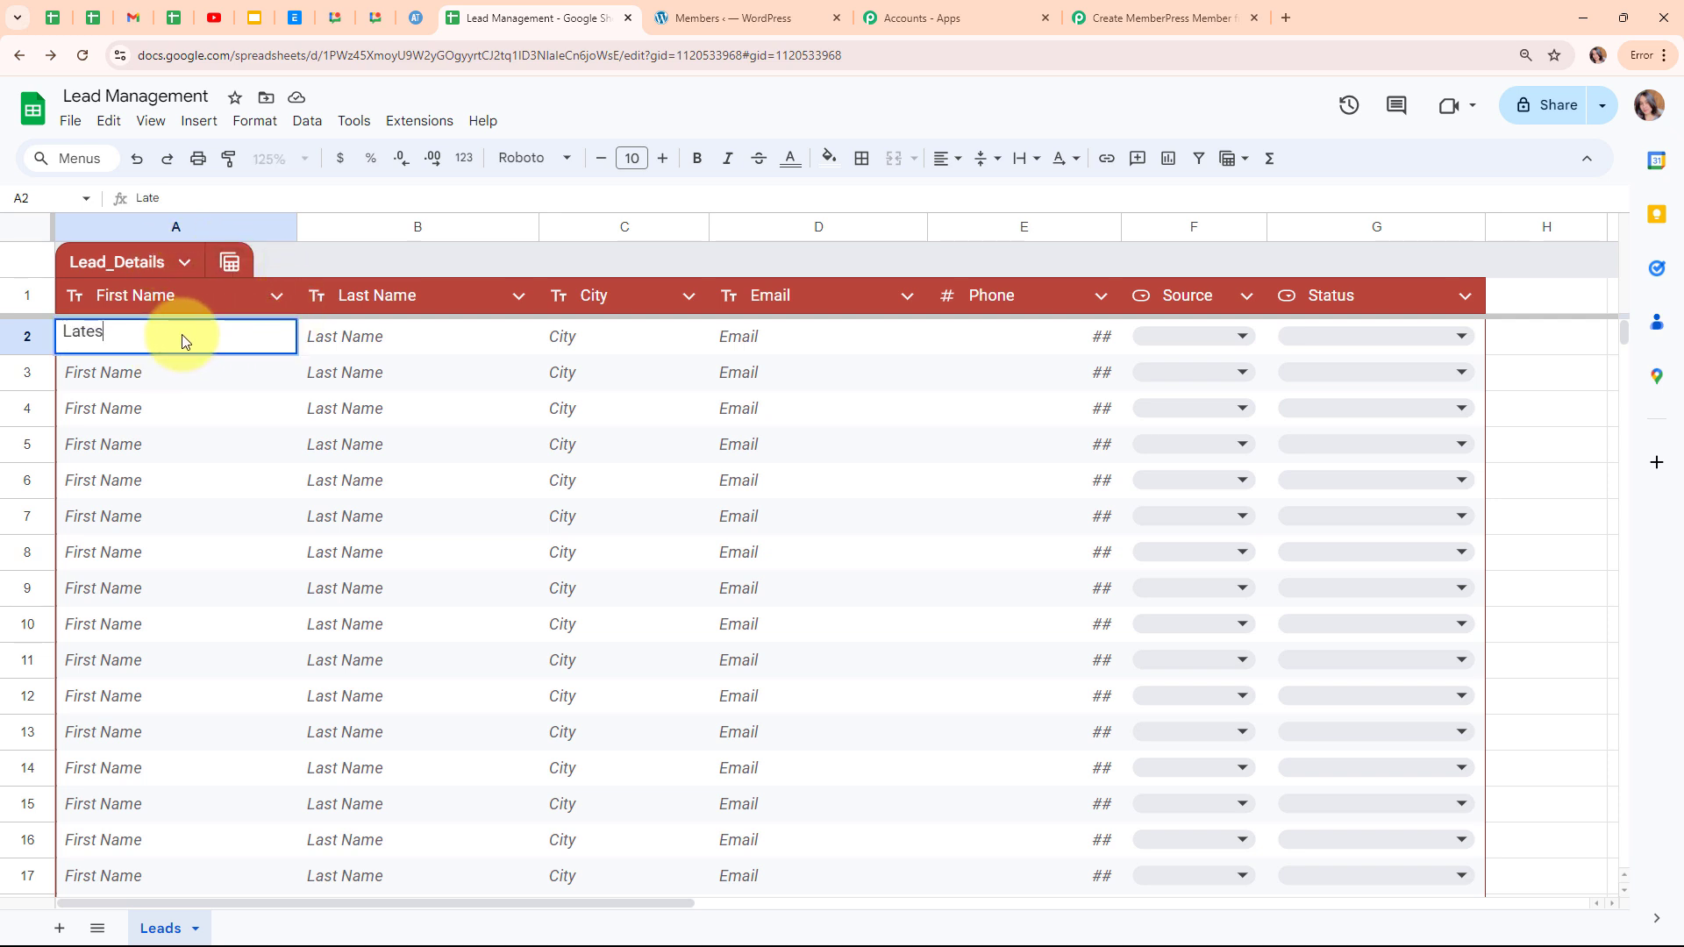
pyautogui.write('t')
pyautogui.doubleClick(395, 339)
pyautogui.write('Lead')
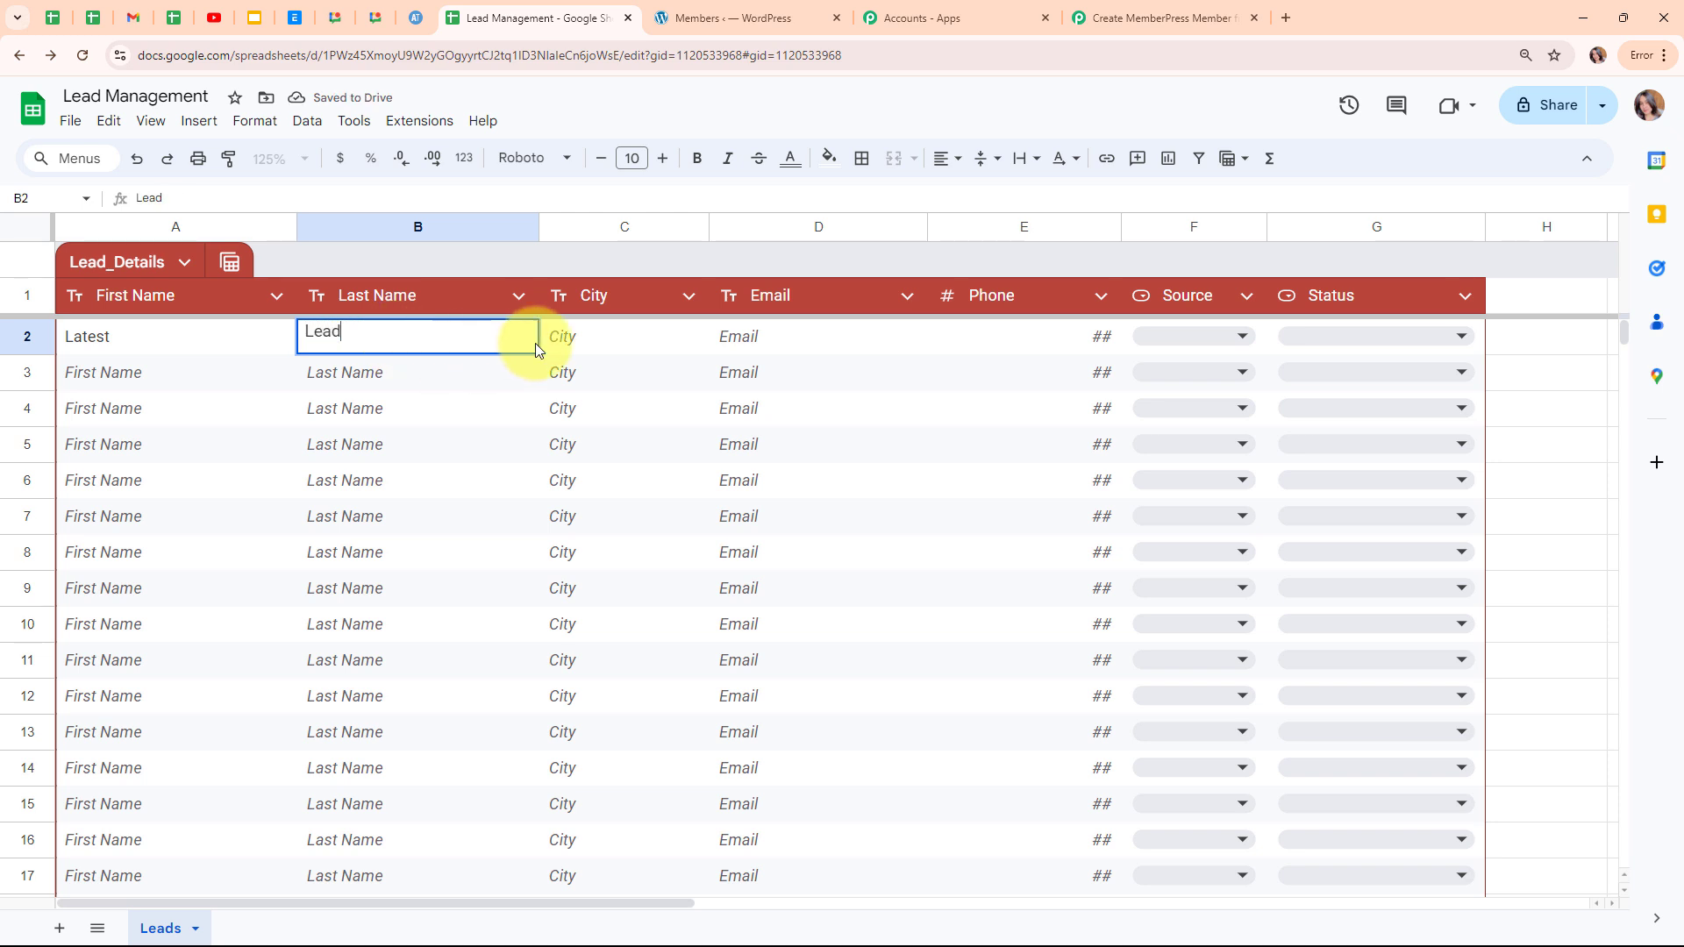
pyautogui.click(602, 344)
pyautogui.write('Bhopal')
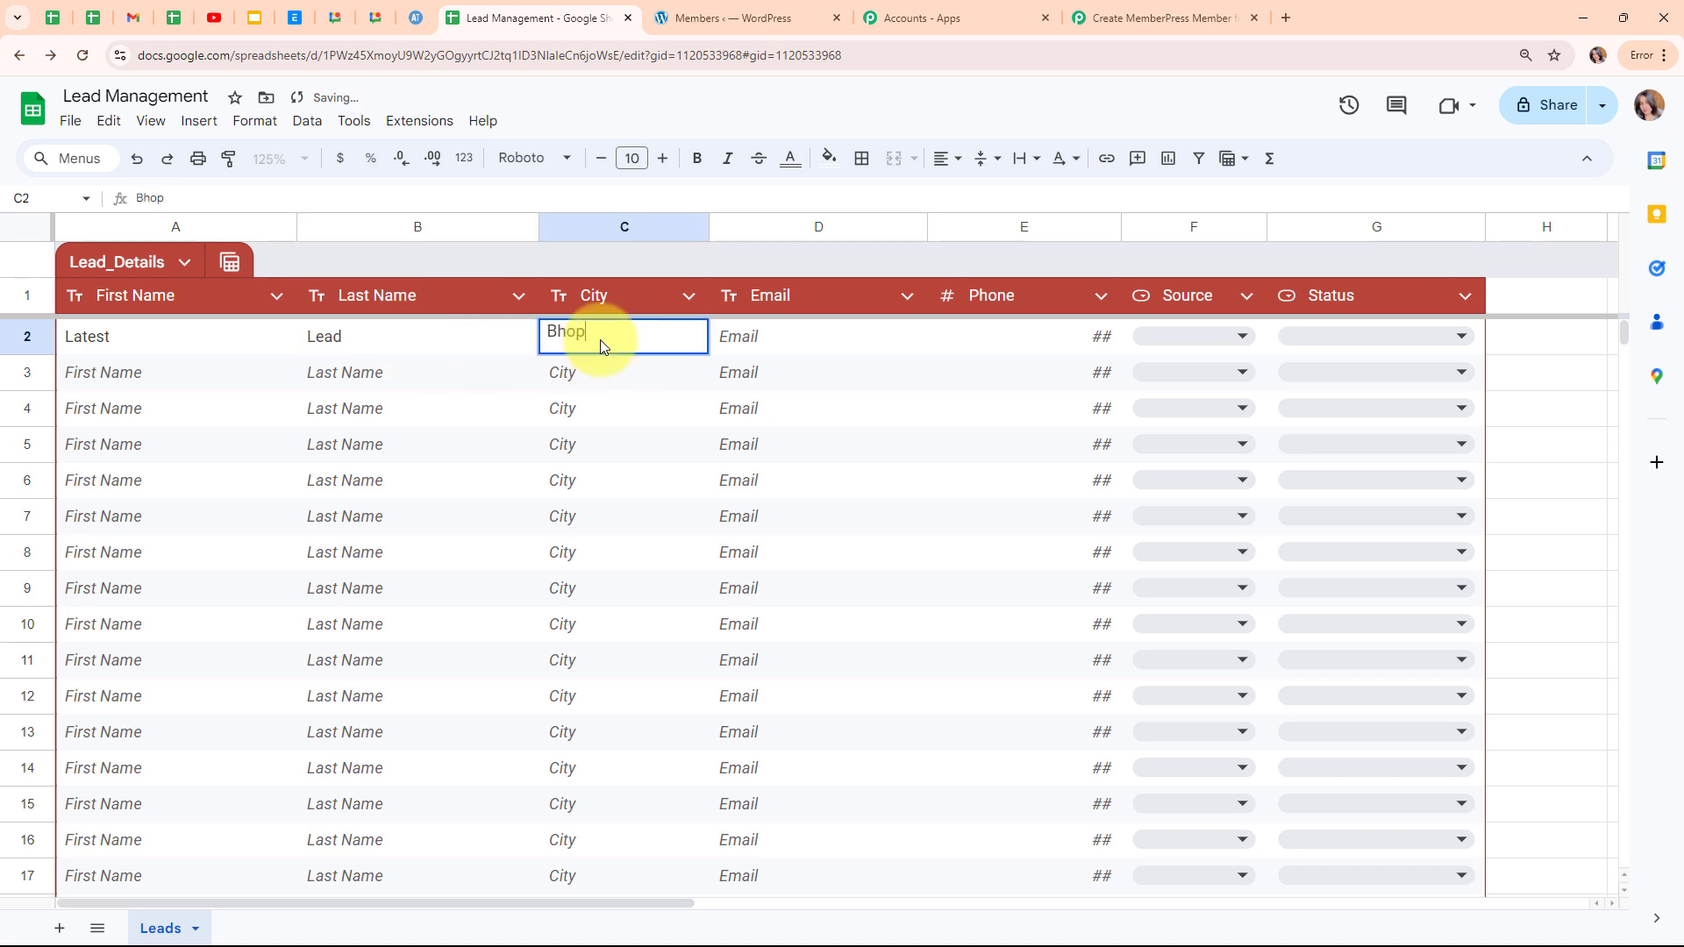
pyautogui.click(796, 345)
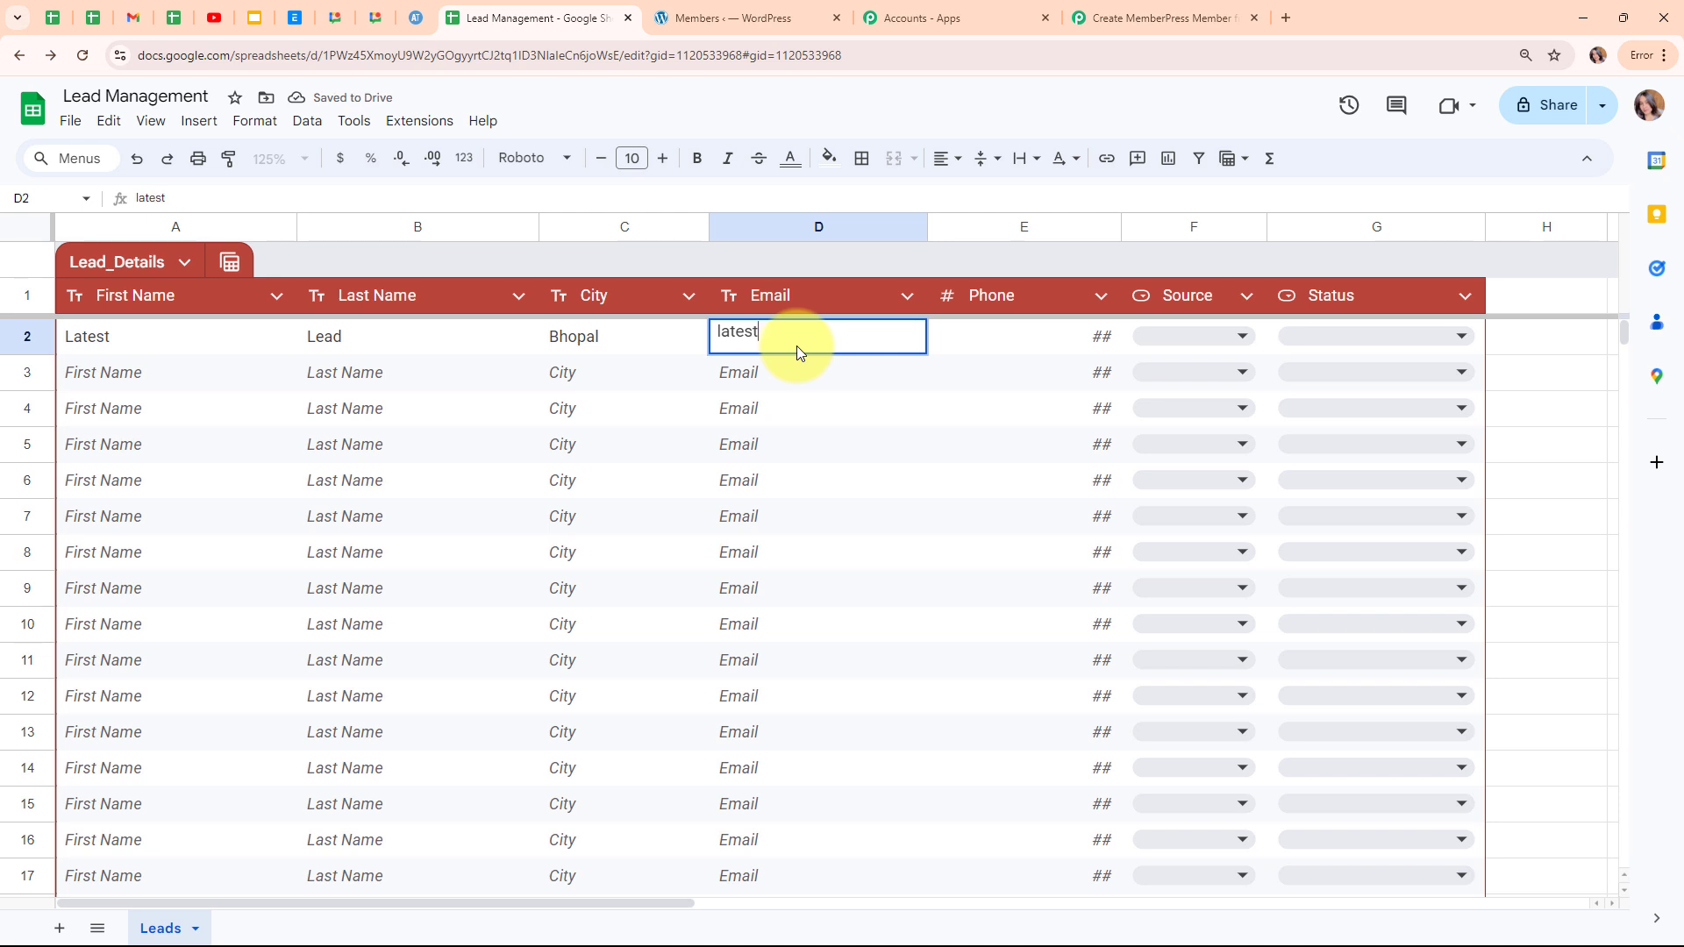
# Add the lead's phone number, source Facebook and status Hot Lead to row 2.
pyautogui.click(1014, 335)
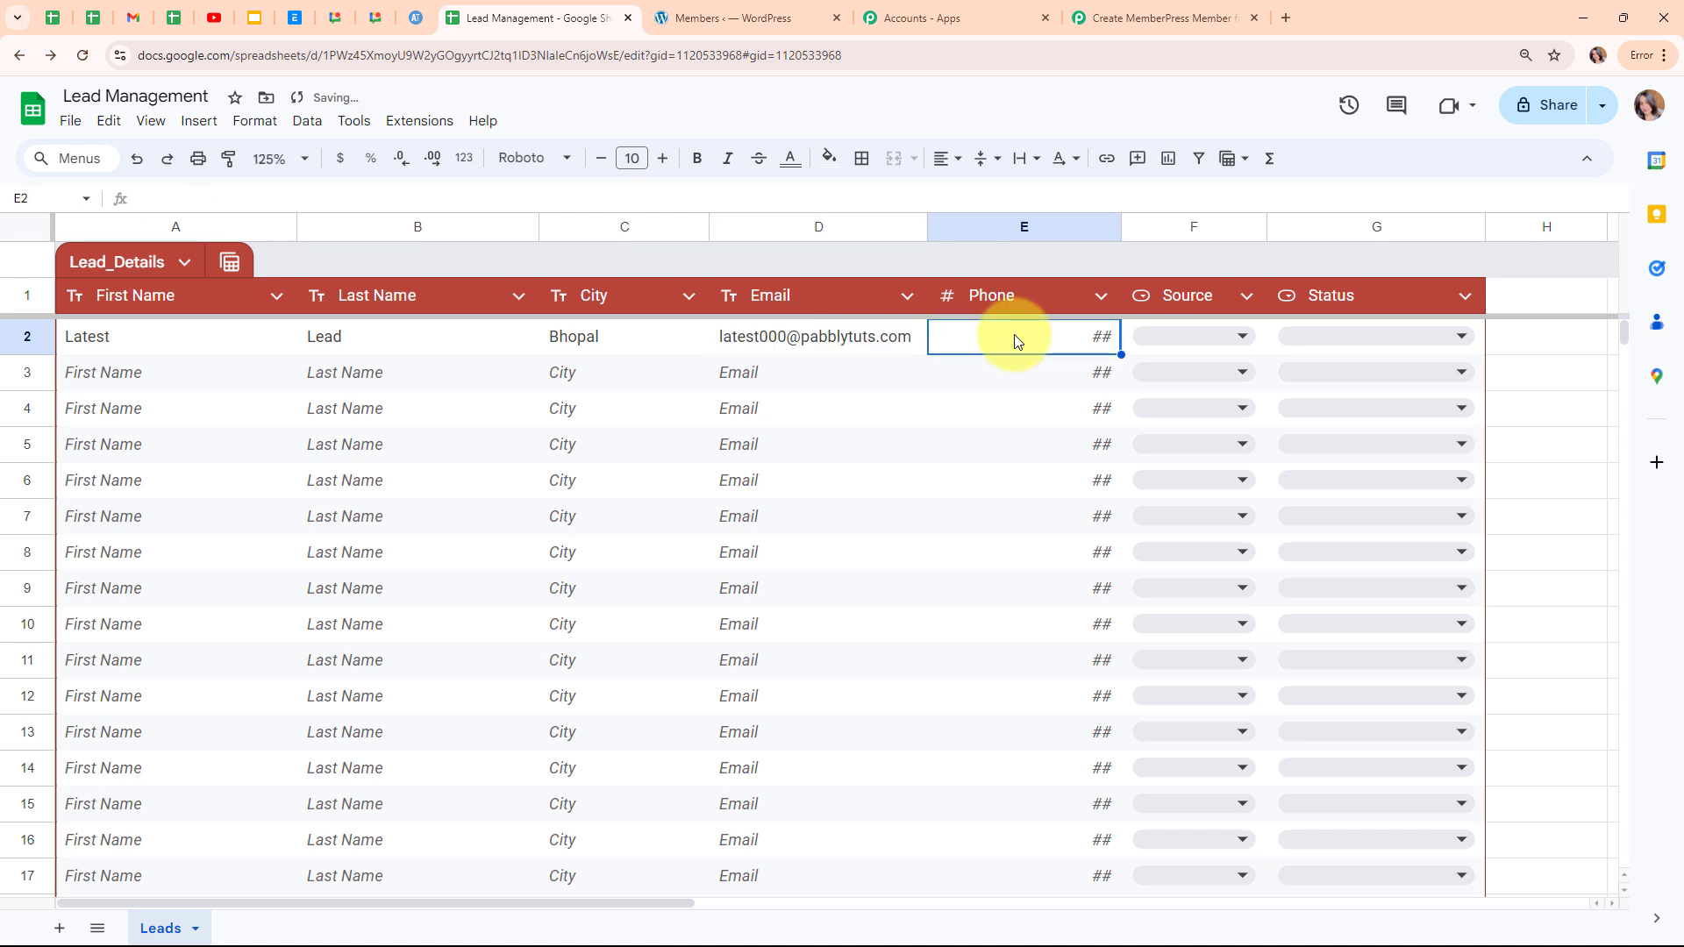
pyautogui.write('9000000000')
pyautogui.click(1197, 331)
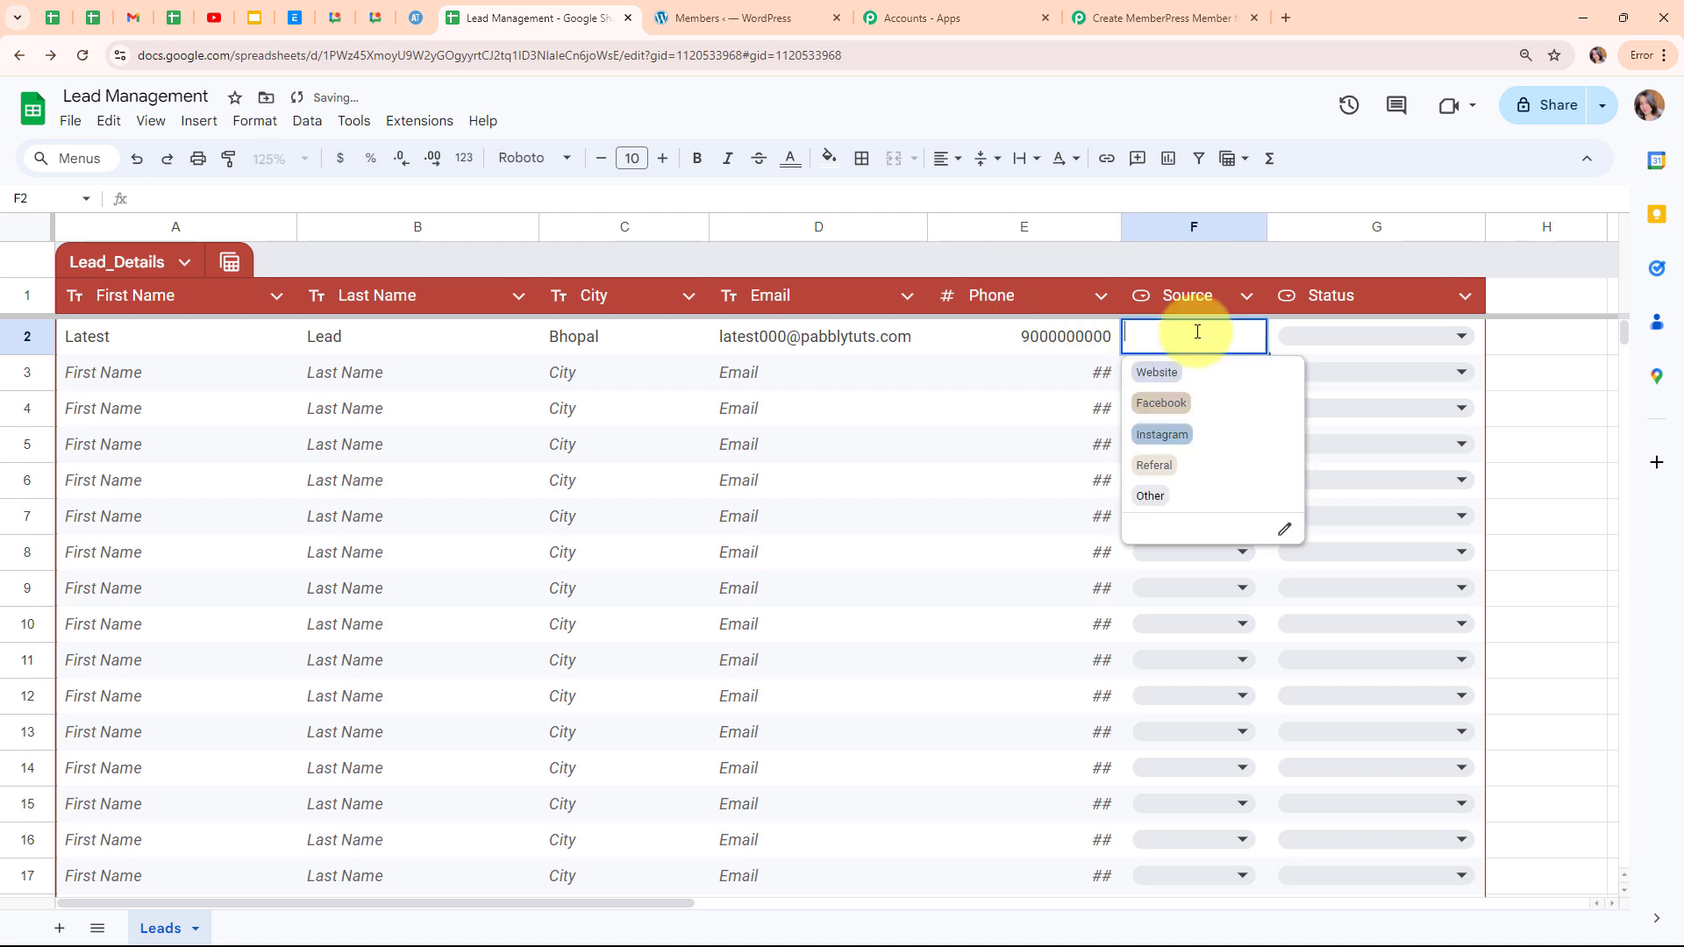
pyautogui.click(1214, 403)
pyautogui.click(1373, 330)
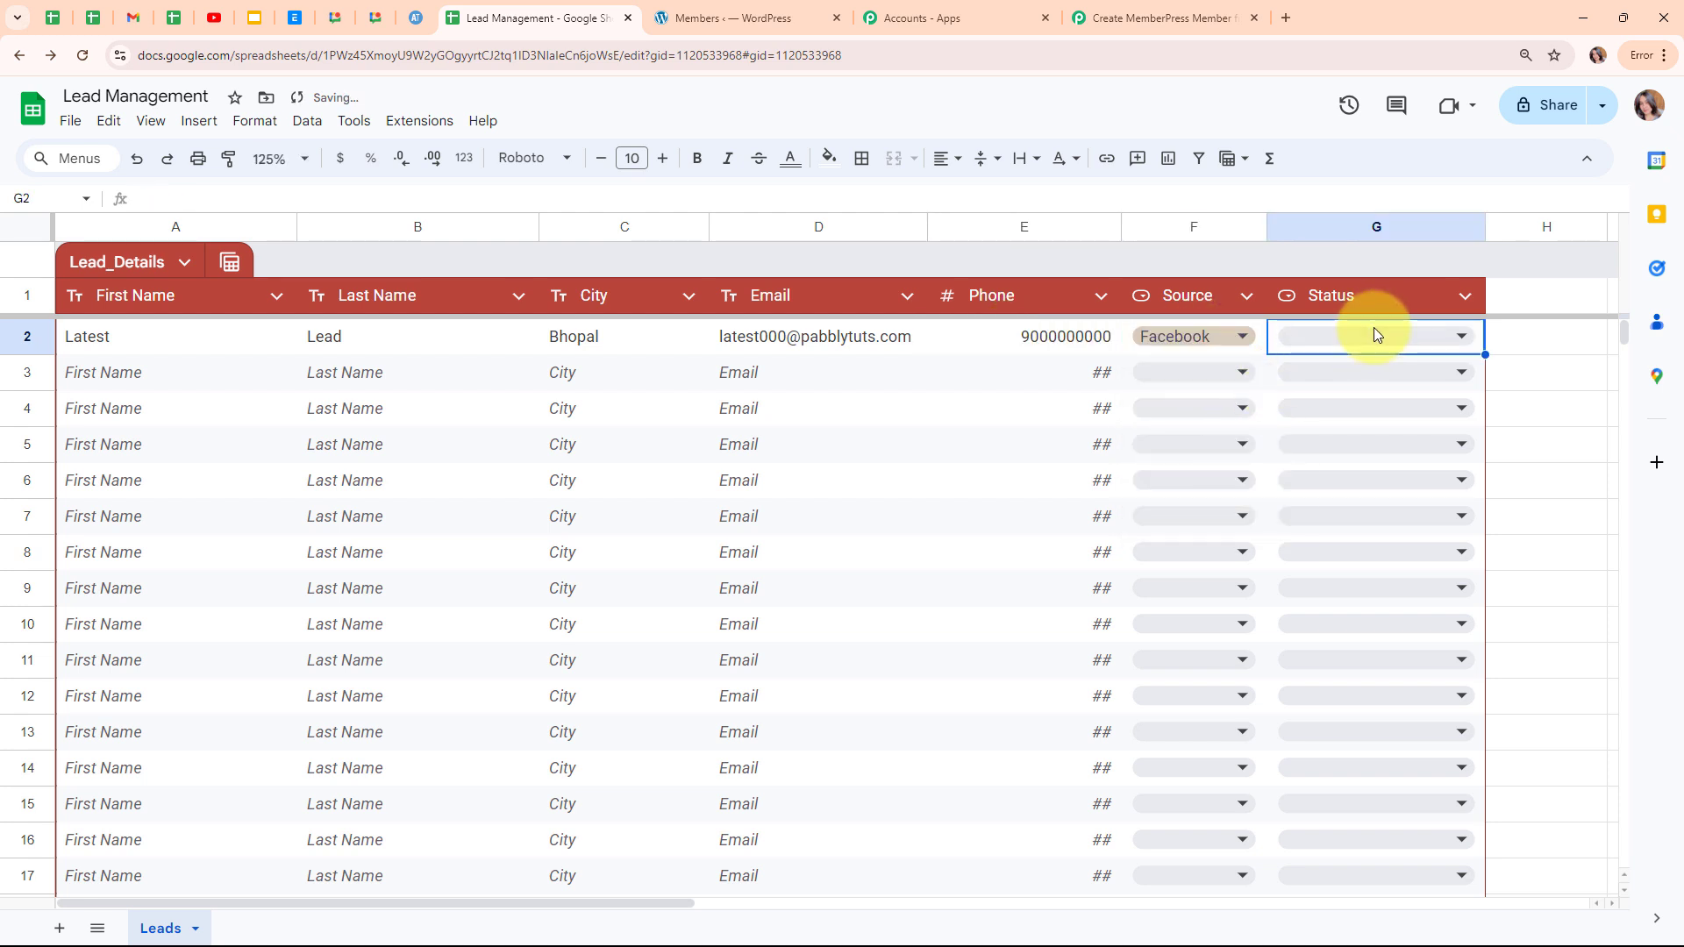
pyautogui.click(1374, 333)
pyautogui.click(1307, 370)
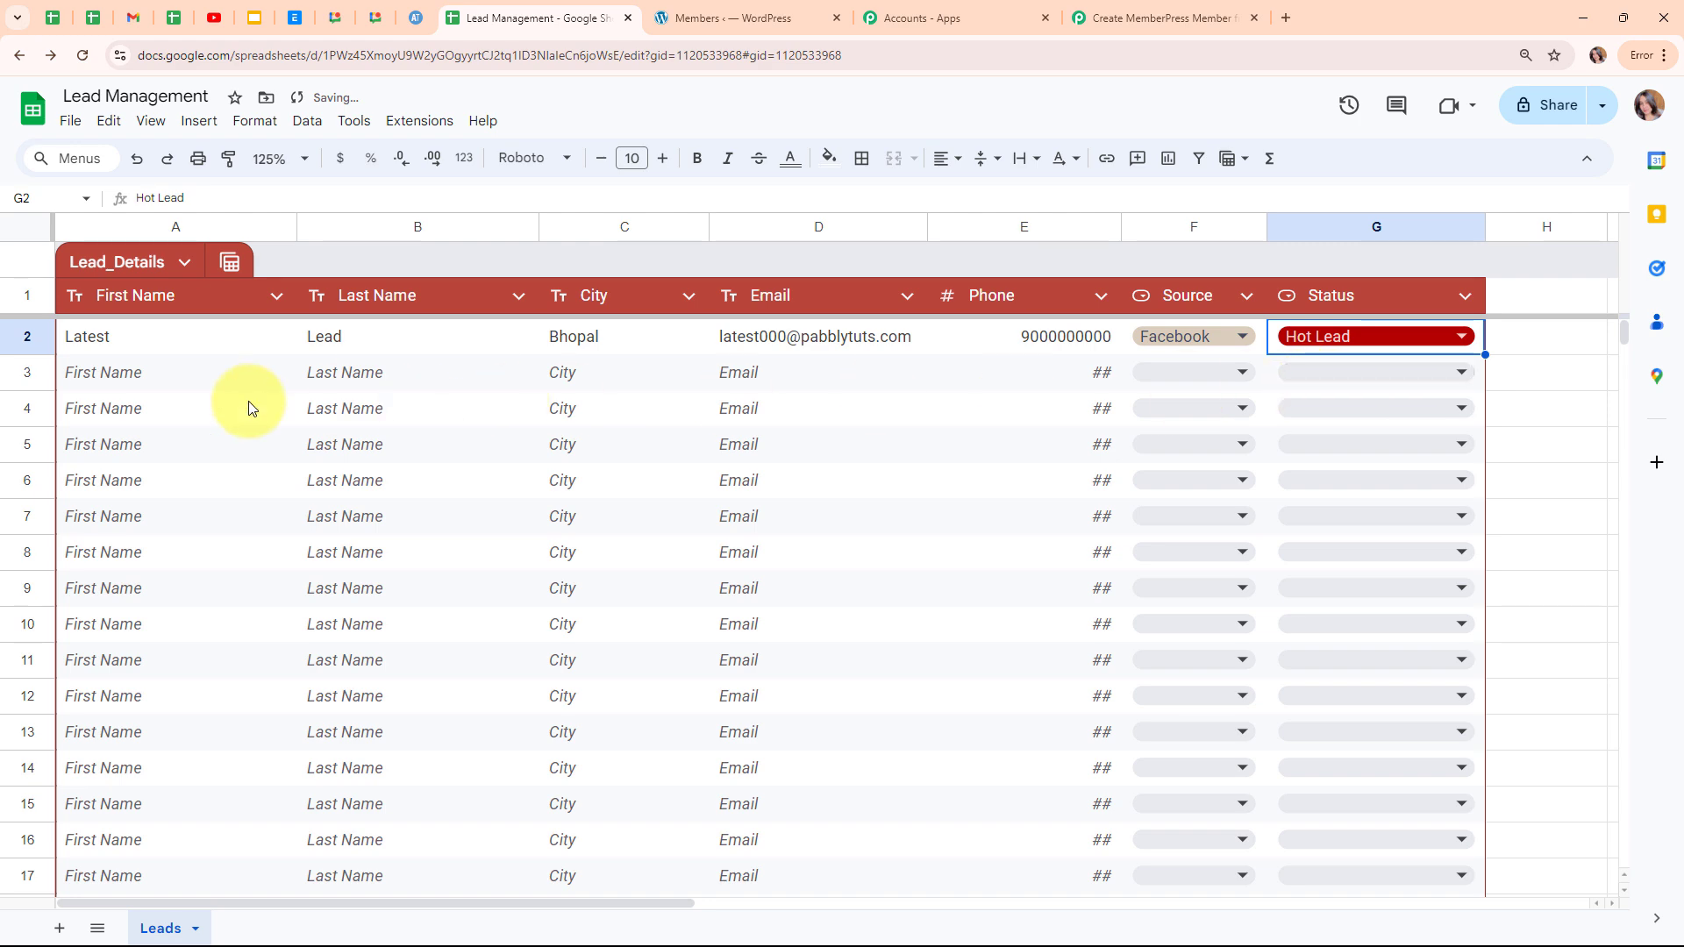
pyautogui.click(145, 381)
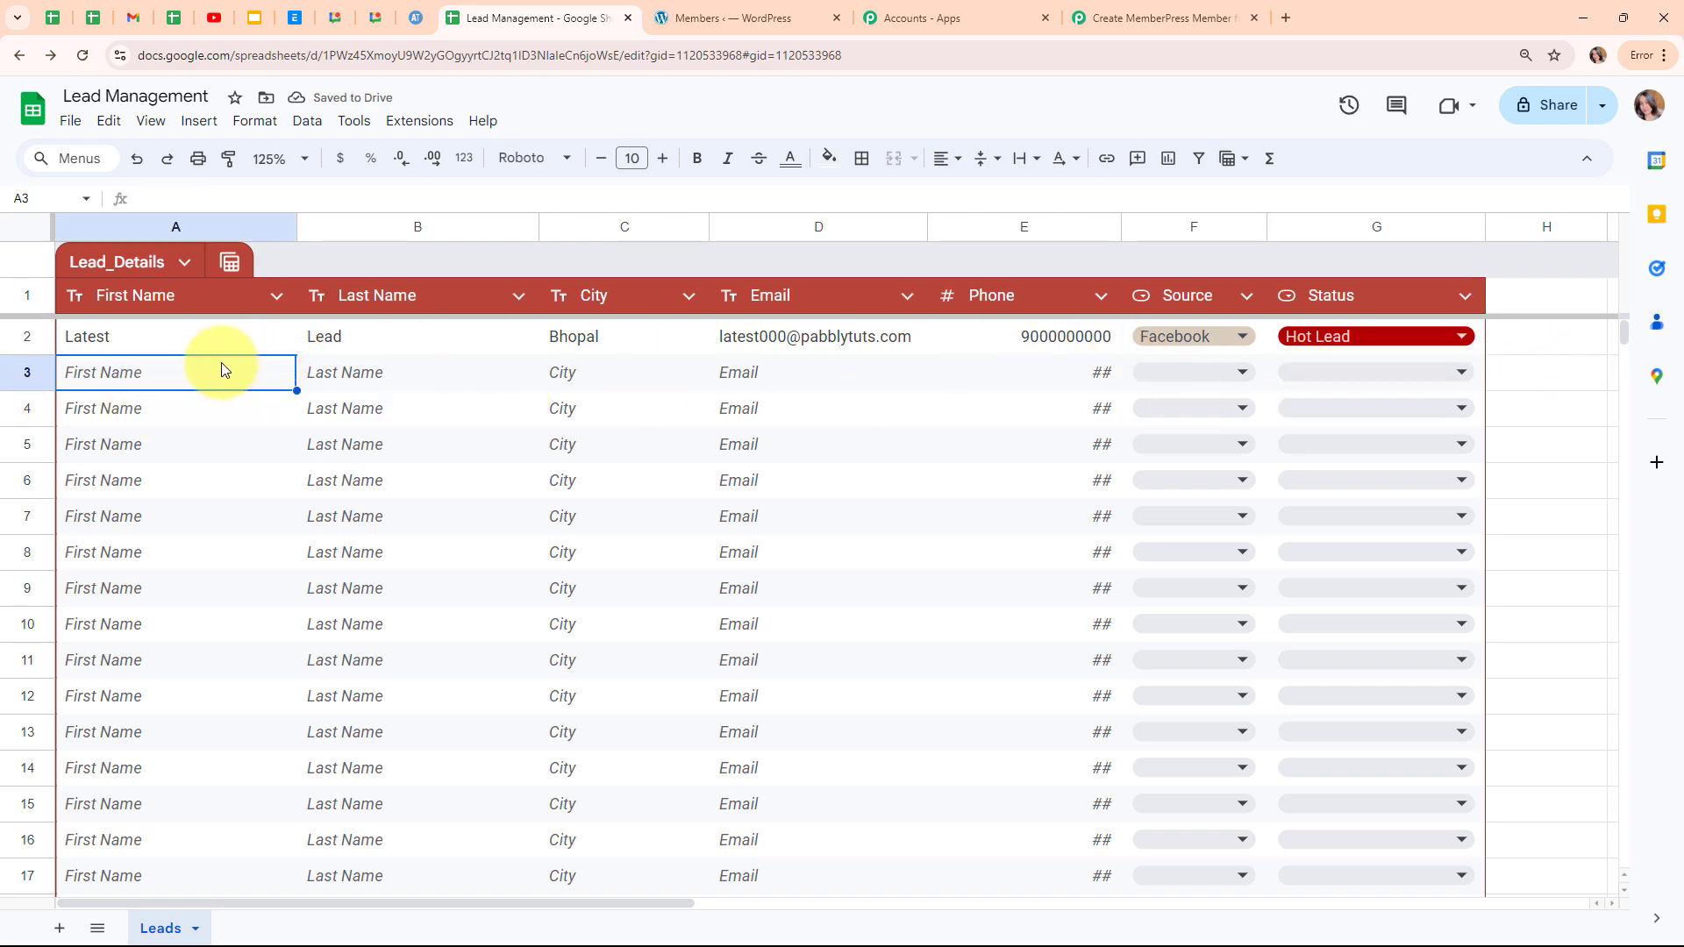
pyautogui.click(1141, 23)
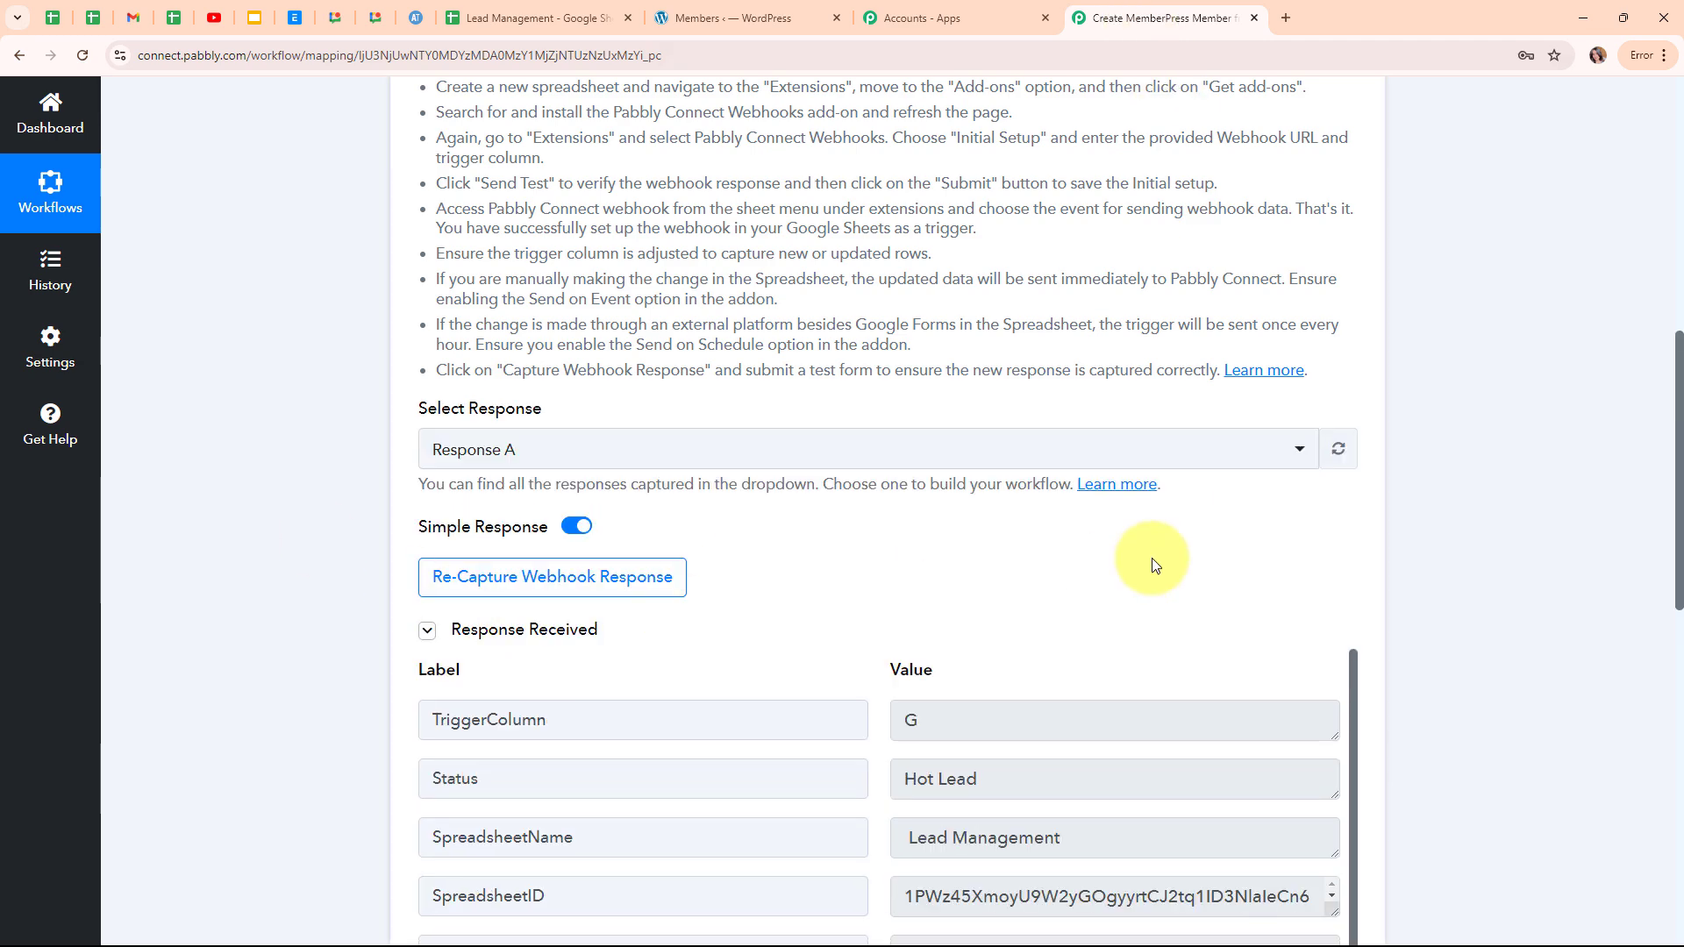
# Check the captured Status Hot Lead, Source Facebook, SheetName Leads, SpreadsheetName and RowIndex values.
pyautogui.scroll(-4, 1154, 564)
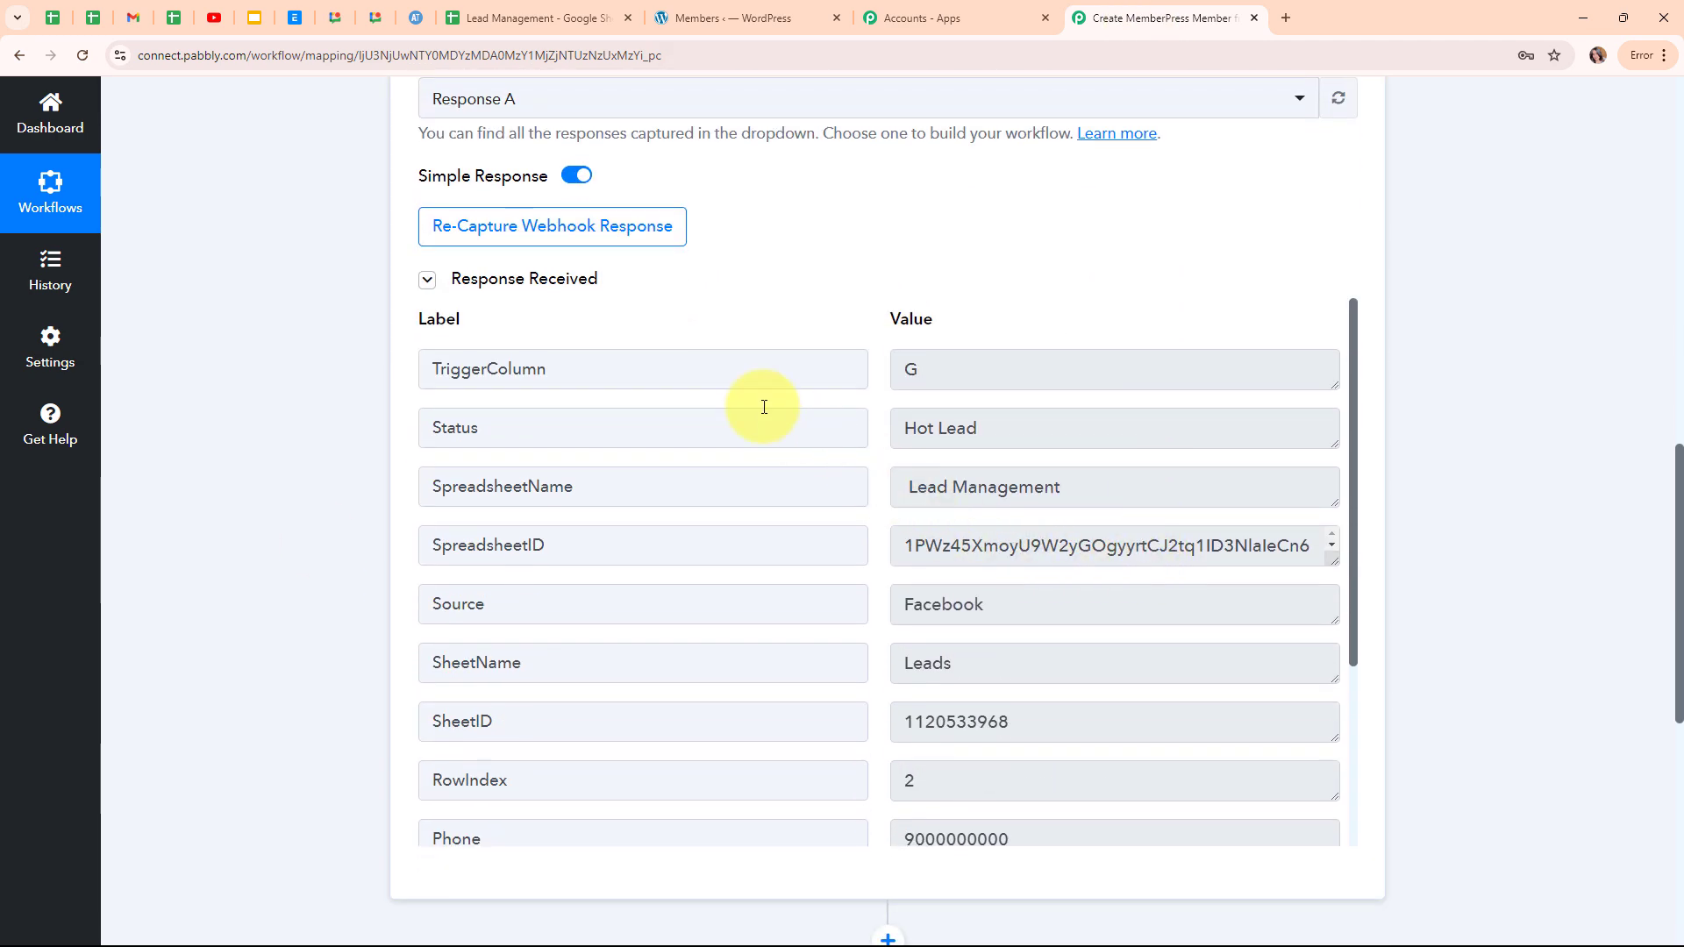
pyautogui.click(1009, 439)
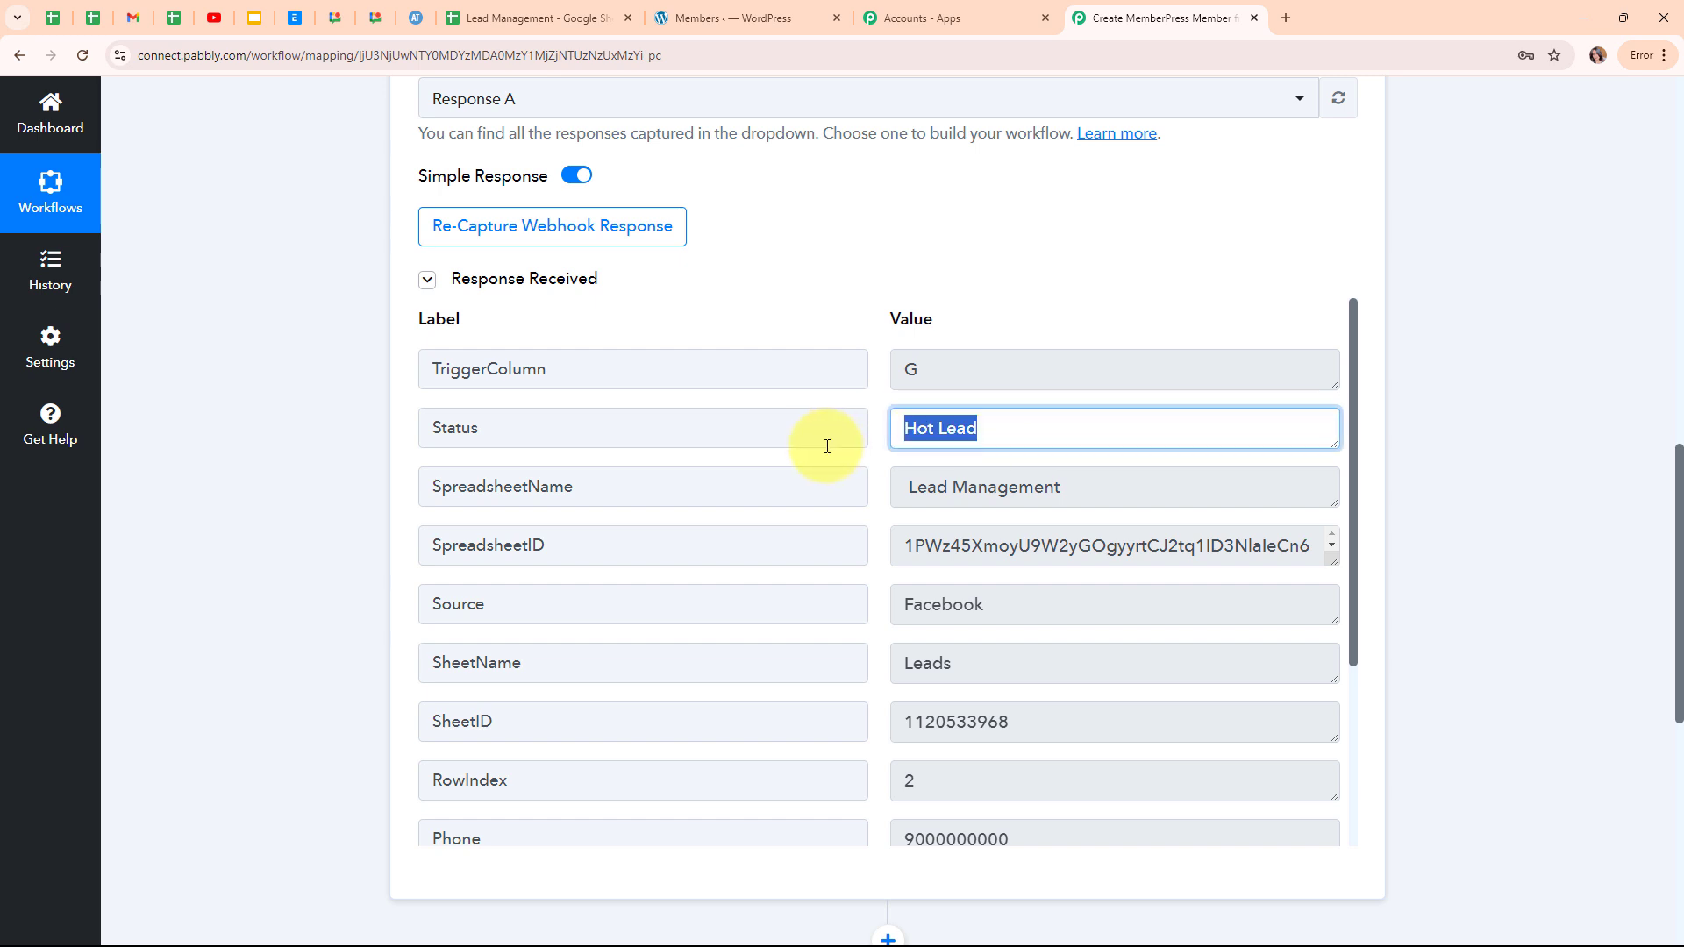
pyautogui.click(981, 493)
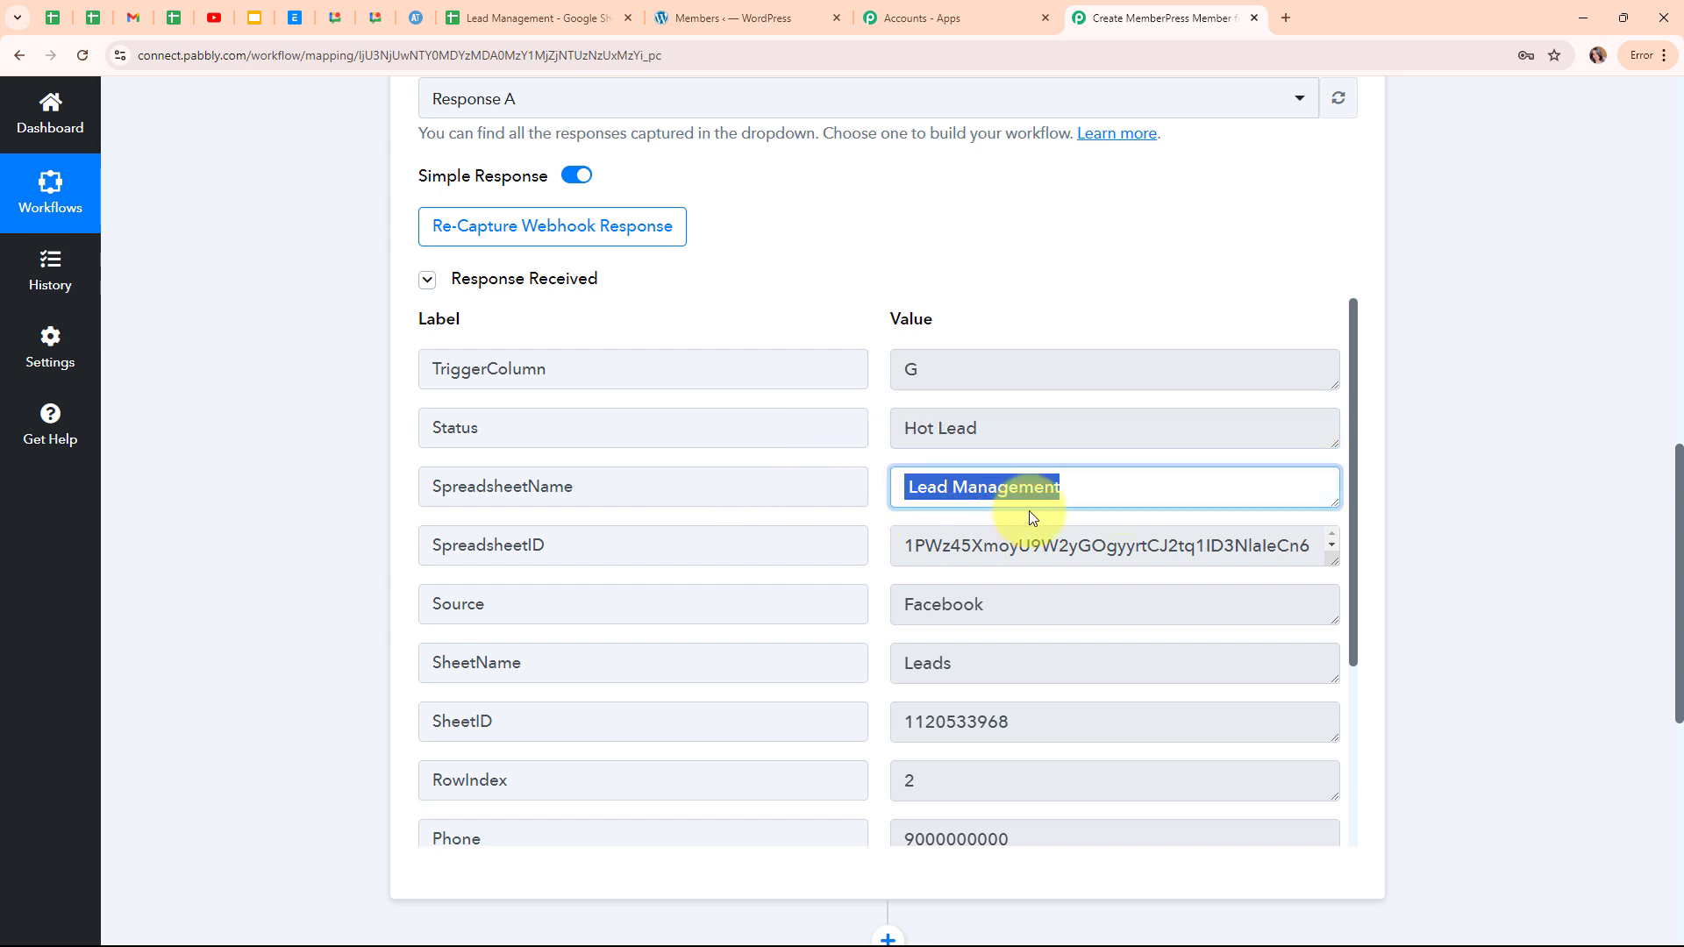
pyautogui.scroll(-2, 1031, 517)
pyautogui.click(1008, 436)
pyautogui.click(1009, 498)
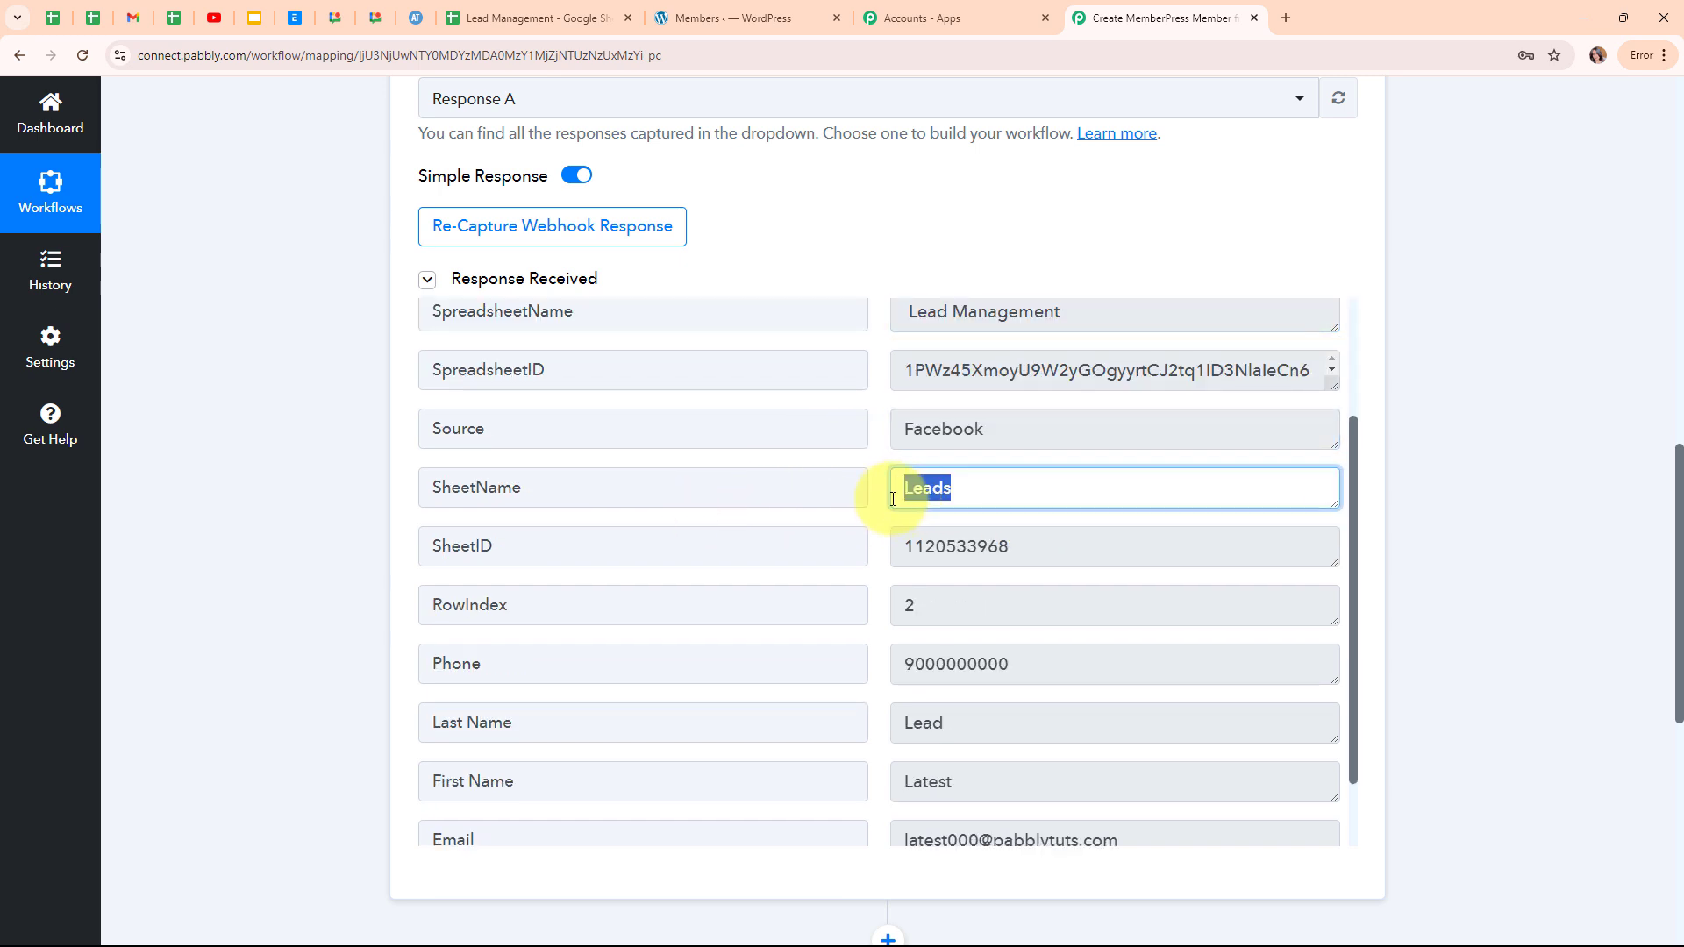
pyautogui.click(991, 609)
# Check the captured phone, names, email and city Bhopal, then collapse the Google Sheets trigger.
pyautogui.click(1087, 664)
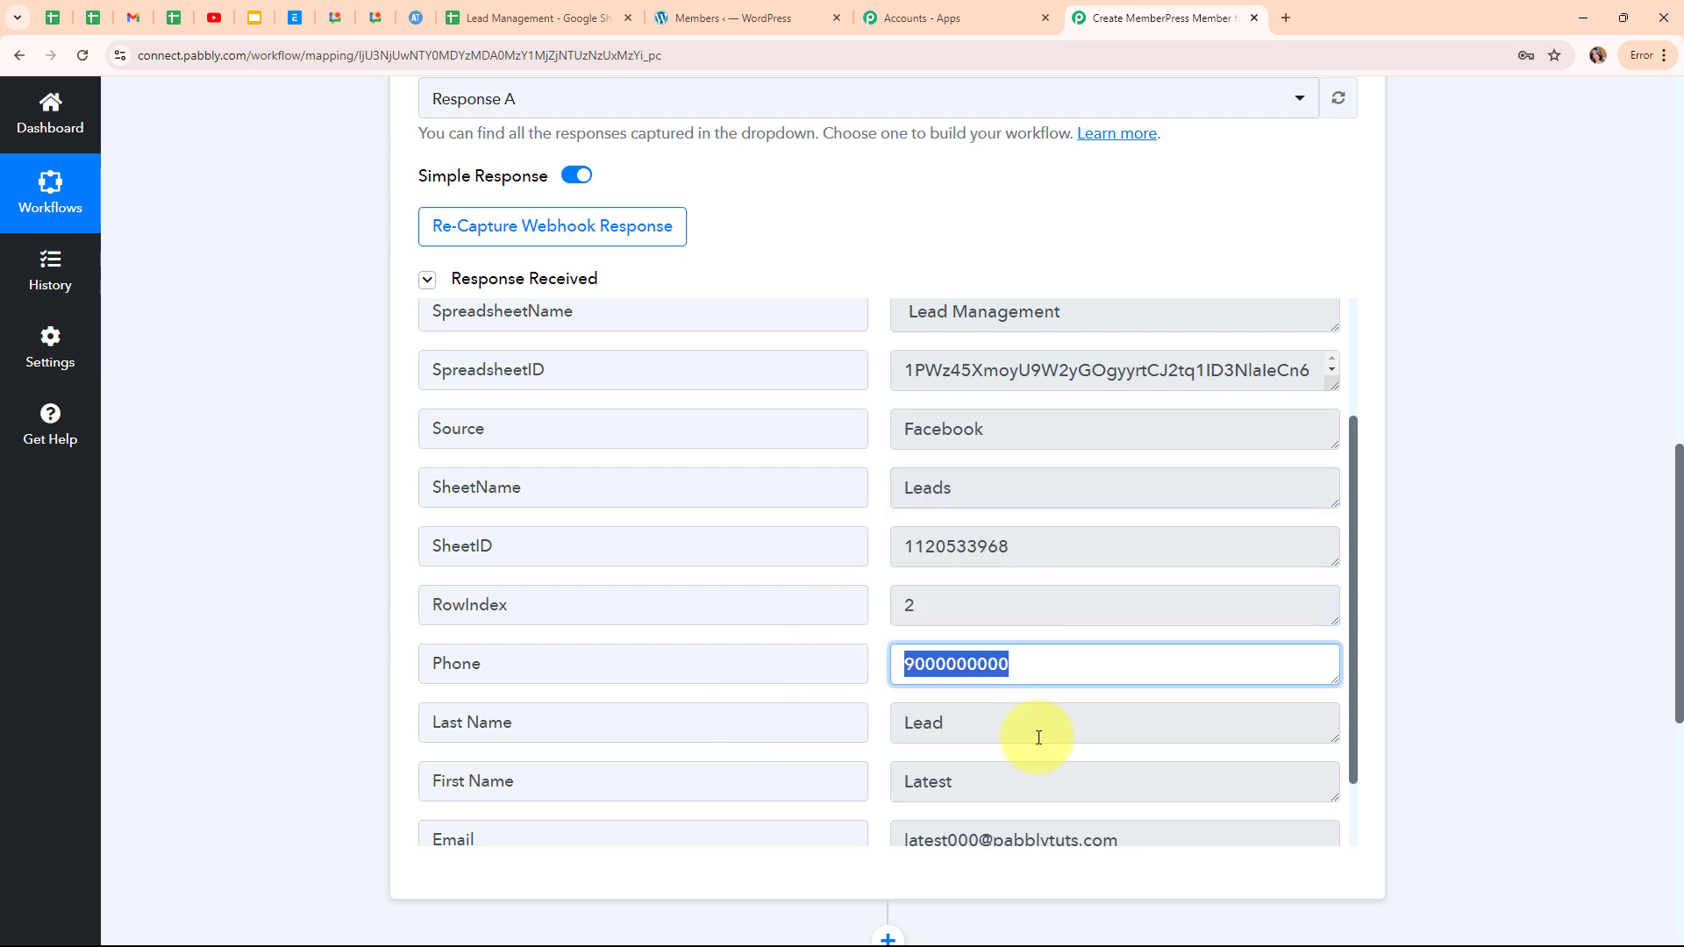
pyautogui.moveTo(1039, 738); pyautogui.dragTo(796, 760)
pyautogui.moveTo(1055, 785); pyautogui.dragTo(827, 808)
pyautogui.moveTo(1207, 842); pyautogui.dragTo(803, 848)
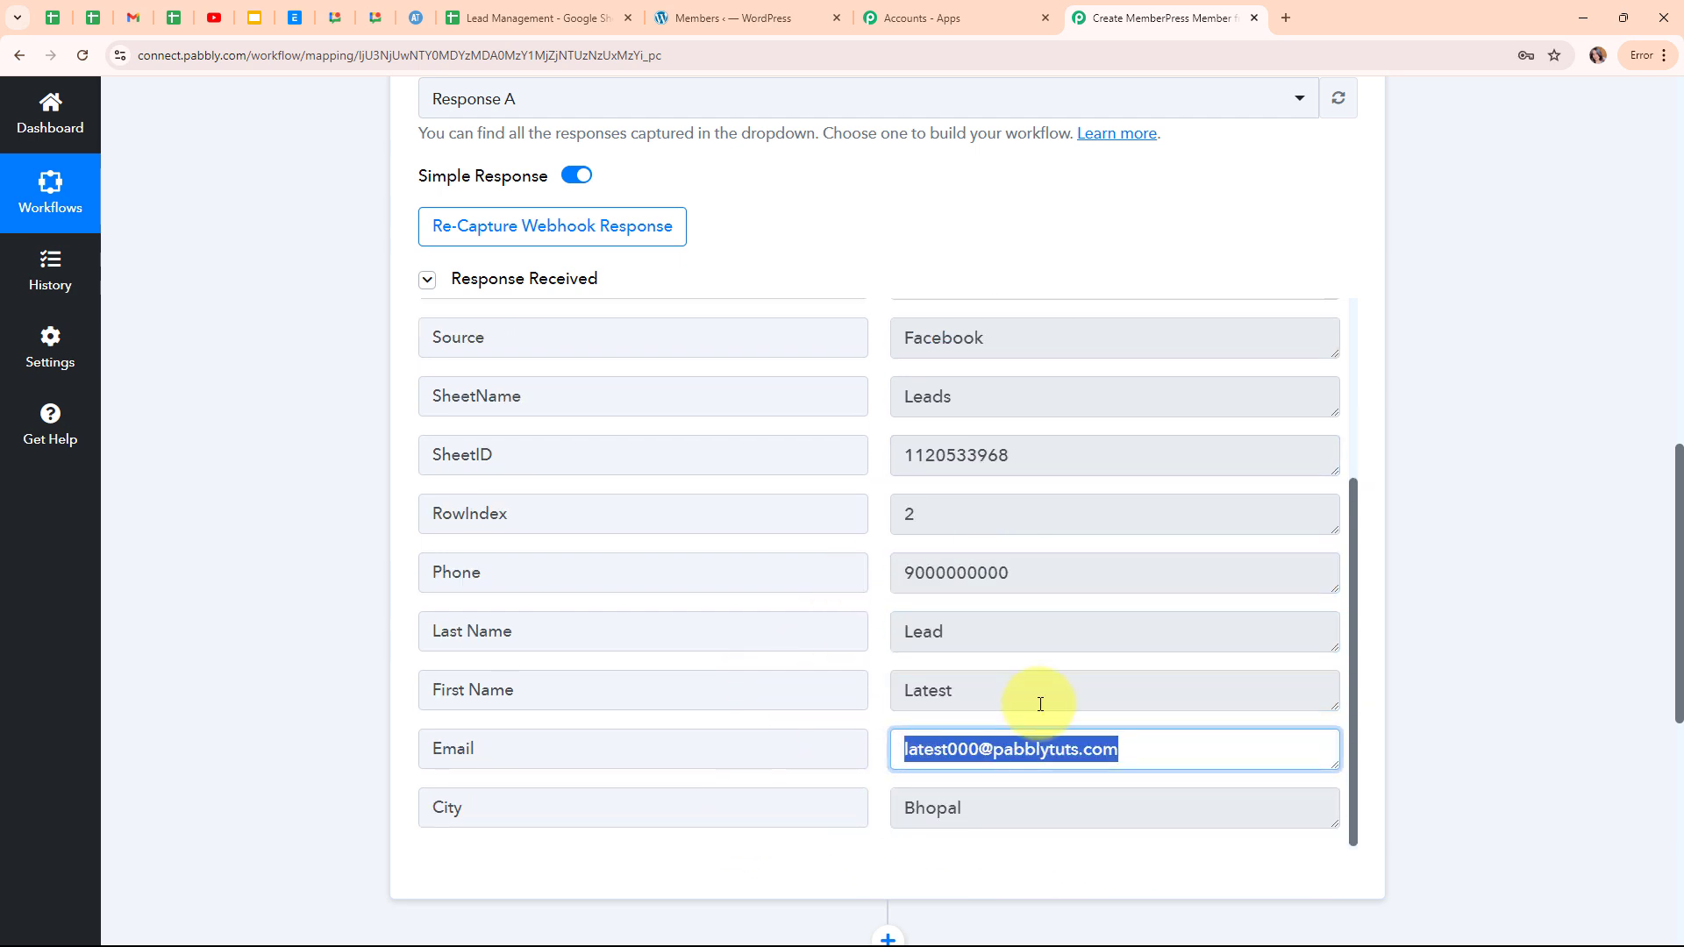
pyautogui.click(1084, 798)
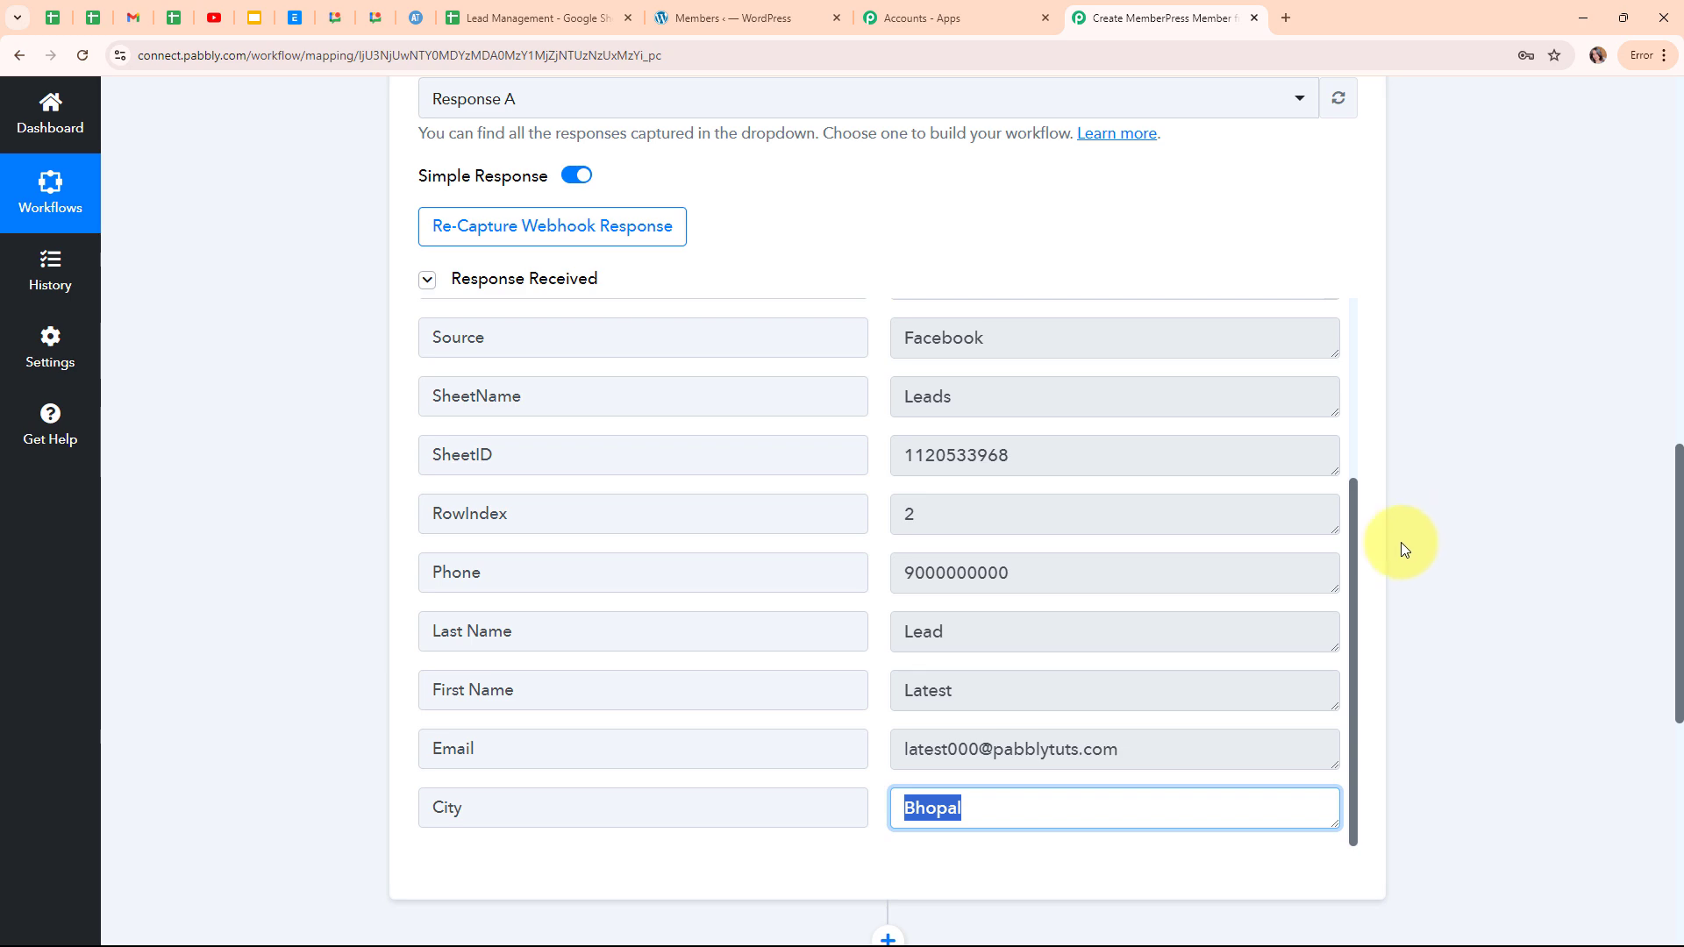
pyautogui.scroll(15, 1401, 542)
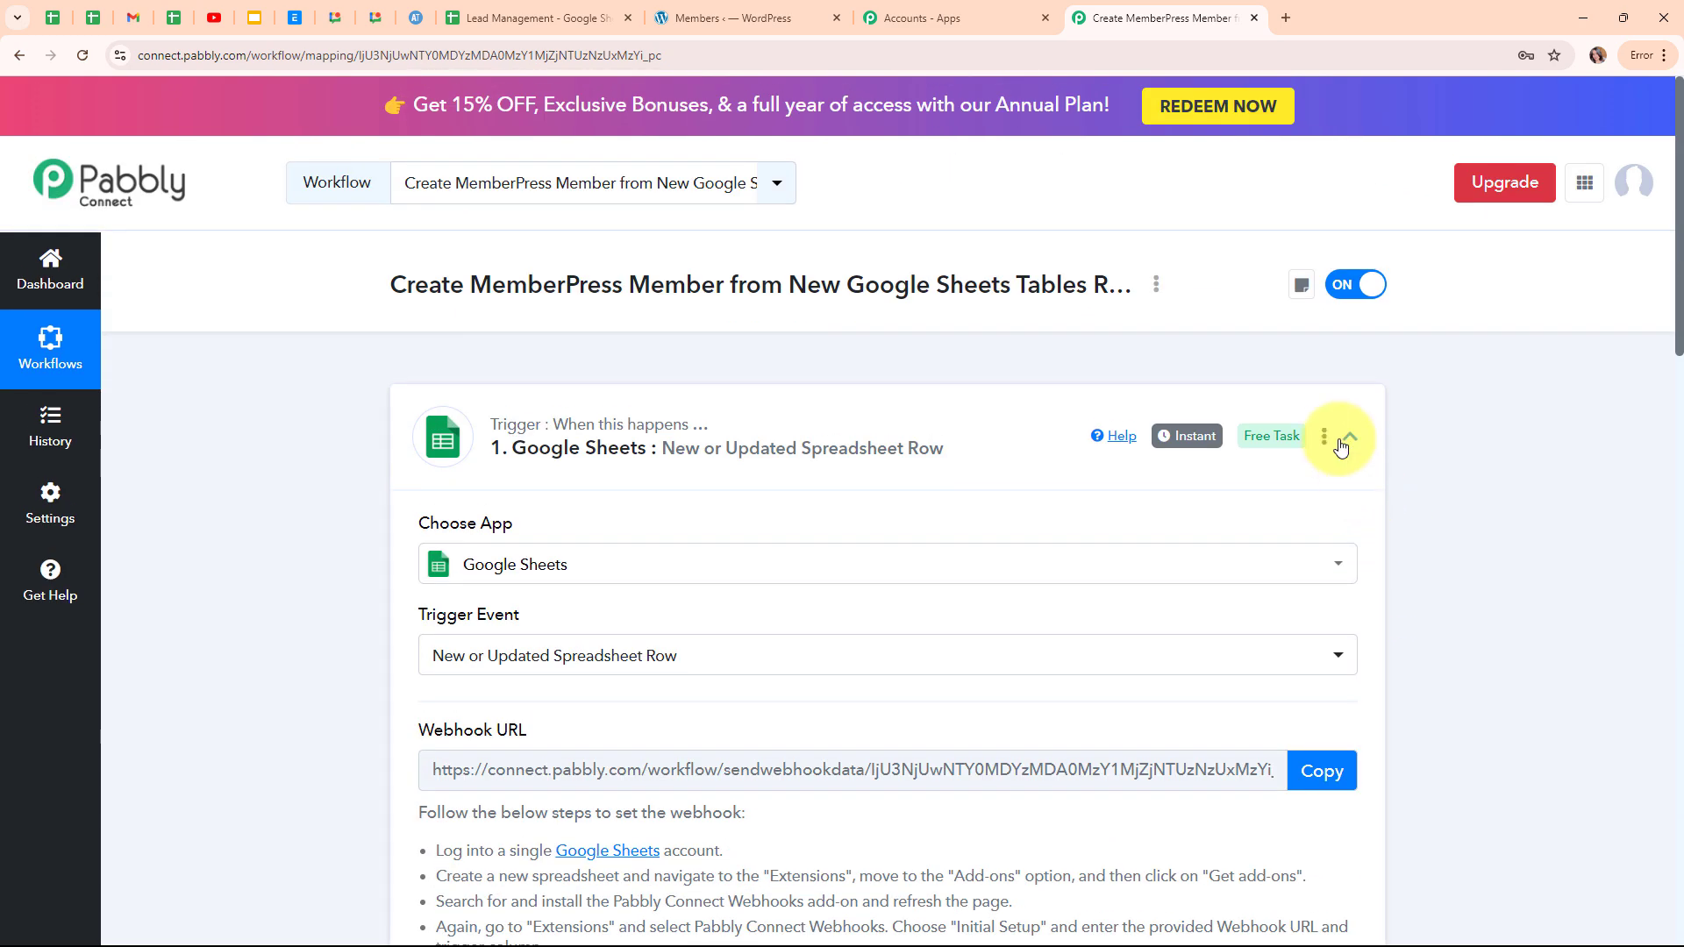
pyautogui.click(1342, 443)
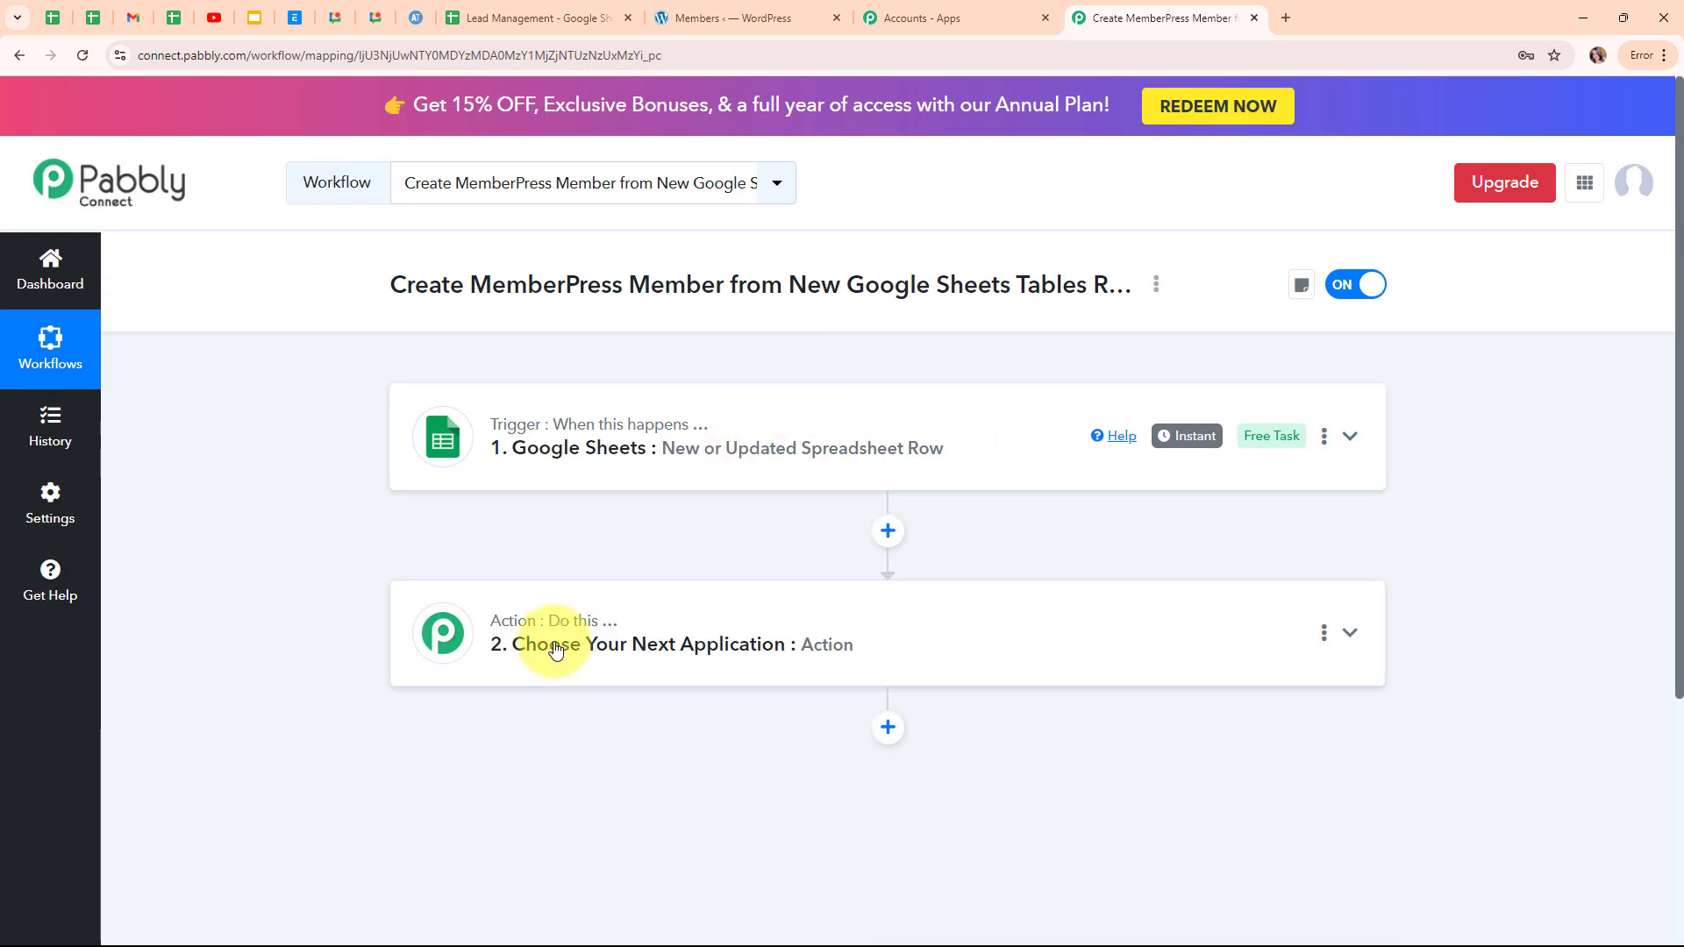
# Choose MemberPress, found by searching 'memb', as the action app with event Create Member.
pyautogui.click(554, 649)
pyautogui.scroll(-3, 234, 523)
pyautogui.click(444, 455)
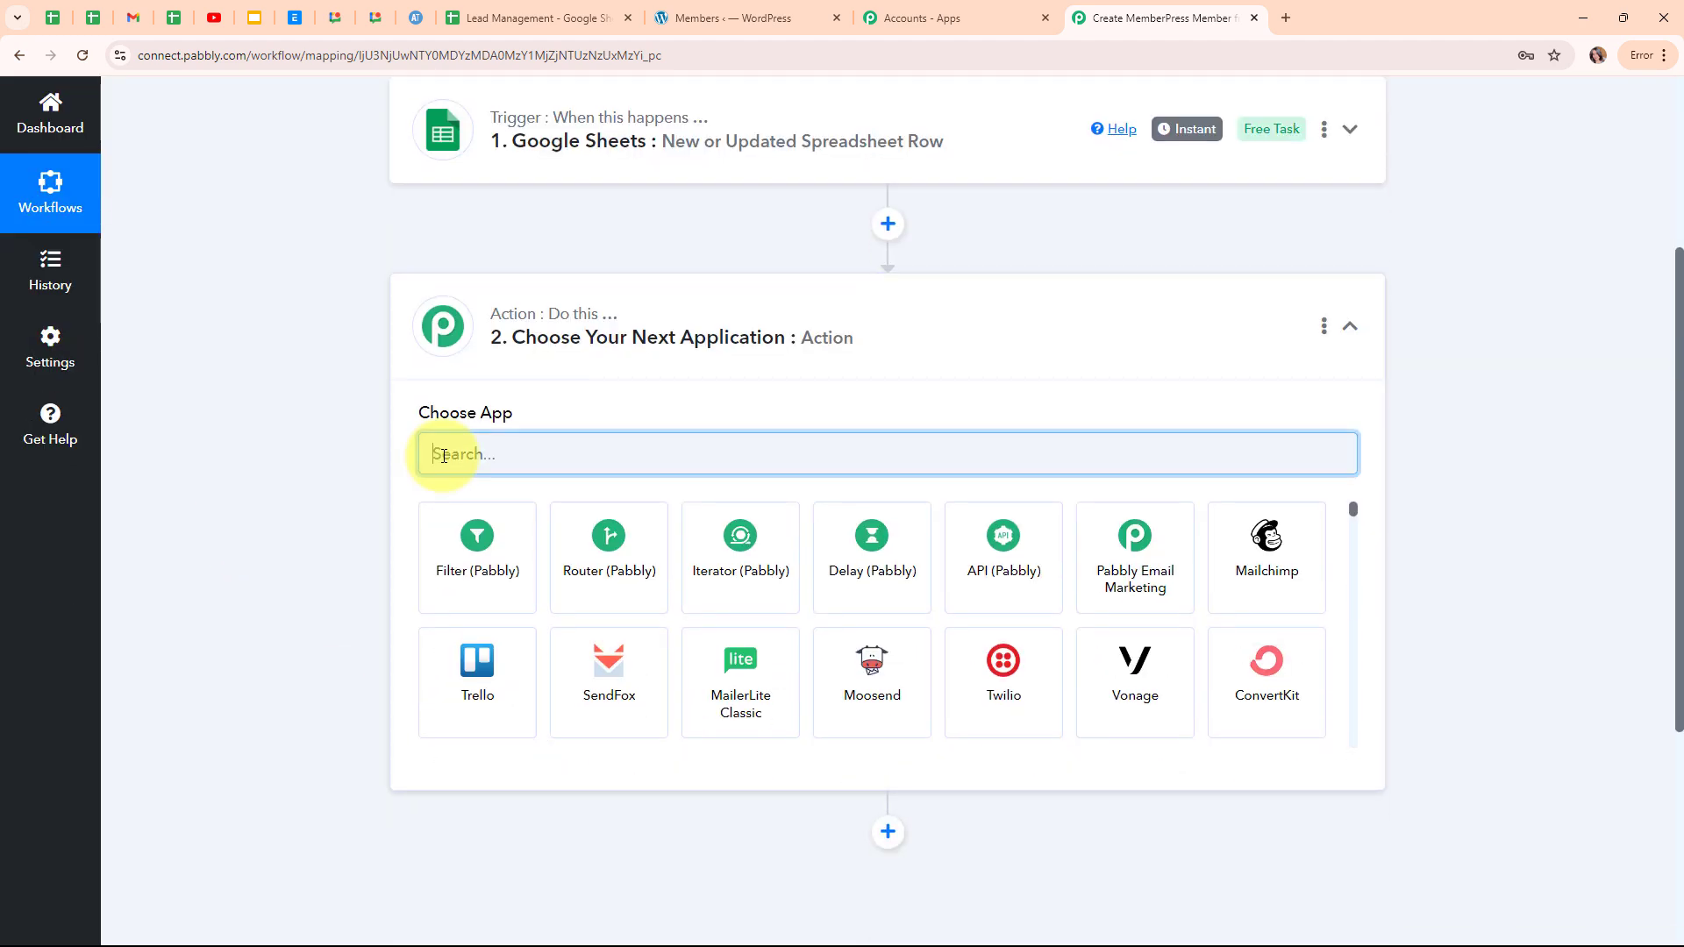
pyautogui.write('memb')
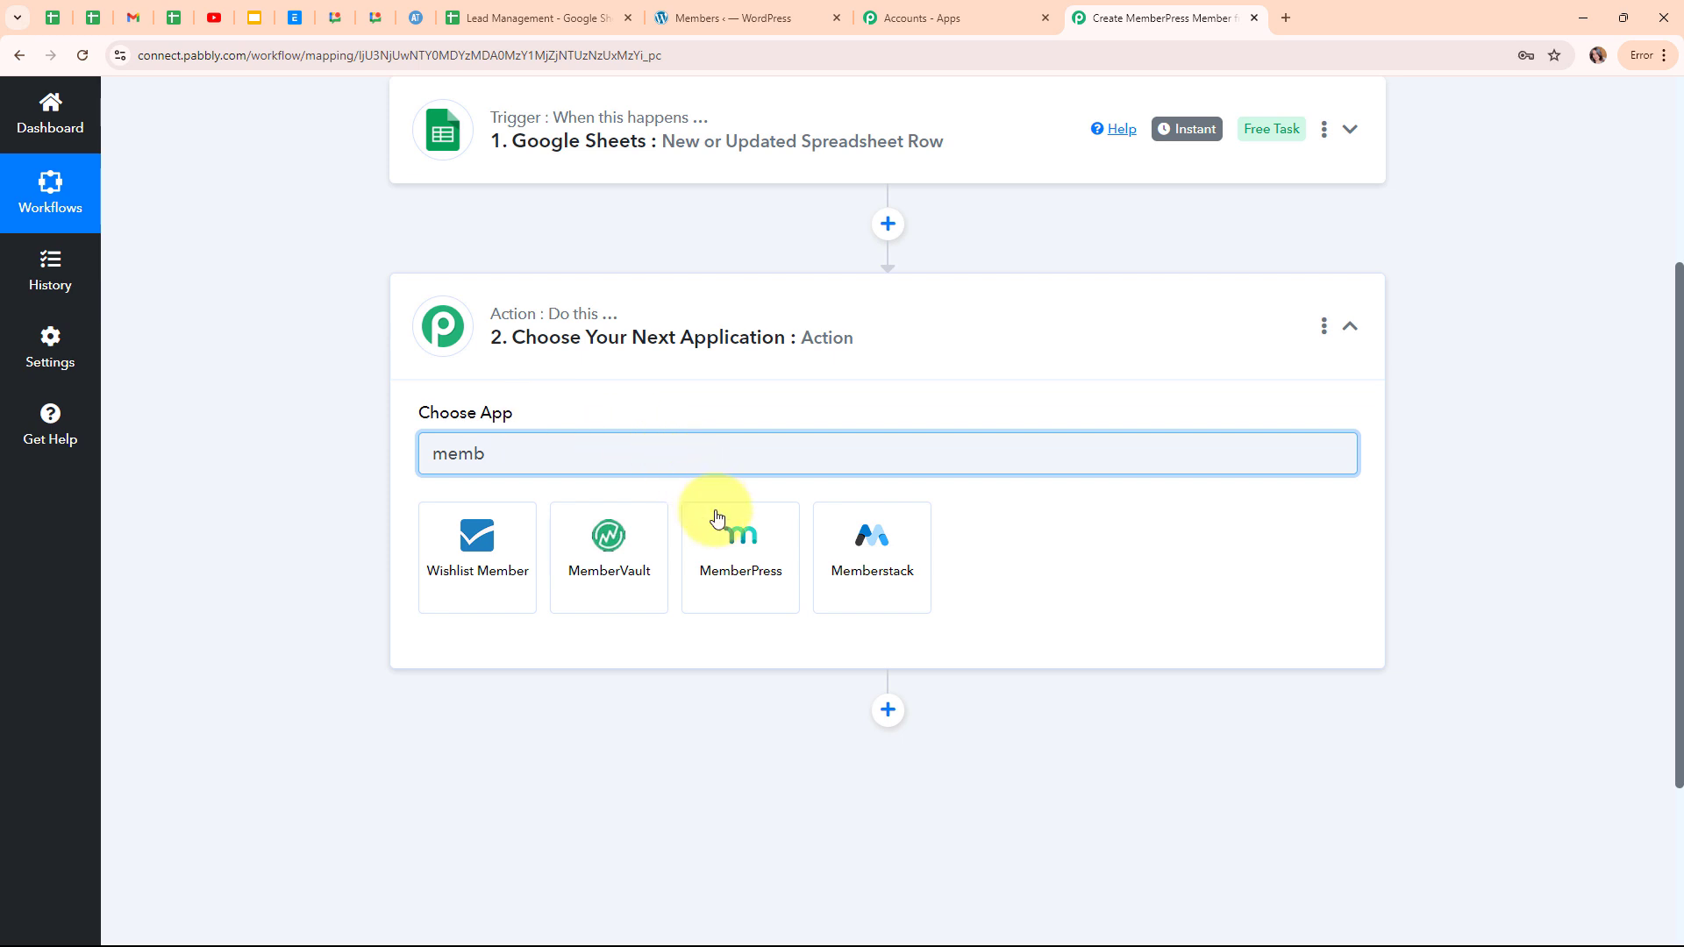
pyautogui.click(742, 572)
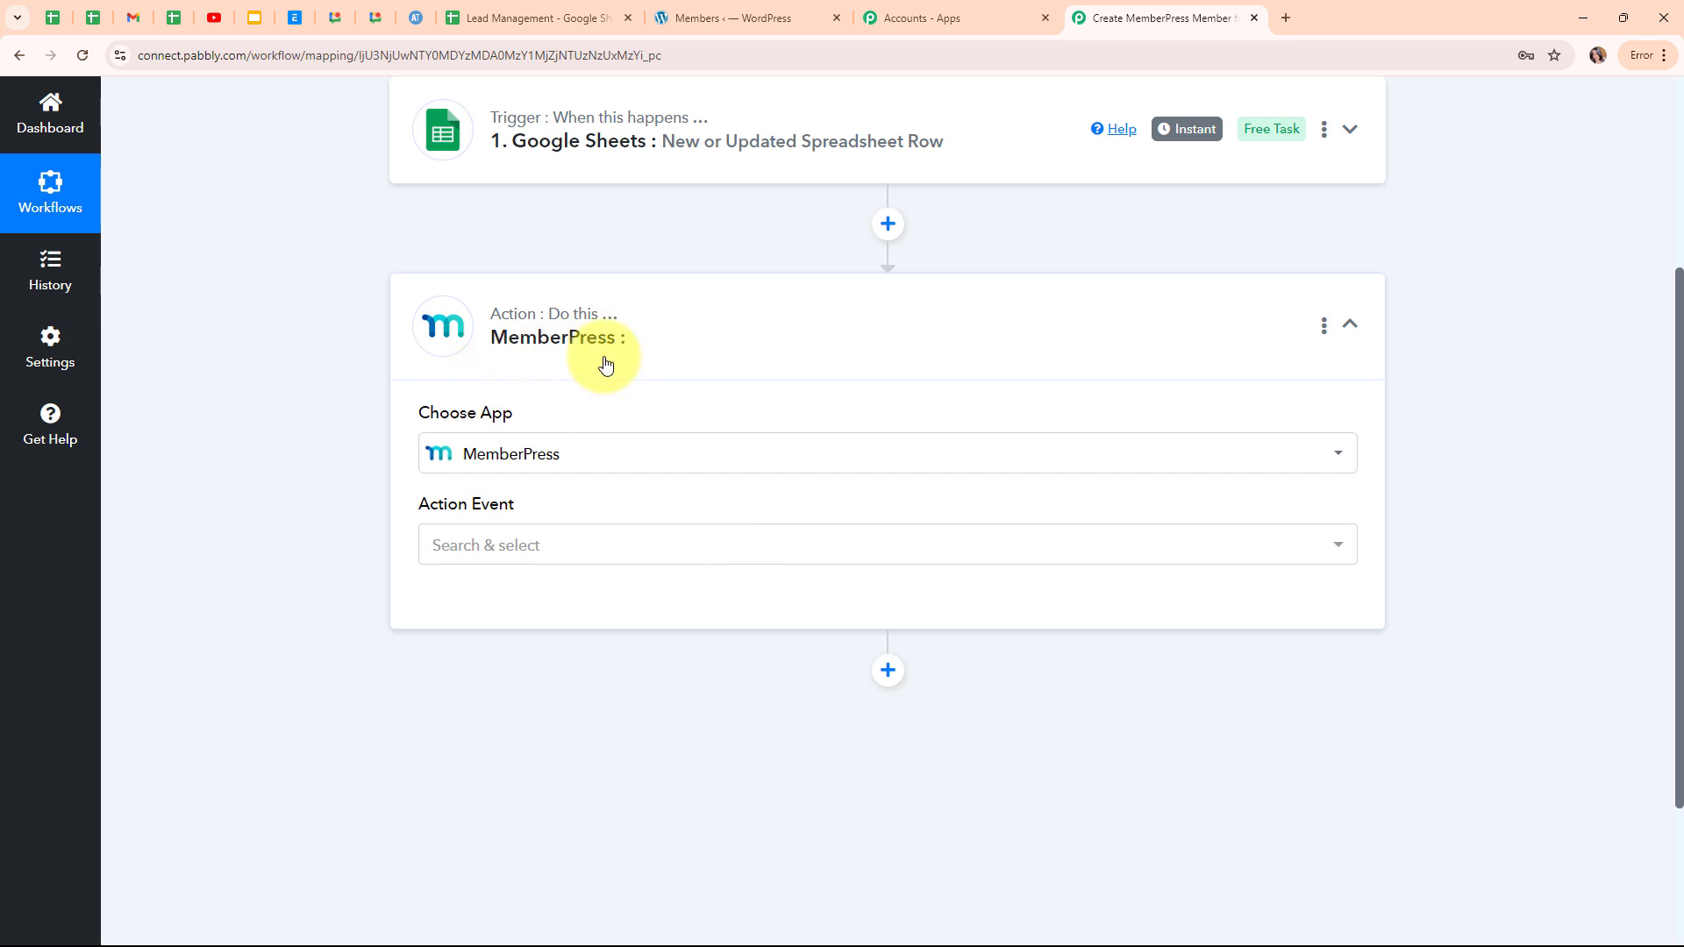
pyautogui.click(693, 558)
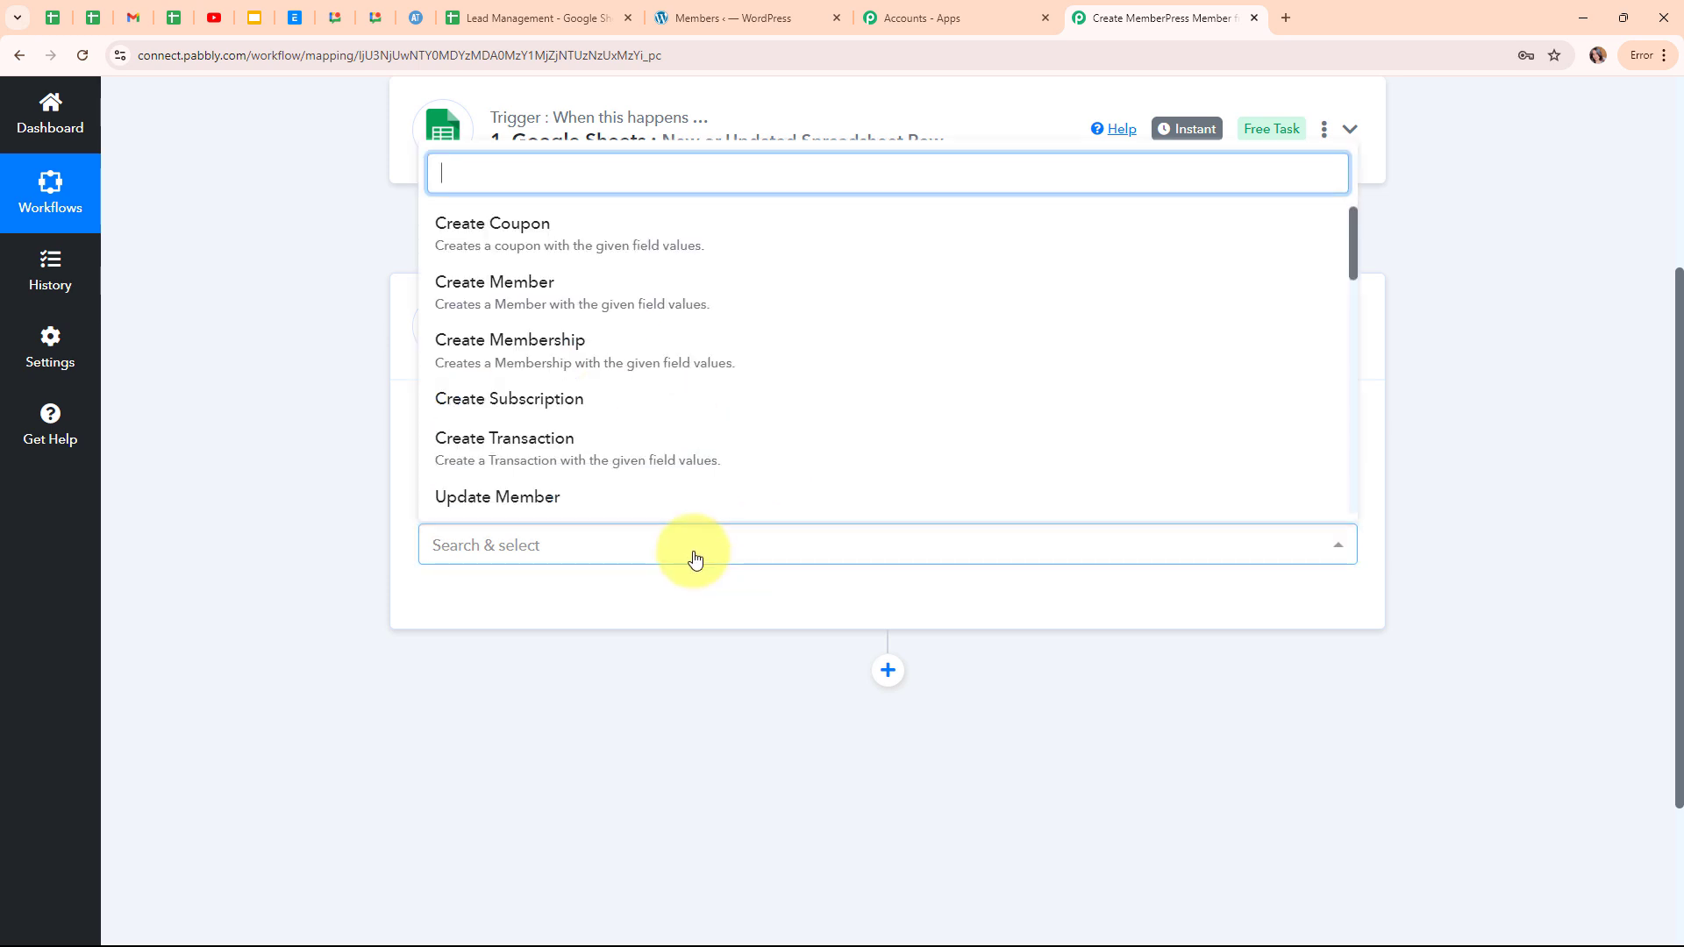
pyautogui.scroll(-1, 656, 402)
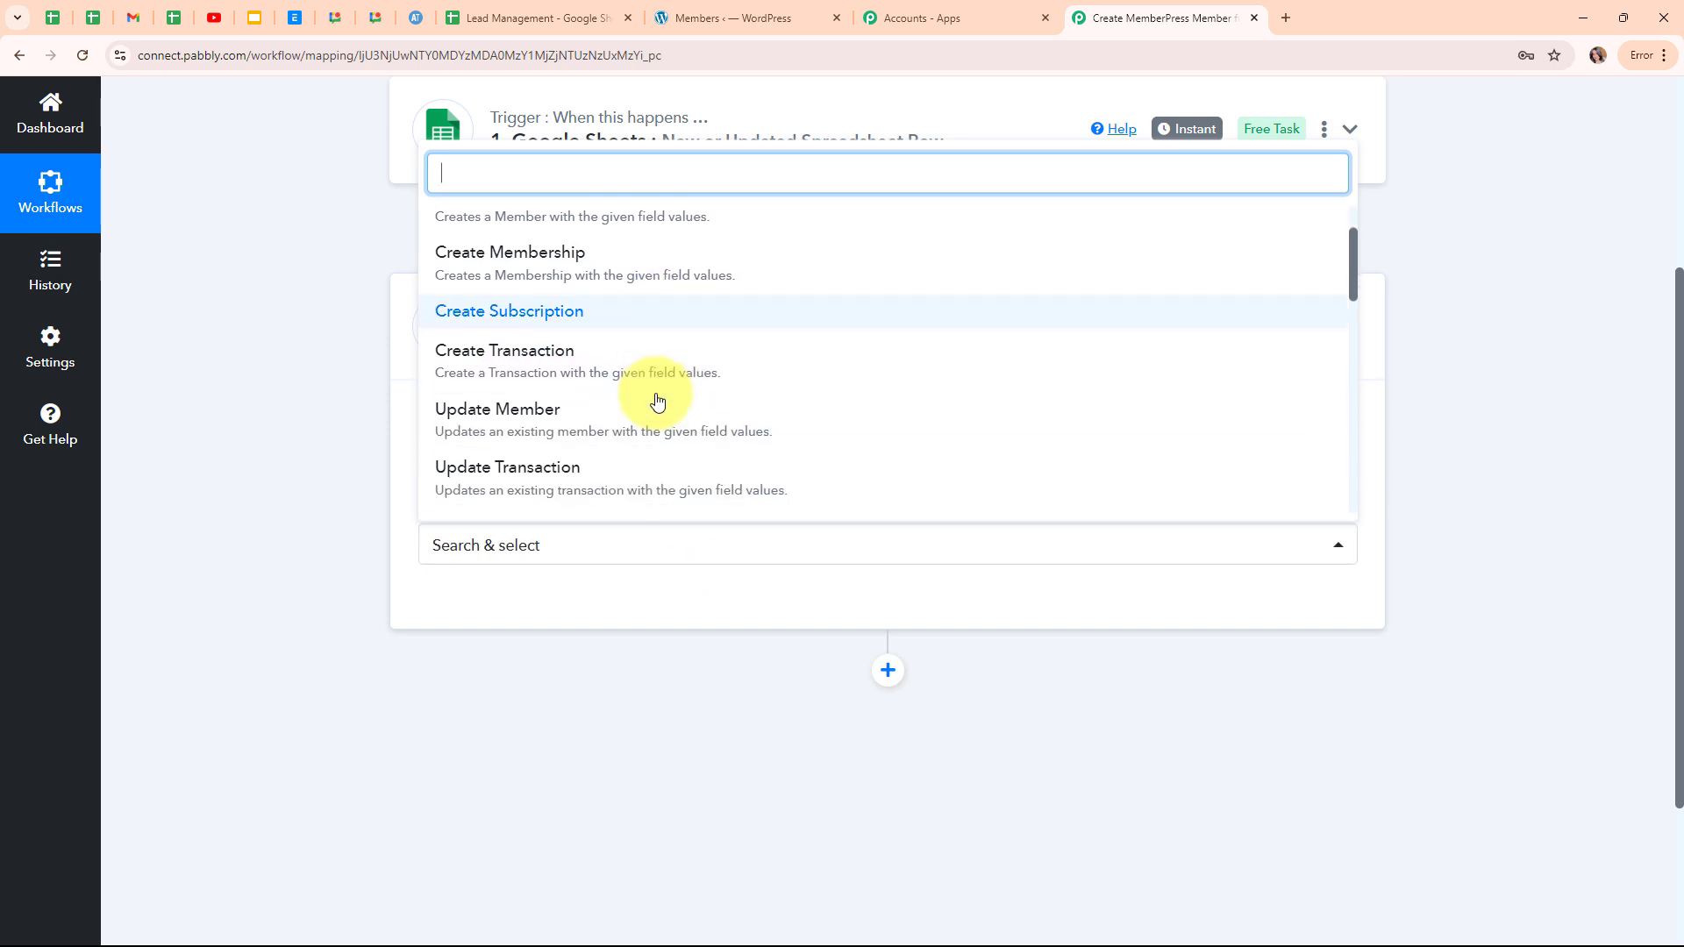
pyautogui.scroll(1, 658, 398)
pyautogui.click(651, 286)
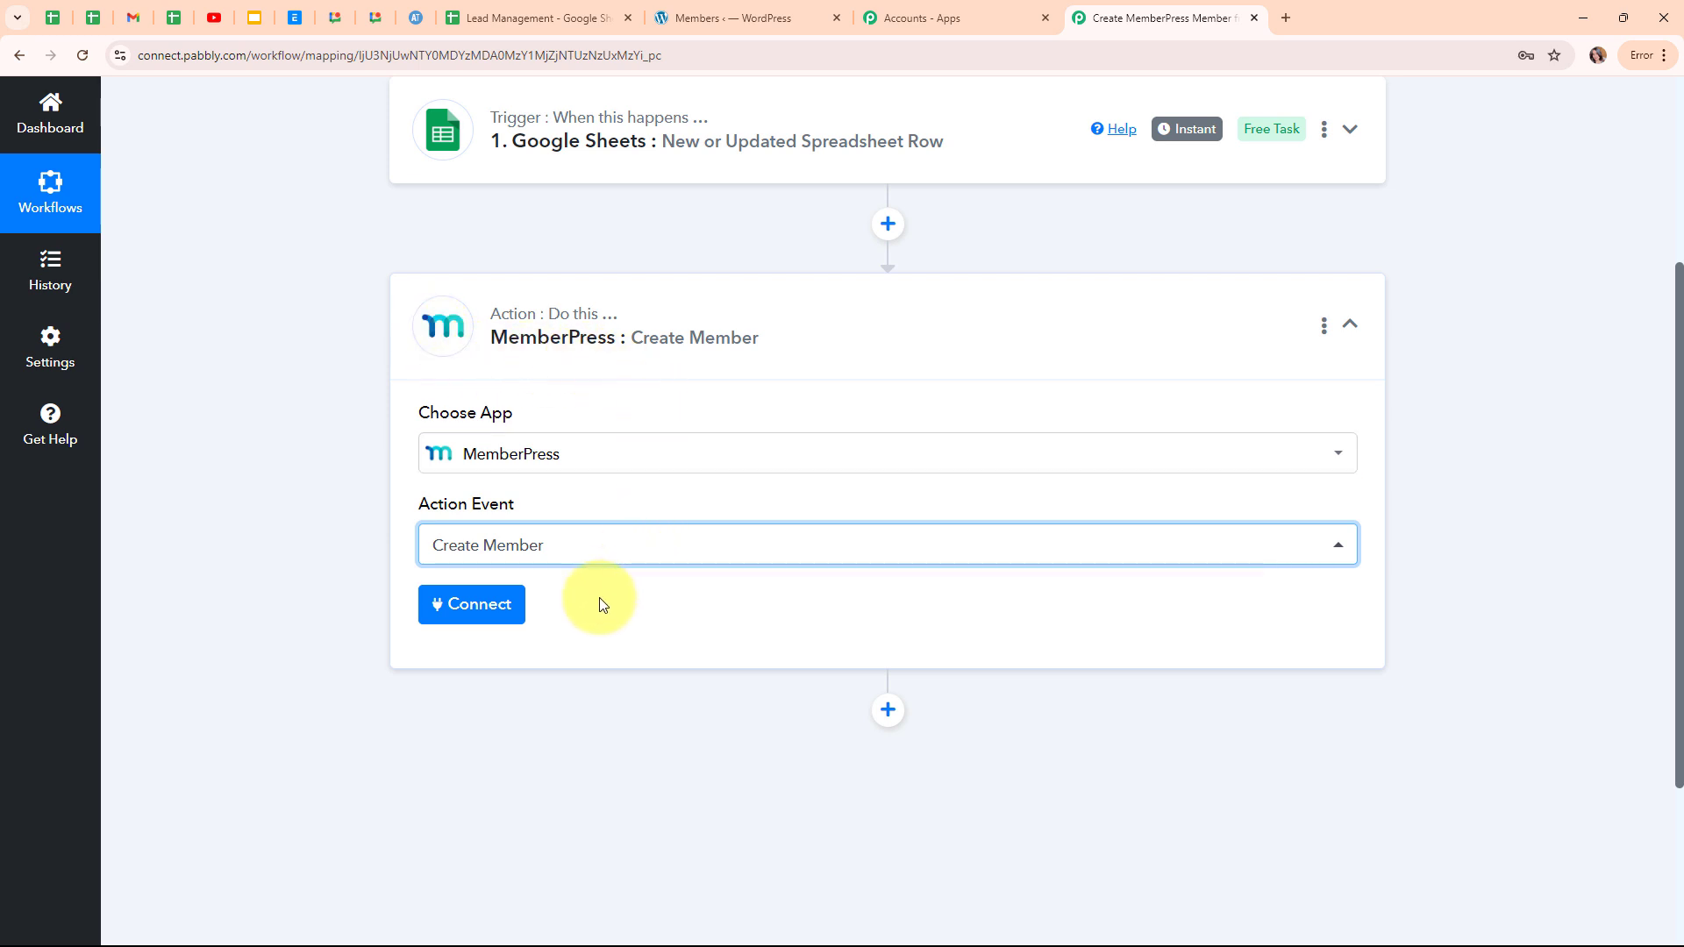
# Choose Connect, then Add New Connection, and review the hint on finding the API key.
pyautogui.click(483, 617)
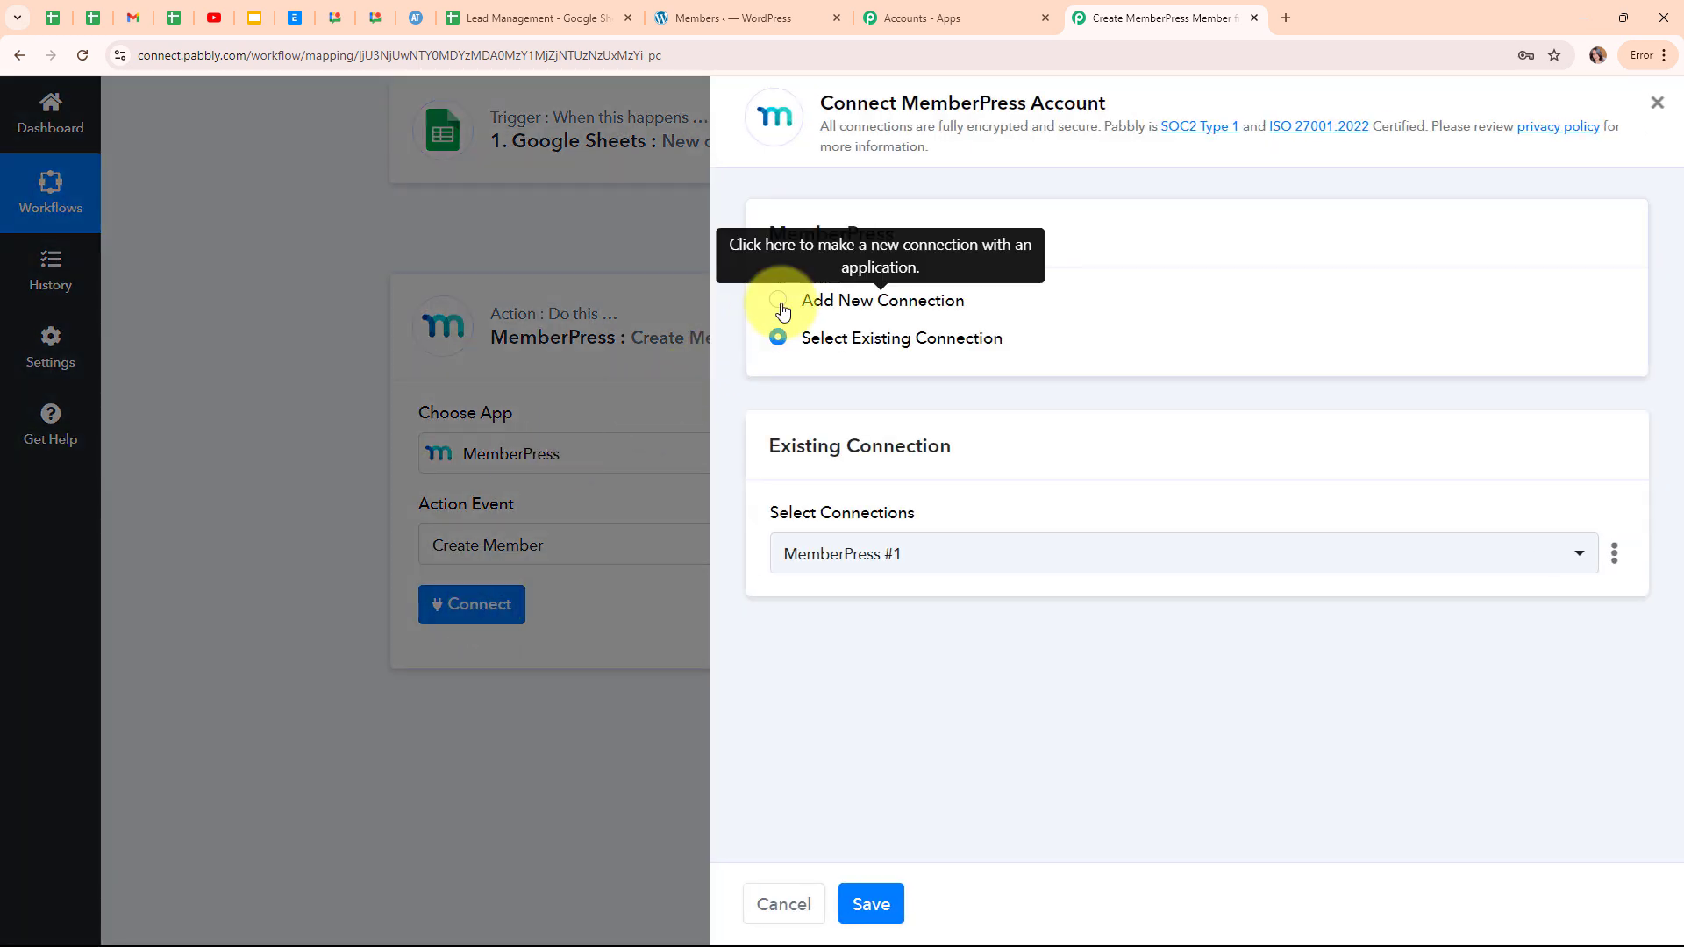
pyautogui.click(779, 302)
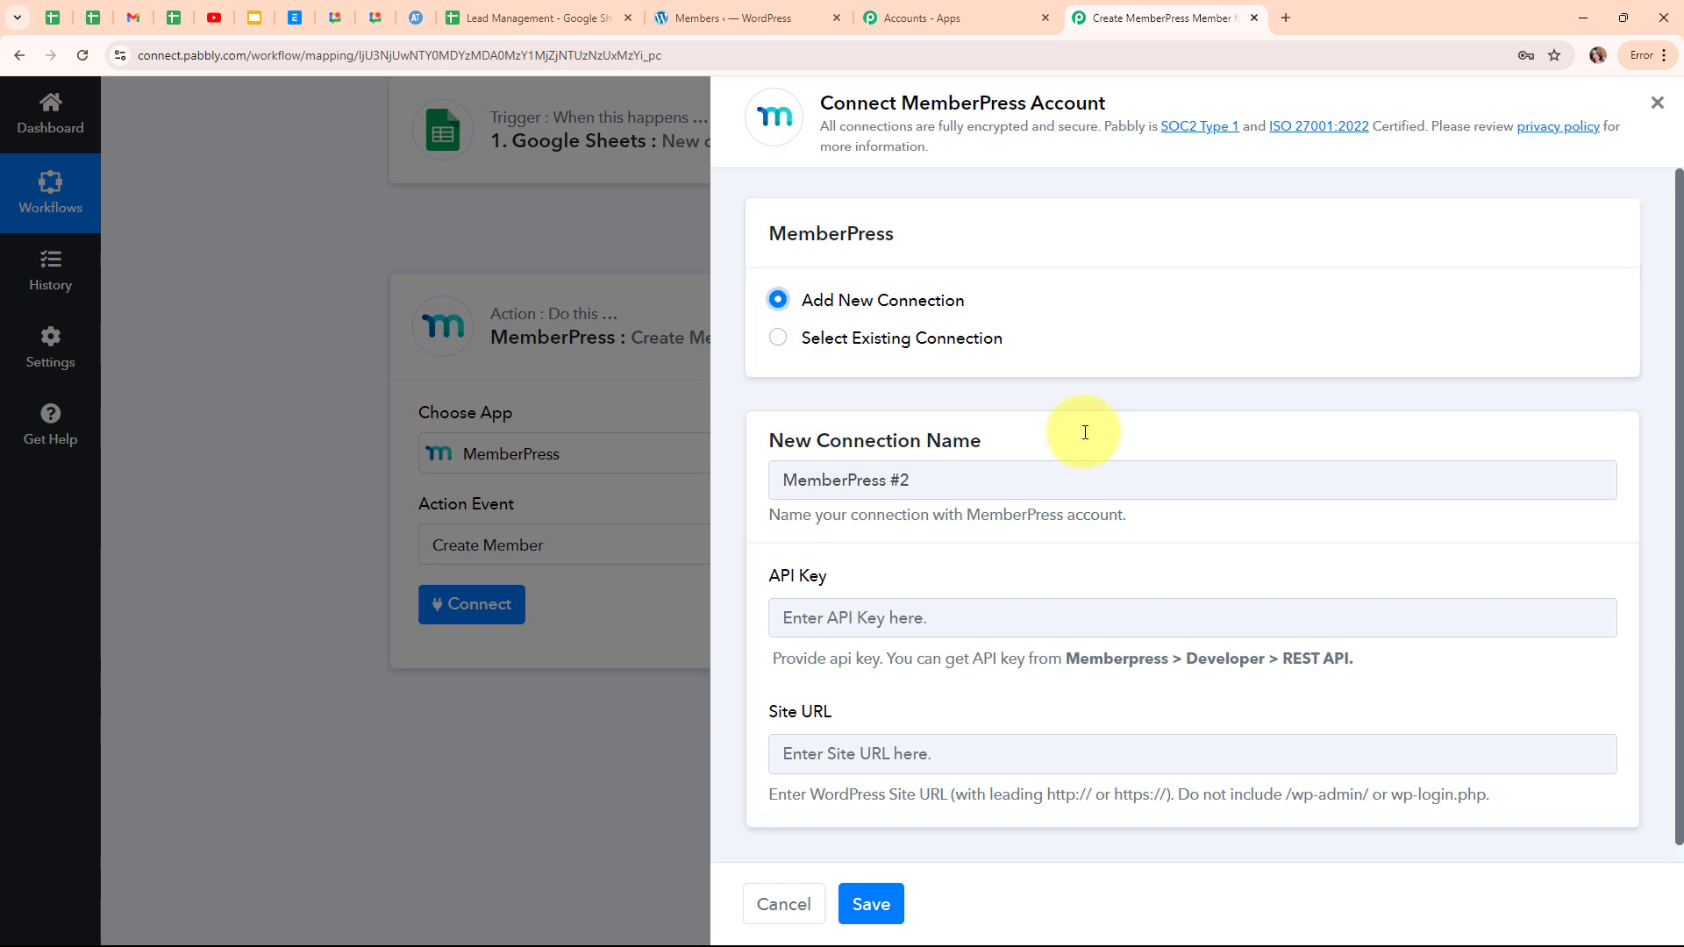
pyautogui.scroll(-1, 1129, 431)
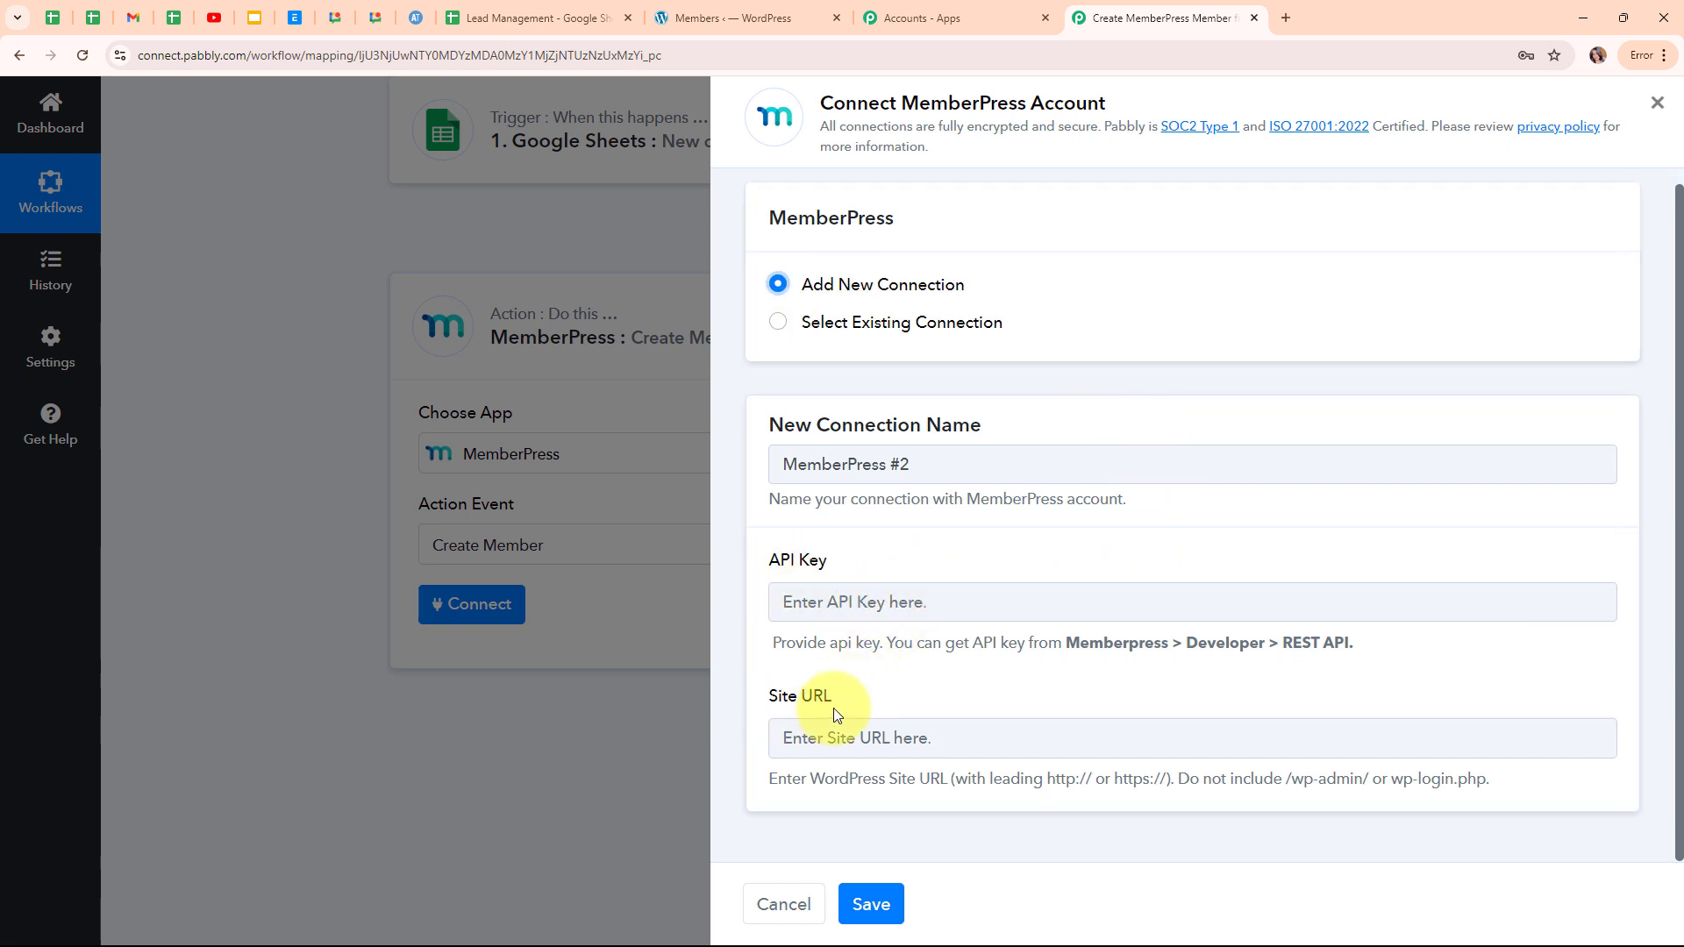
pyautogui.moveTo(770, 643); pyautogui.dragTo(1234, 714)
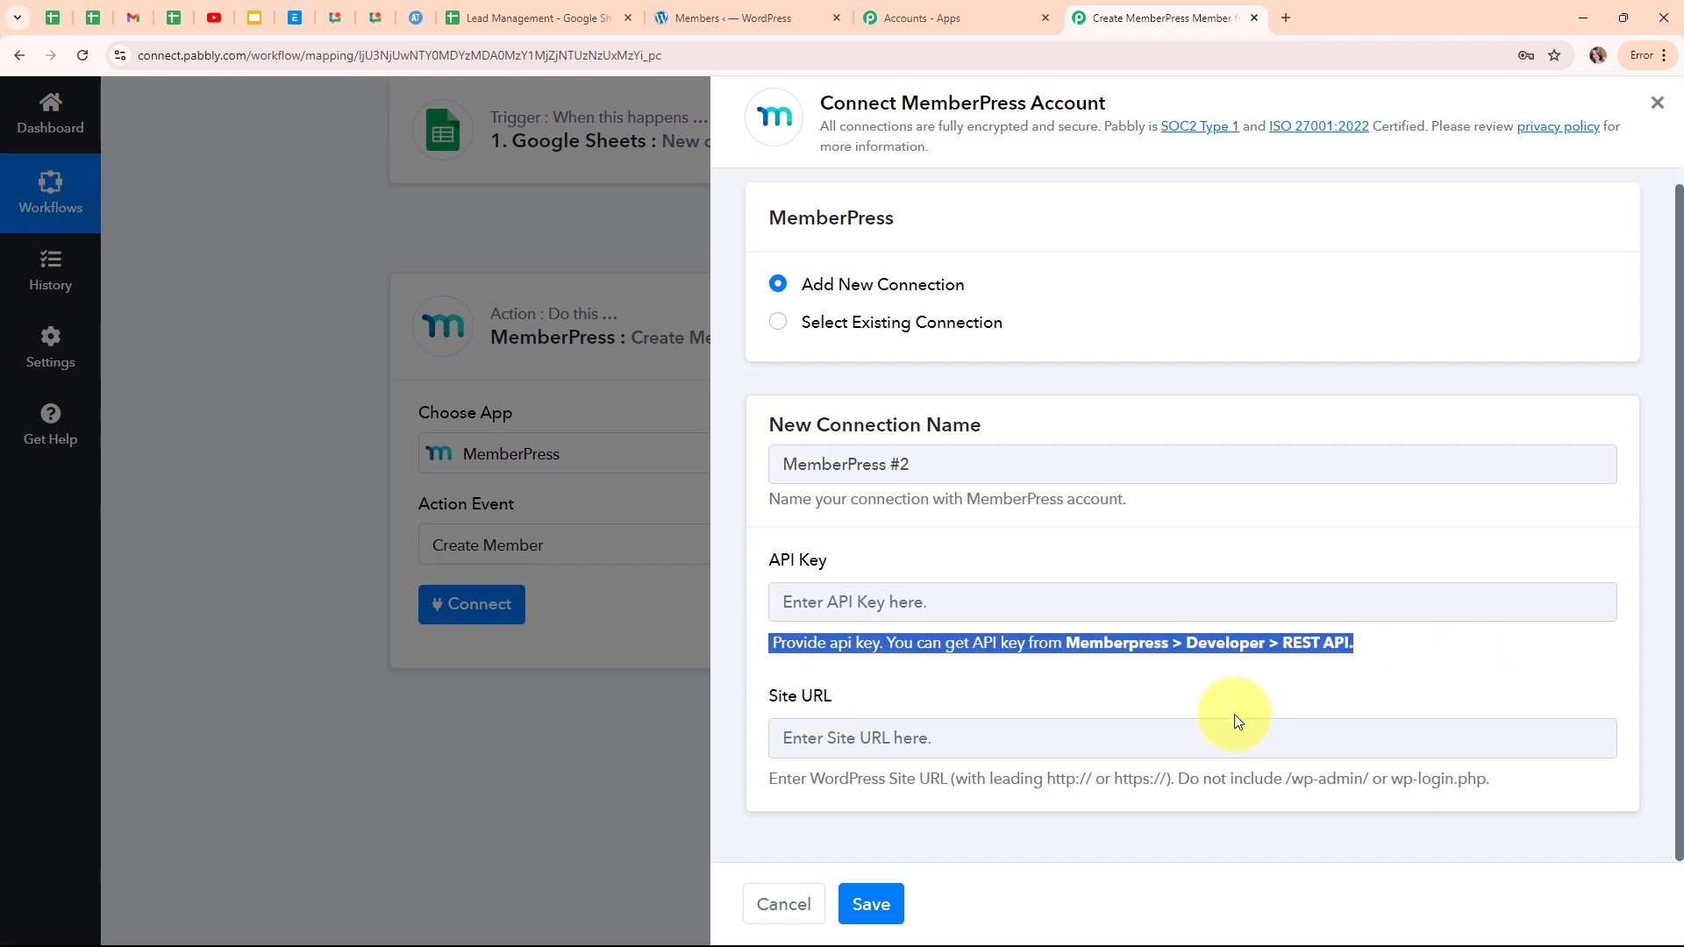
pyautogui.click(832, 710)
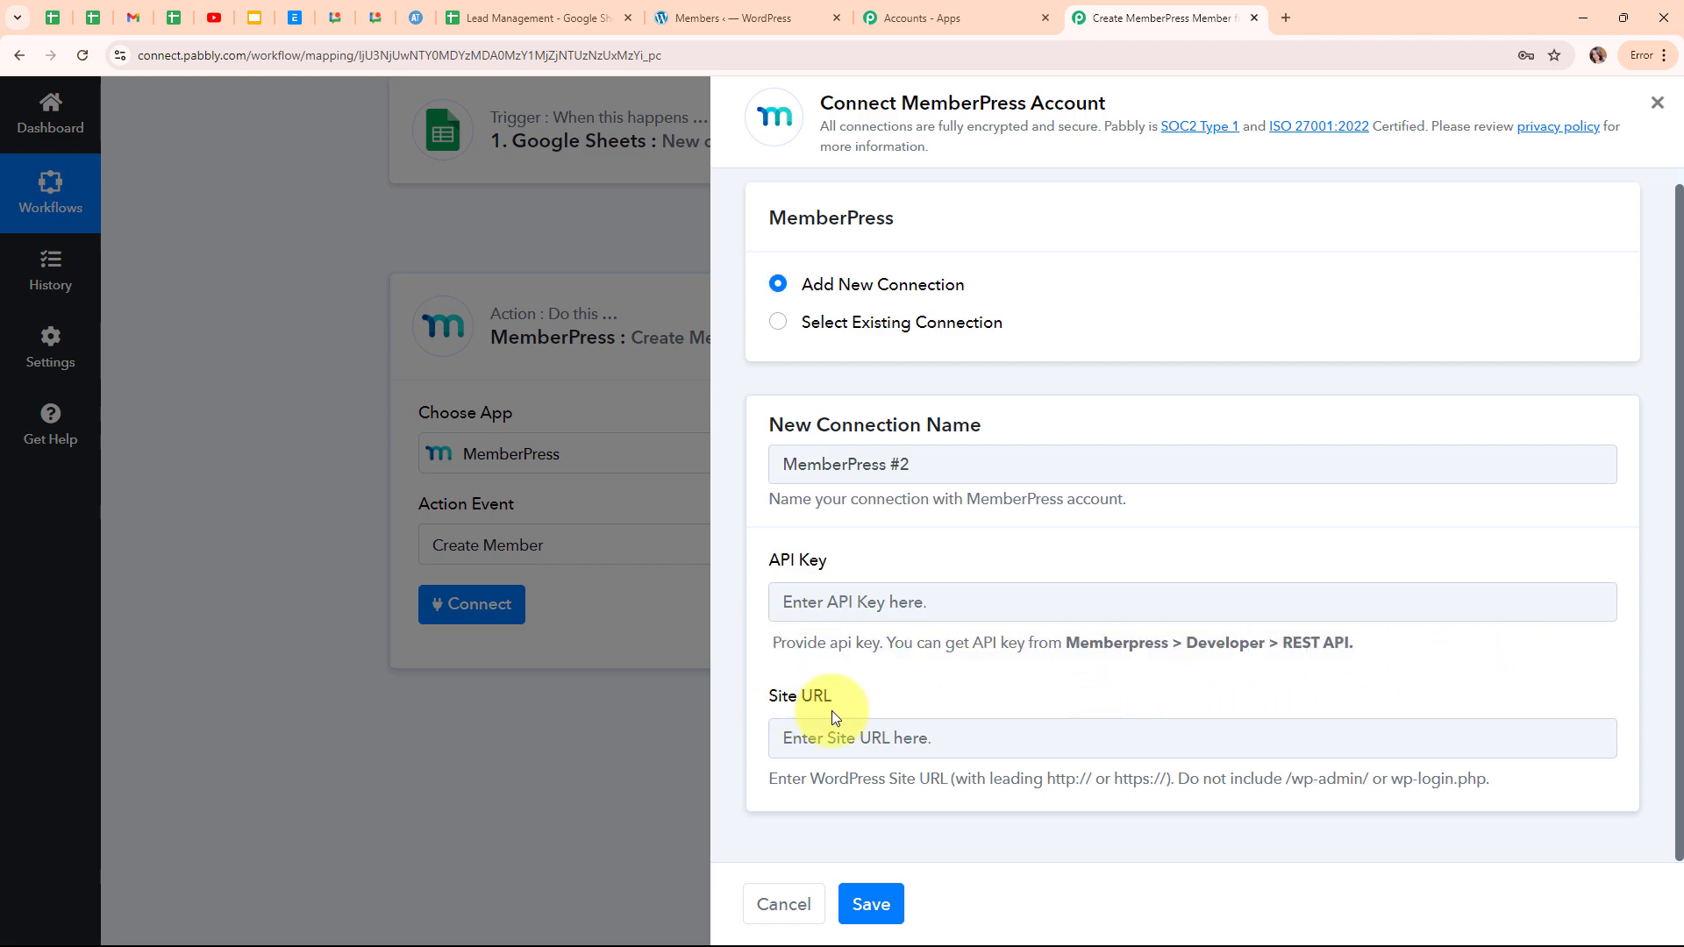
# Regenerate the key on MemberPress Developer's REST API tab in WordPress and copy it.
pyautogui.click(798, 18)
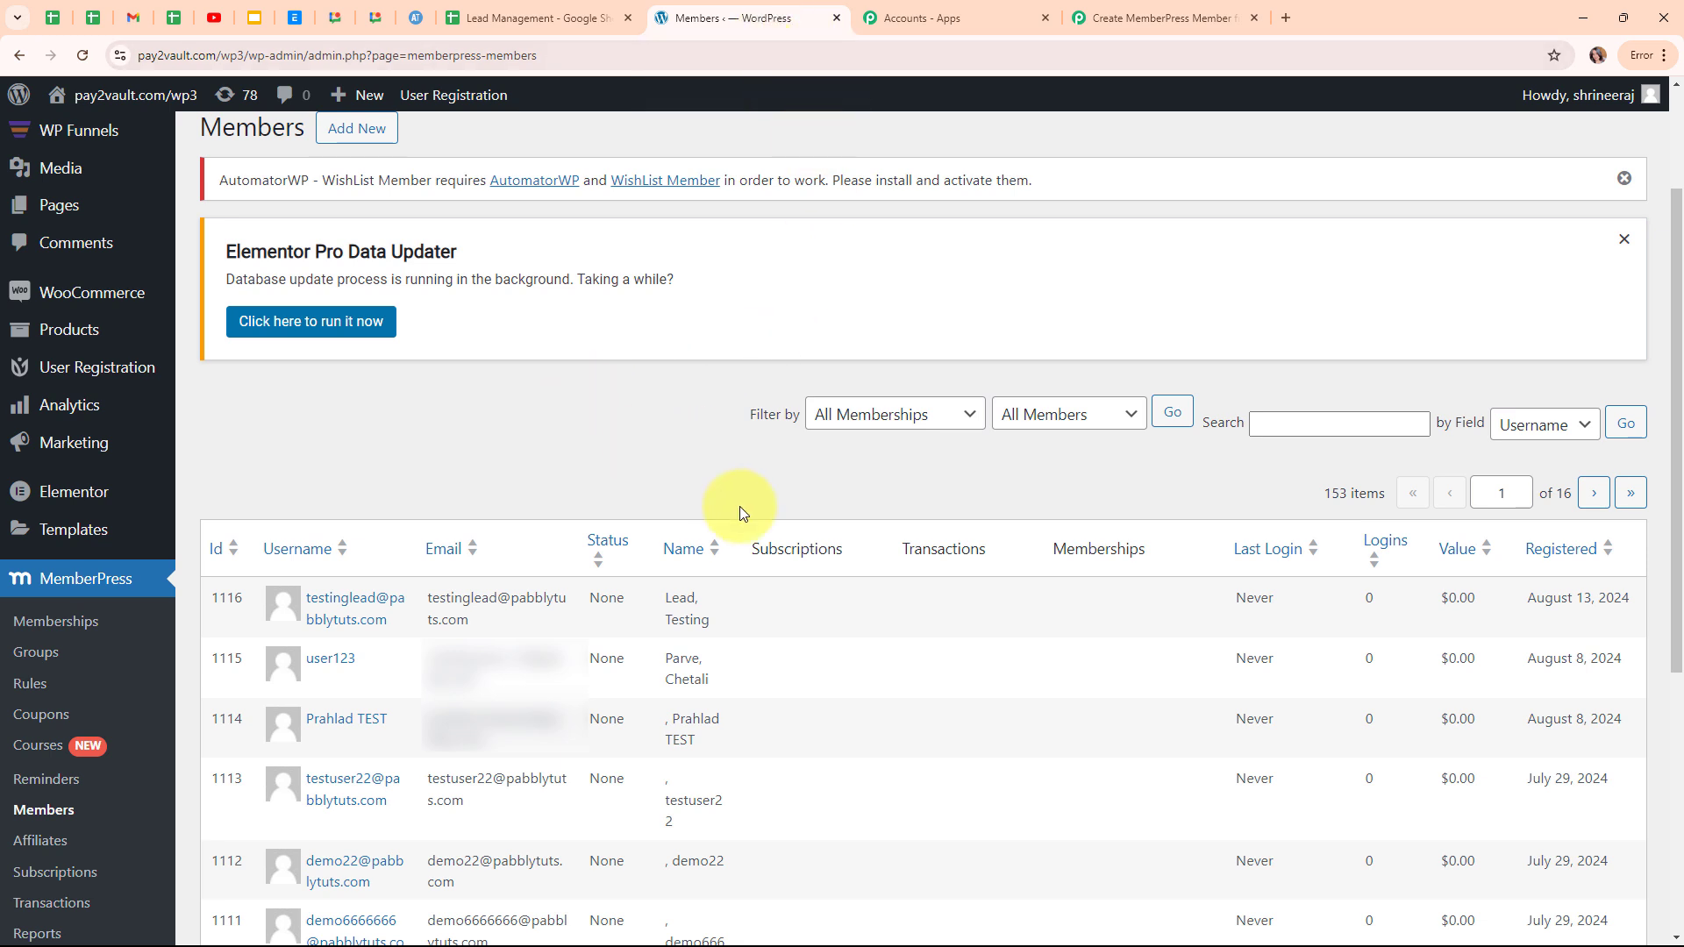
pyautogui.moveTo(91, 527)
pyautogui.scroll(-3, 324, 440)
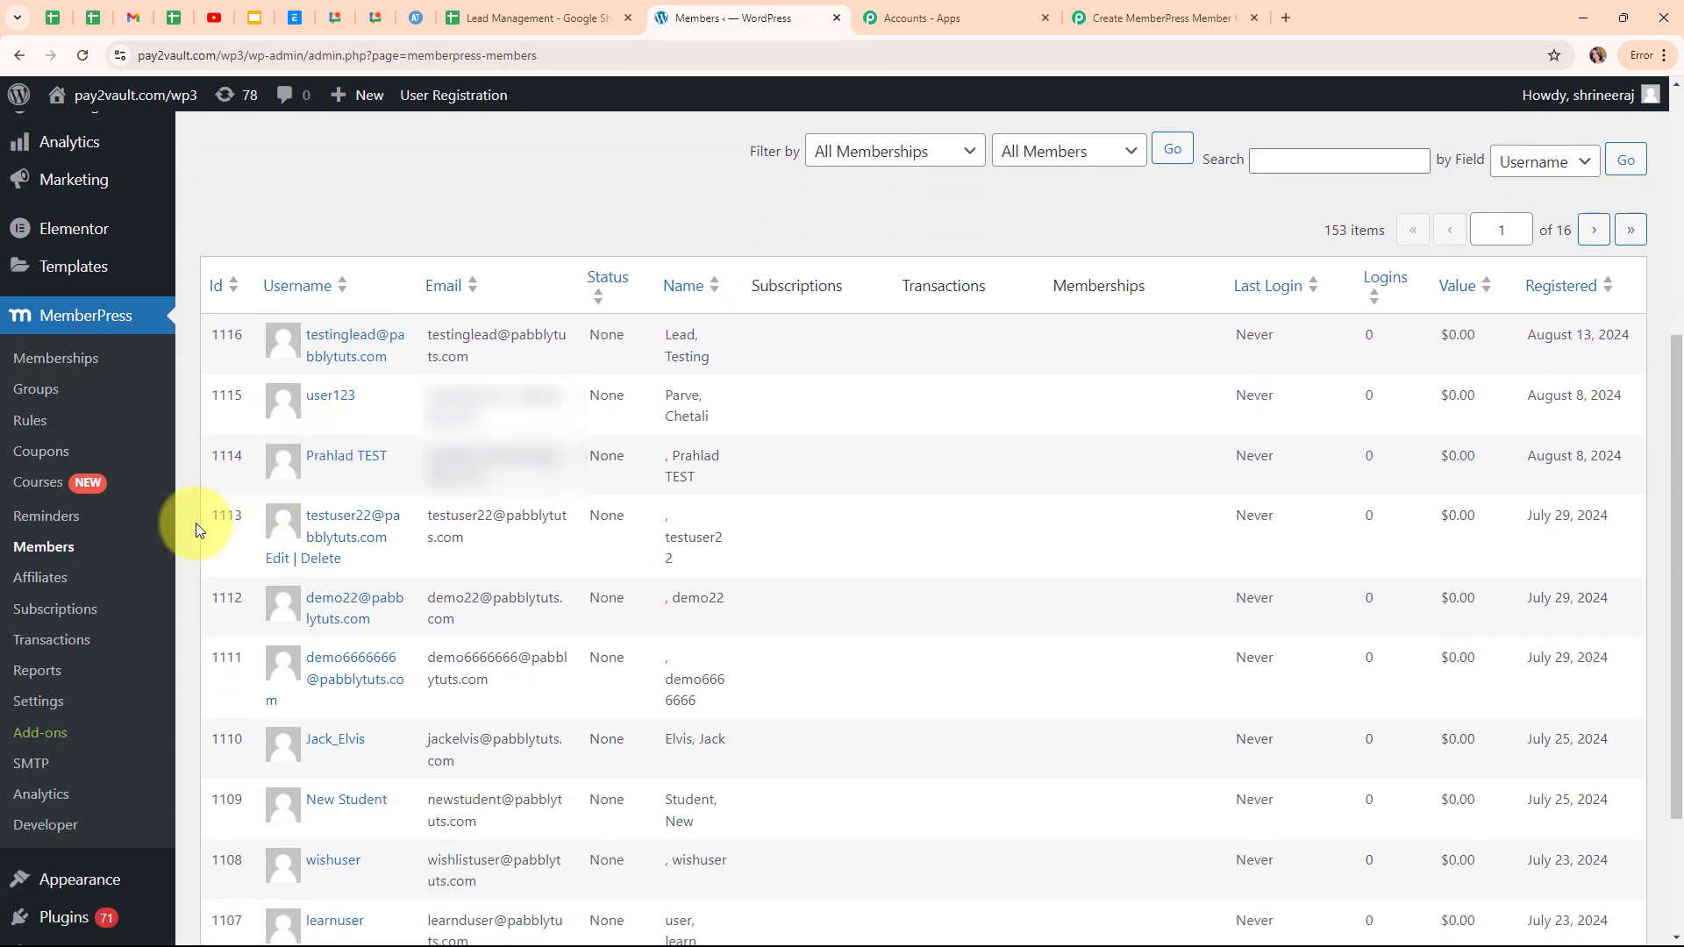
pyautogui.click(37, 832)
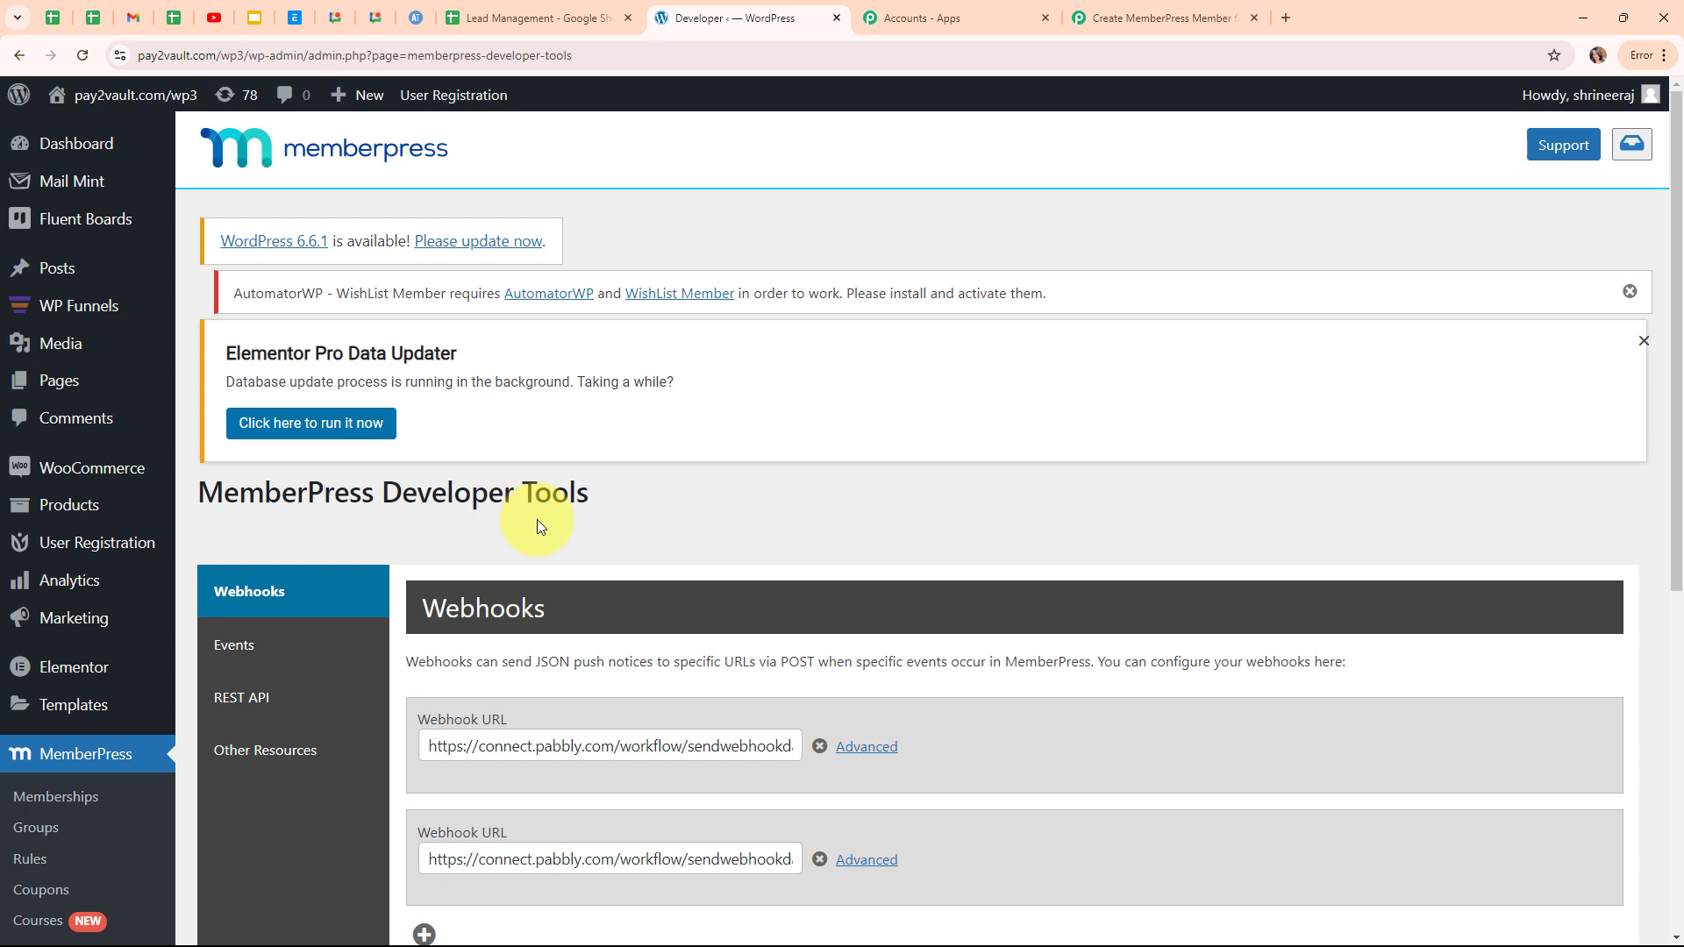
pyautogui.click(254, 699)
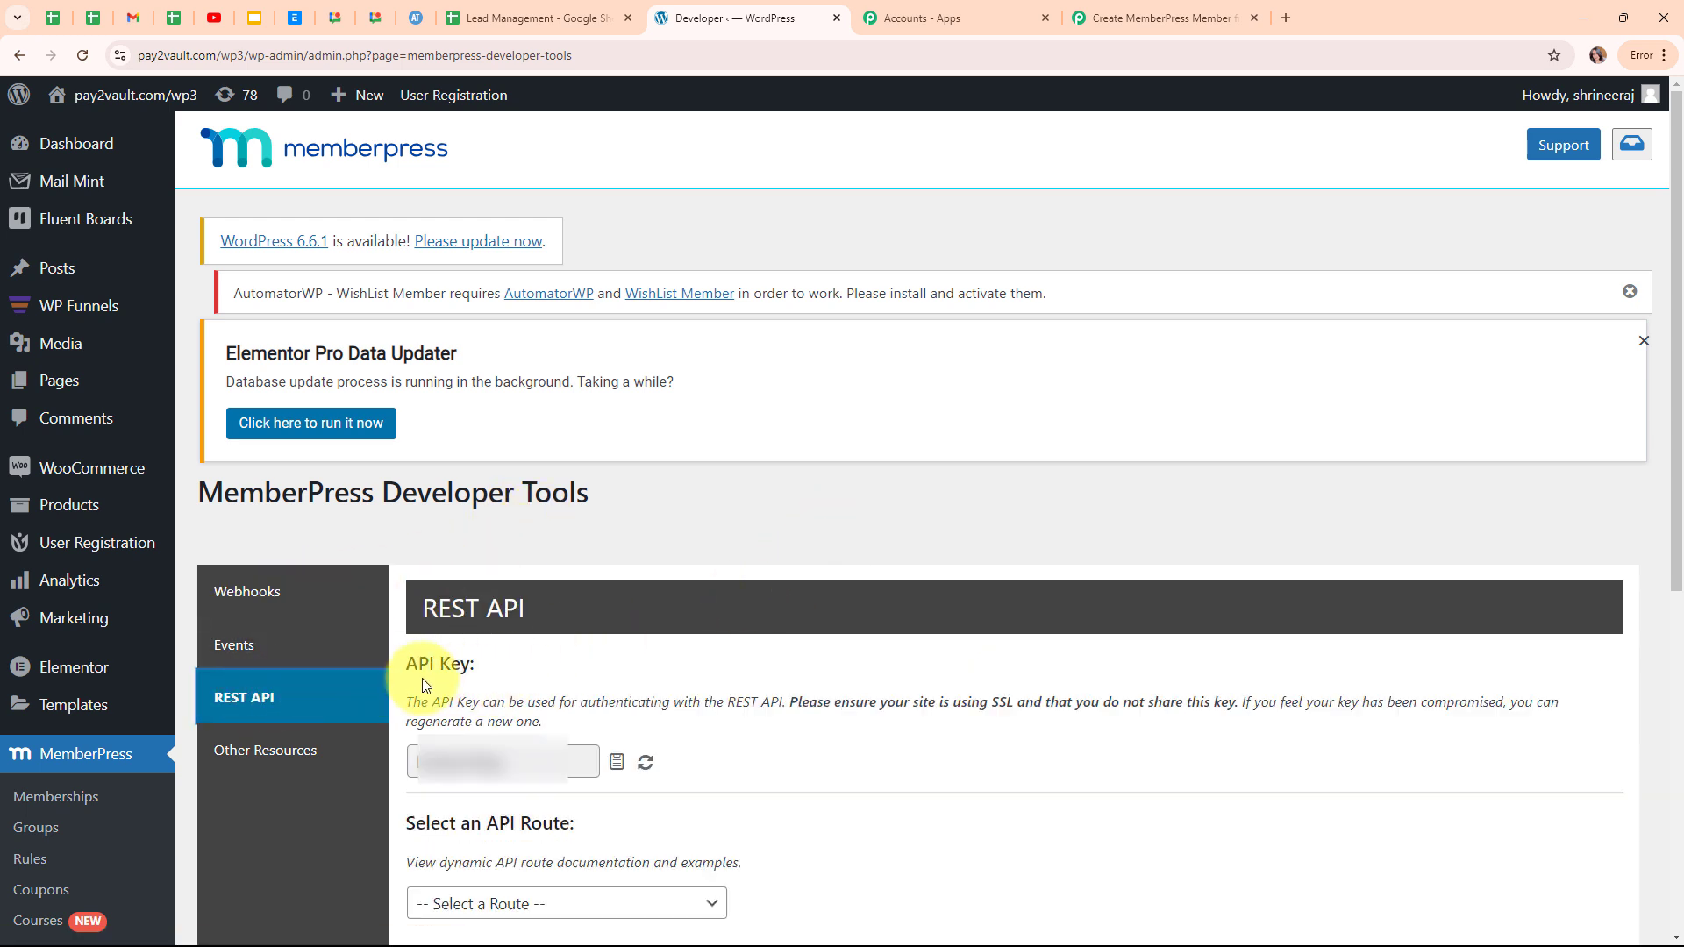
pyautogui.click(645, 765)
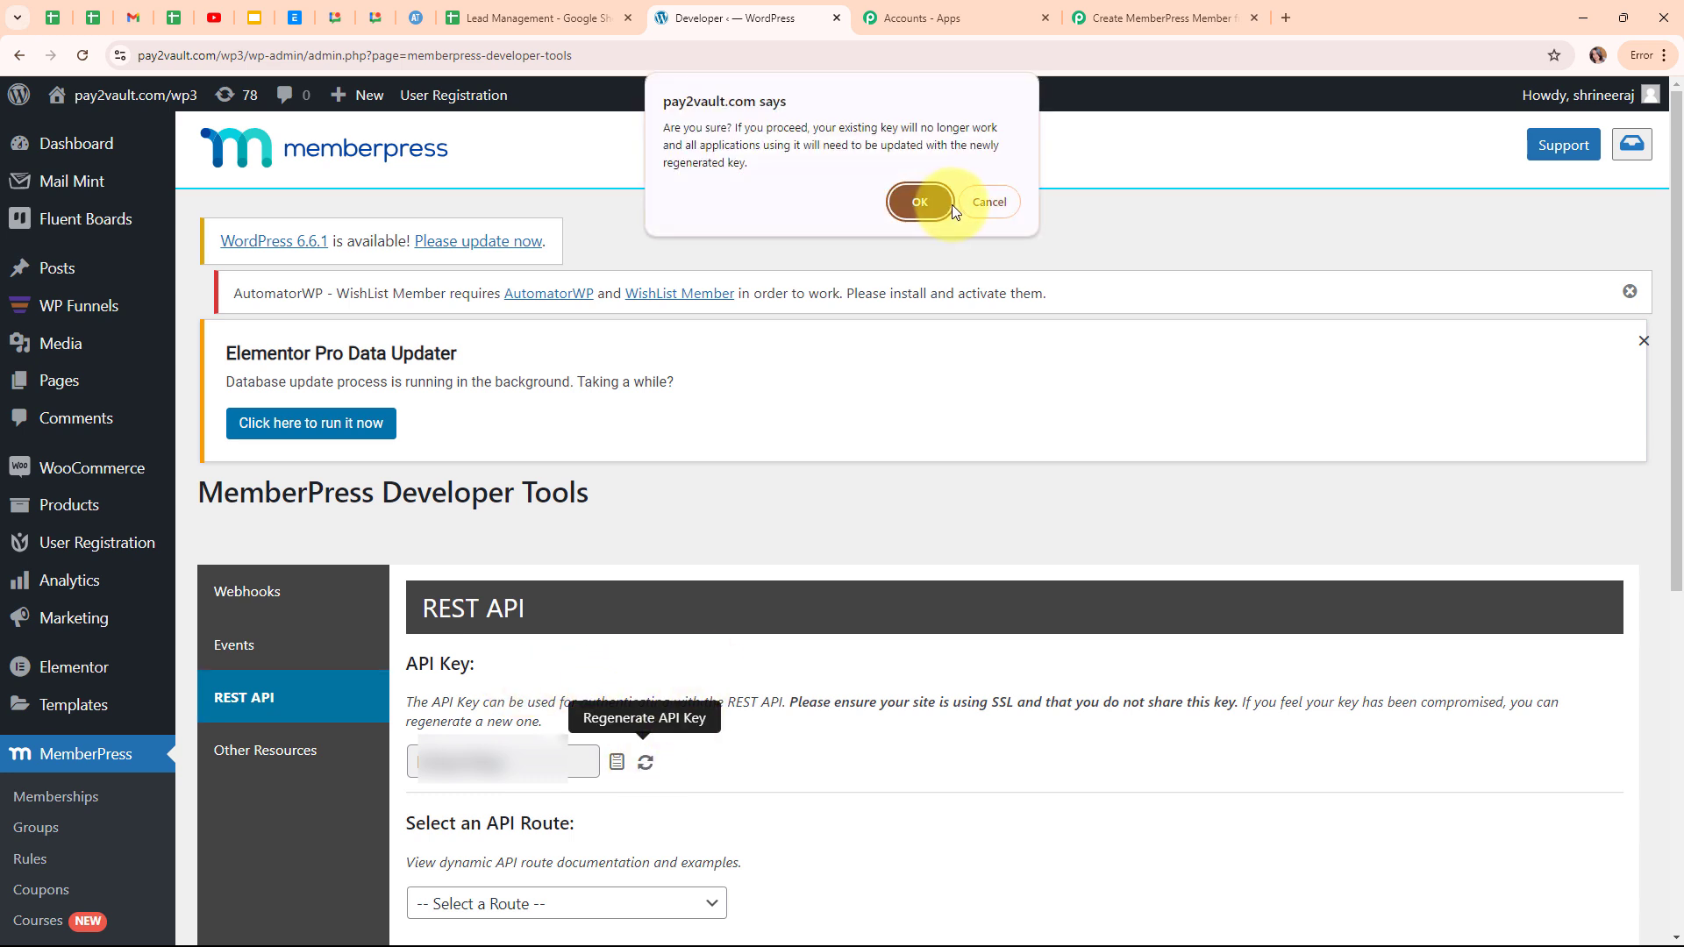
pyautogui.click(930, 202)
pyautogui.click(623, 762)
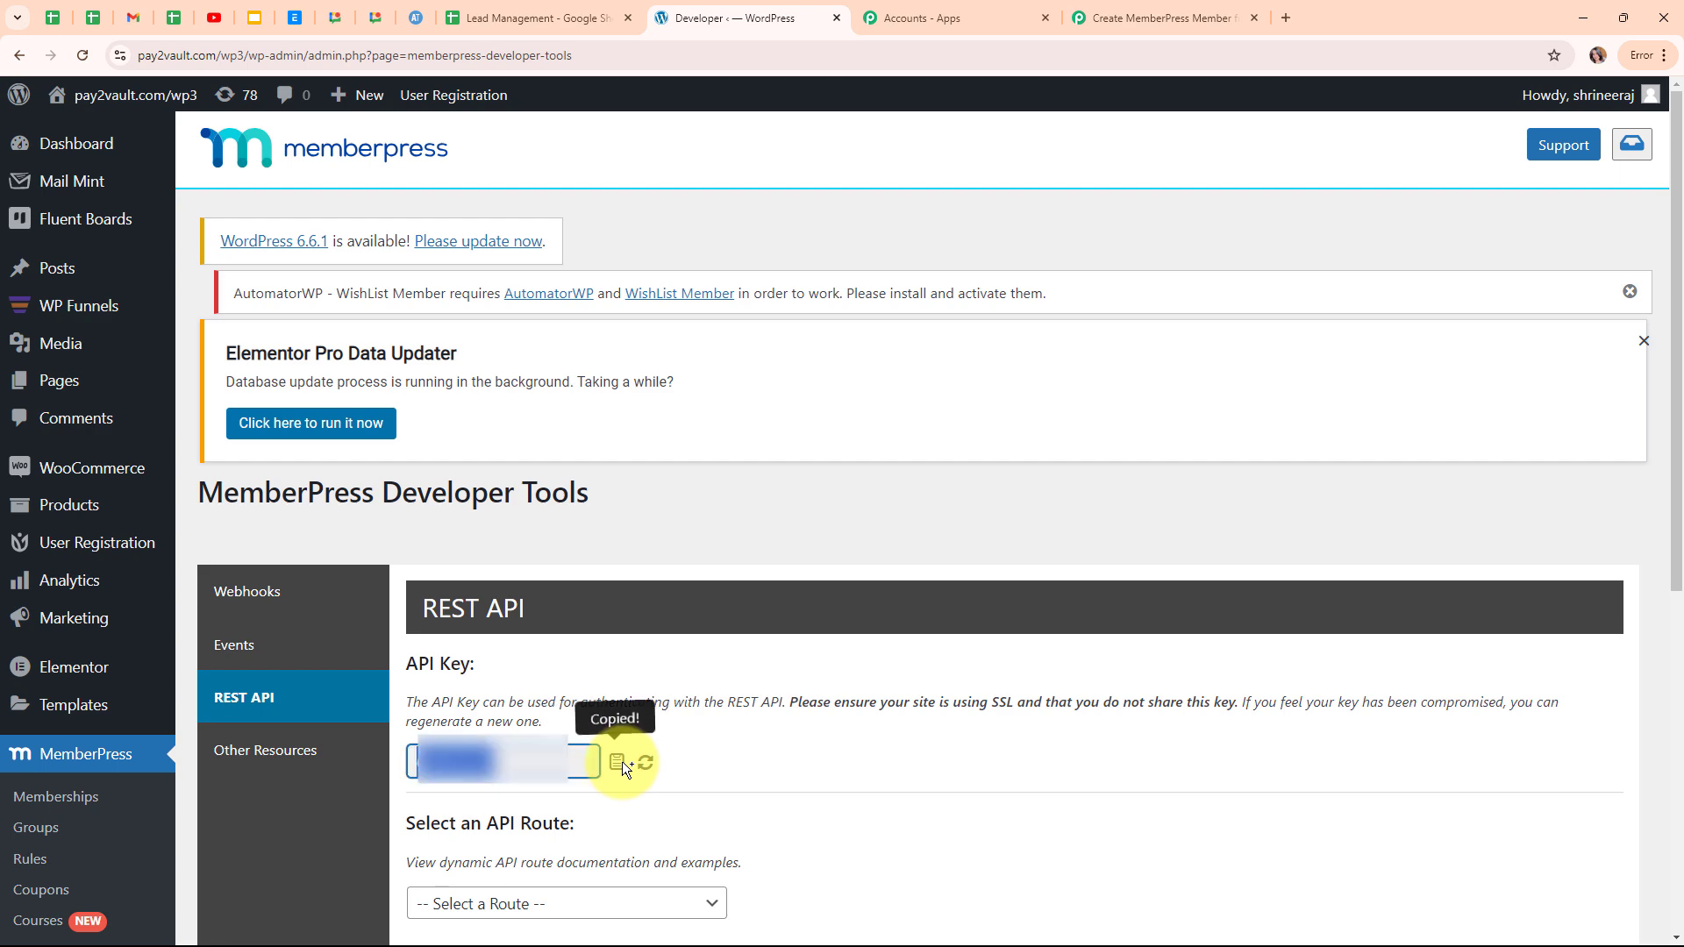
pyautogui.click(1138, 10)
pyautogui.click(842, 602)
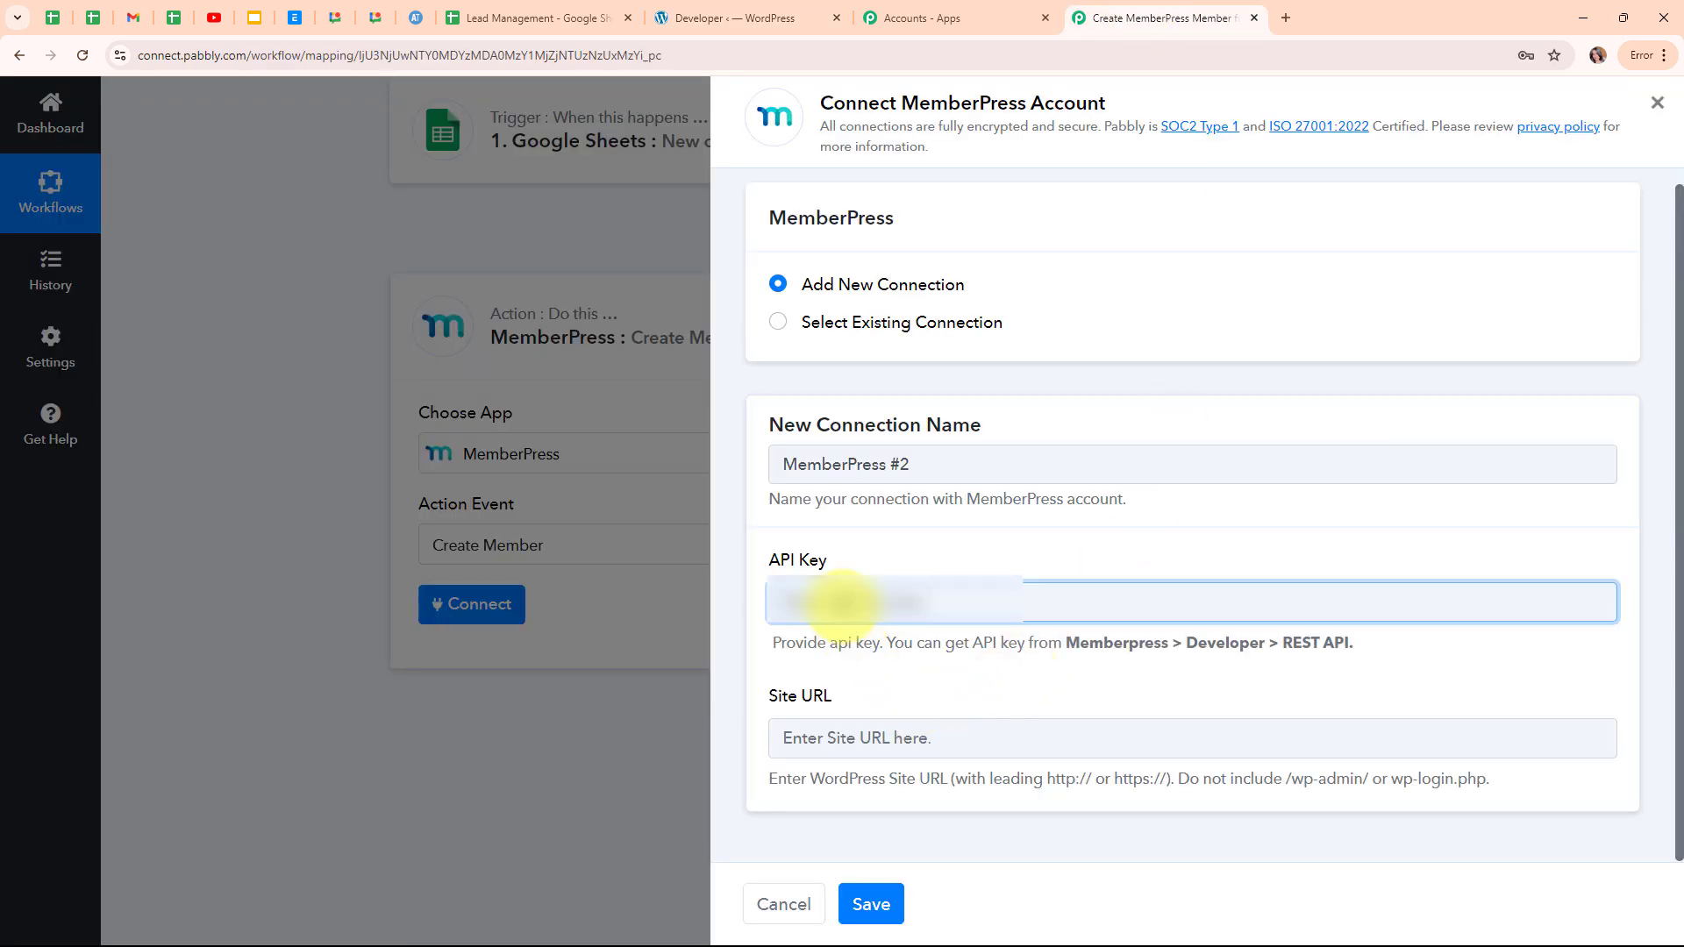
pyautogui.hotkey('ctrl', 'v')
pyautogui.click(959, 544)
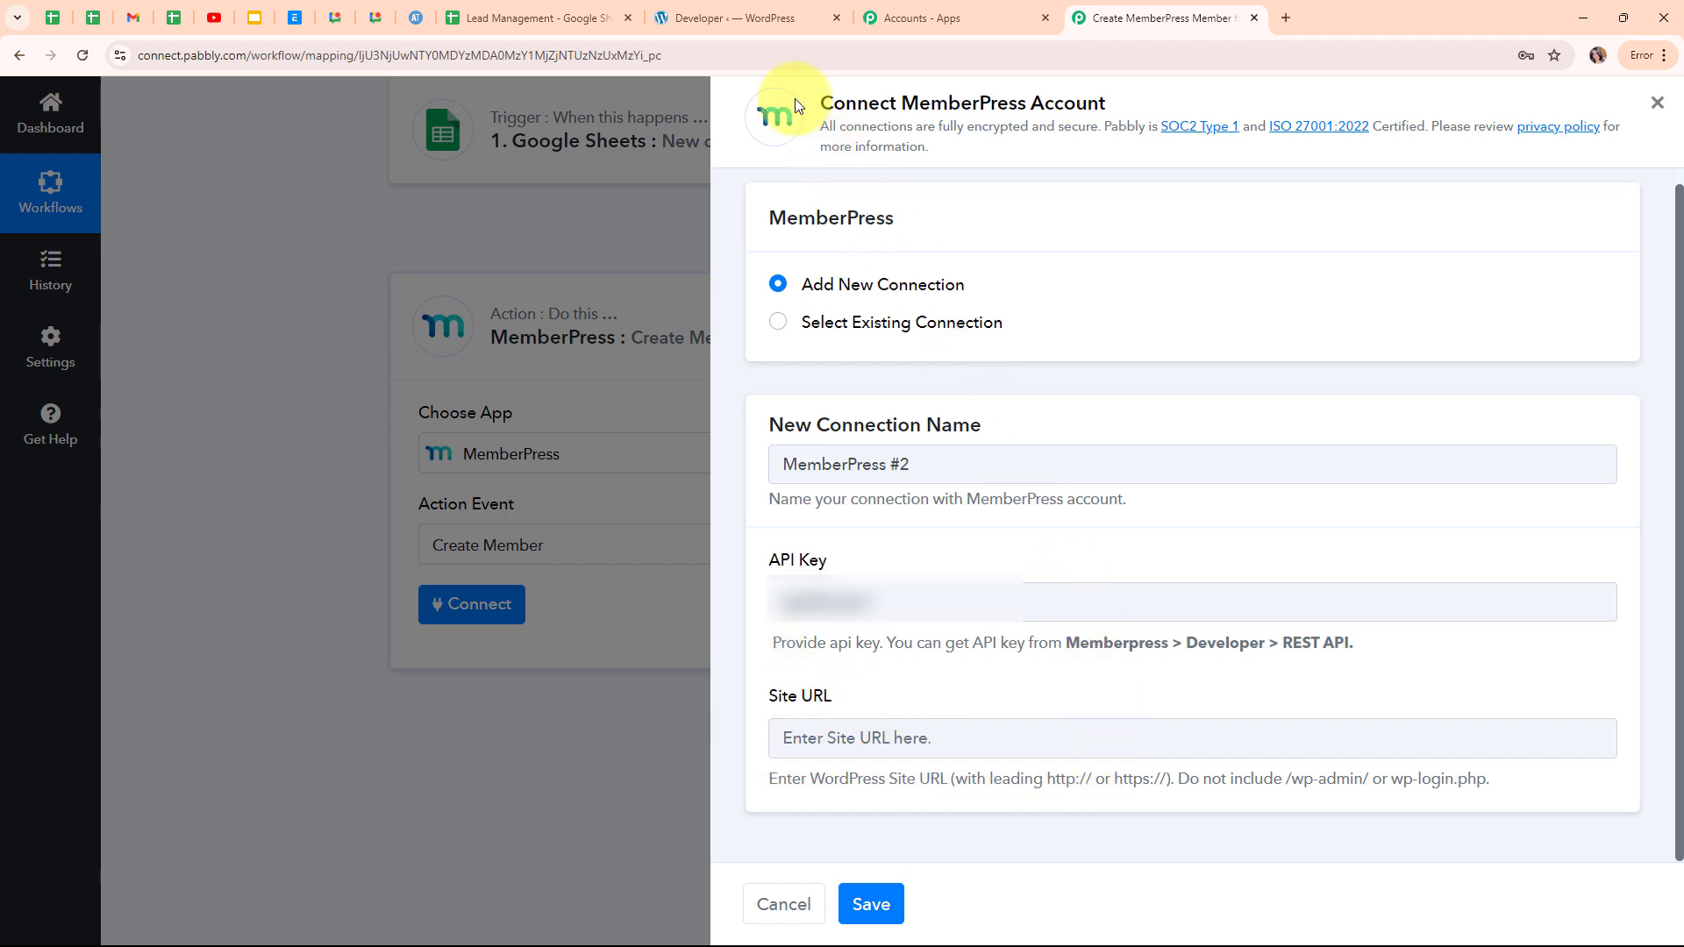
pyautogui.click(693, 19)
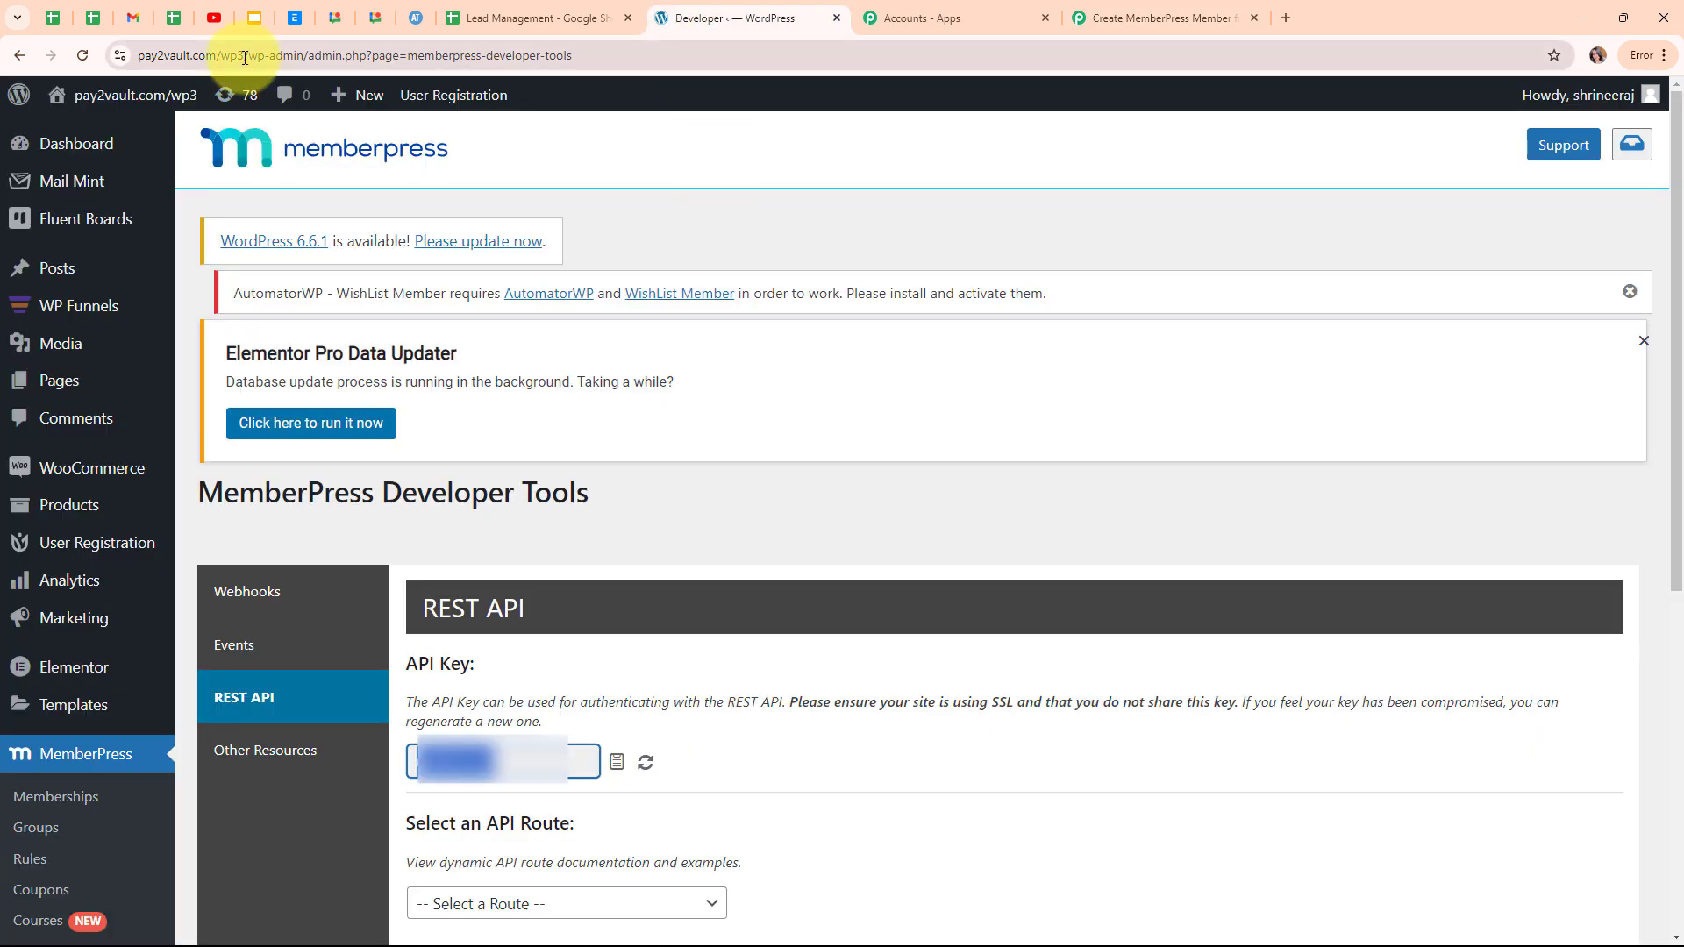
pyautogui.moveTo(245, 57); pyautogui.dragTo(136, 53)
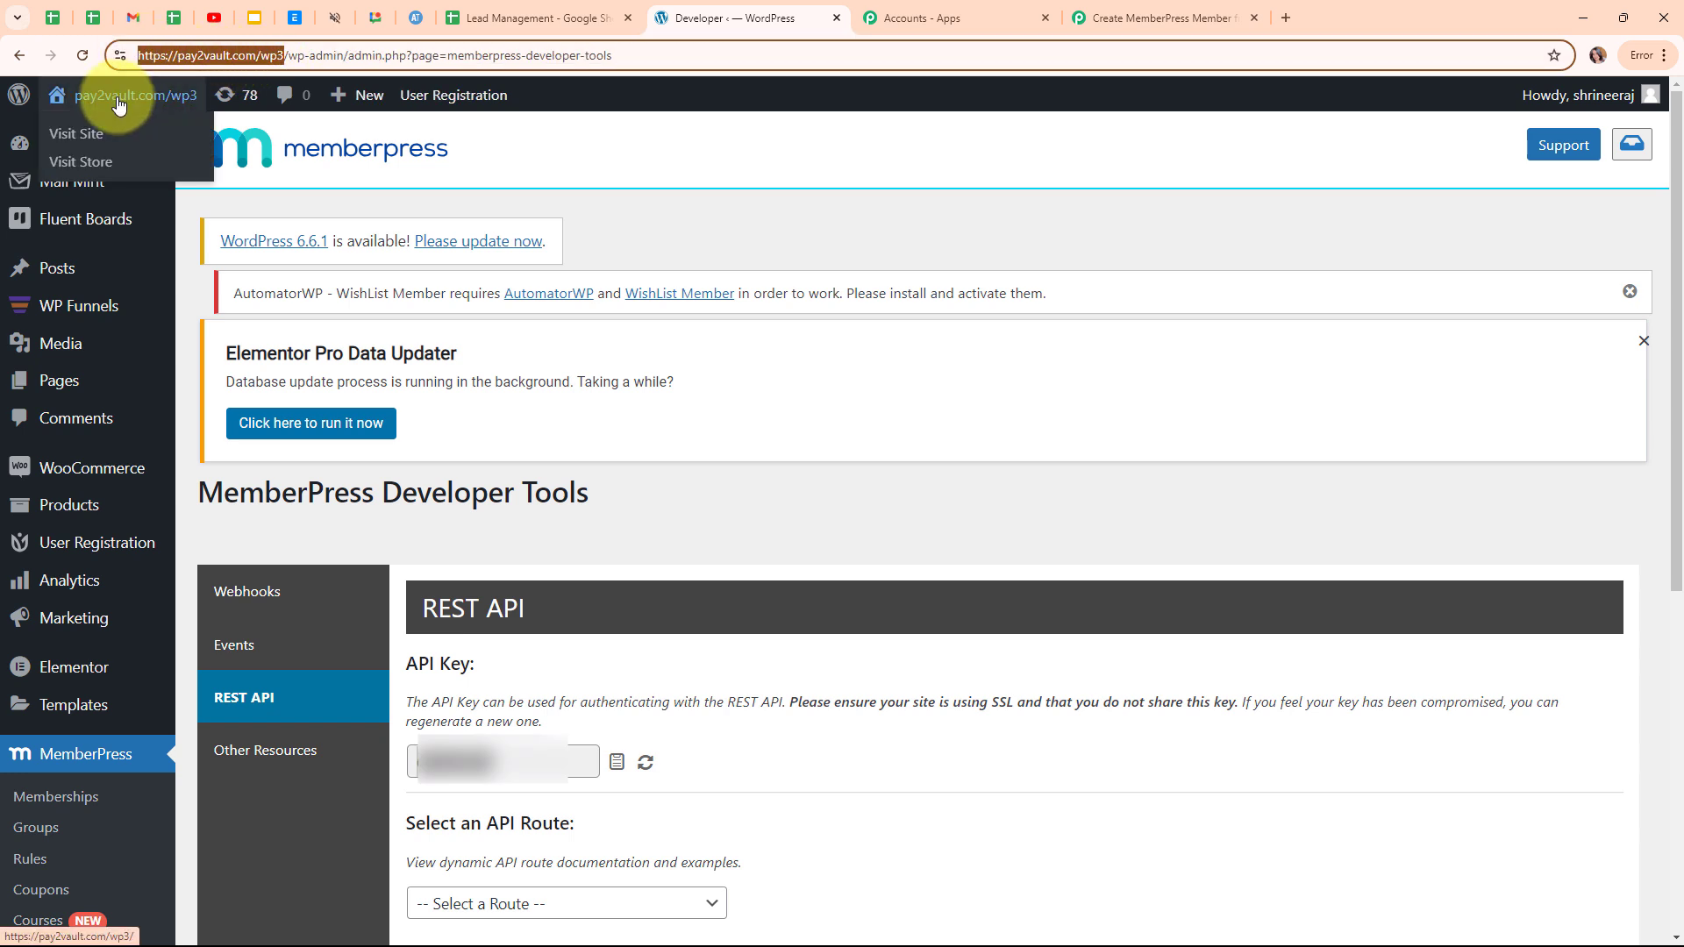
pyautogui.click(1132, 17)
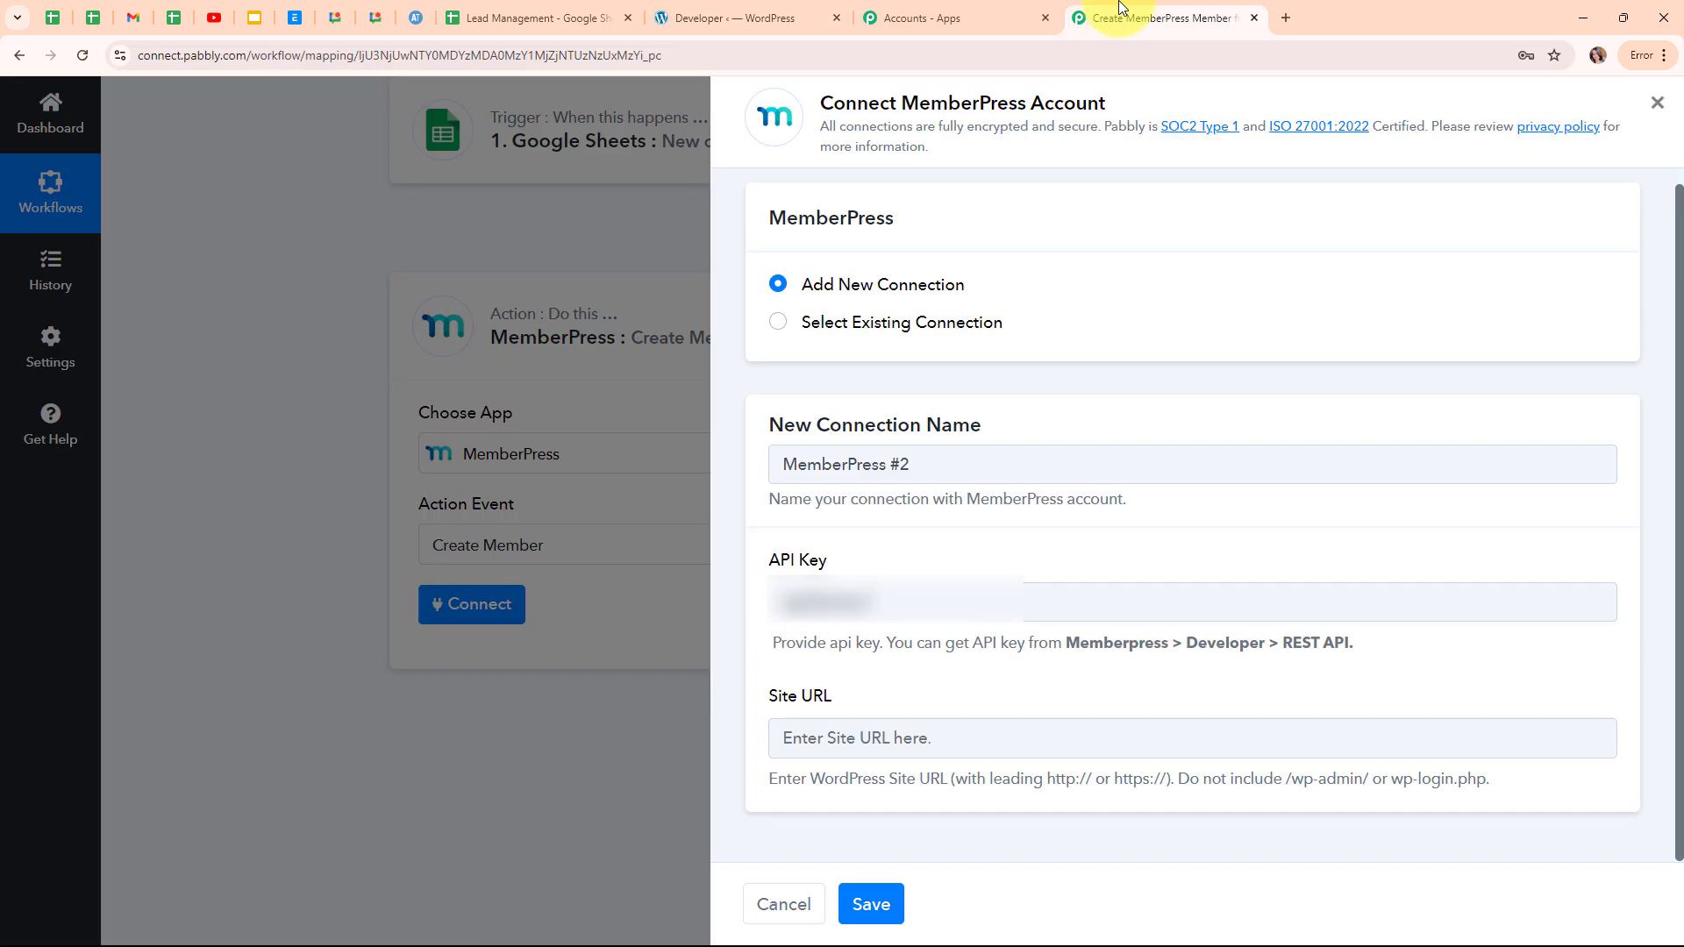
pyautogui.click(893, 729)
pyautogui.hotkey('ctrl', 'v')
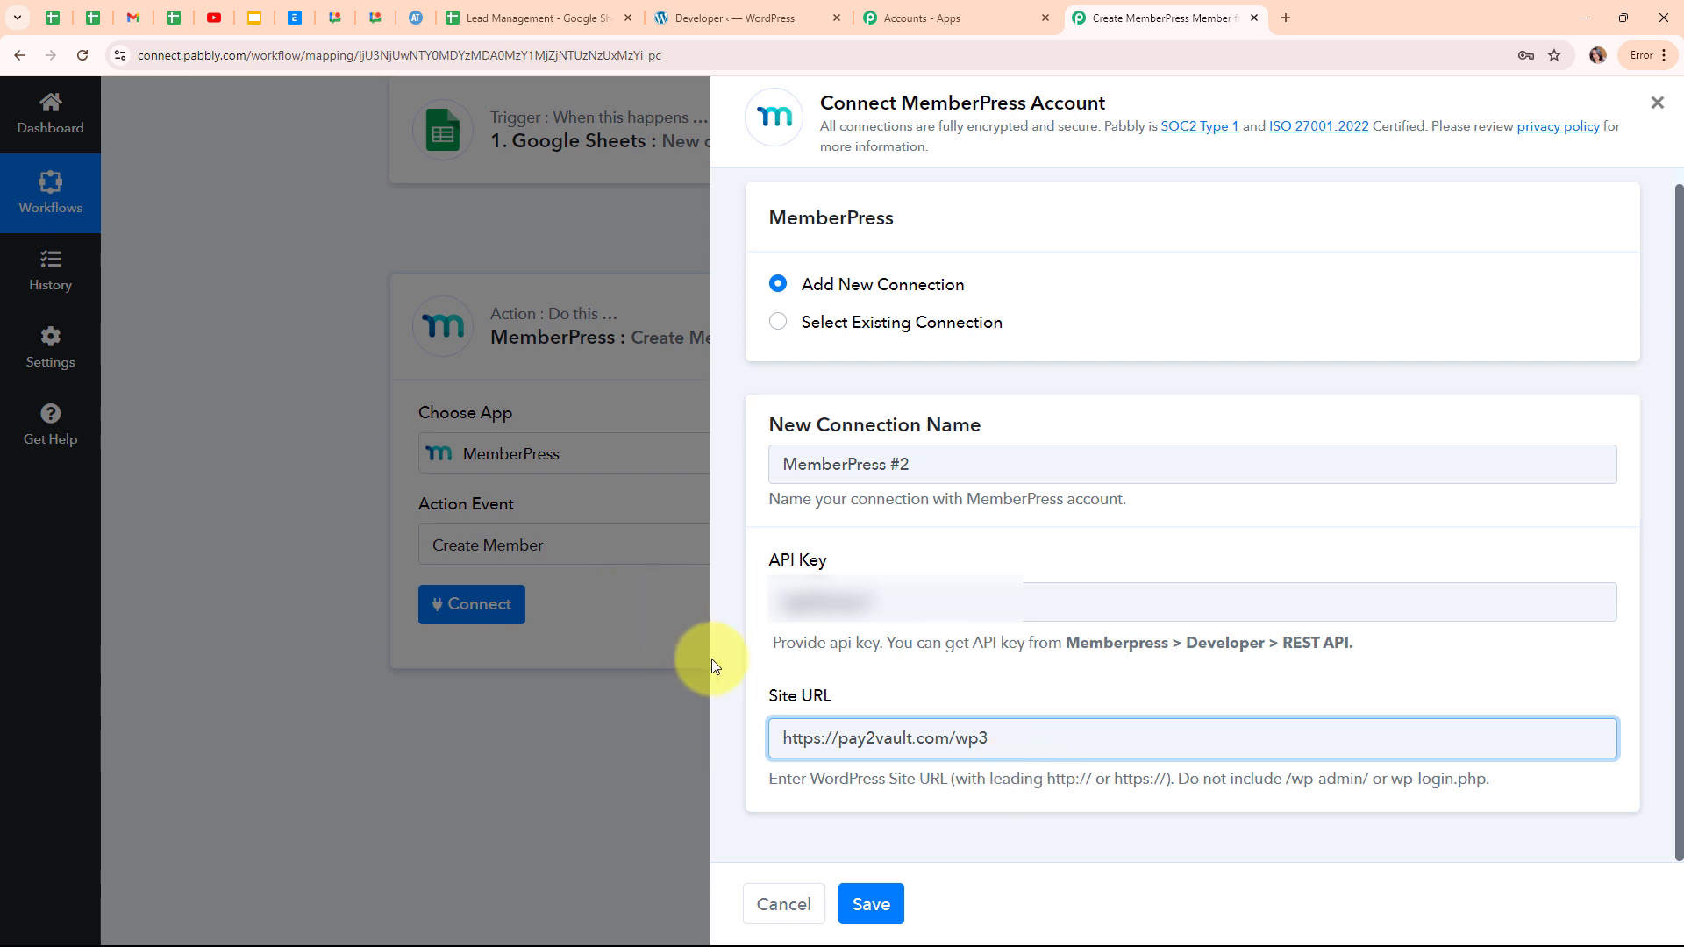
pyautogui.click(890, 898)
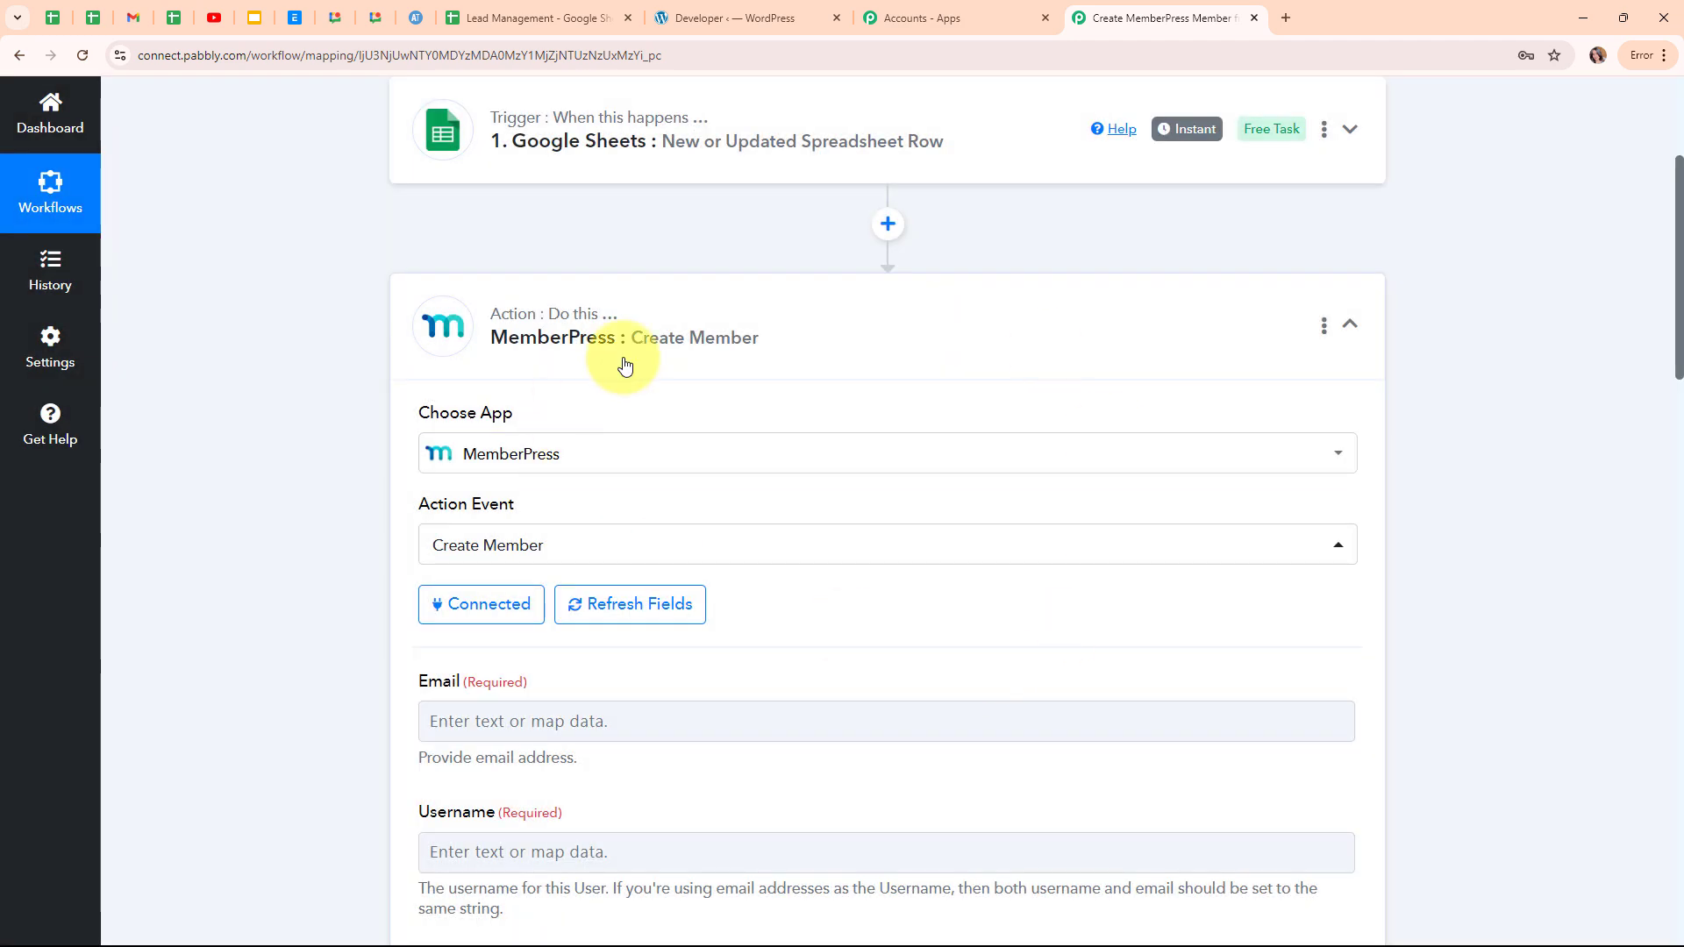
# Map Email from '1. Google Sheets: New or Updated Spreadsheet Row' into the Create Member Email field.
pyautogui.scroll(-4, 930, 619)
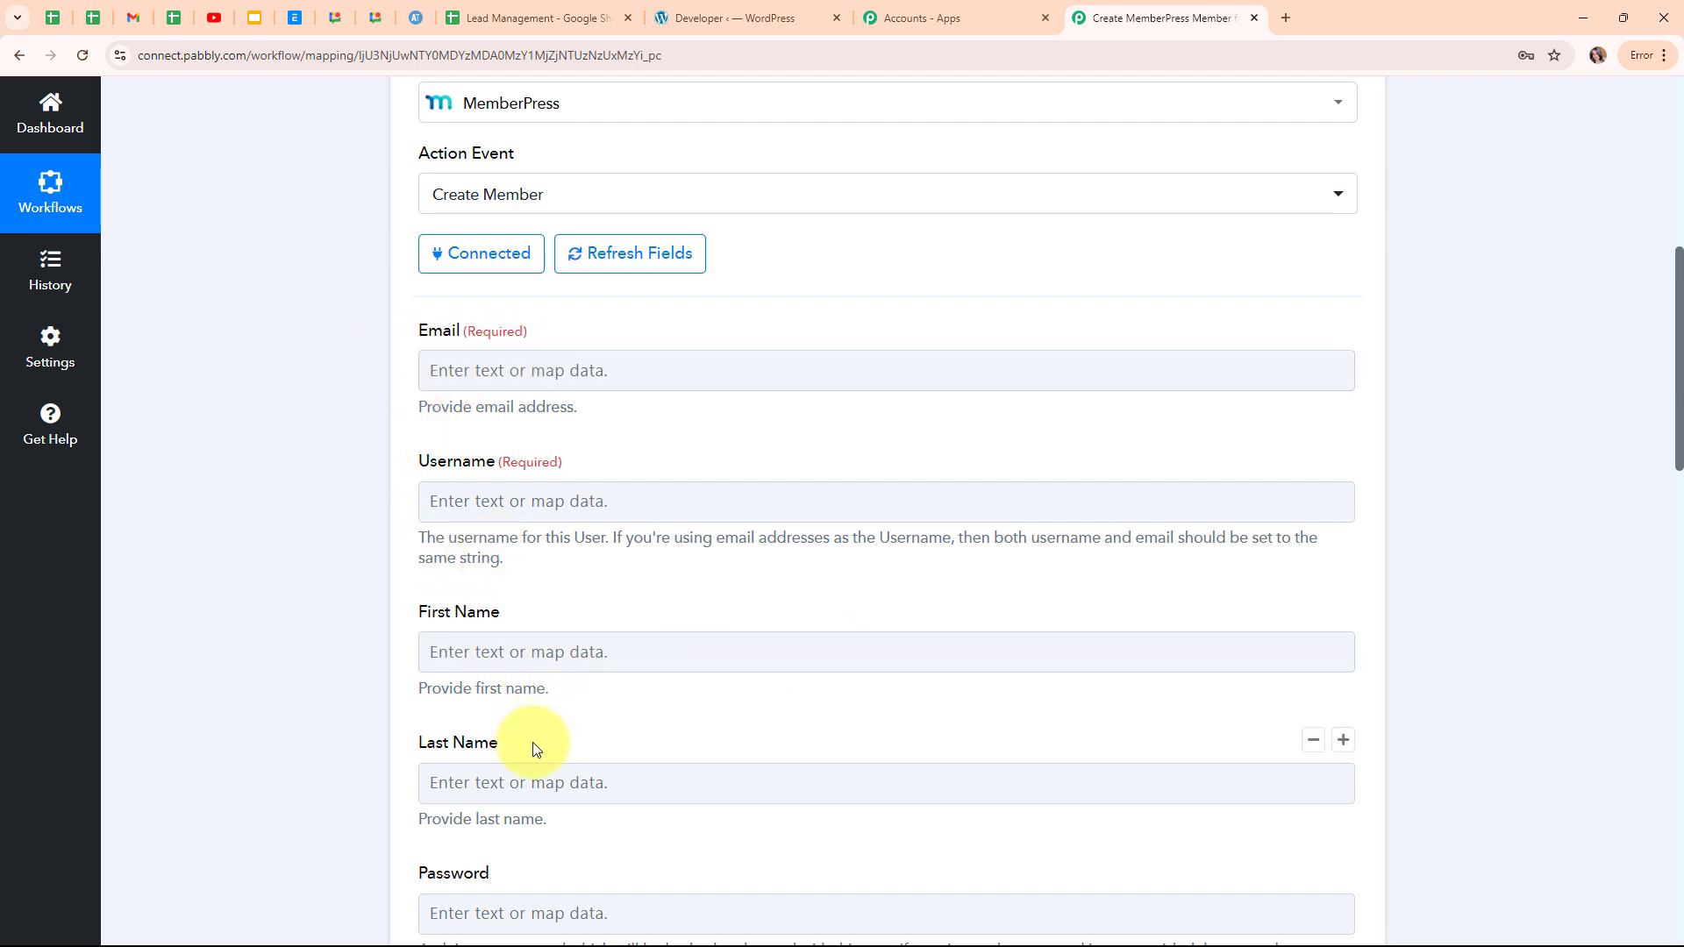
pyautogui.click(452, 364)
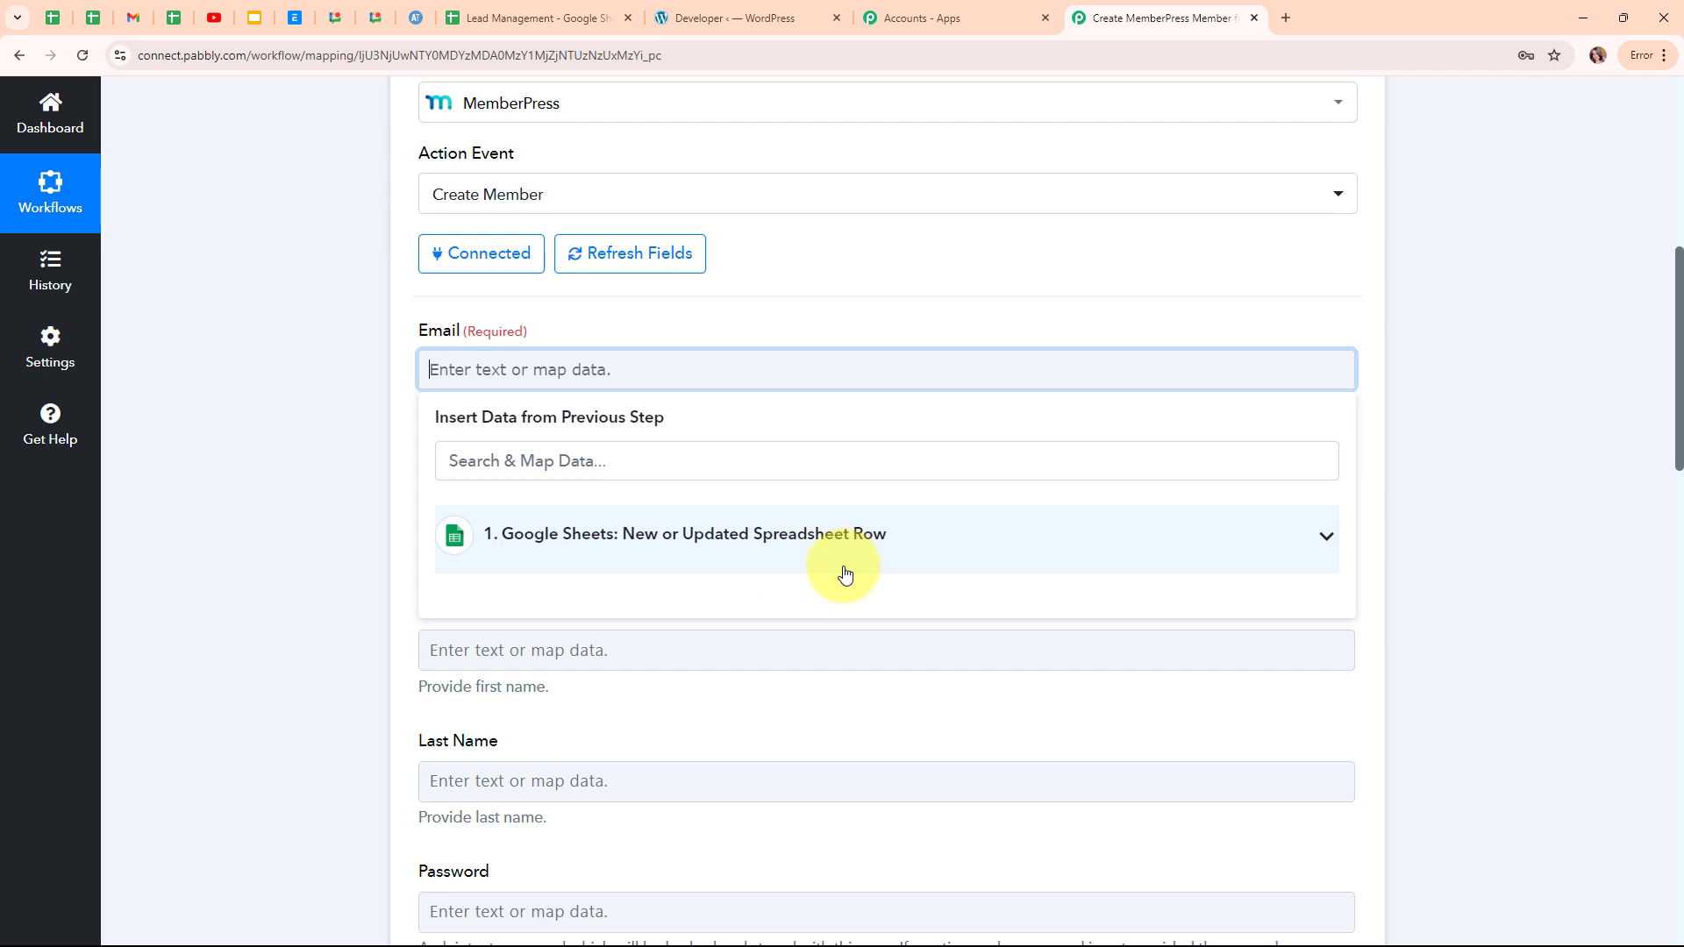
pyautogui.click(648, 549)
pyautogui.scroll(-2, 798, 684)
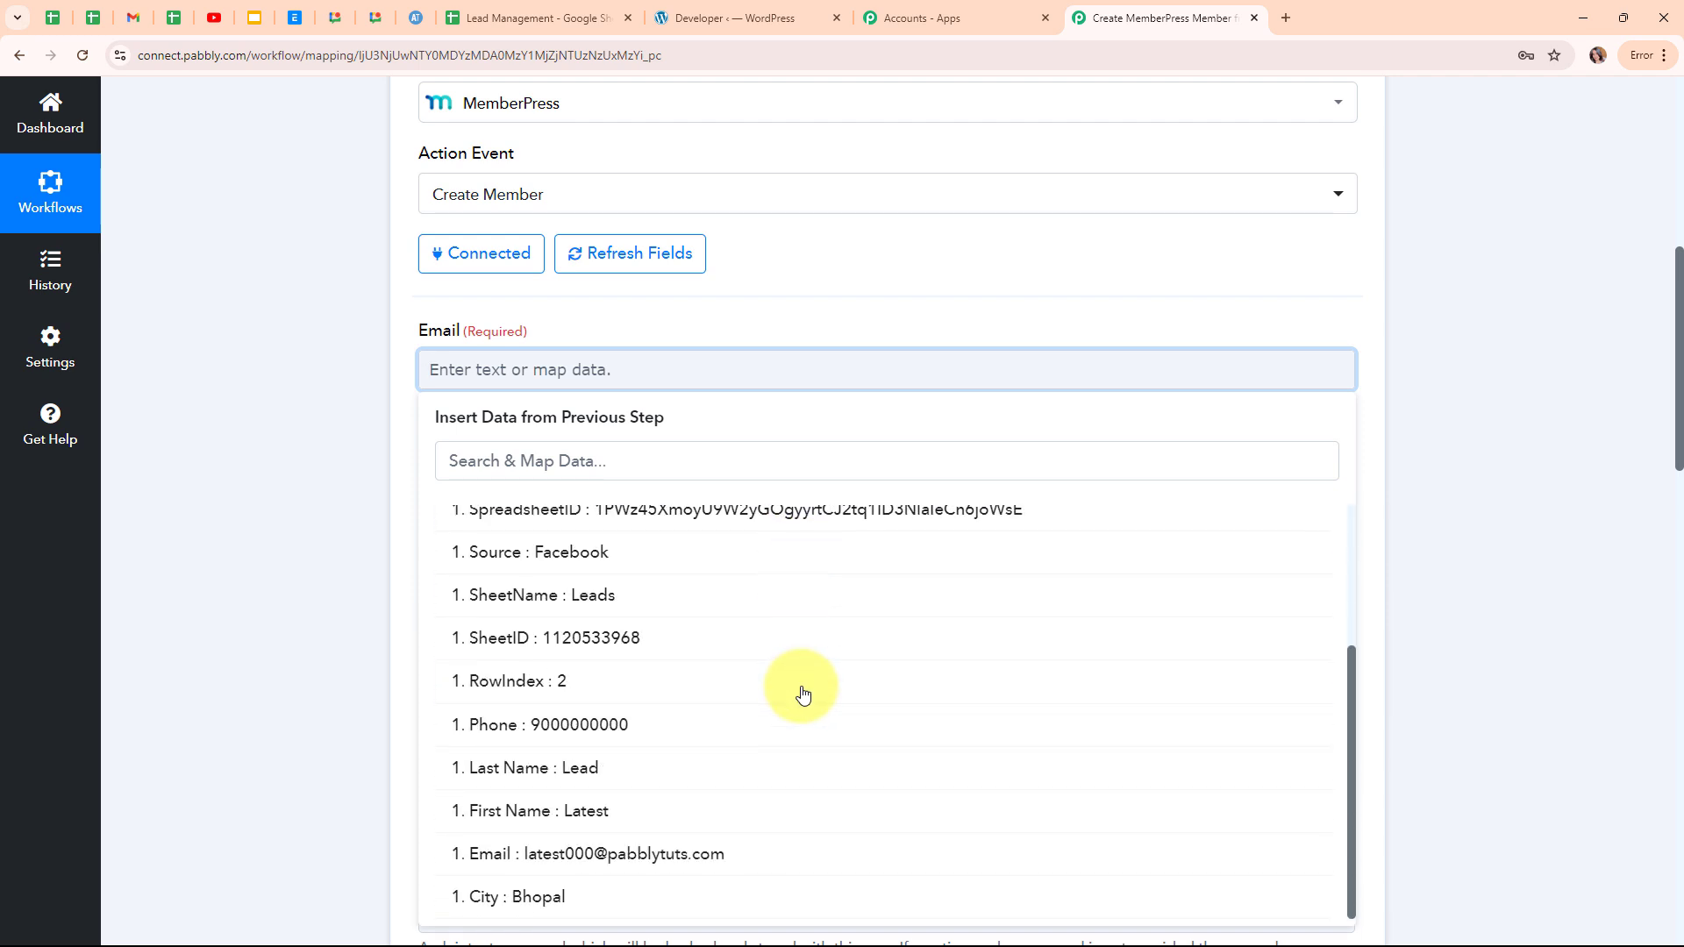
pyautogui.click(795, 858)
pyautogui.click(162, 444)
pyautogui.scroll(-1, 729, 560)
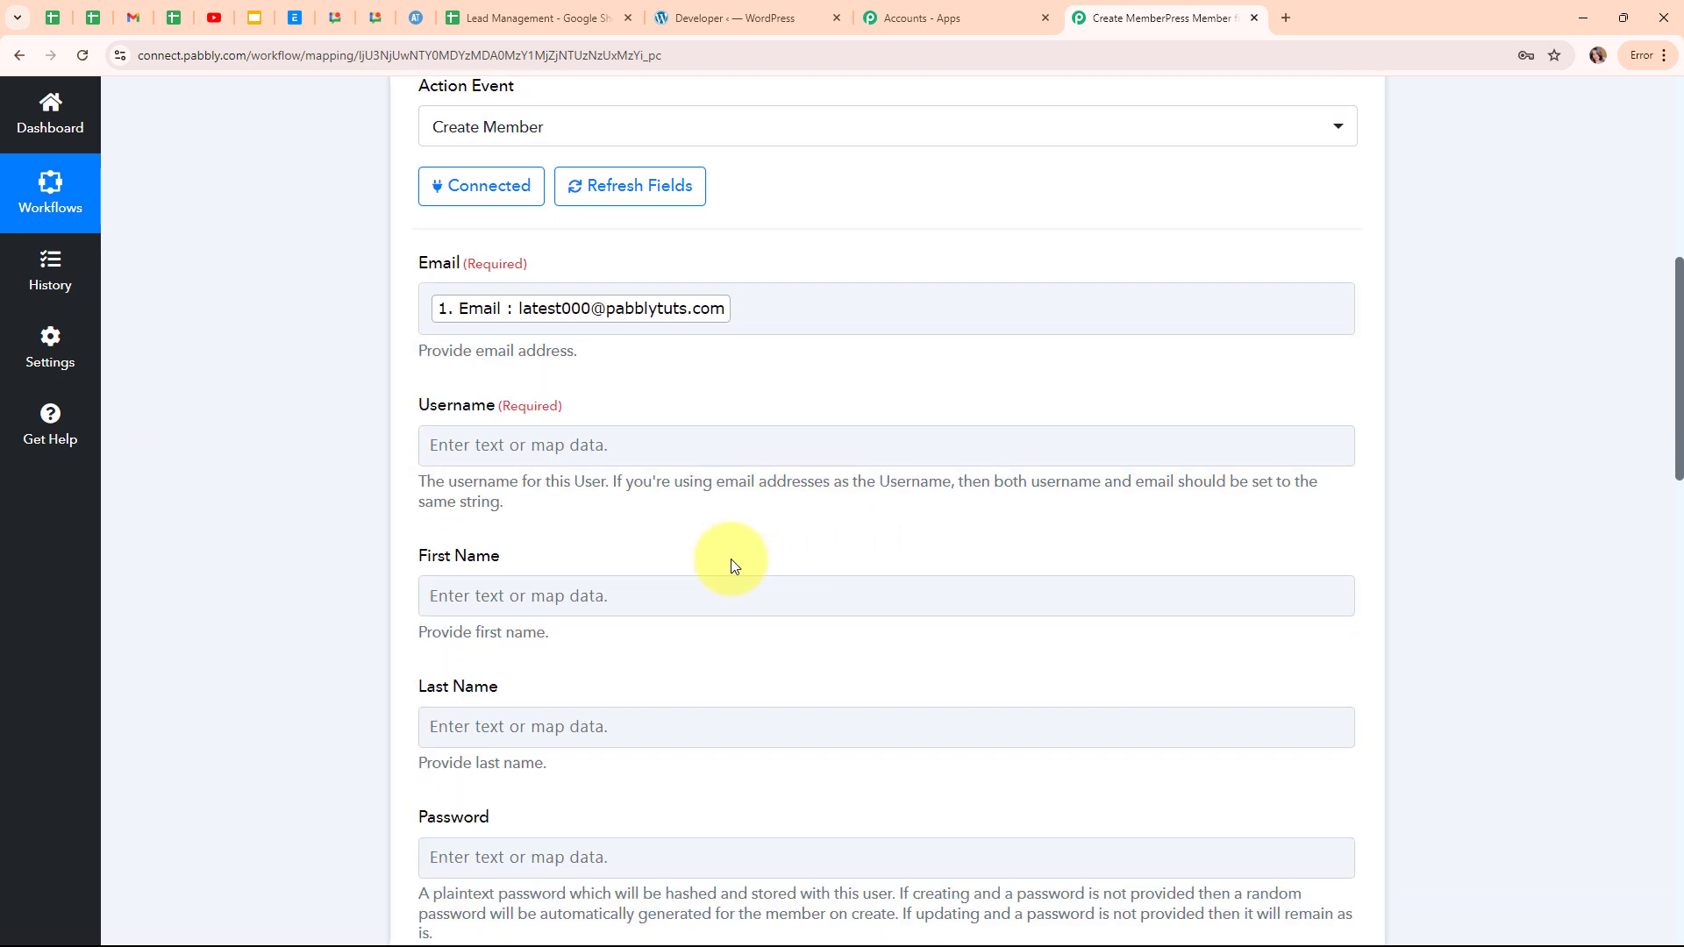
pyautogui.scroll(-1, 734, 564)
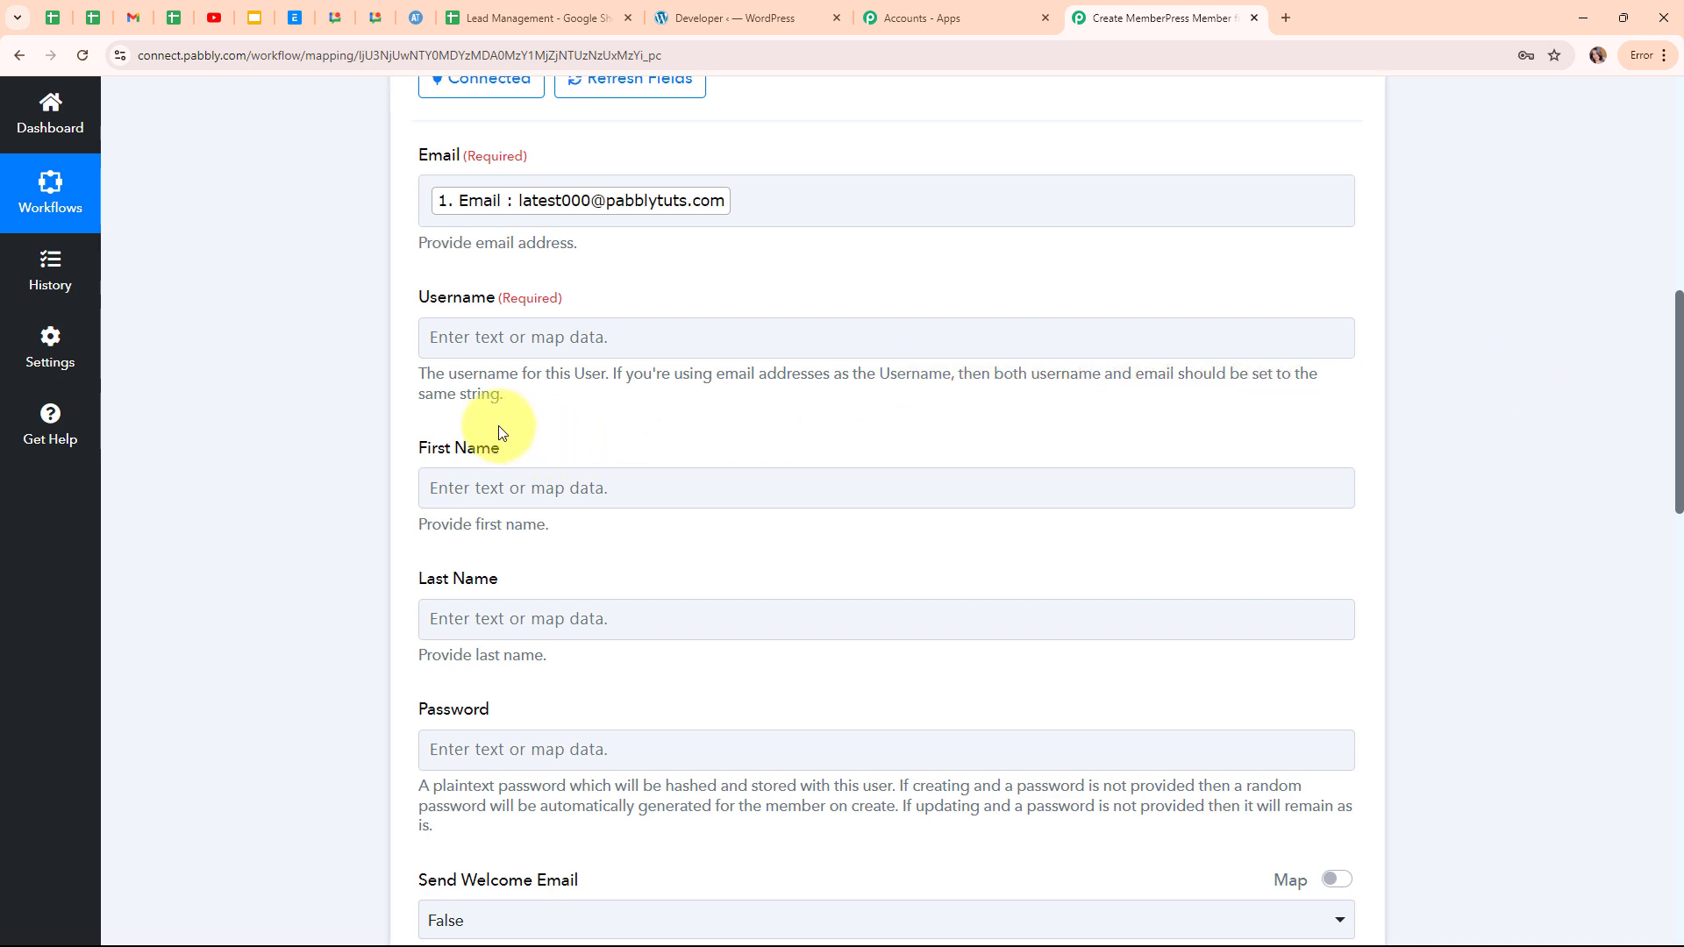
# Map the sheet's Email value into the Username field.
pyautogui.click(521, 323)
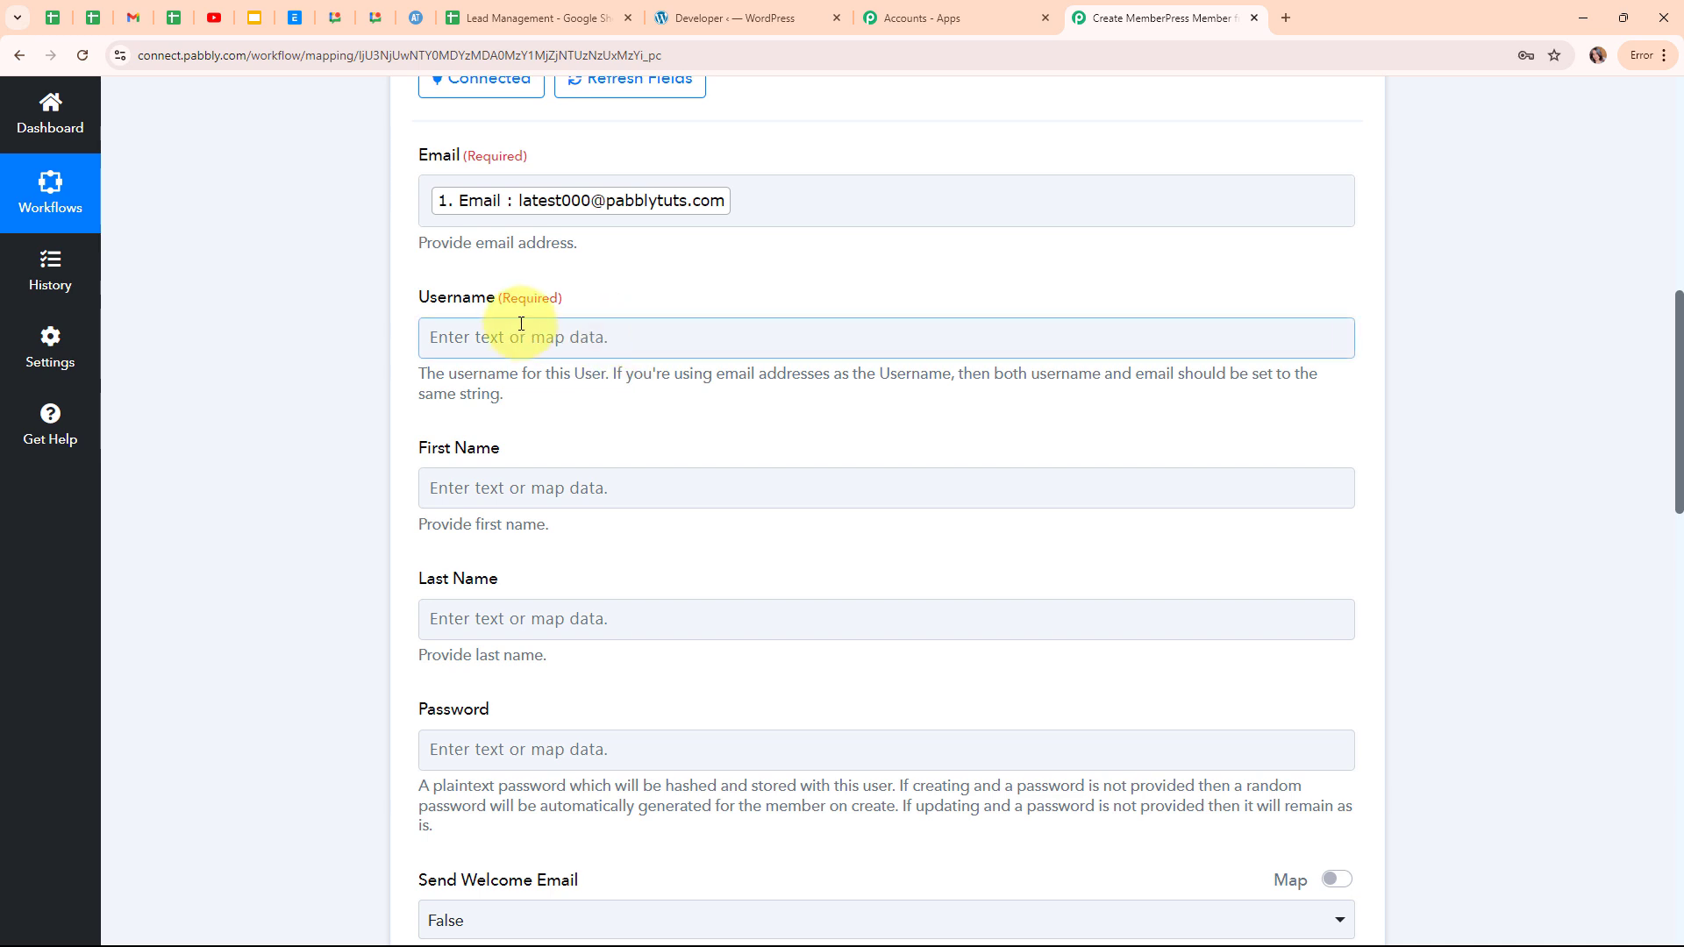
pyautogui.click(478, 343)
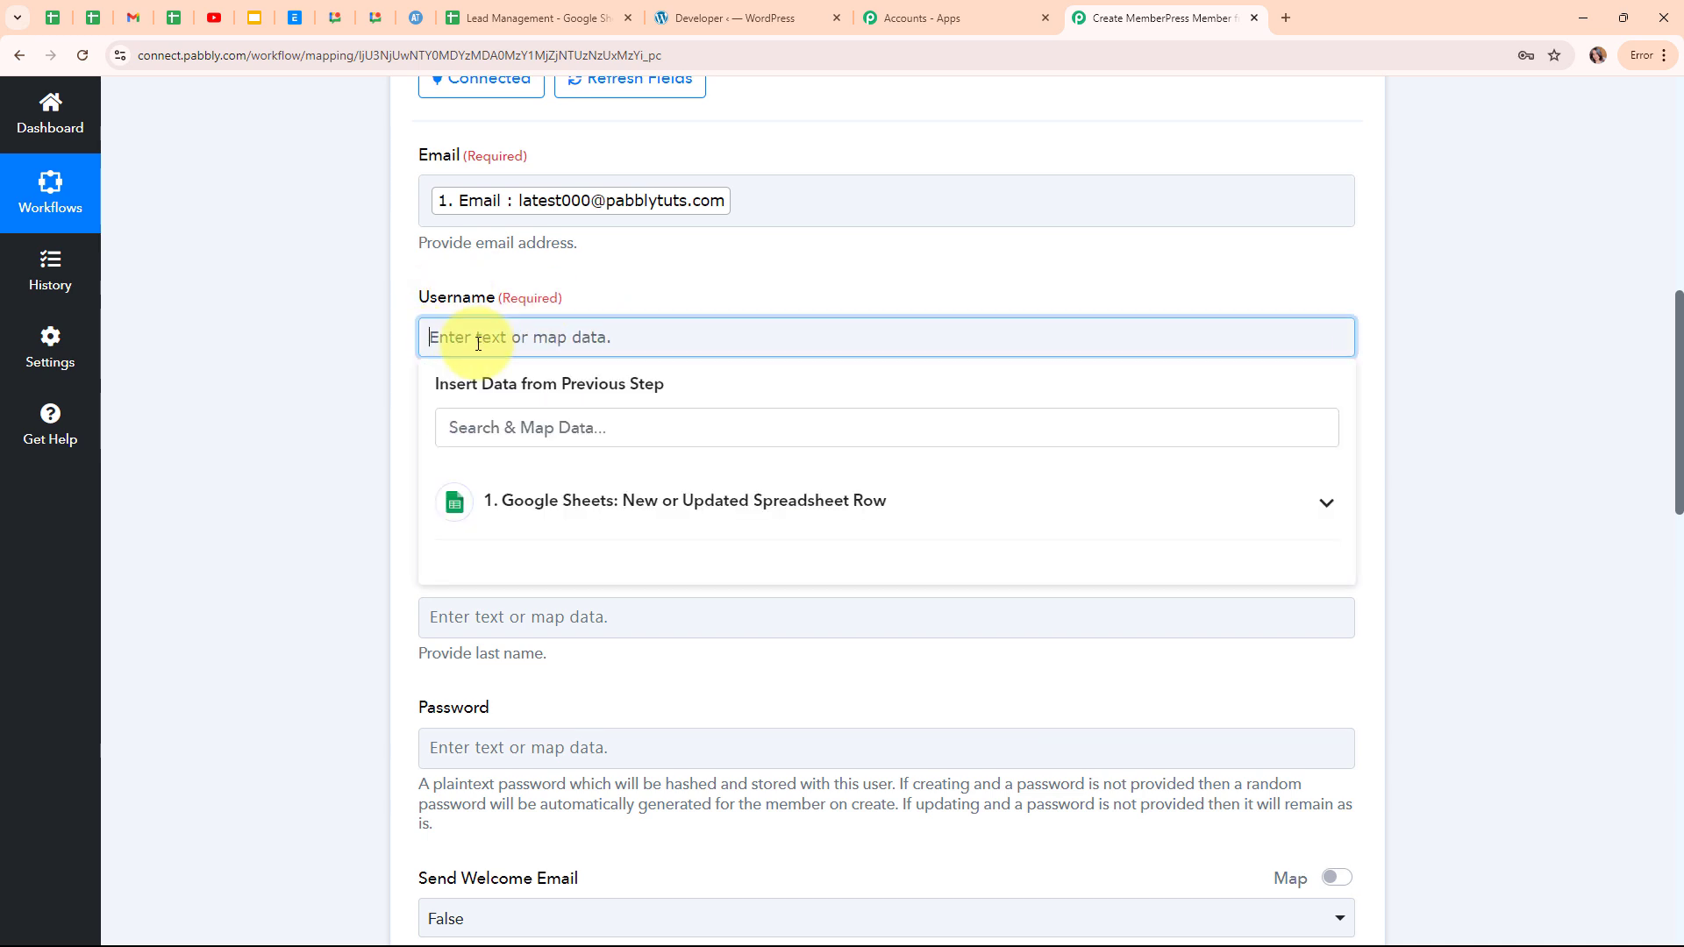
pyautogui.click(620, 511)
pyautogui.scroll(-2, 671, 702)
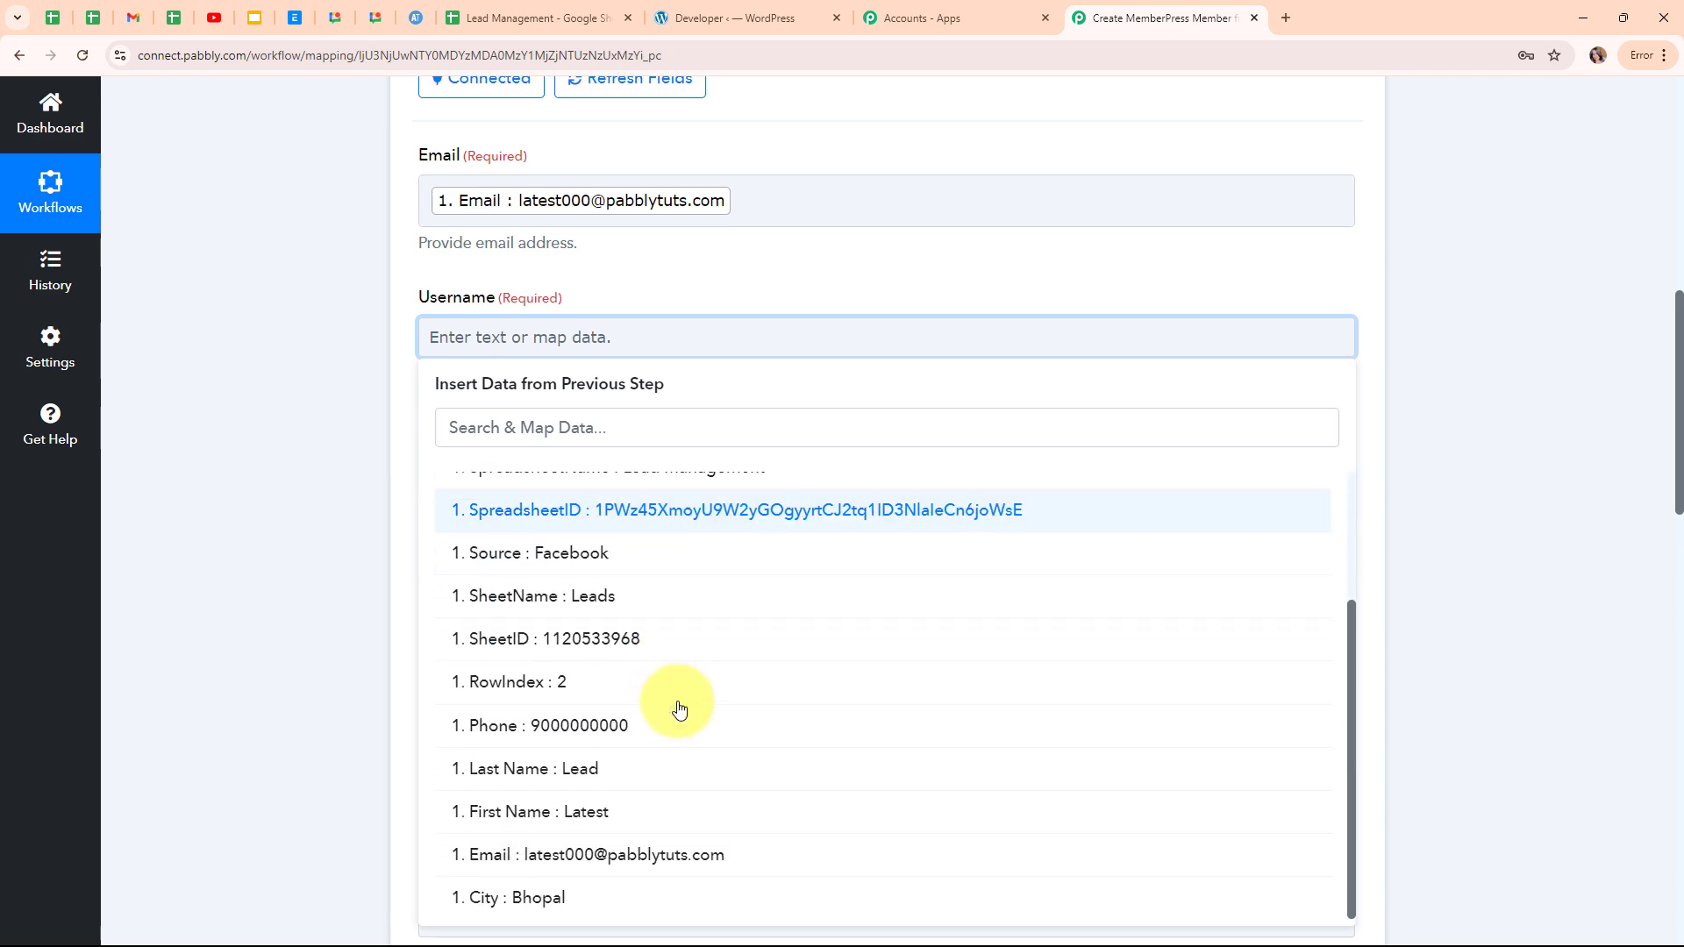
pyautogui.click(698, 863)
pyautogui.click(252, 564)
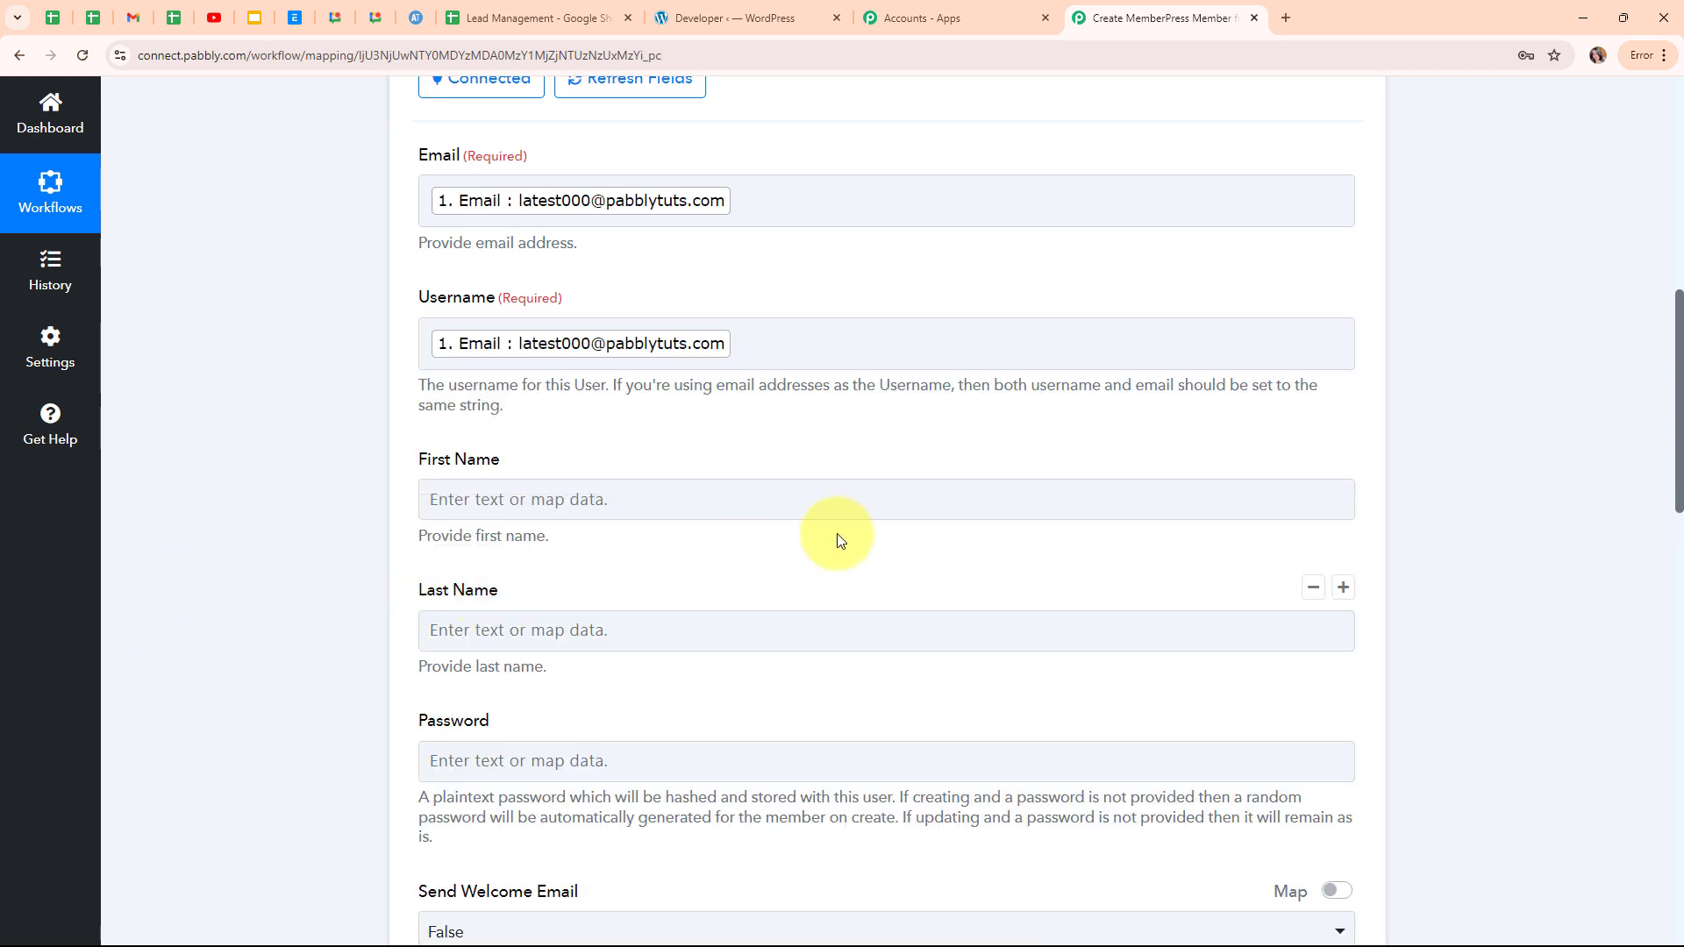
pyautogui.scroll(-3, 875, 526)
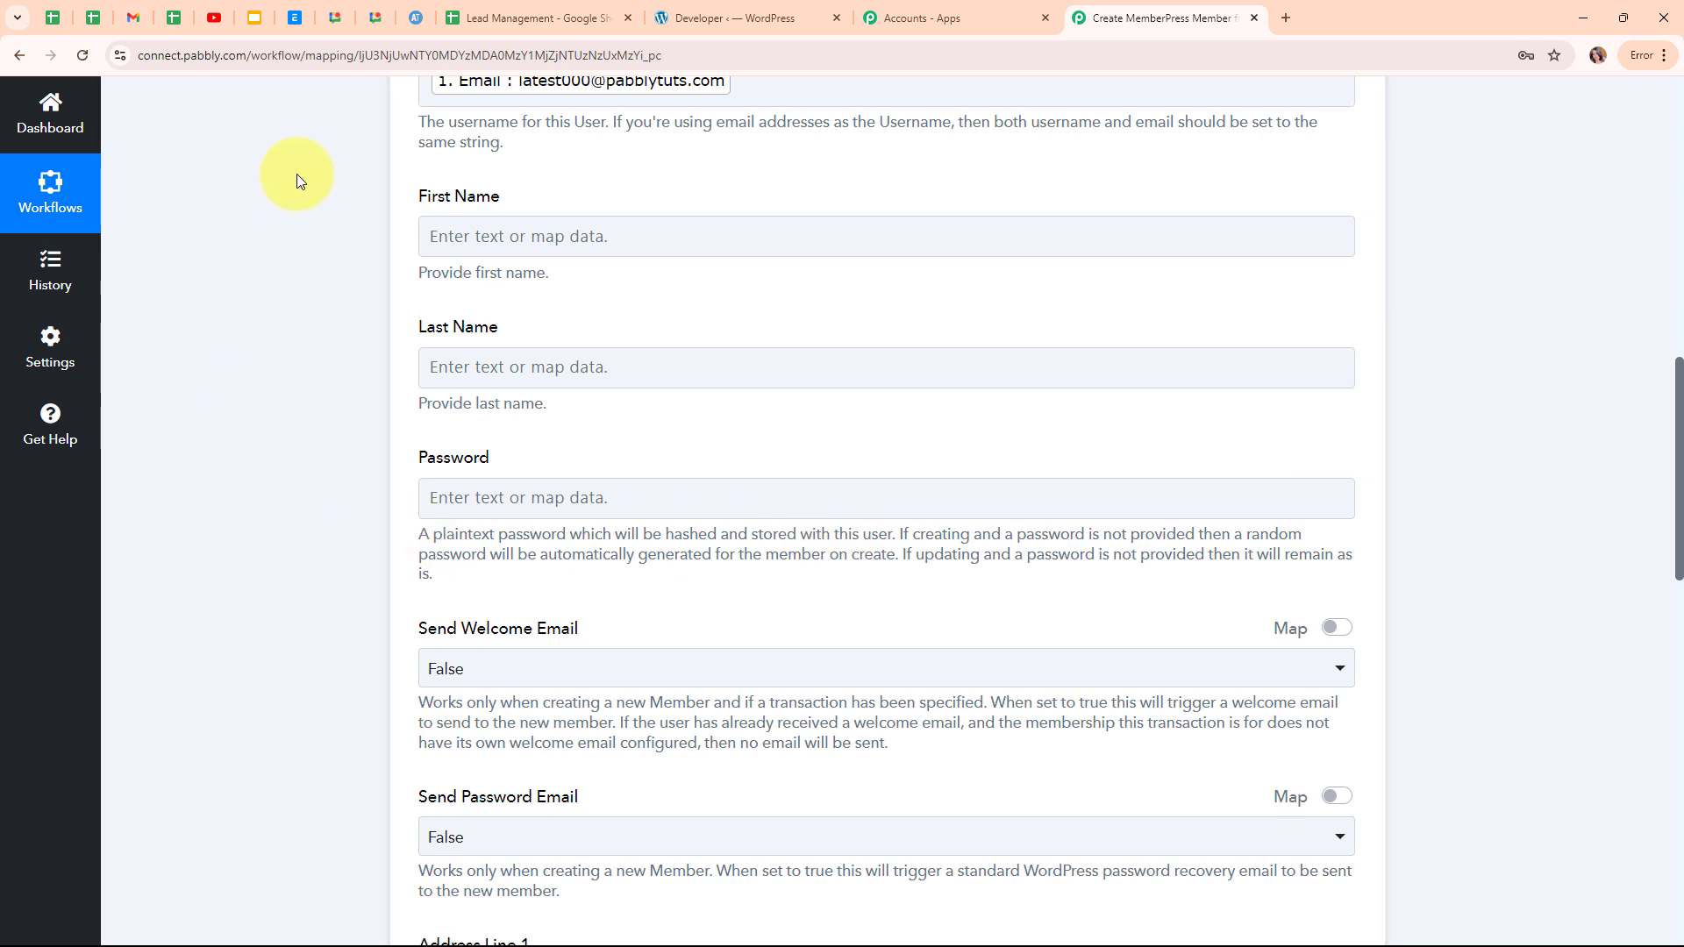
# Map the sheet's First Name value into the First Name field.
pyautogui.click(451, 236)
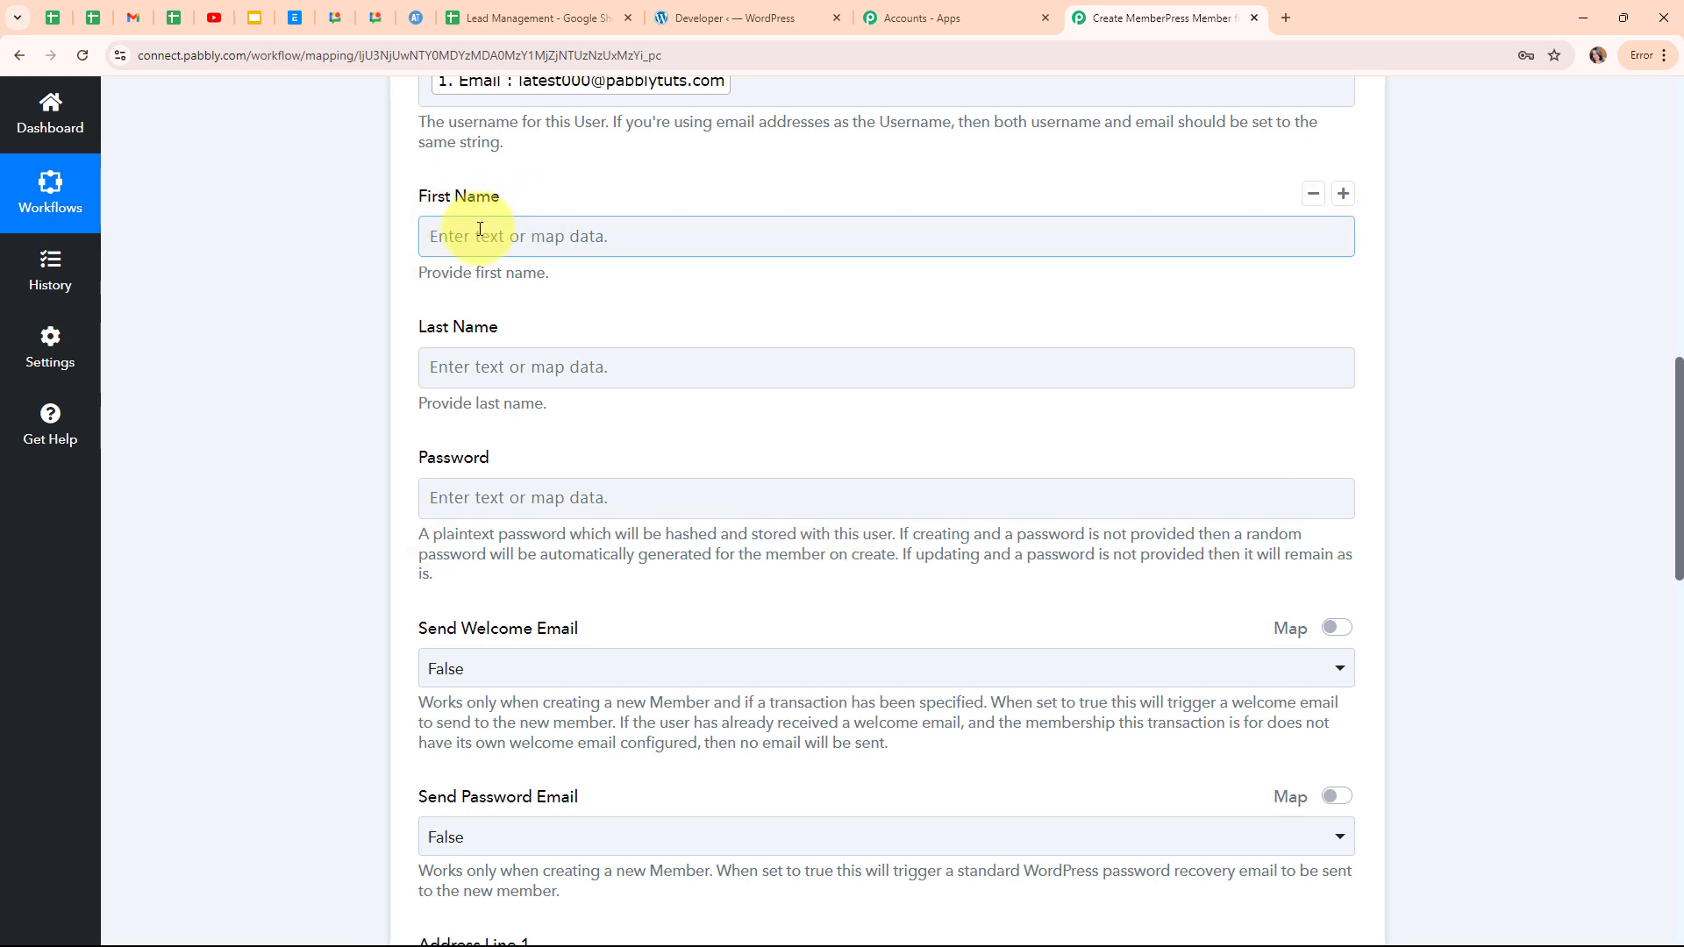
pyautogui.click(451, 236)
pyautogui.click(517, 413)
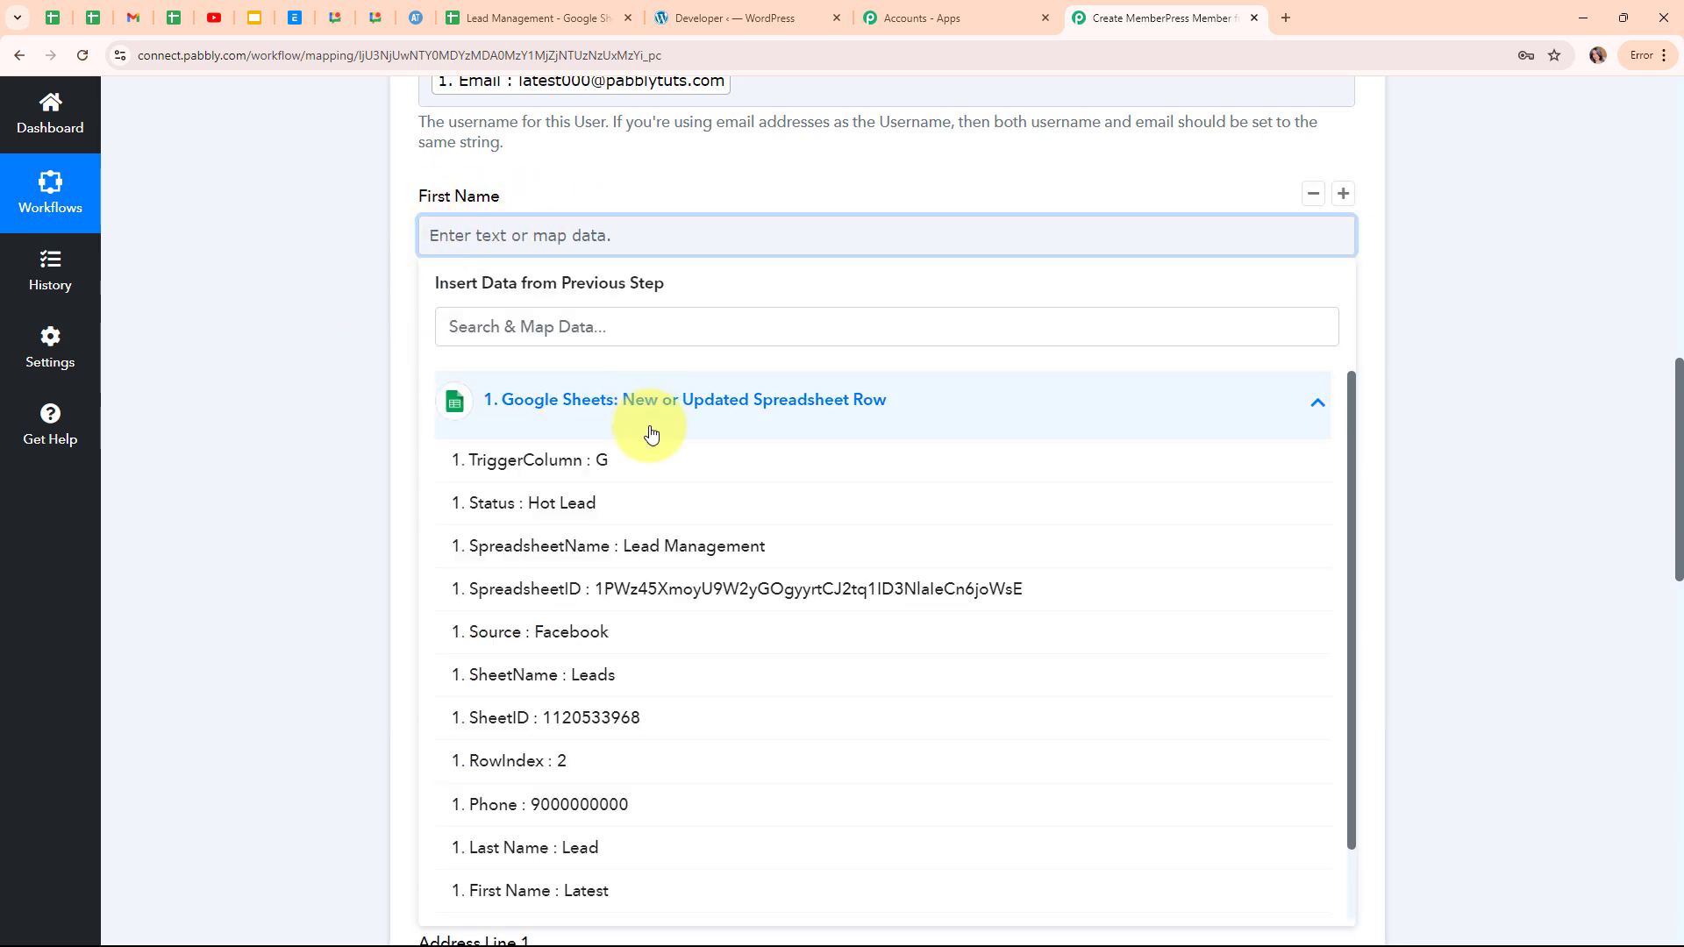
pyautogui.scroll(-1, 685, 676)
pyautogui.click(643, 823)
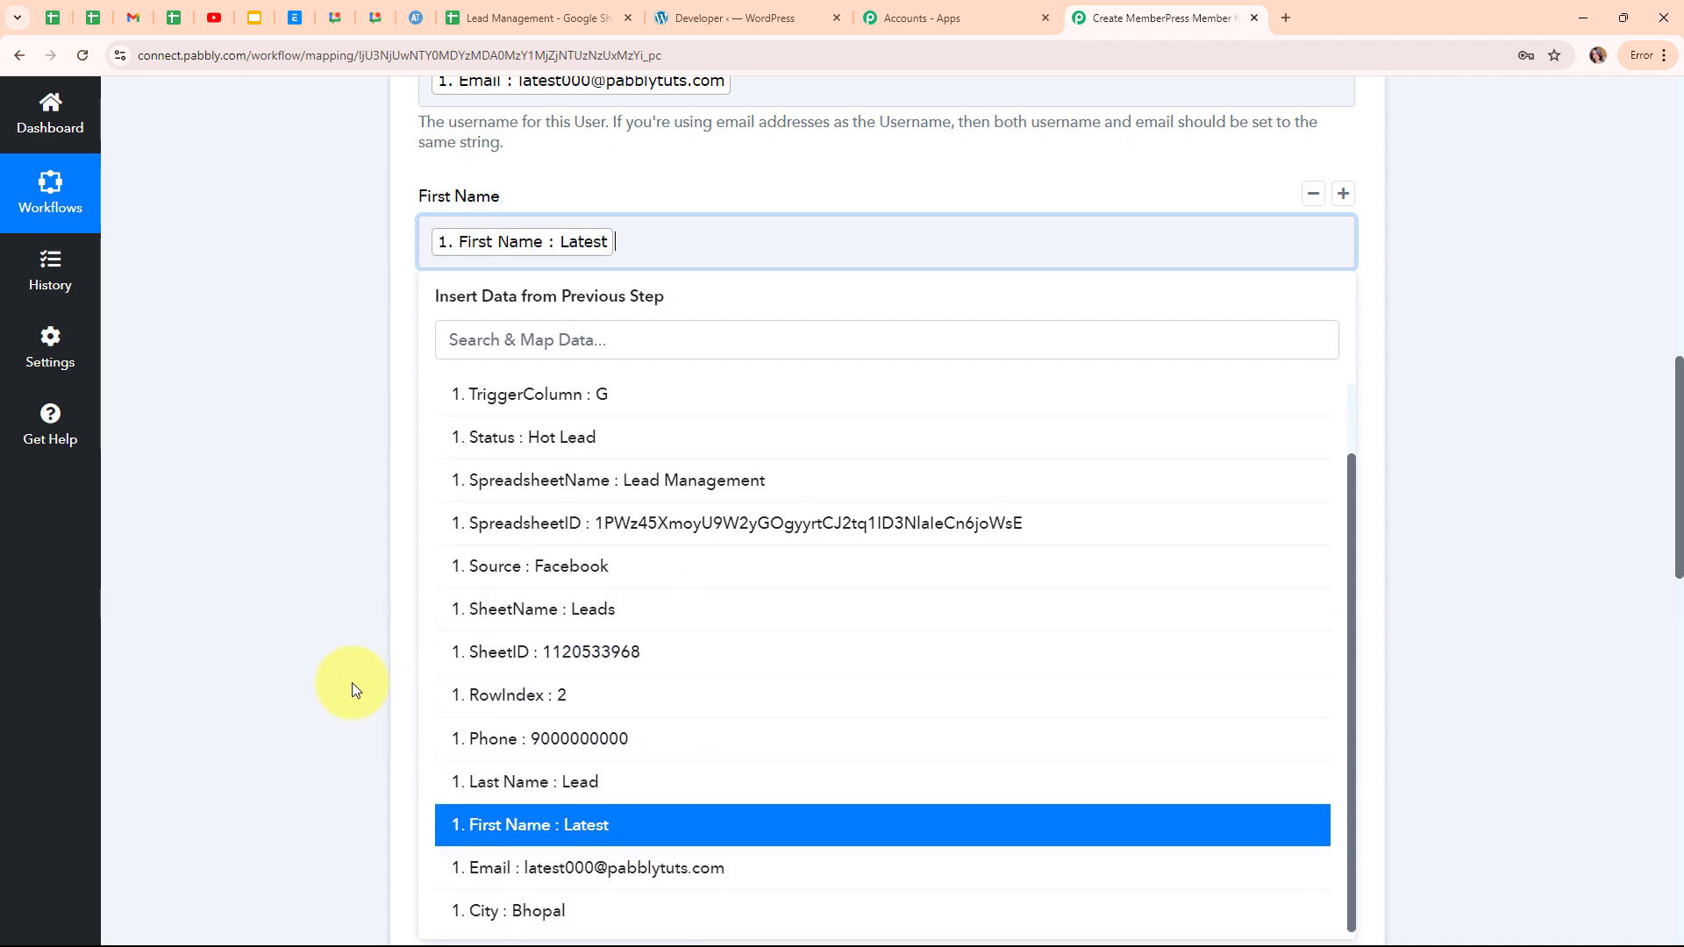
pyautogui.click(316, 592)
# Map the sheet's Last Name value into Last Name, leaving Password blank.
pyautogui.click(526, 382)
pyautogui.click(551, 561)
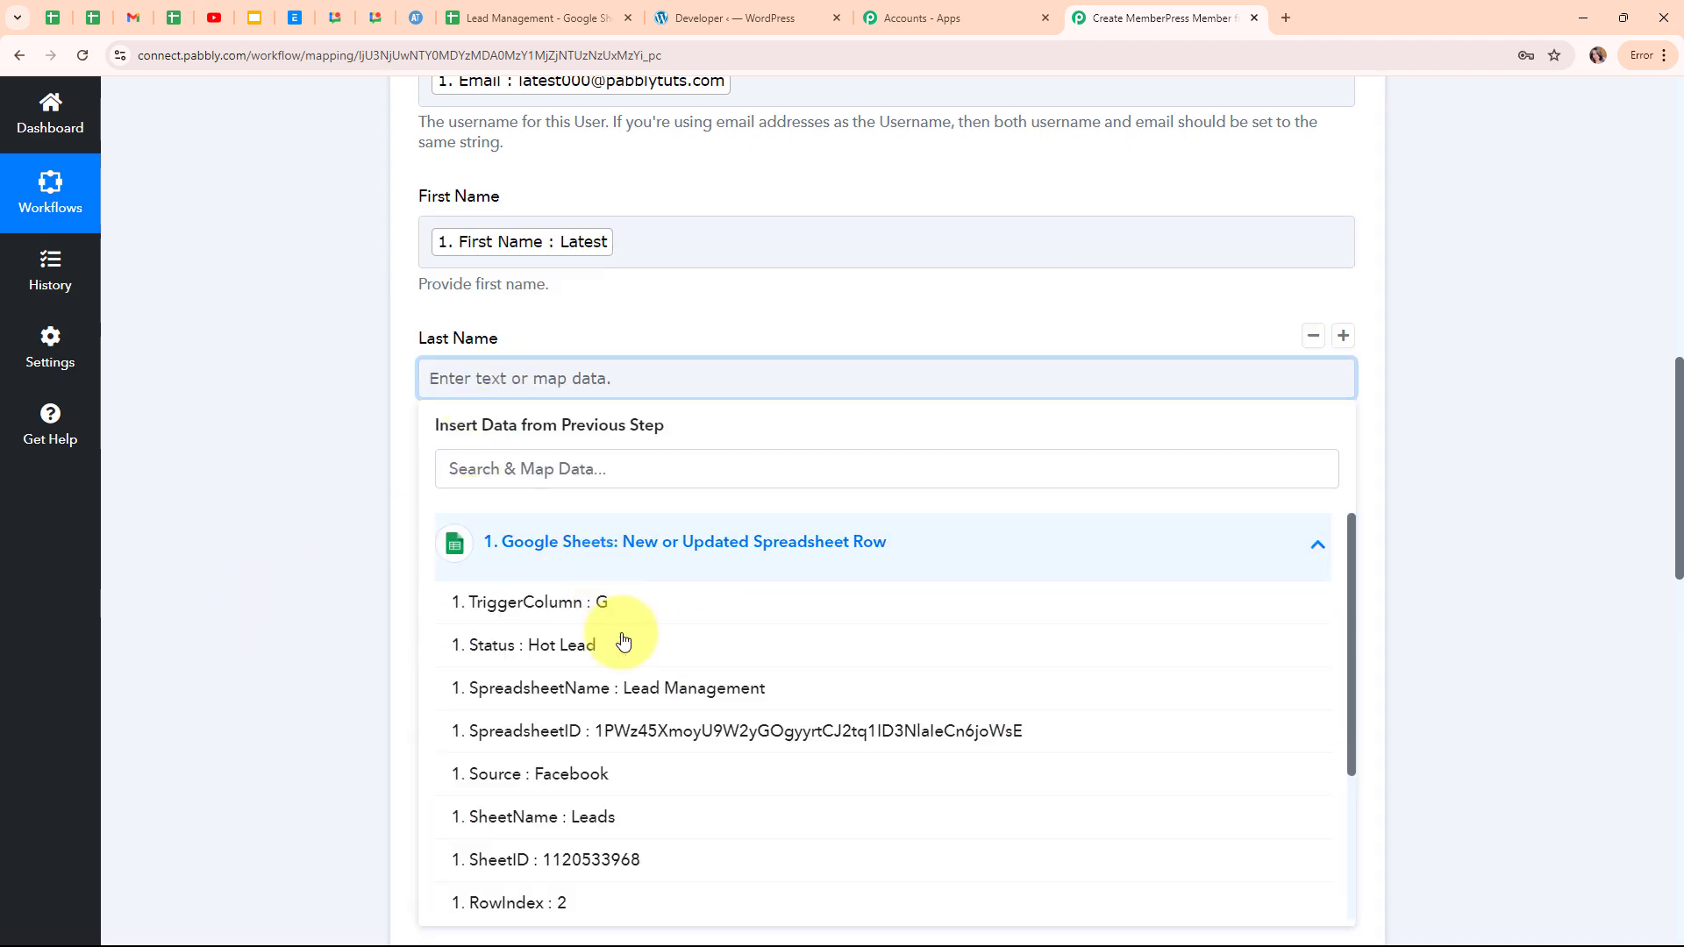
pyautogui.scroll(-1, 627, 684)
pyautogui.scroll(-1, 649, 754)
pyautogui.click(657, 778)
pyautogui.scroll(-3, 947, 486)
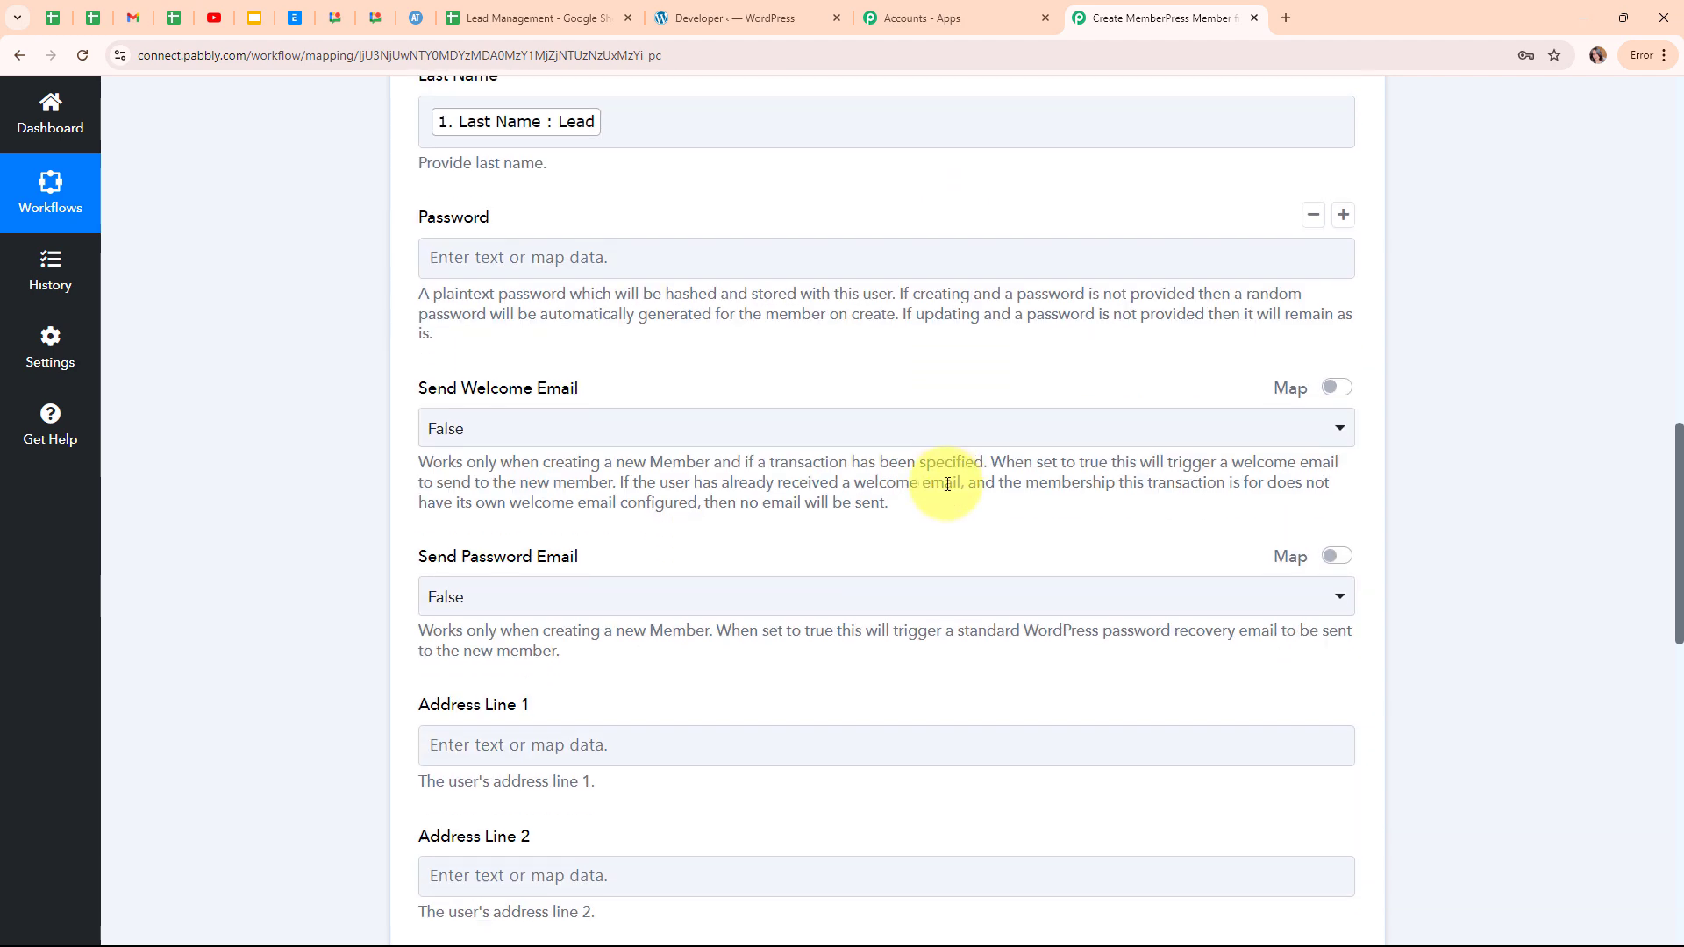
pyautogui.click(572, 254)
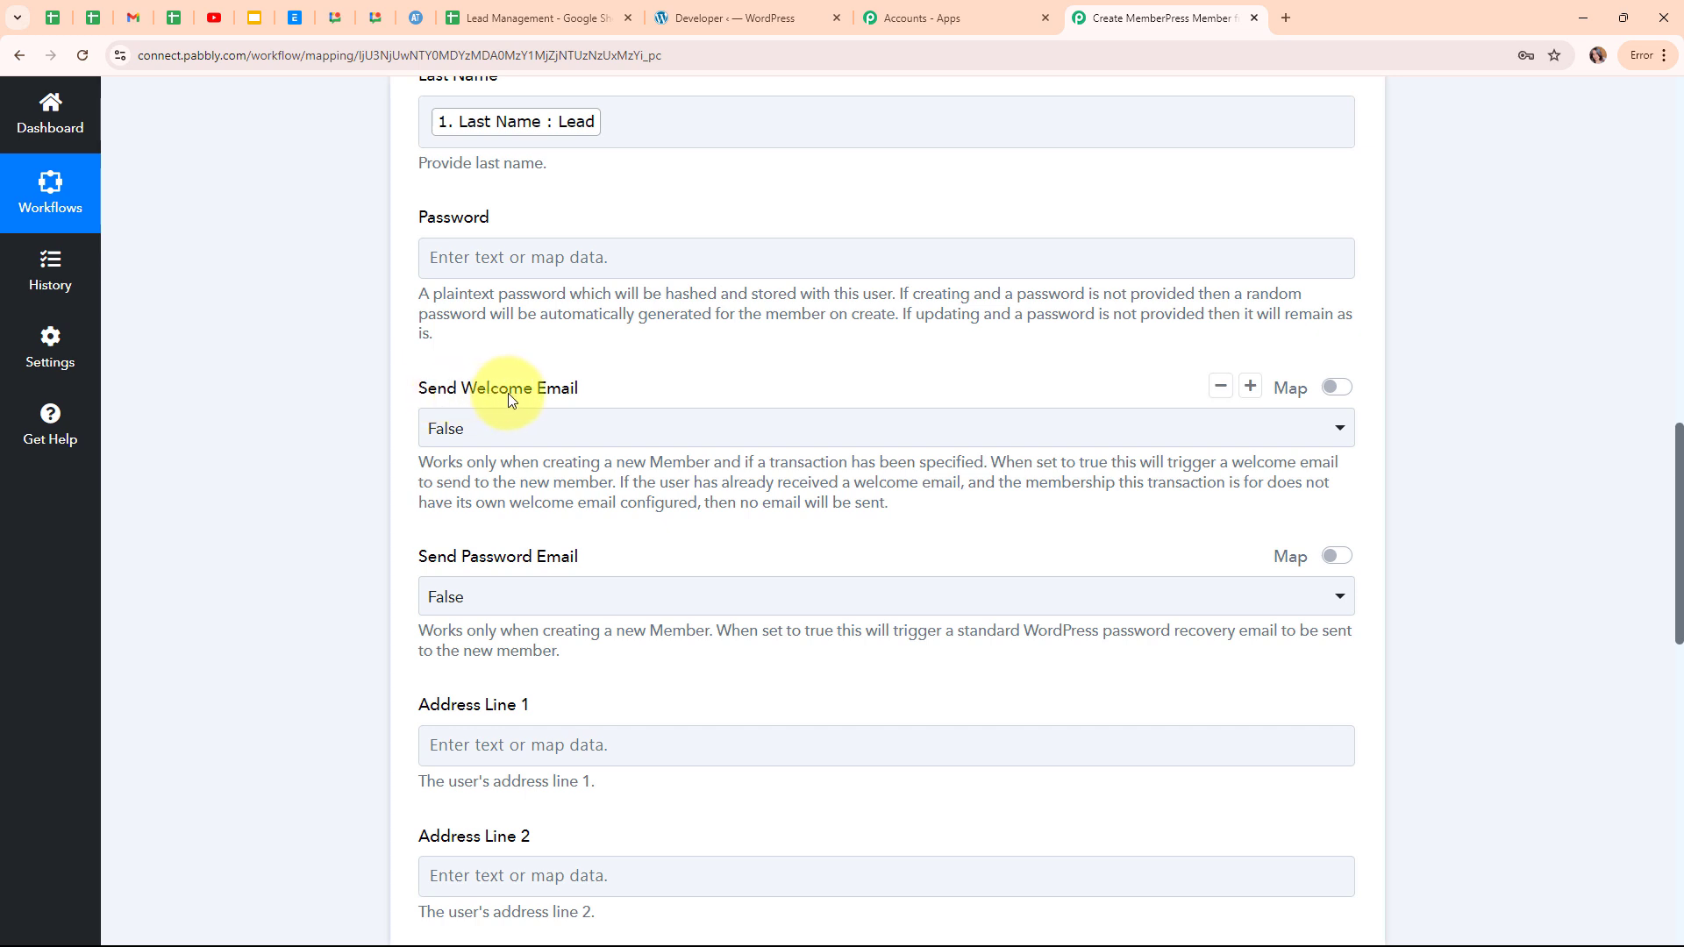
pyautogui.click(600, 425)
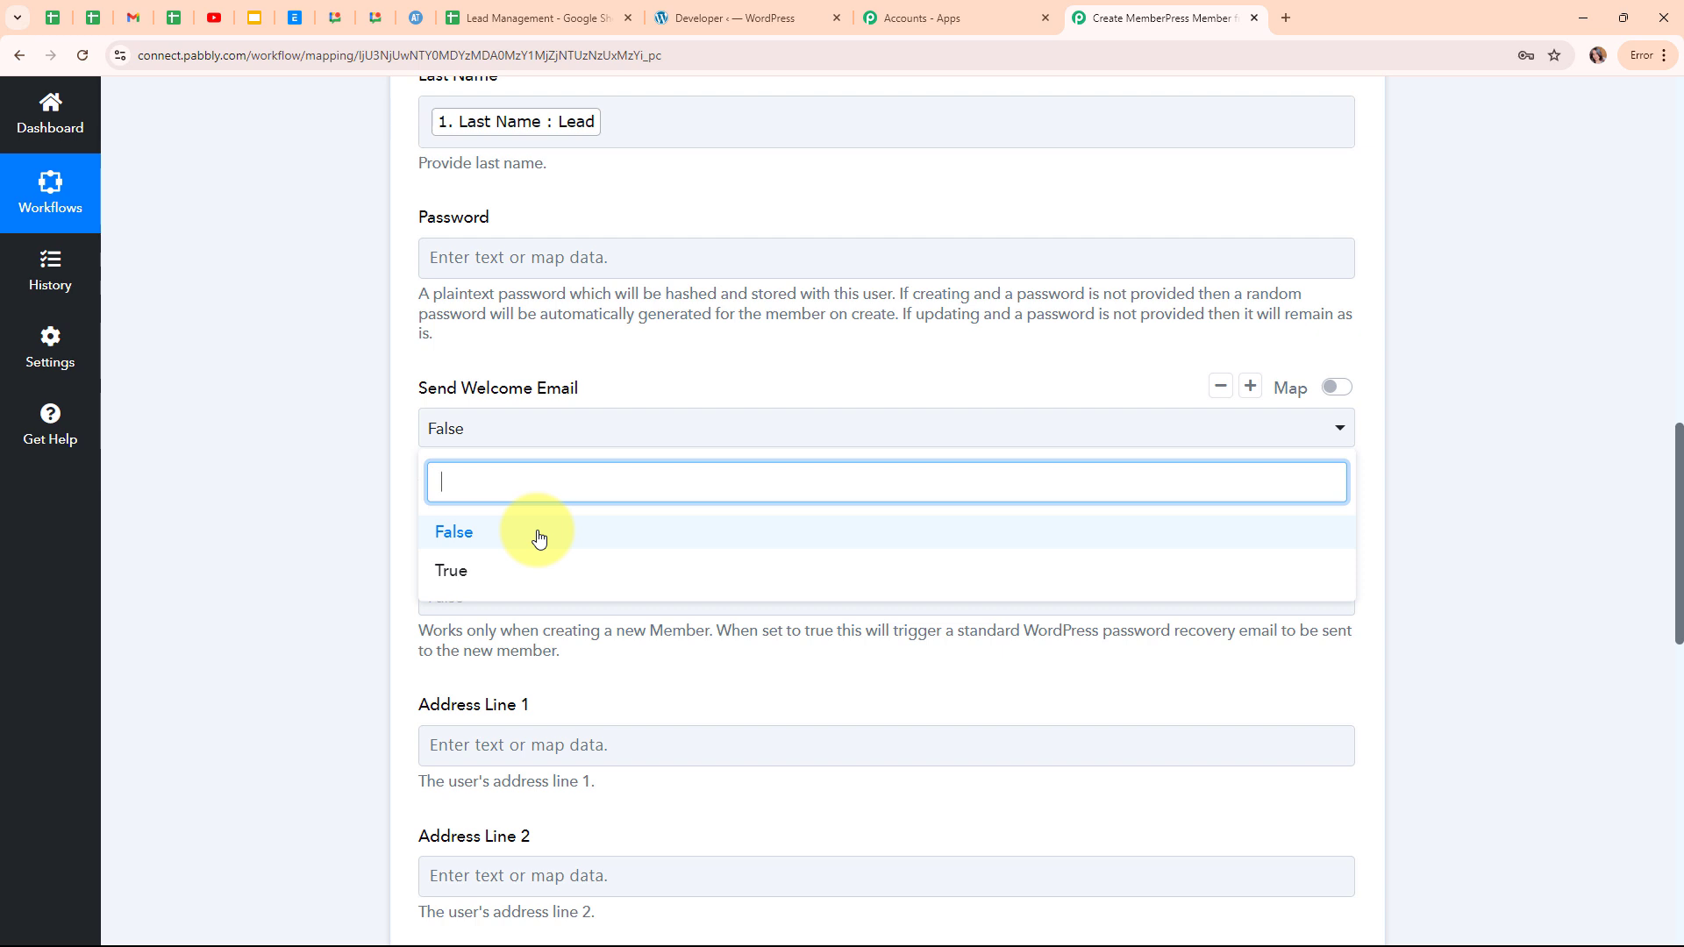
pyautogui.click(539, 533)
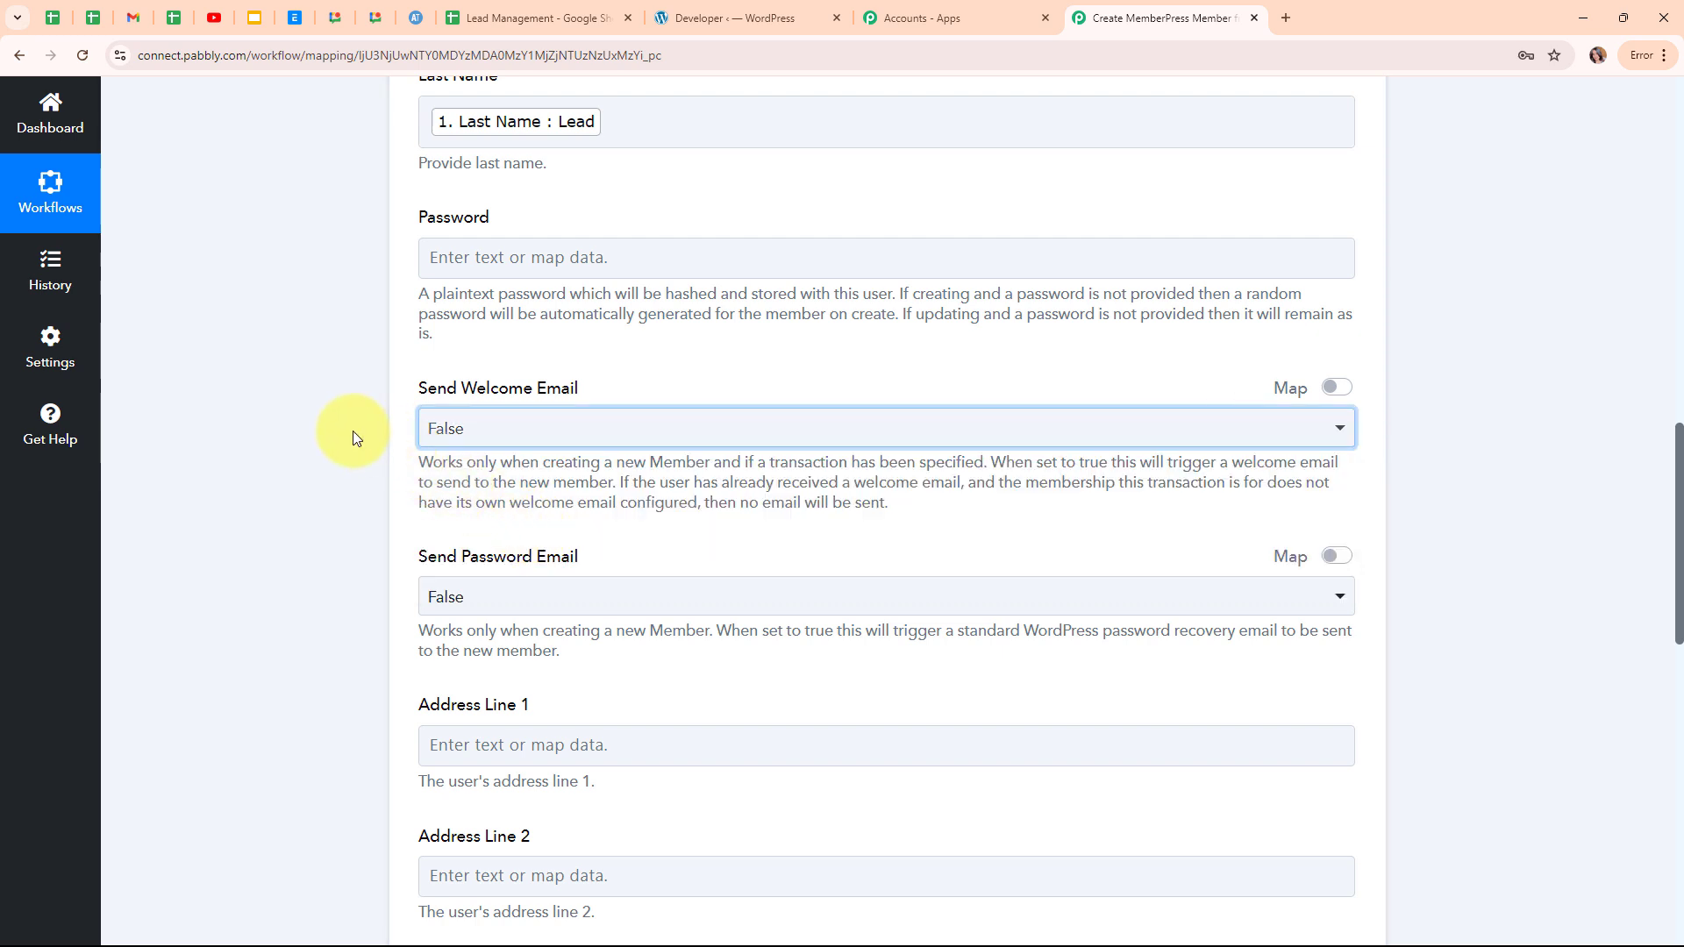
pyautogui.scroll(-3, 601, 508)
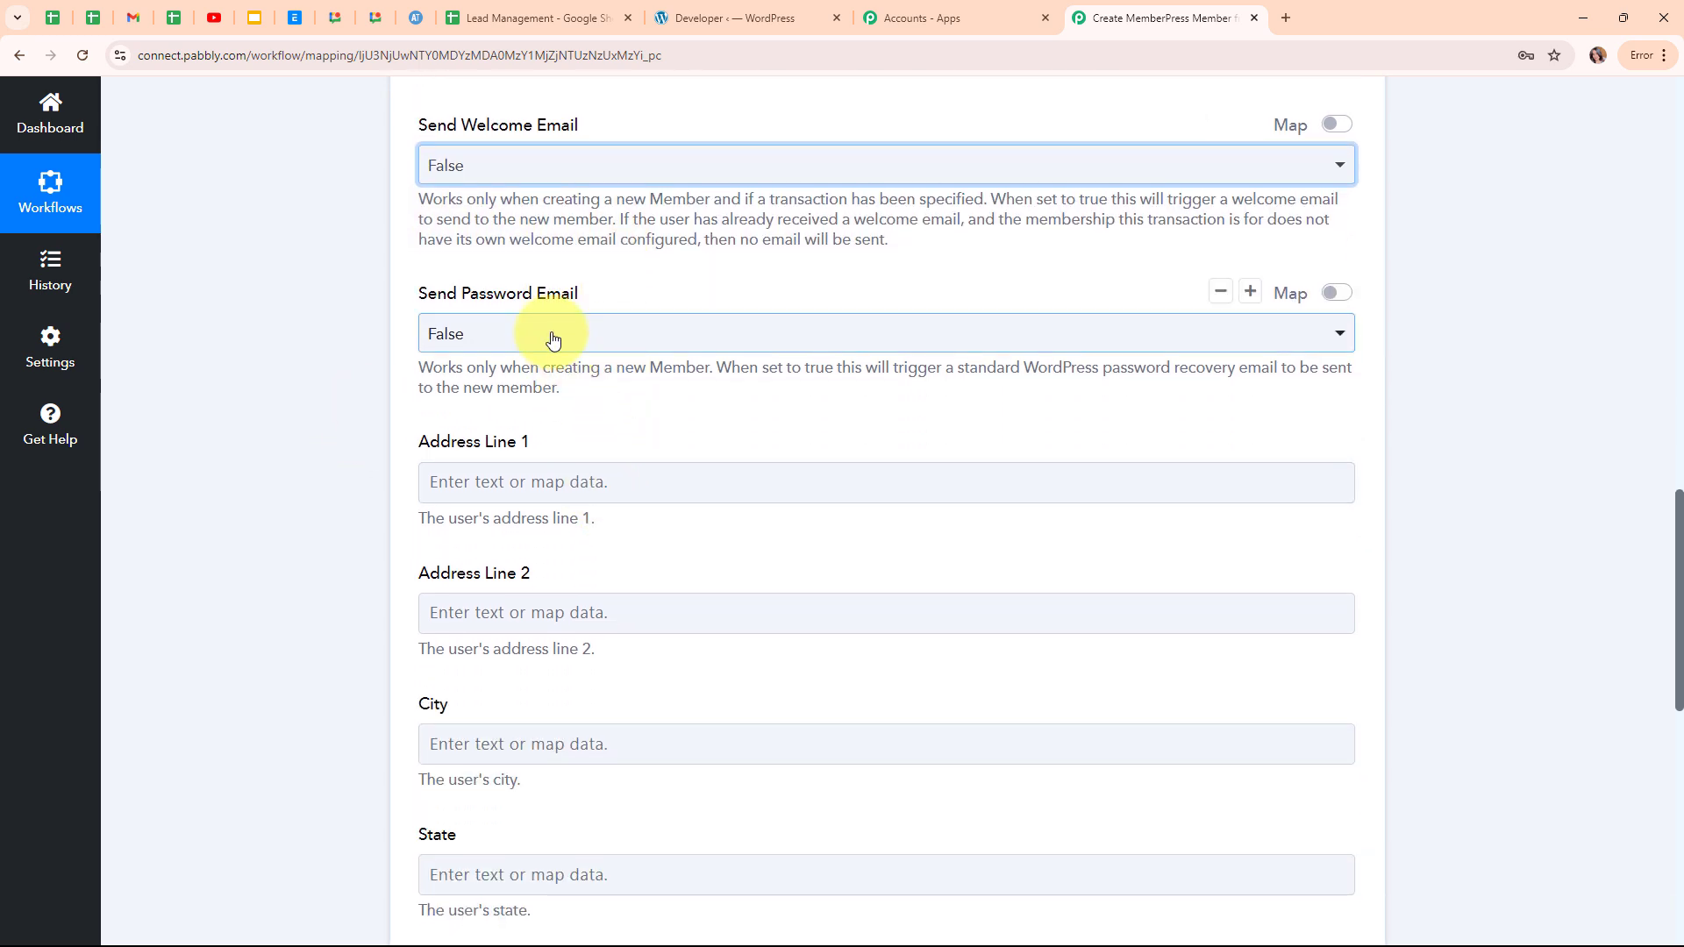
# Keep Send Password Email set to False and leave Address Line 2 empty.
pyautogui.click(552, 339)
pyautogui.click(564, 436)
pyautogui.scroll(-1, 727, 406)
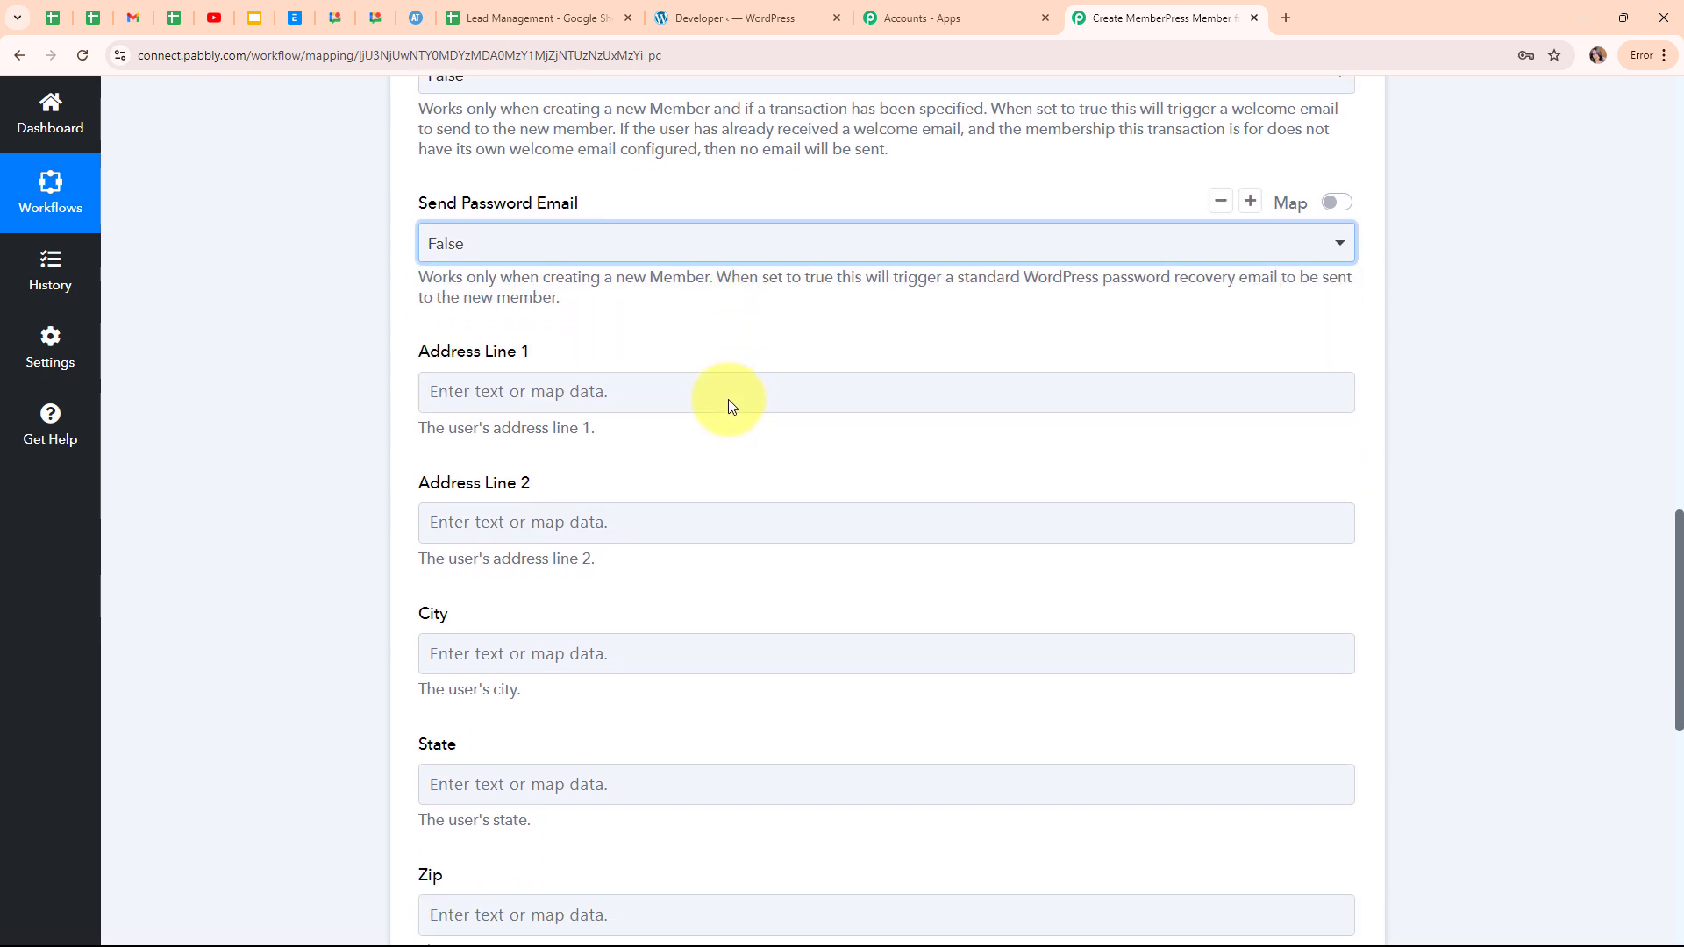
pyautogui.scroll(-1, 728, 405)
pyautogui.click(444, 436)
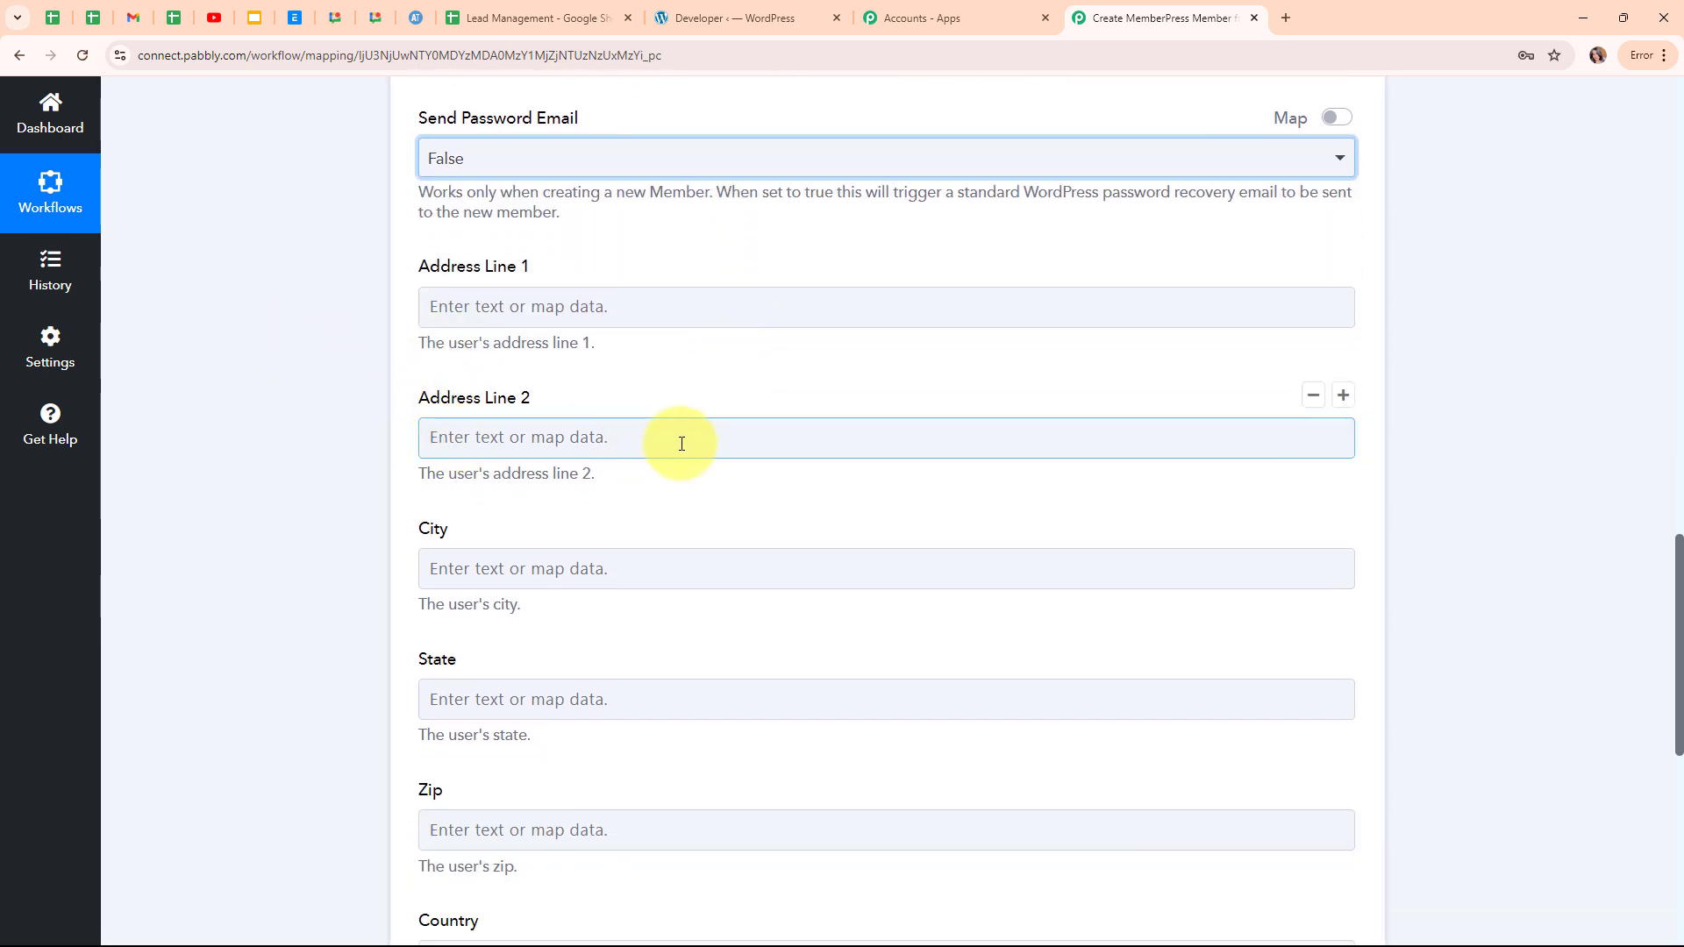
pyautogui.scroll(-3, 682, 443)
# Map the sheet's '1. City : Bhopal' value into the City field.
pyautogui.click(454, 295)
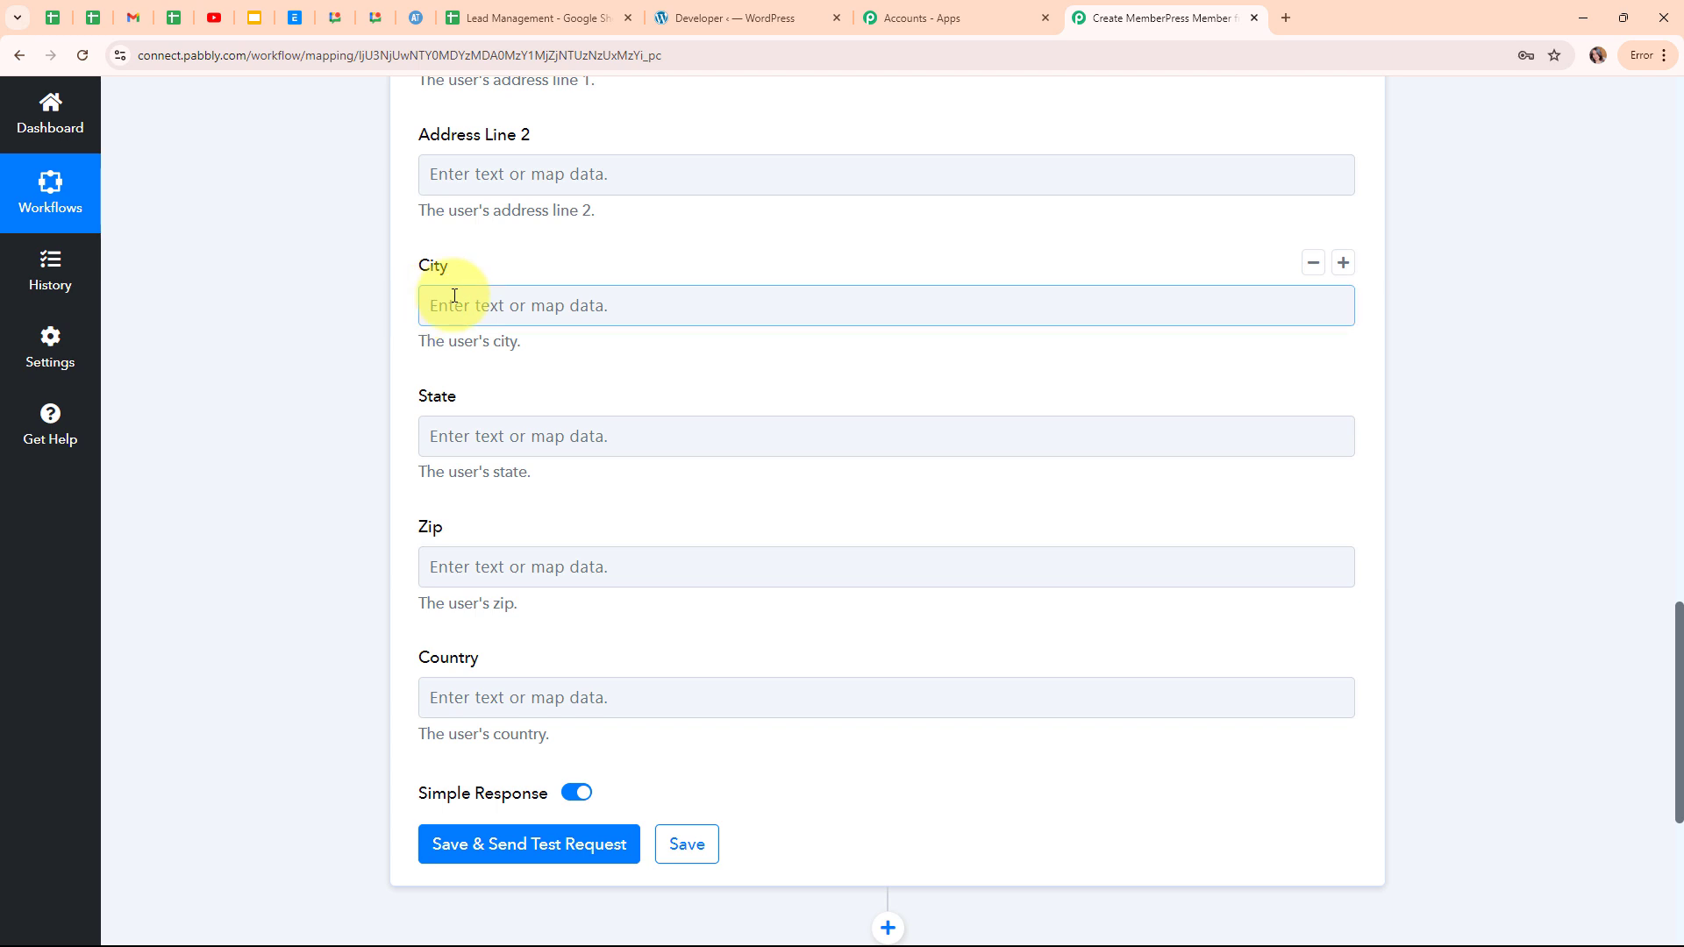
pyautogui.click(601, 482)
pyautogui.scroll(-2, 614, 790)
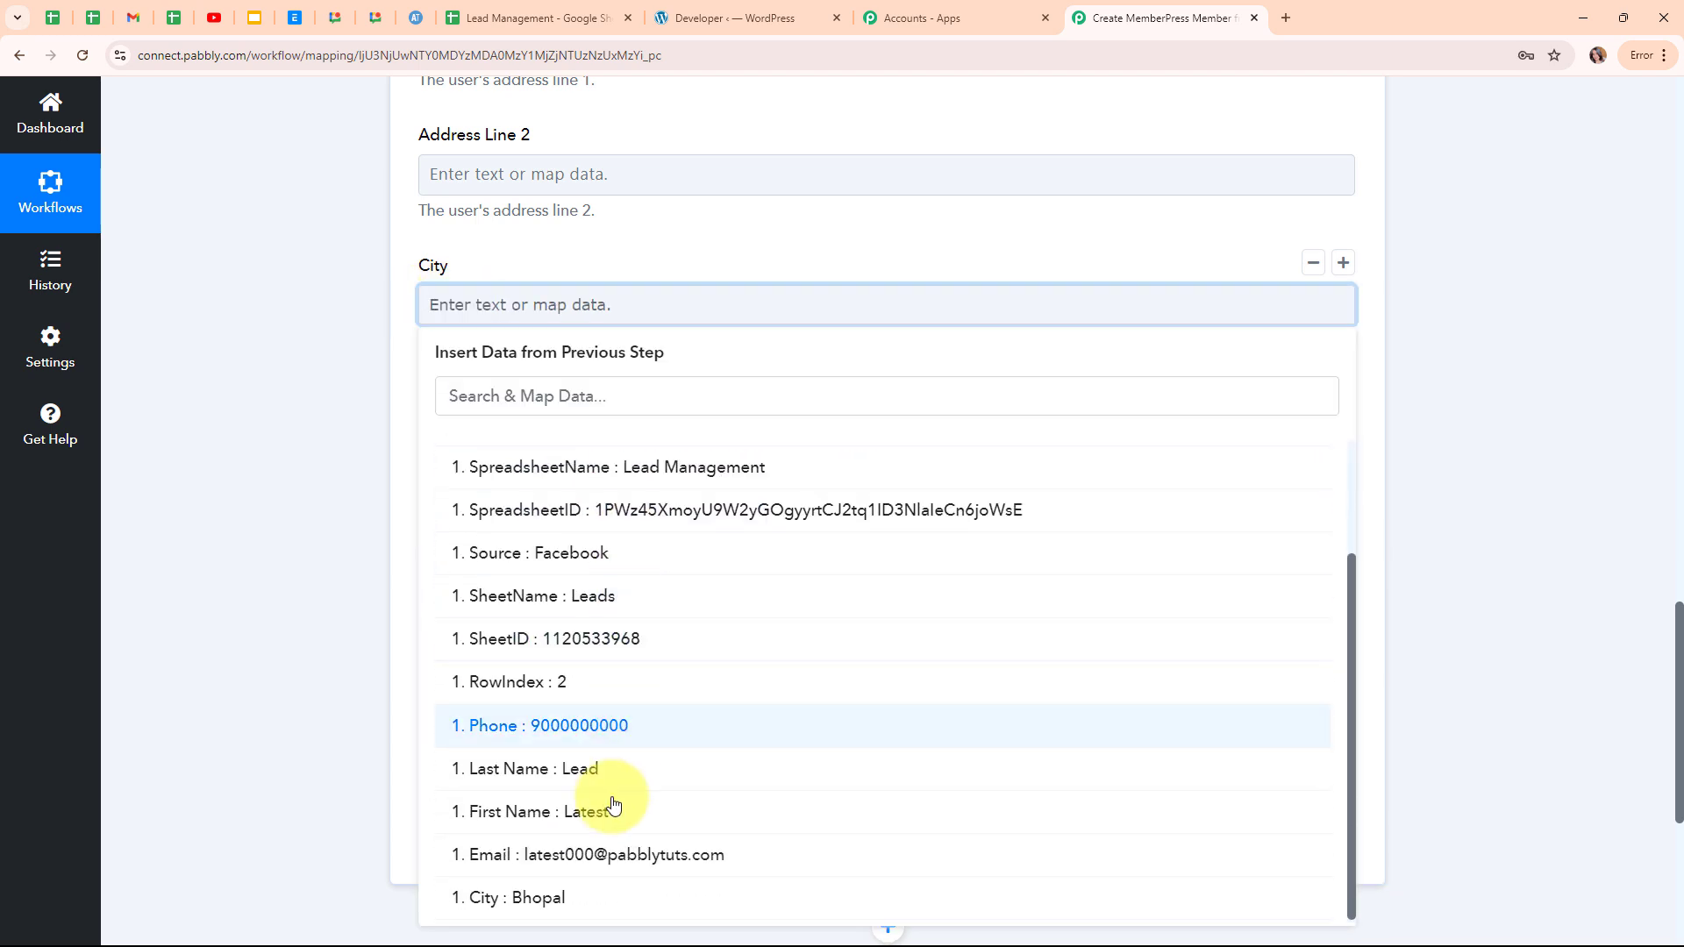
pyautogui.click(673, 903)
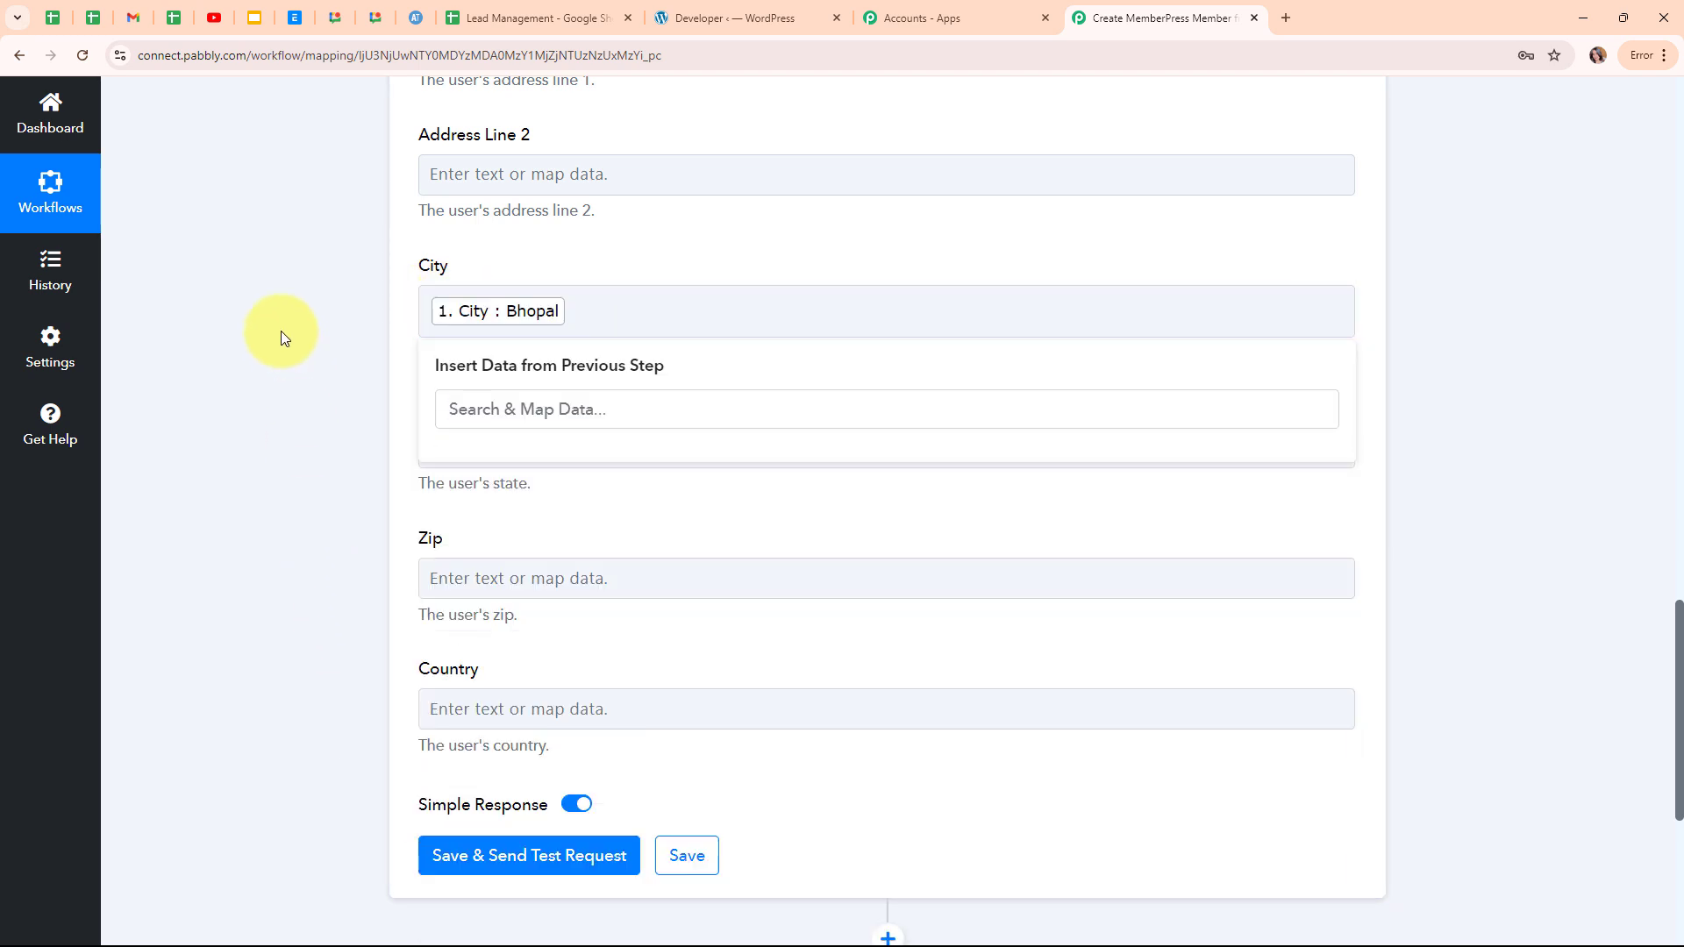
pyautogui.click(281, 330)
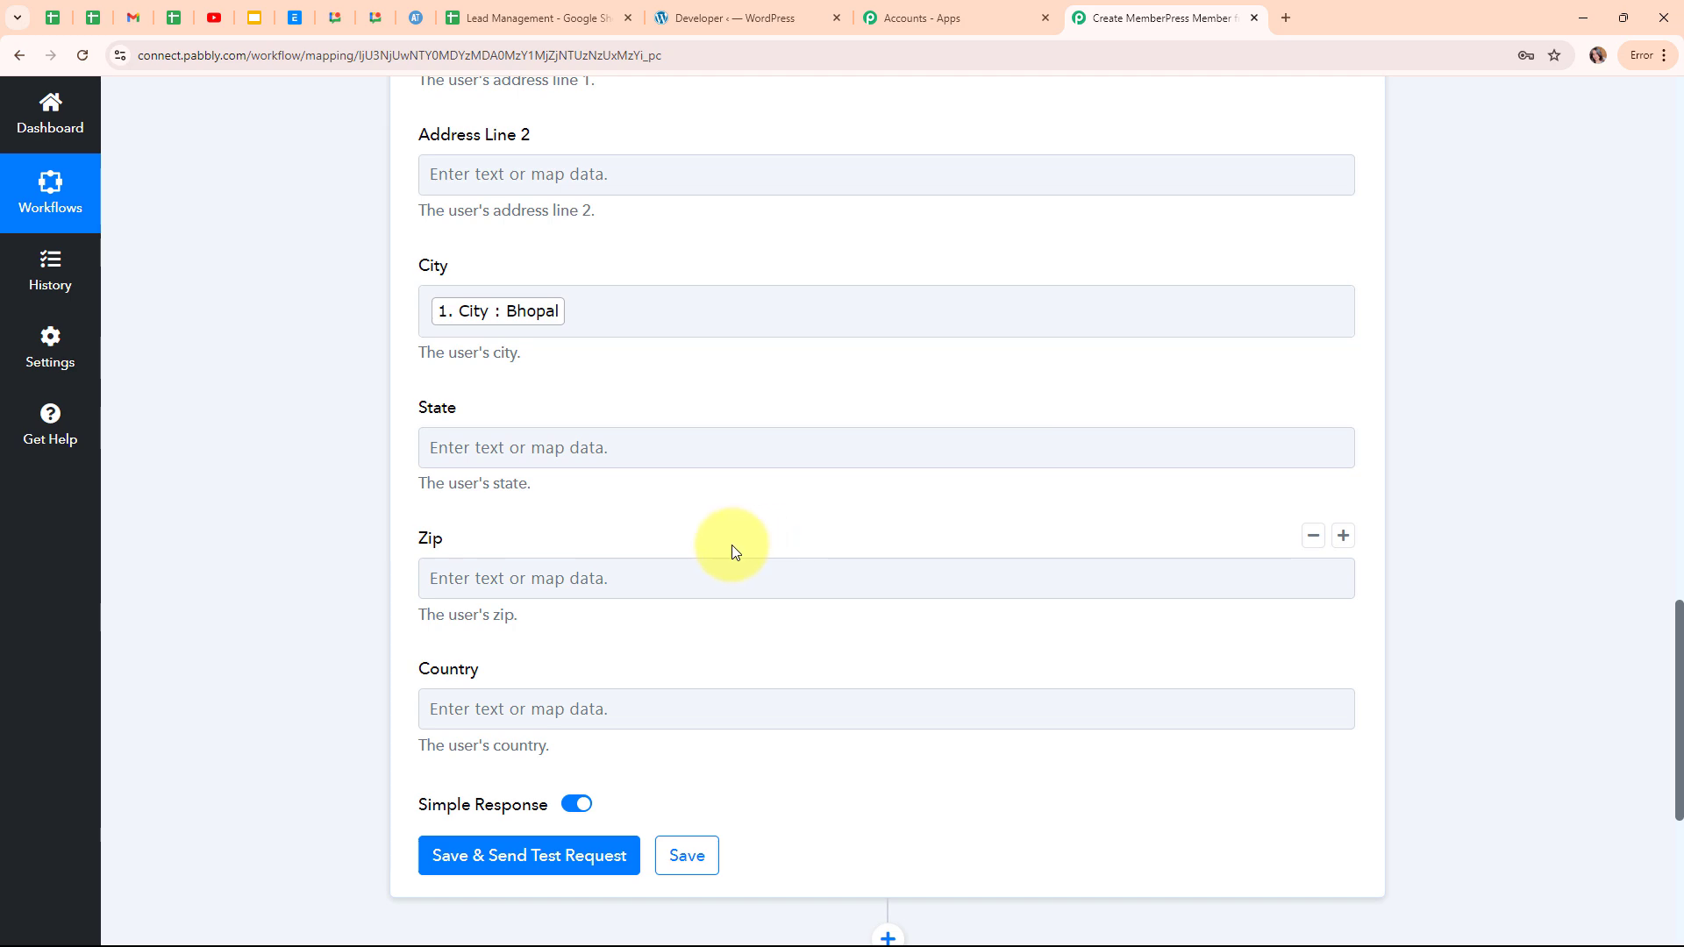
pyautogui.scroll(-1, 877, 478)
pyautogui.scroll(4, 1022, 379)
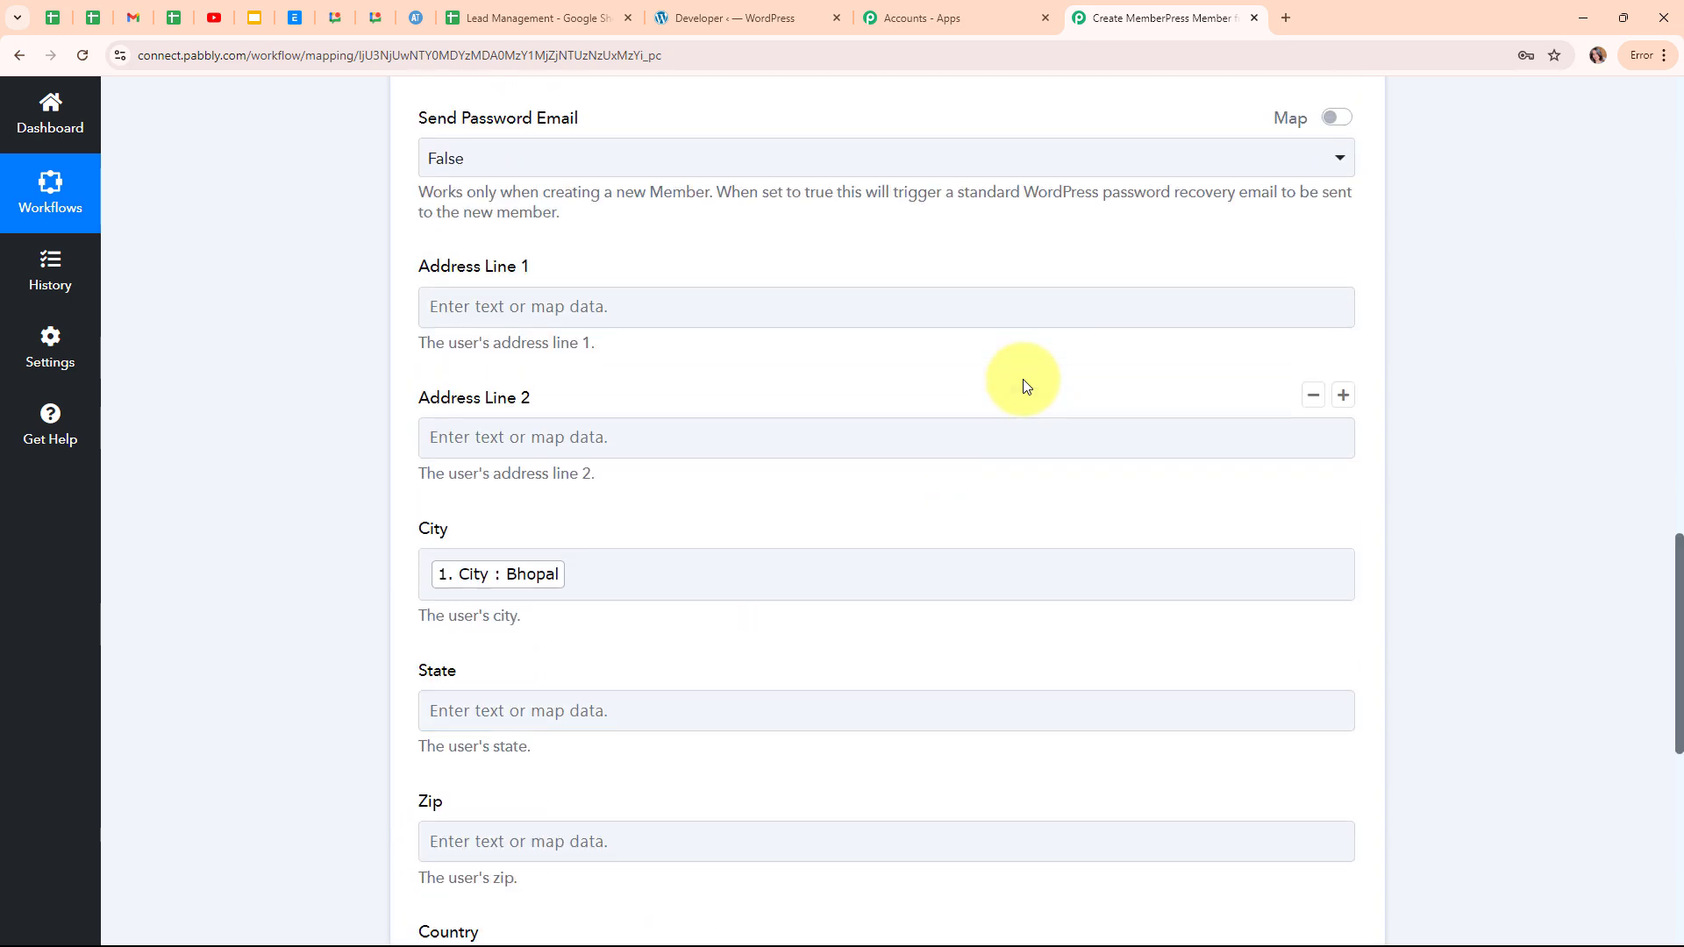
pyautogui.scroll(-7, 1023, 379)
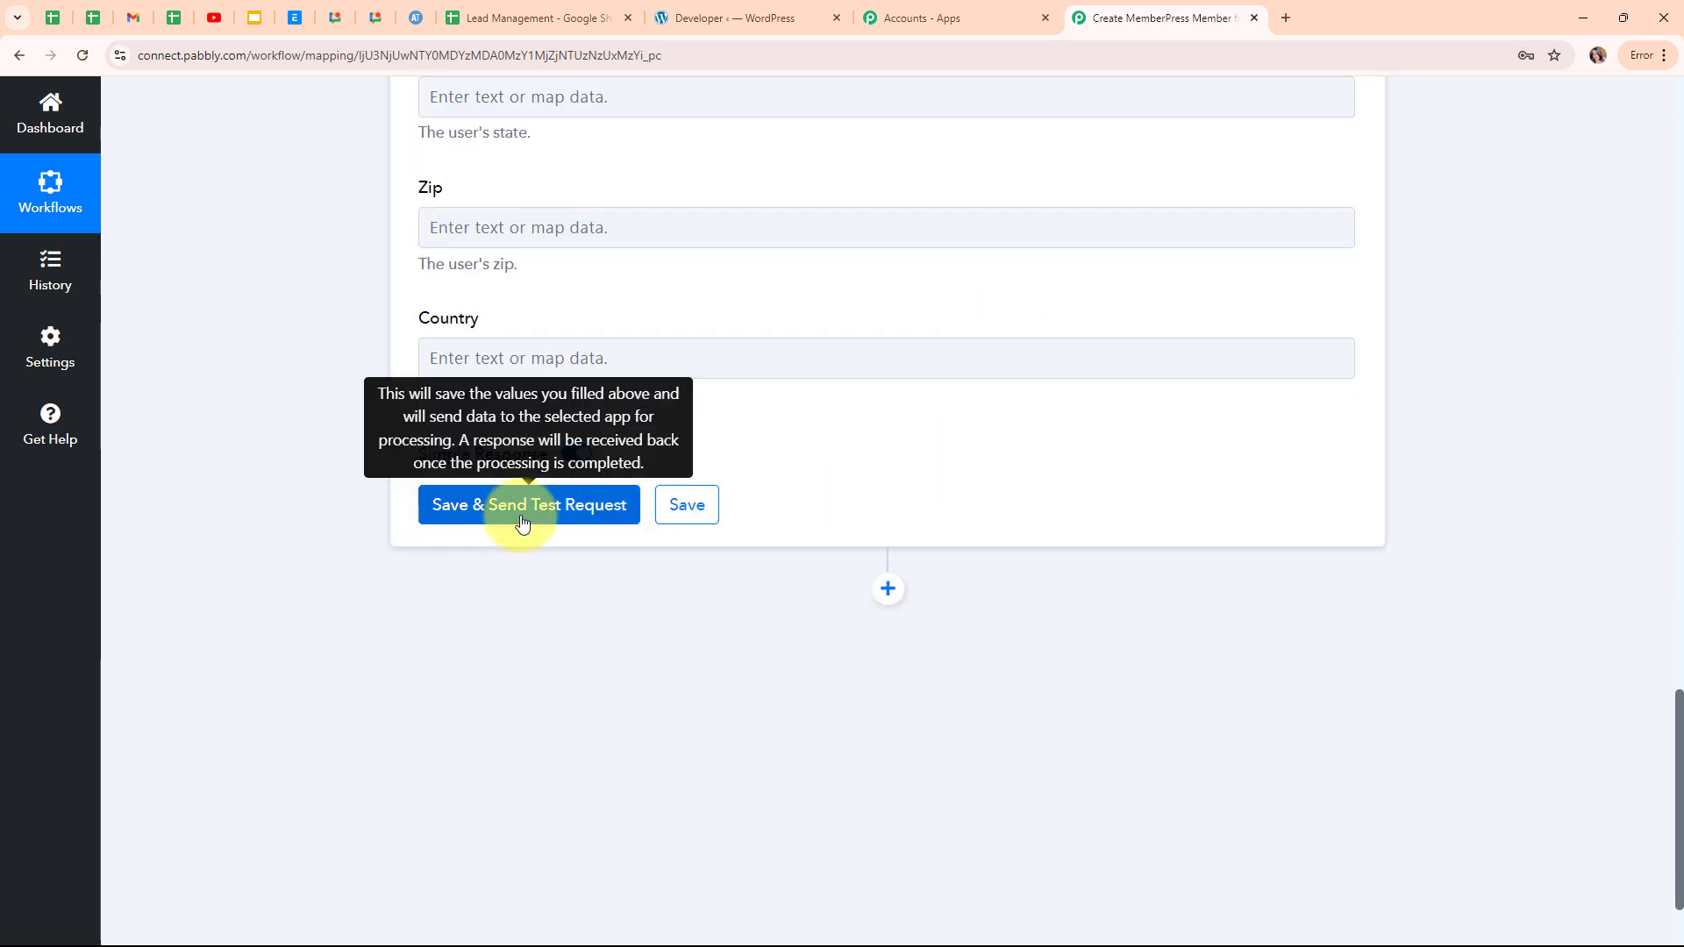
# Send the Create Member test request, producing member ID 1117, and collapse the MemberPress step.
pyautogui.click(521, 521)
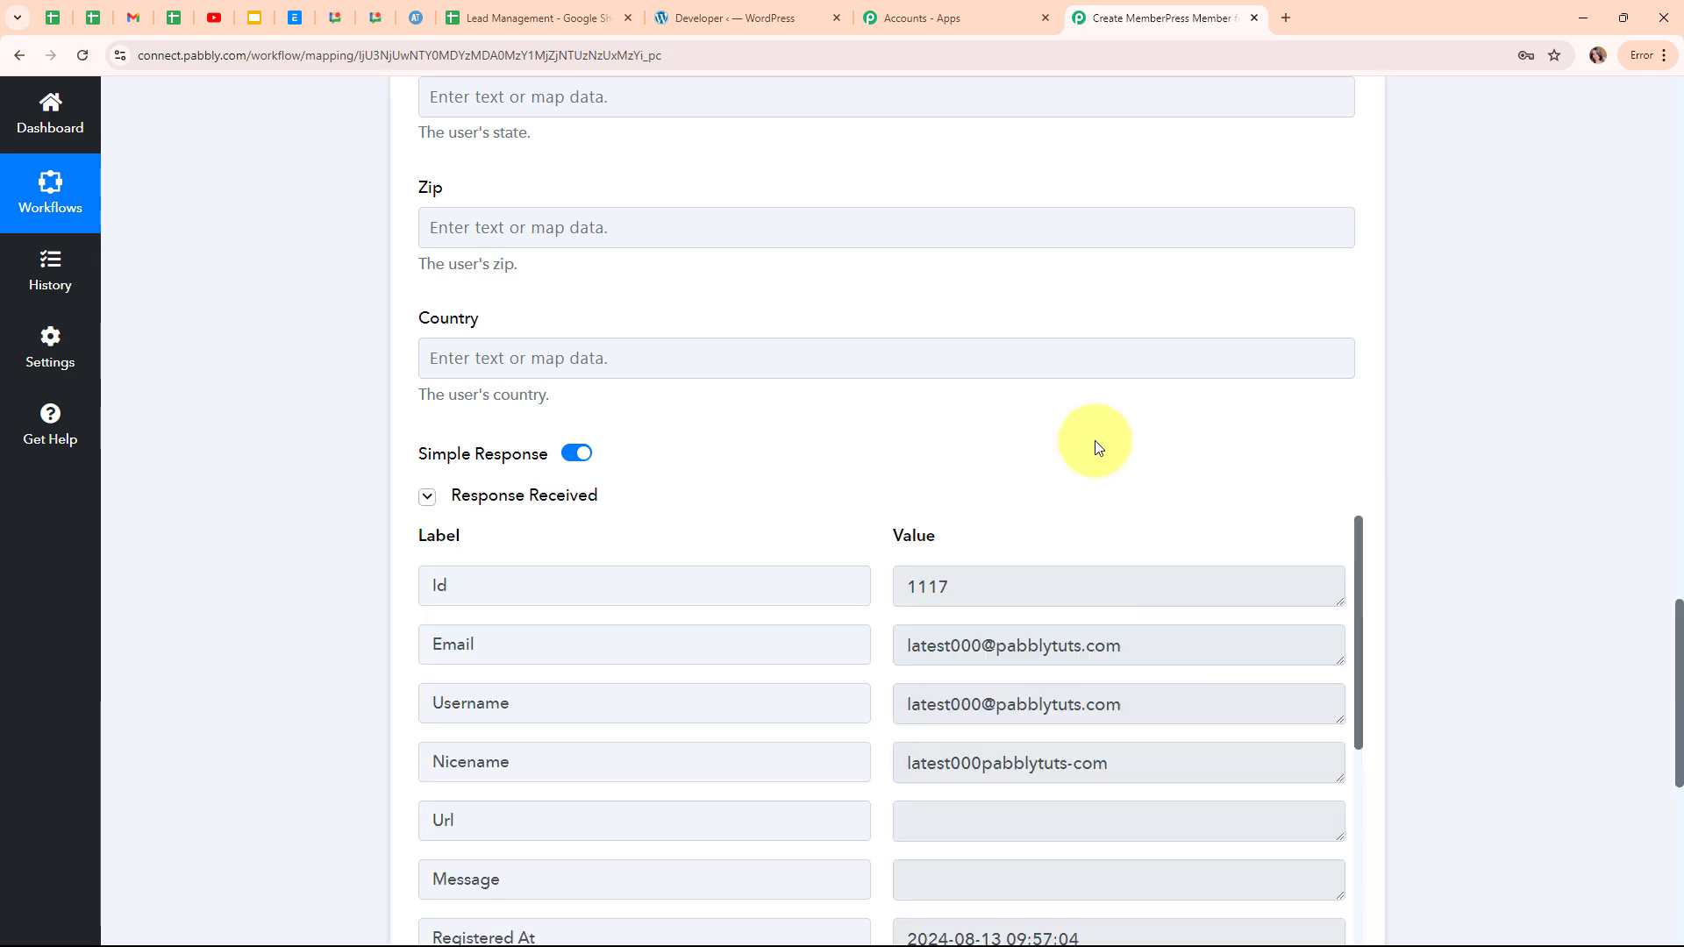
pyautogui.scroll(-3, 1110, 473)
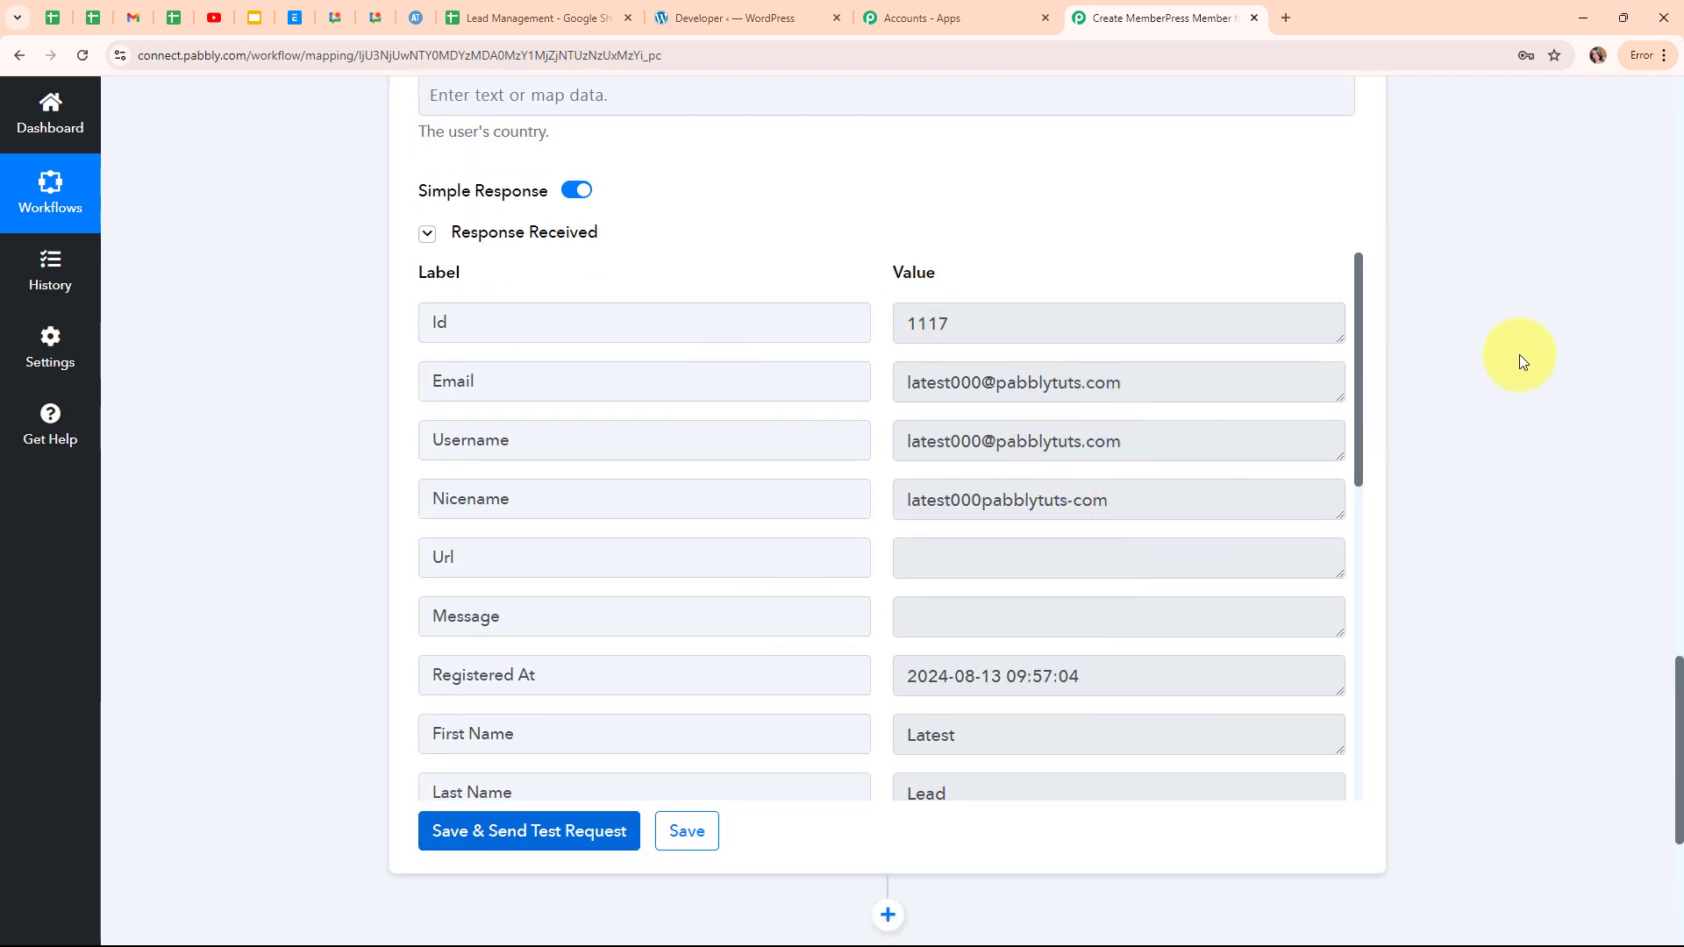
pyautogui.scroll(2, 1508, 360)
pyautogui.scroll(12, 1505, 356)
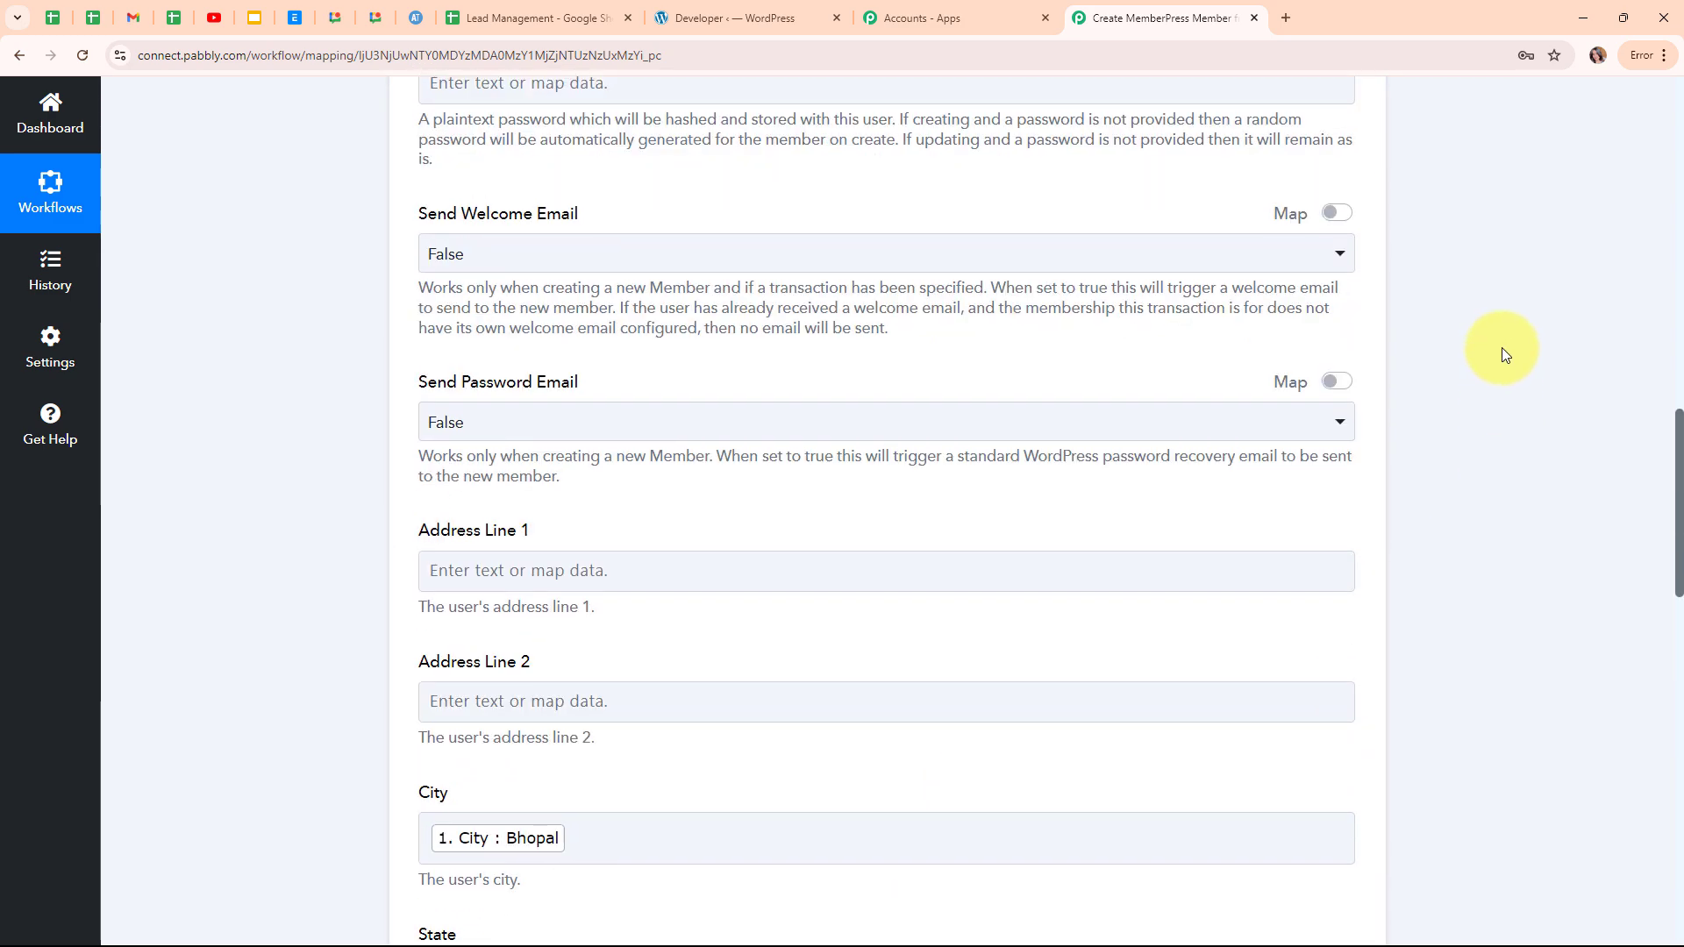
pyautogui.scroll(12, 1500, 350)
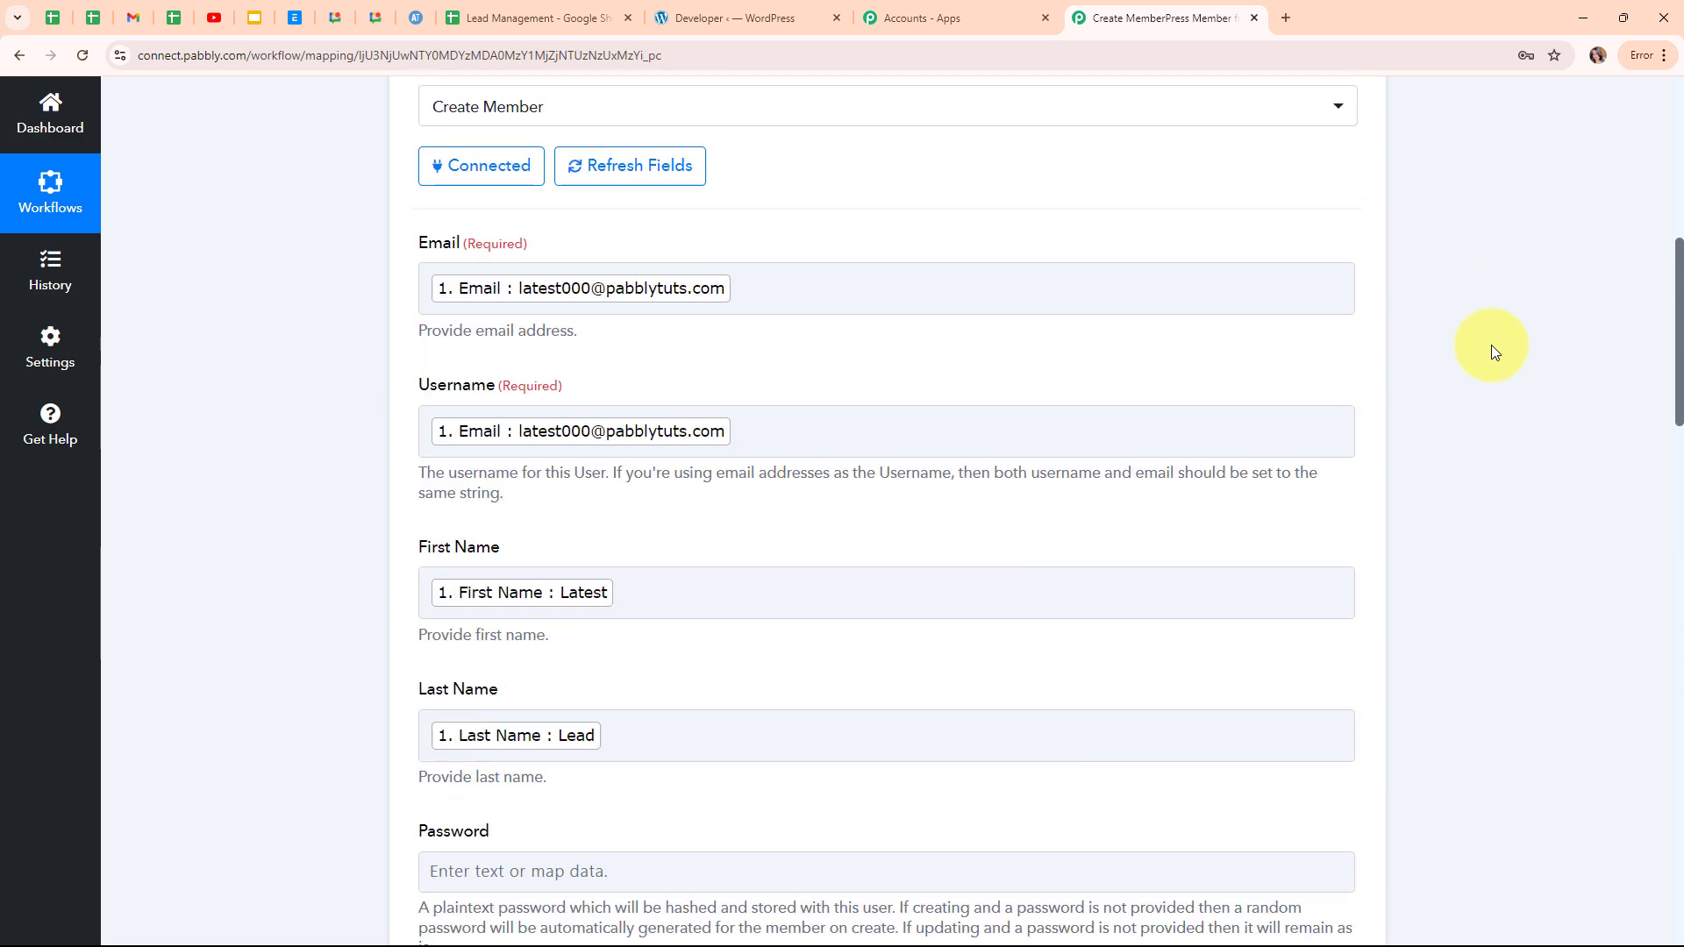
pyautogui.scroll(3, 1488, 354)
pyautogui.click(1381, 473)
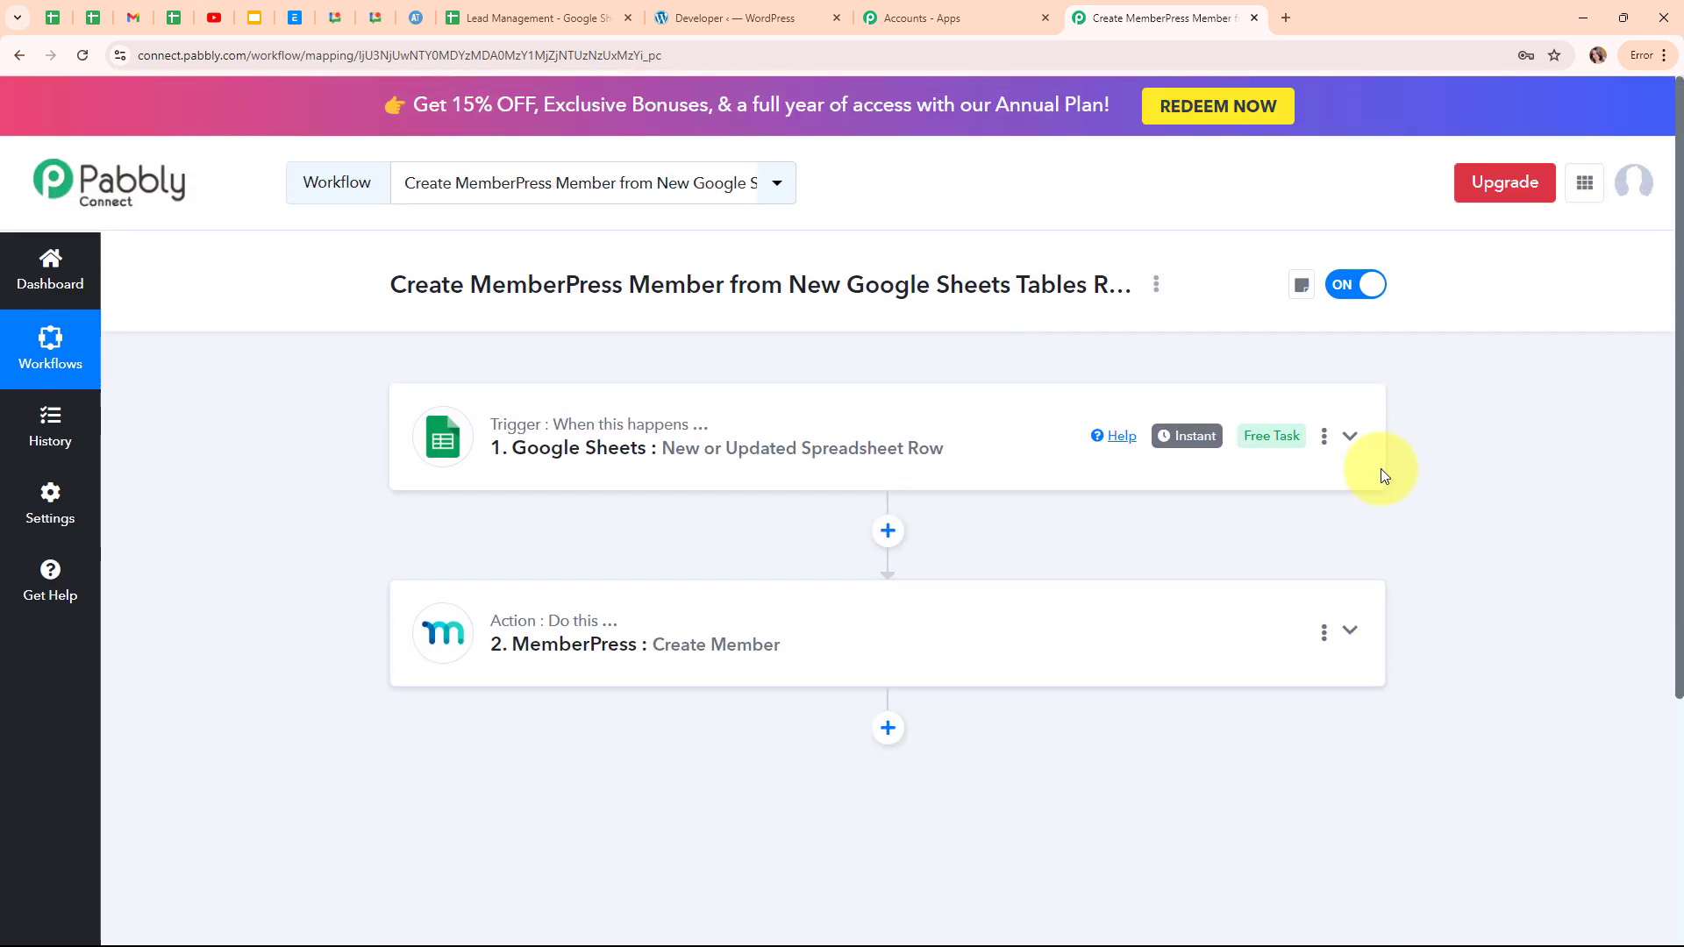
# Review member 1117's profile from MemberPress > Members in WordPress, then go back to the Pabbly workflow.
pyautogui.click(721, 12)
pyautogui.scroll(-3, 395, 417)
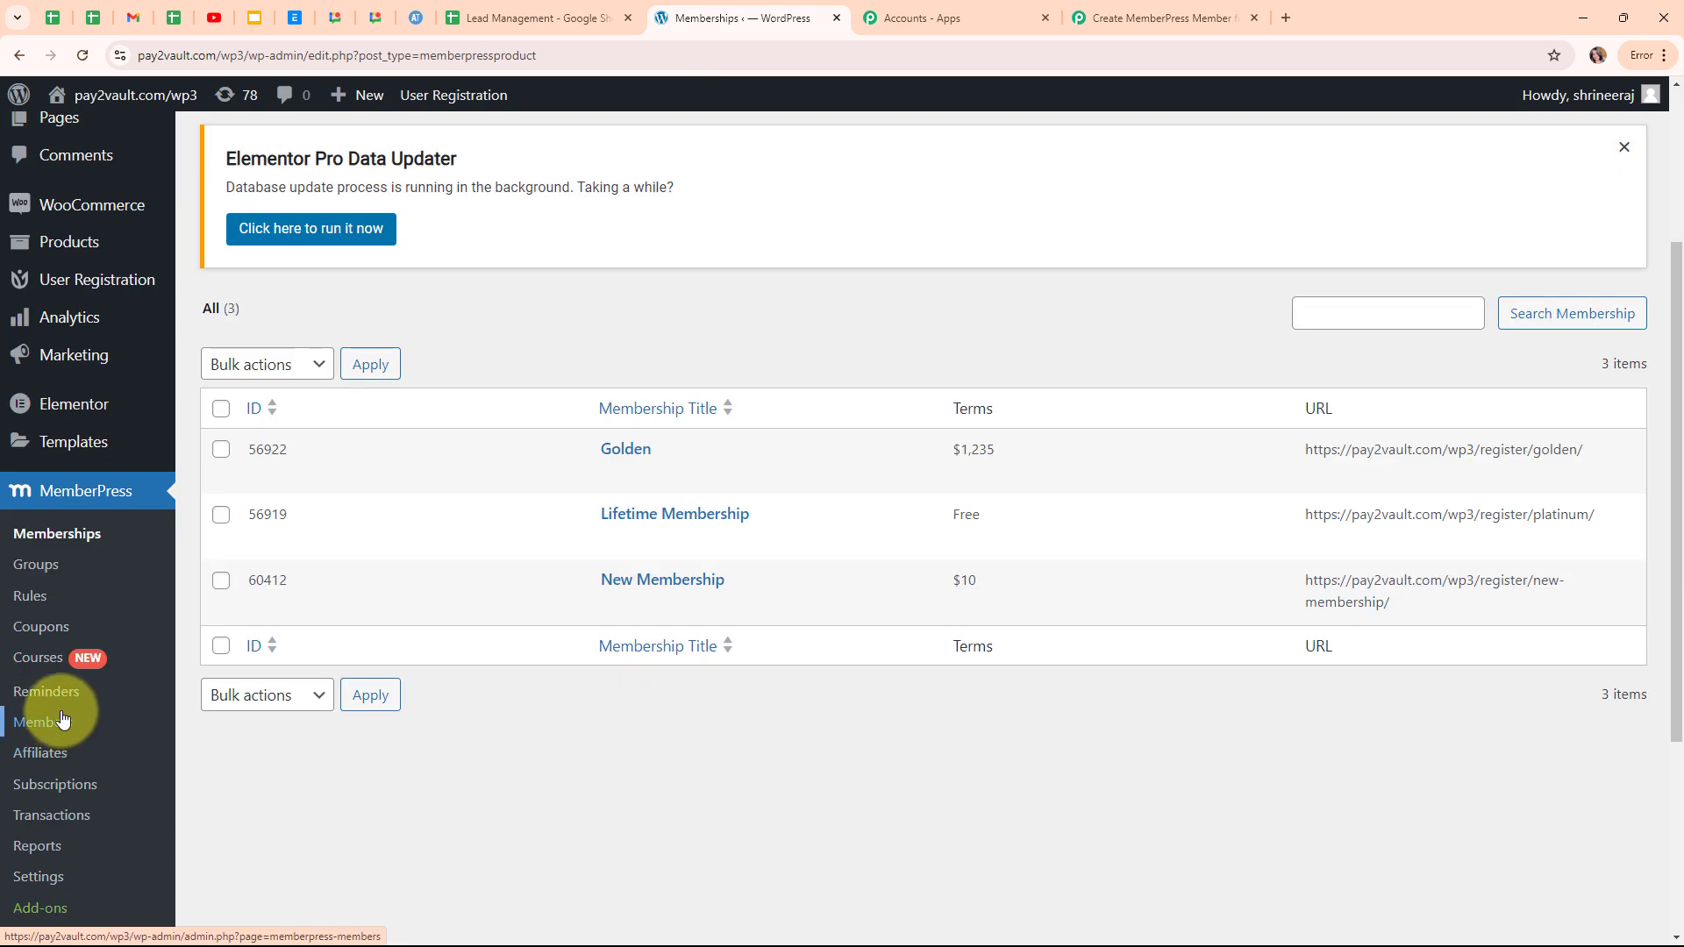
pyautogui.click(72, 732)
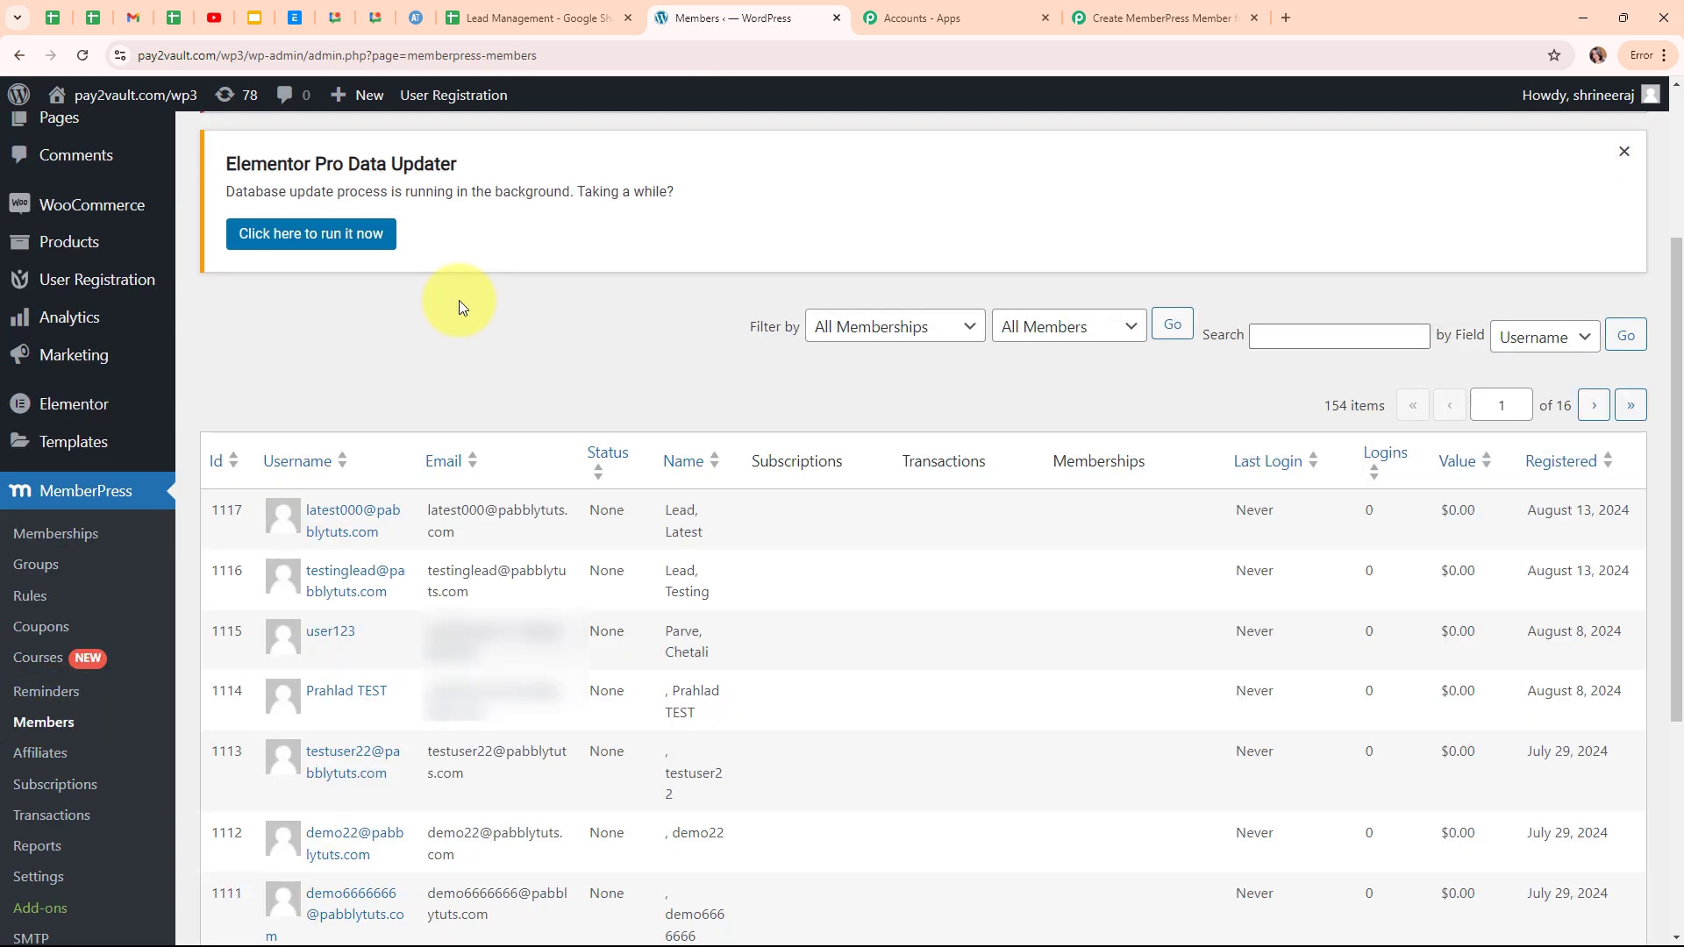
pyautogui.moveTo(338, 521)
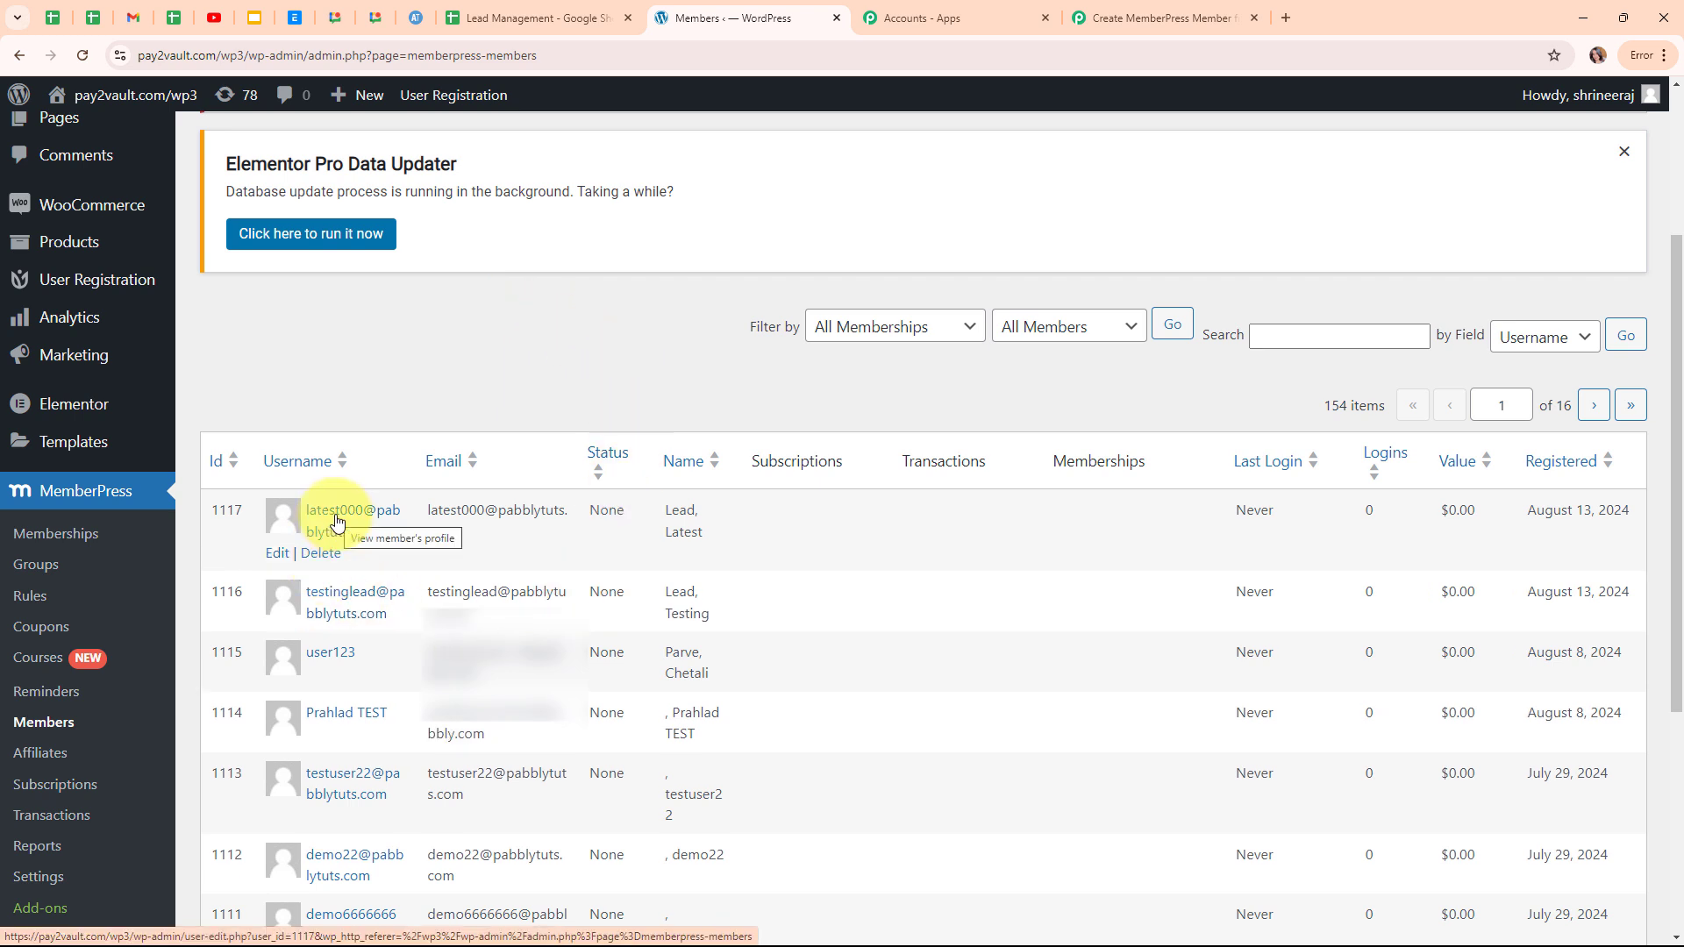
pyautogui.click(338, 520)
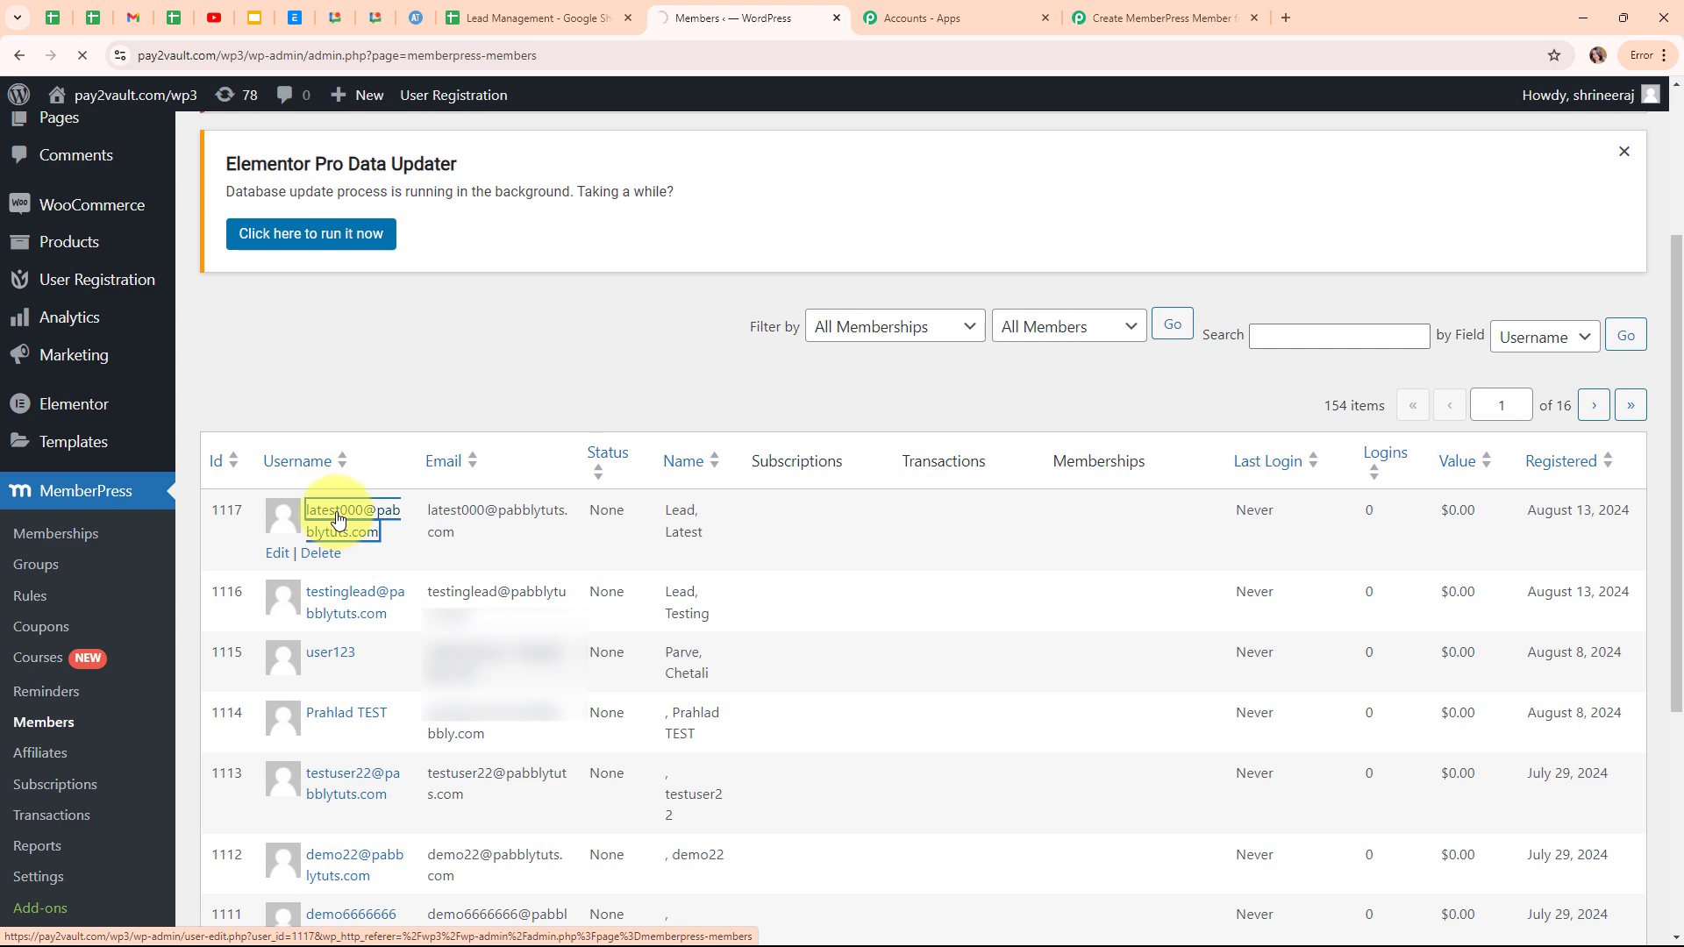
pyautogui.scroll(-10, 663, 538)
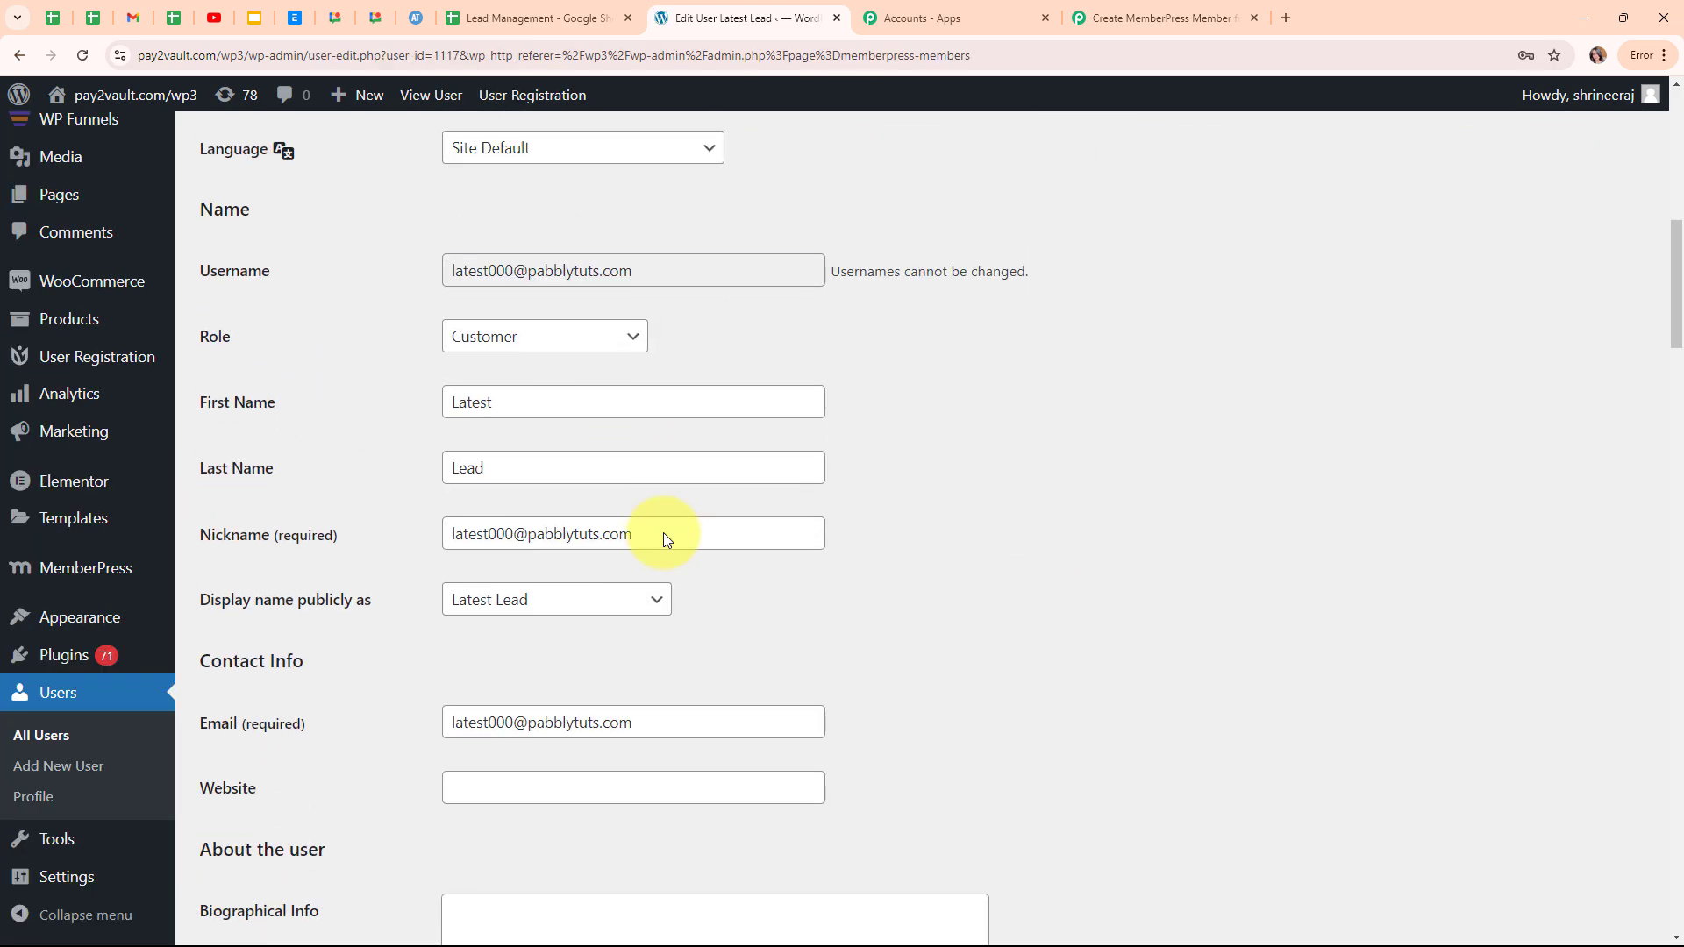
pyautogui.scroll(-4, 868, 570)
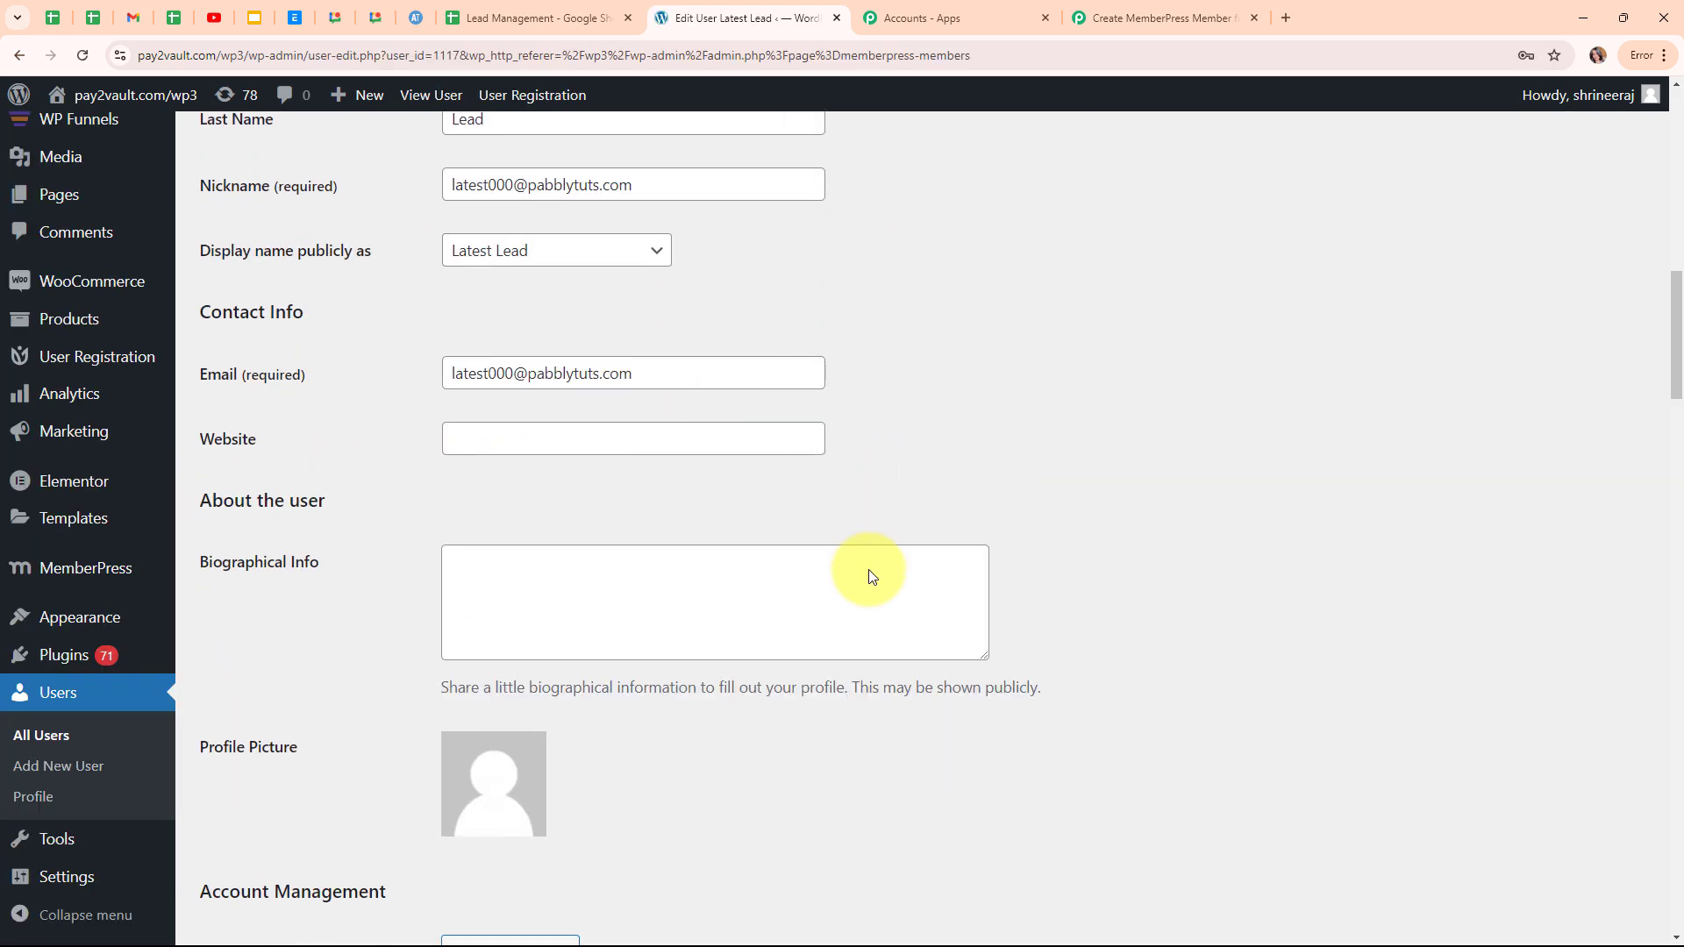
pyautogui.scroll(3, 868, 570)
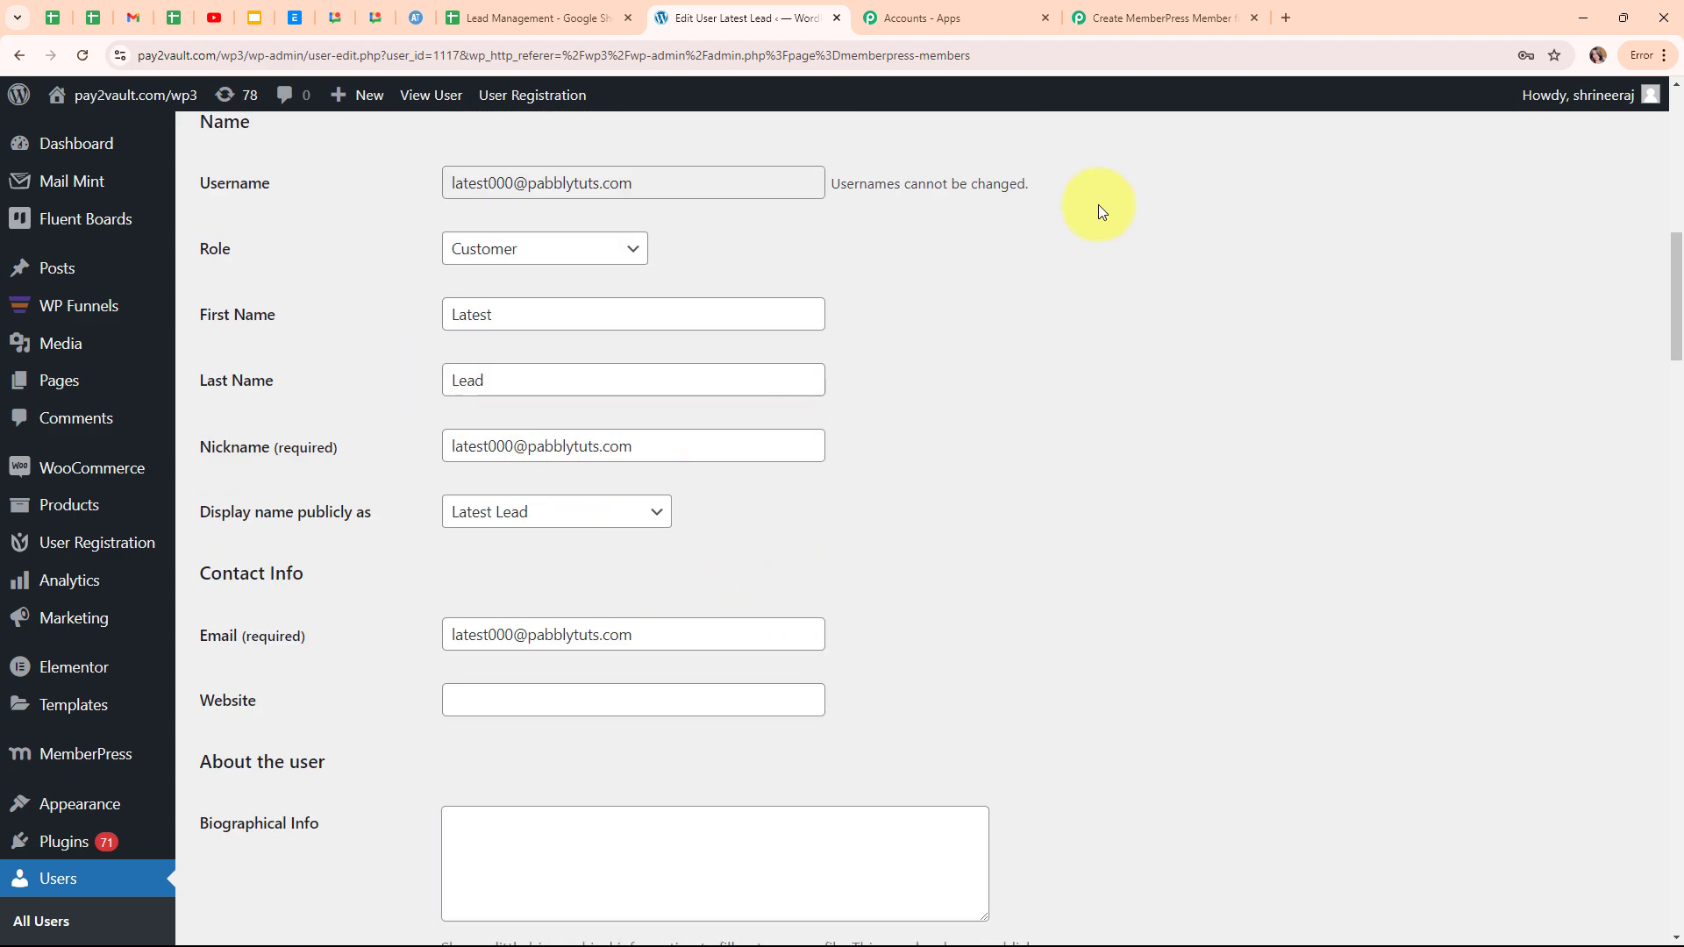
pyautogui.click(1223, 28)
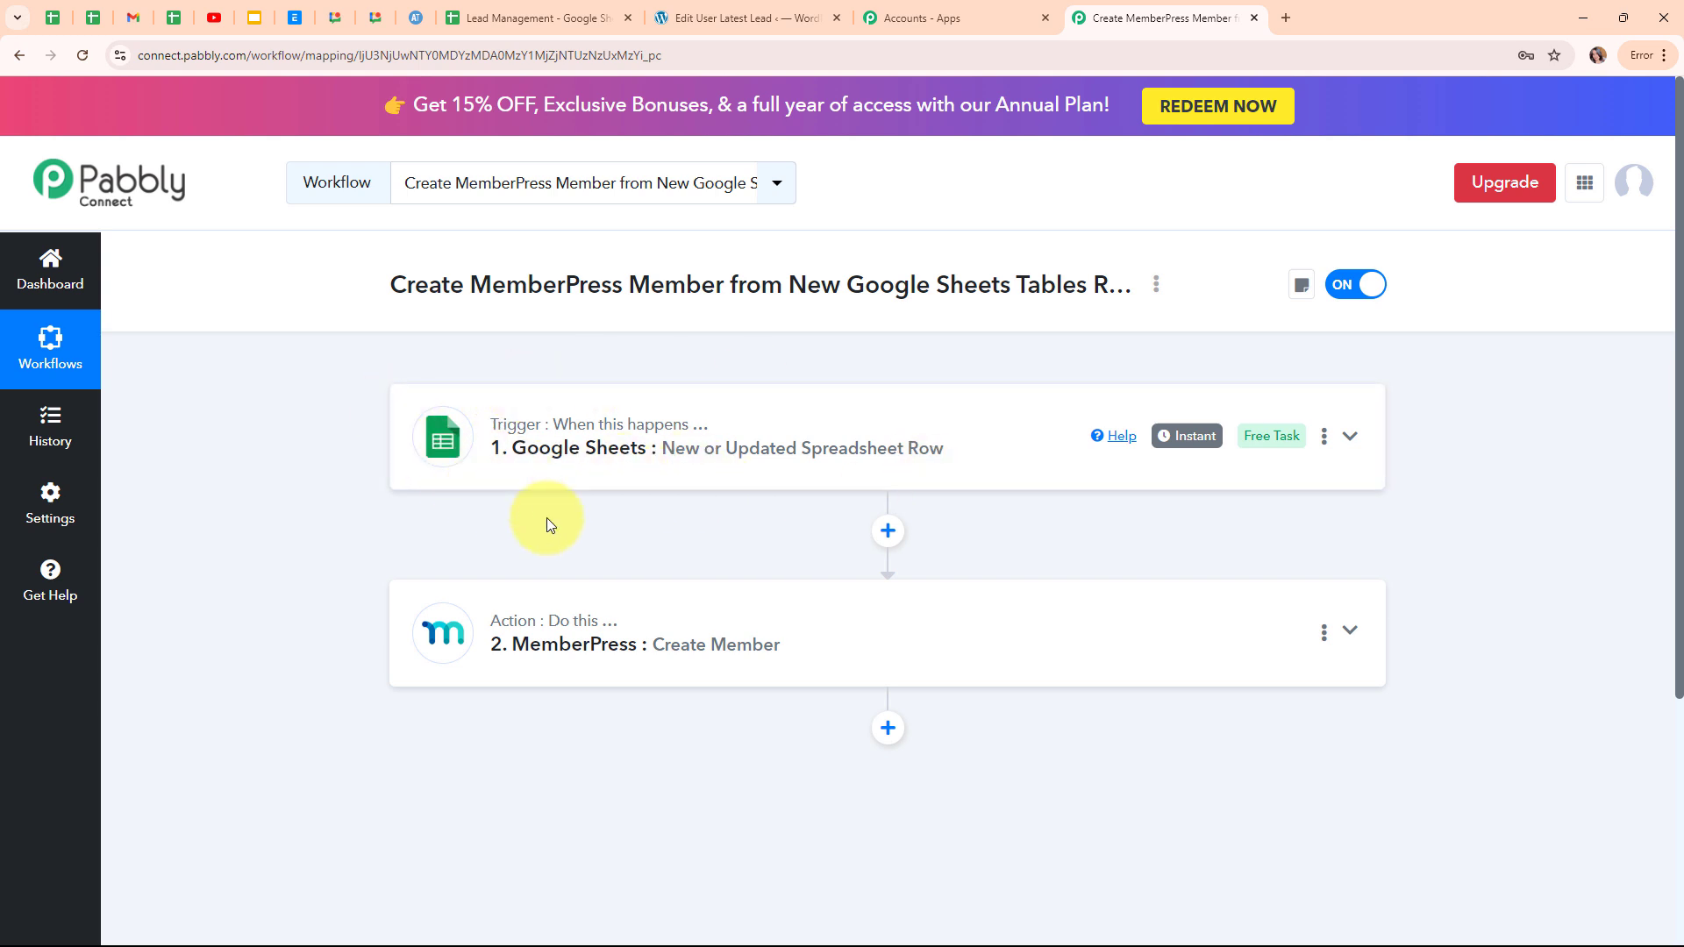
# Fill row 3 of Lead Management with the new lead's first name, last name, email and phone number.
pyautogui.click(610, 9)
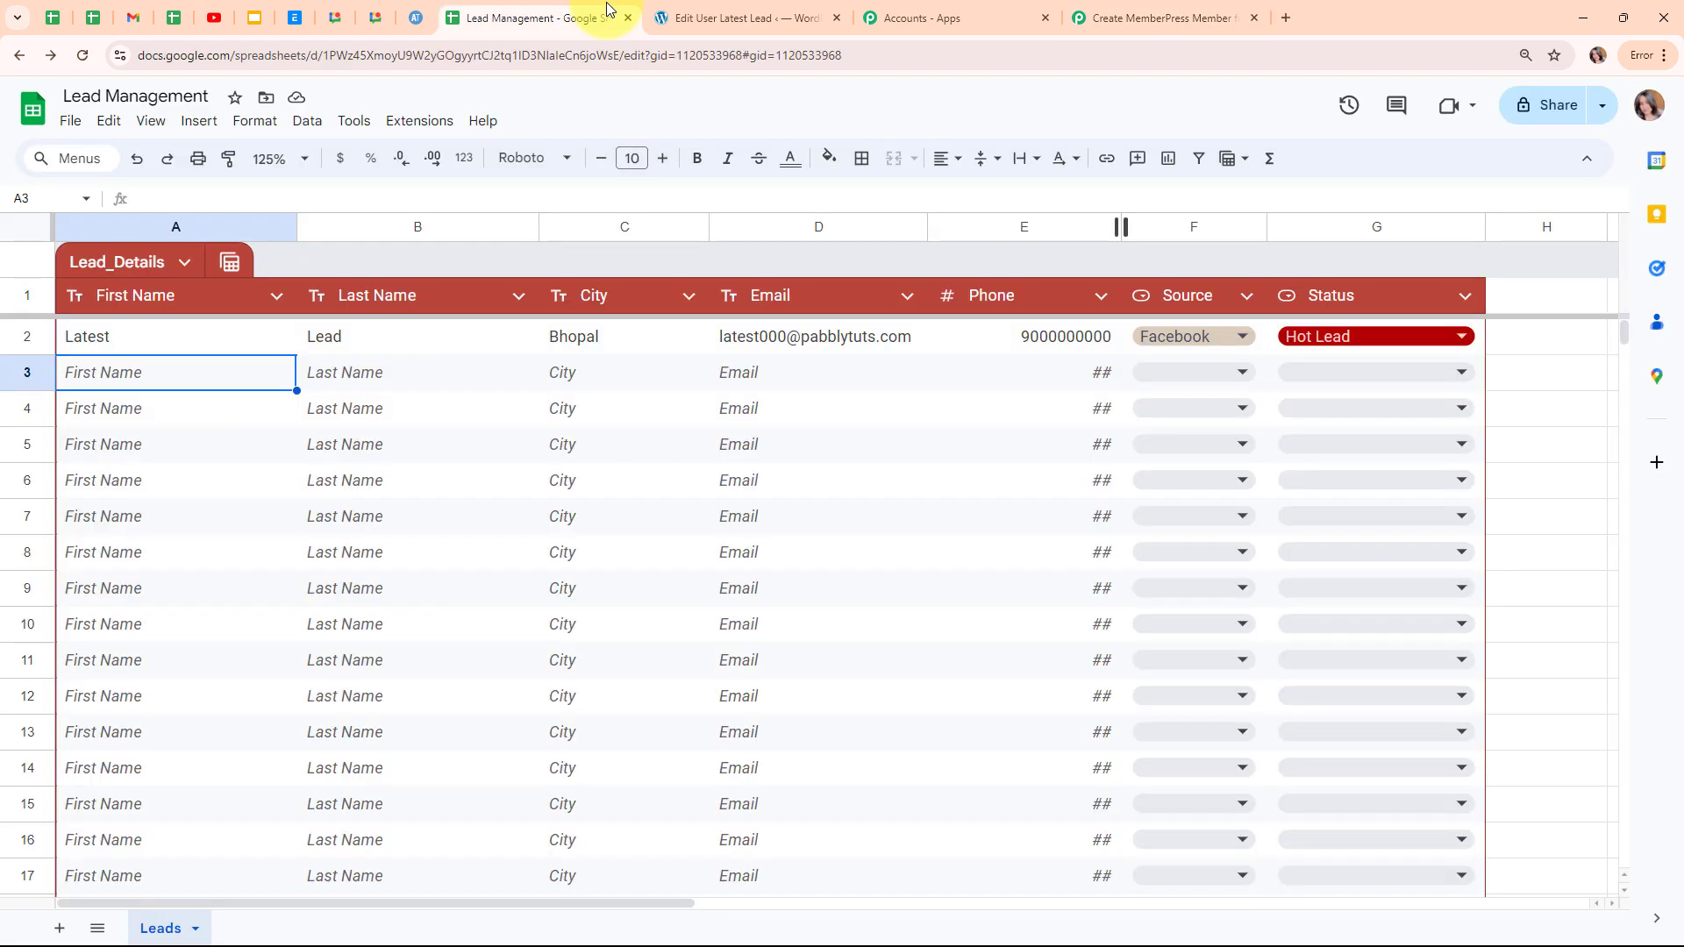
pyautogui.doubleClick(138, 384)
pyautogui.write('C')
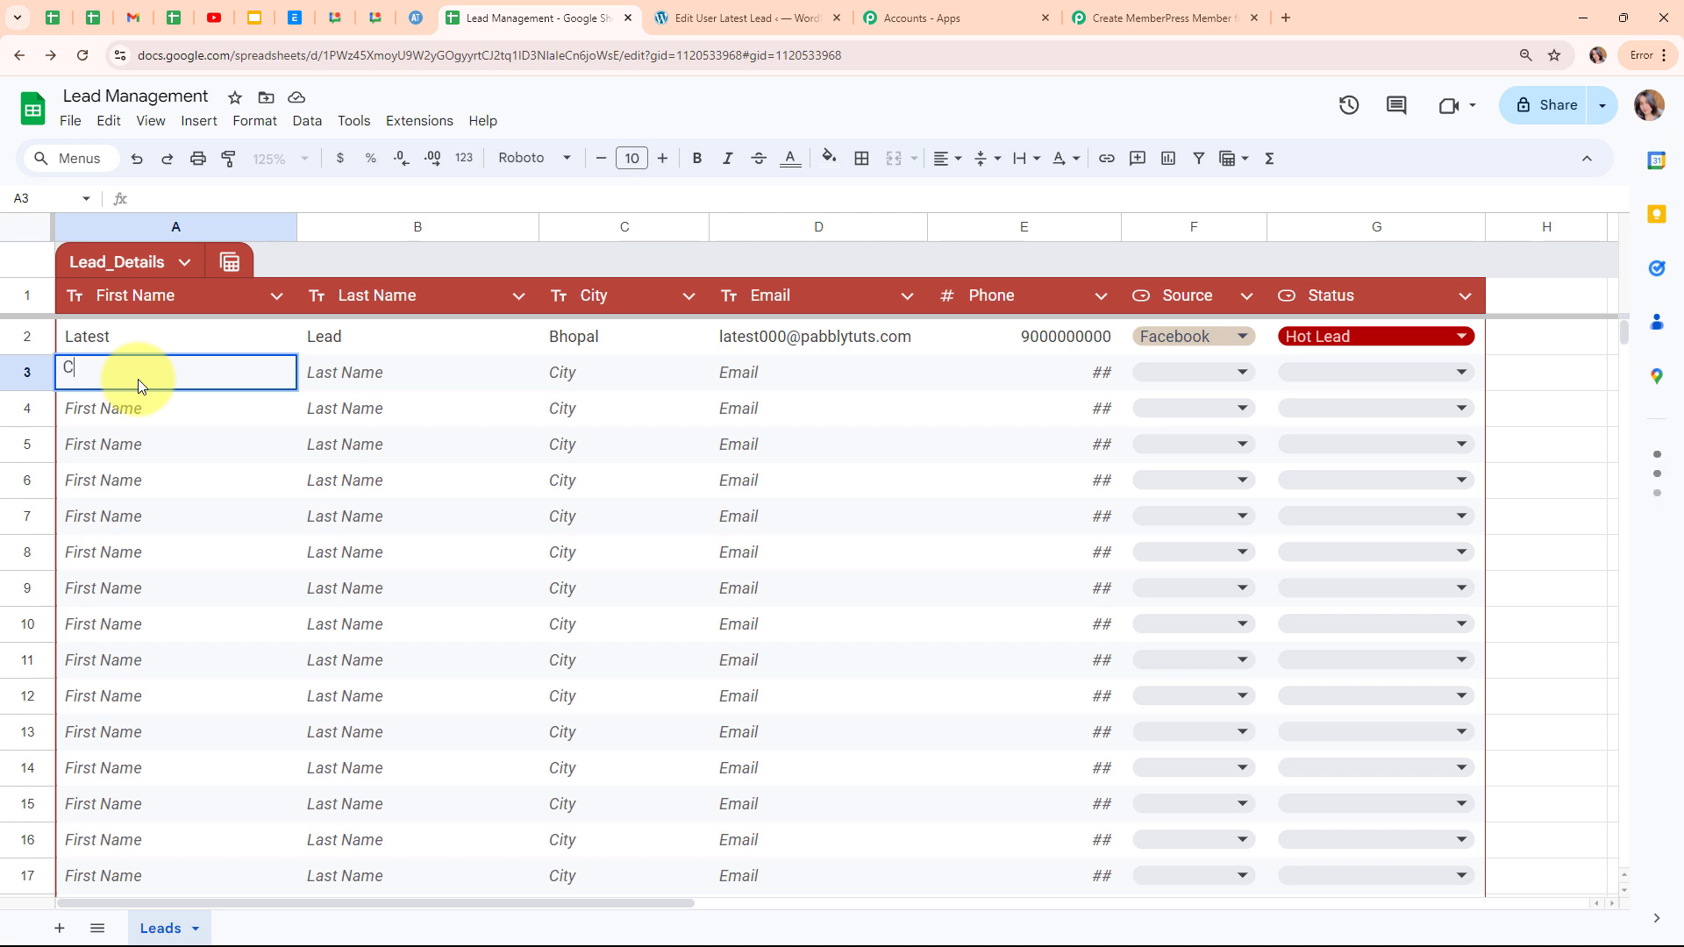
pyautogui.write('ureent')
pyautogui.click(401, 384)
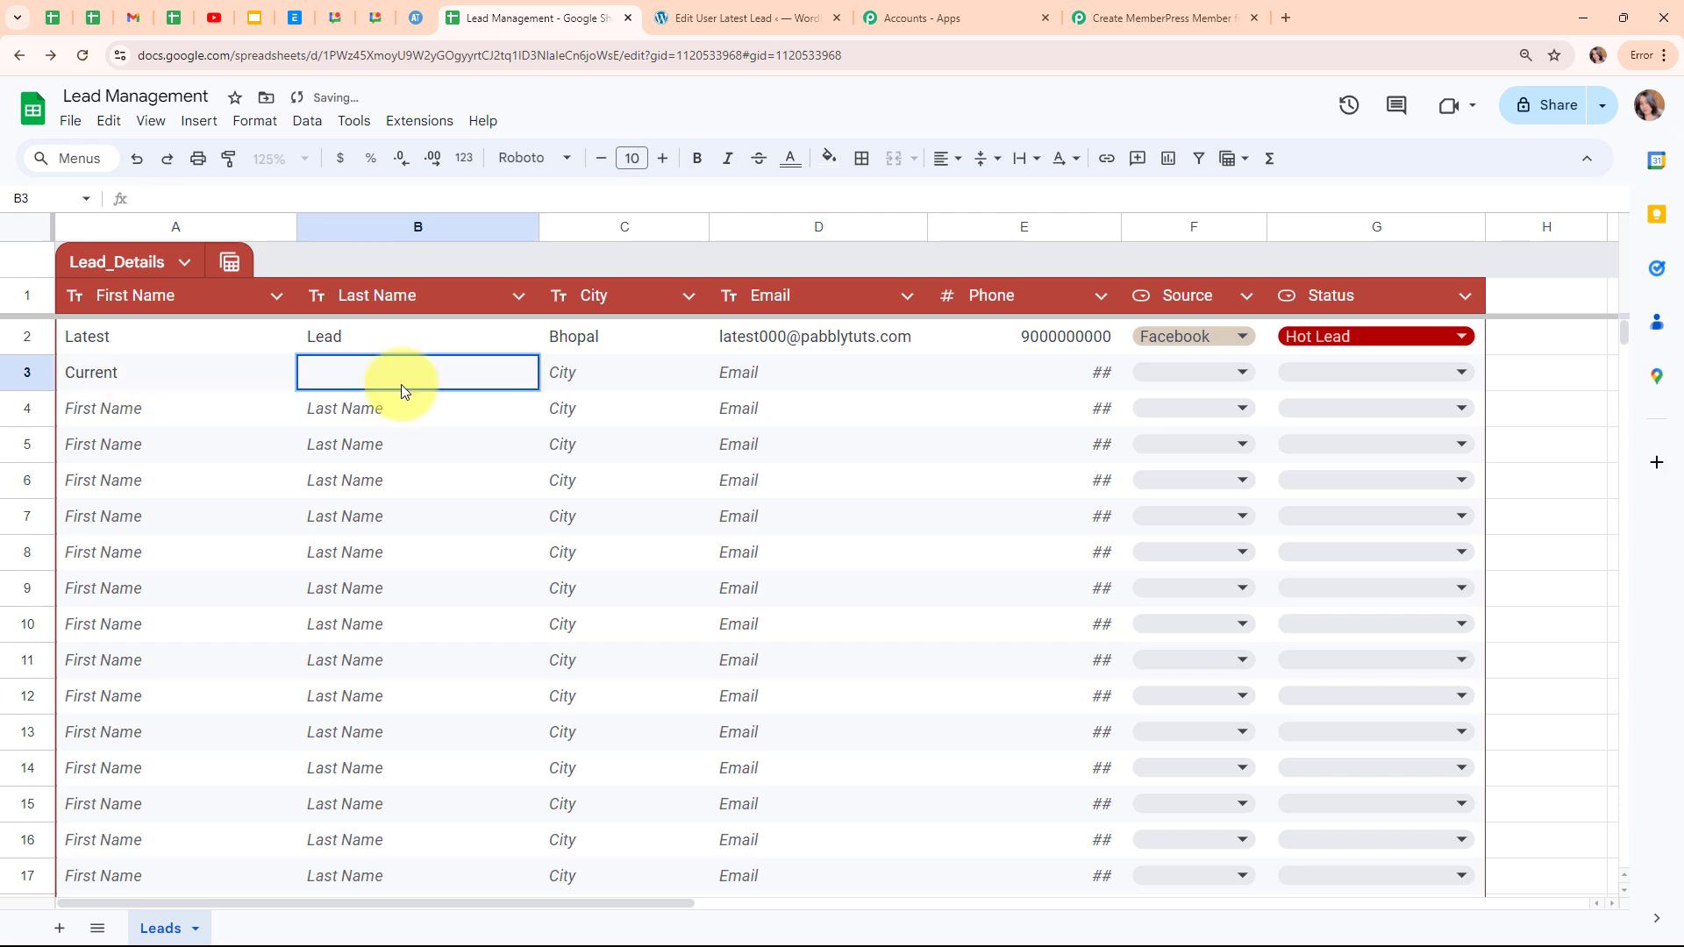
pyautogui.write('Lead')
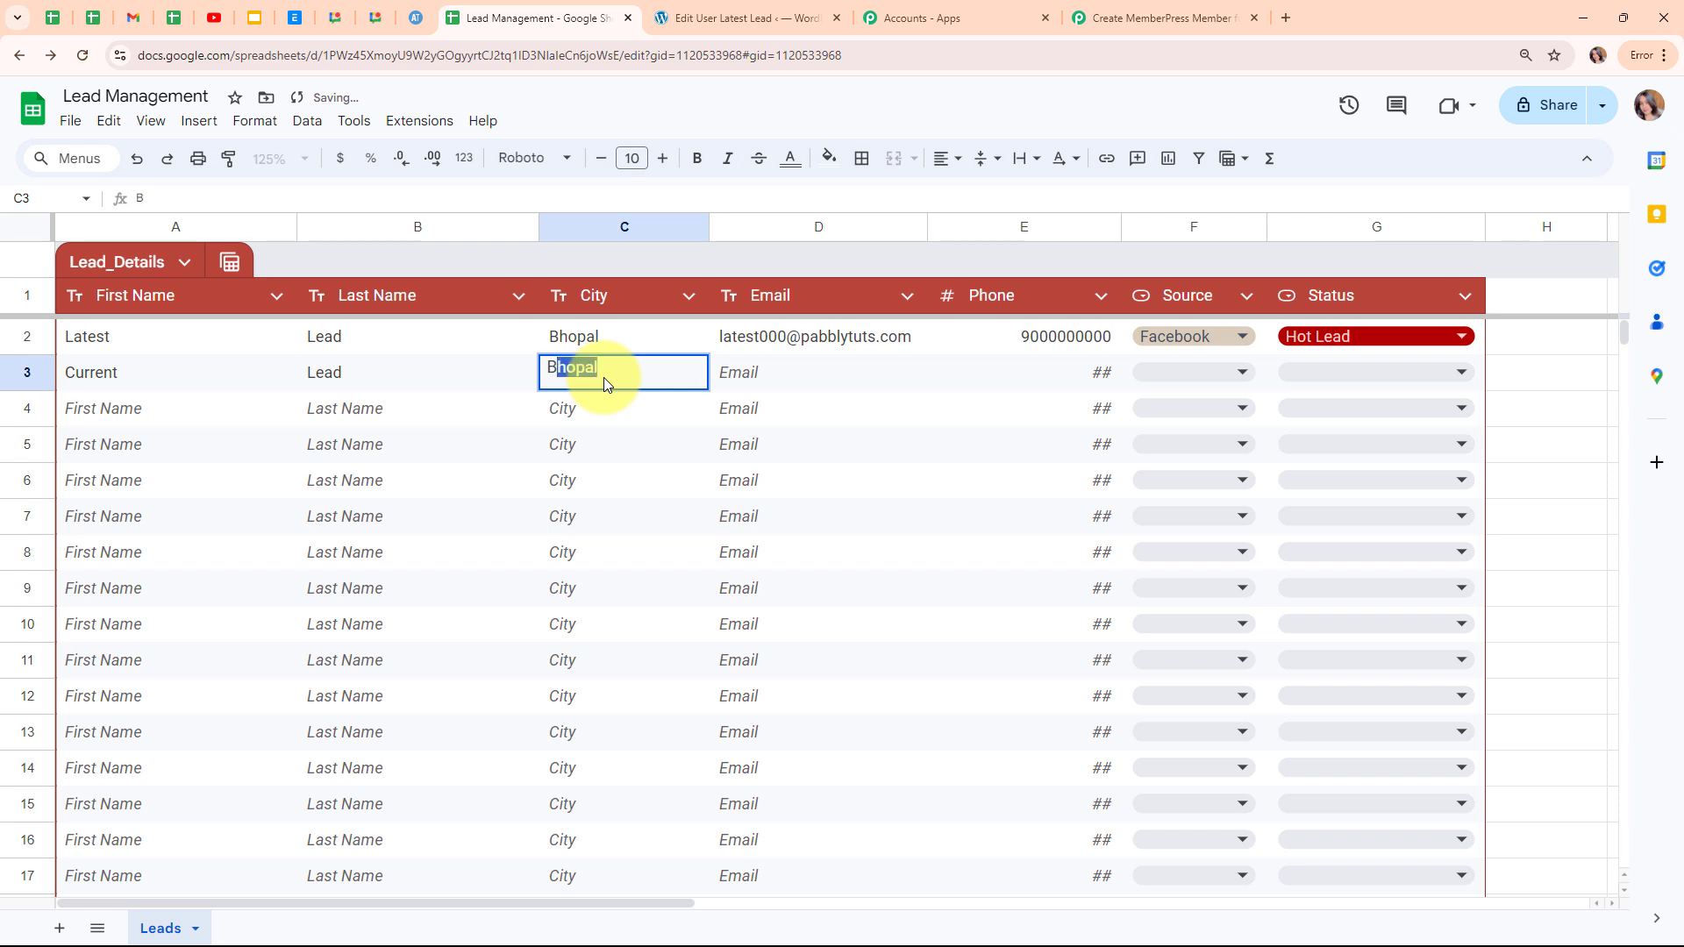
pyautogui.click(760, 387)
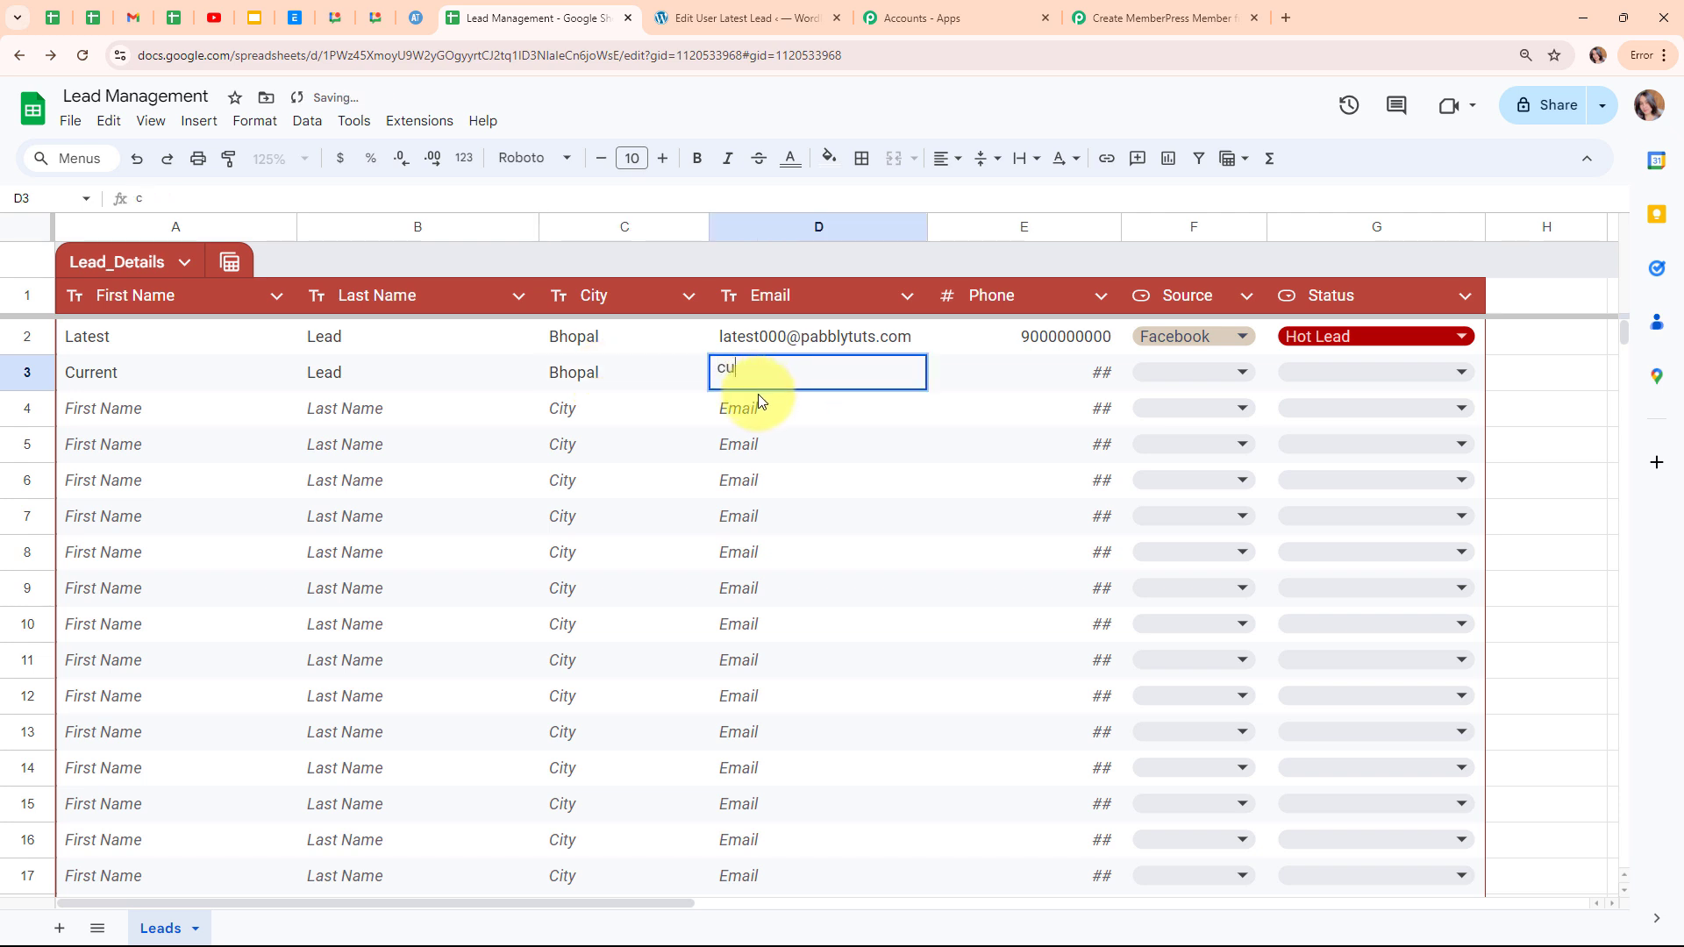
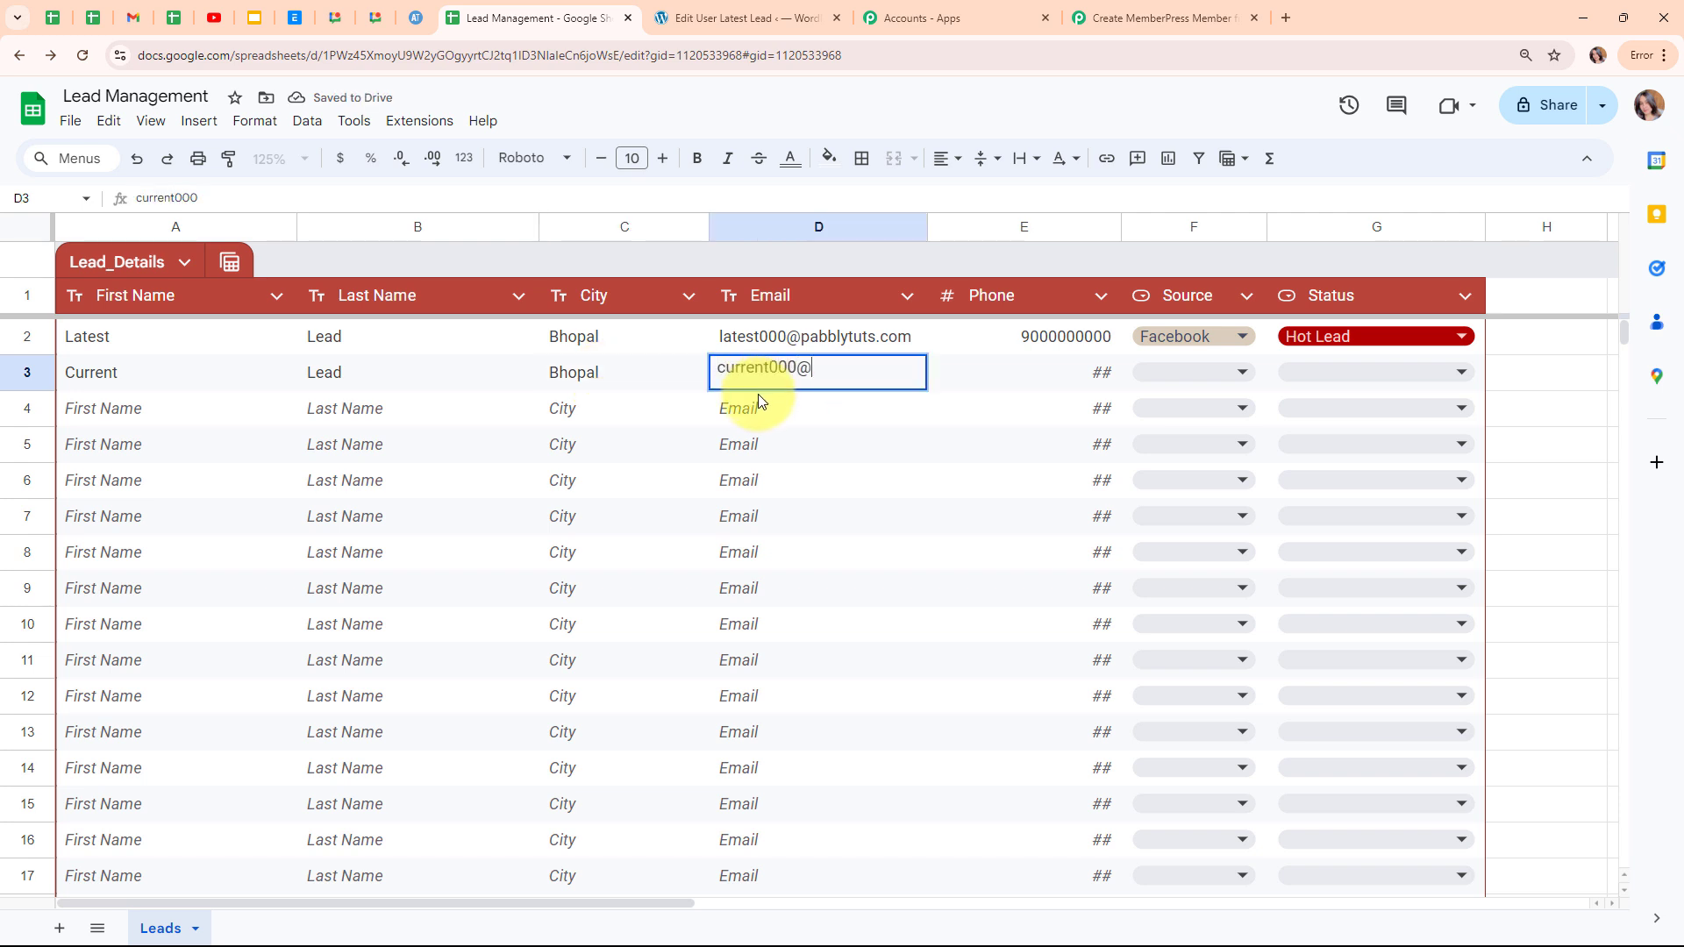
pyautogui.click(1007, 368)
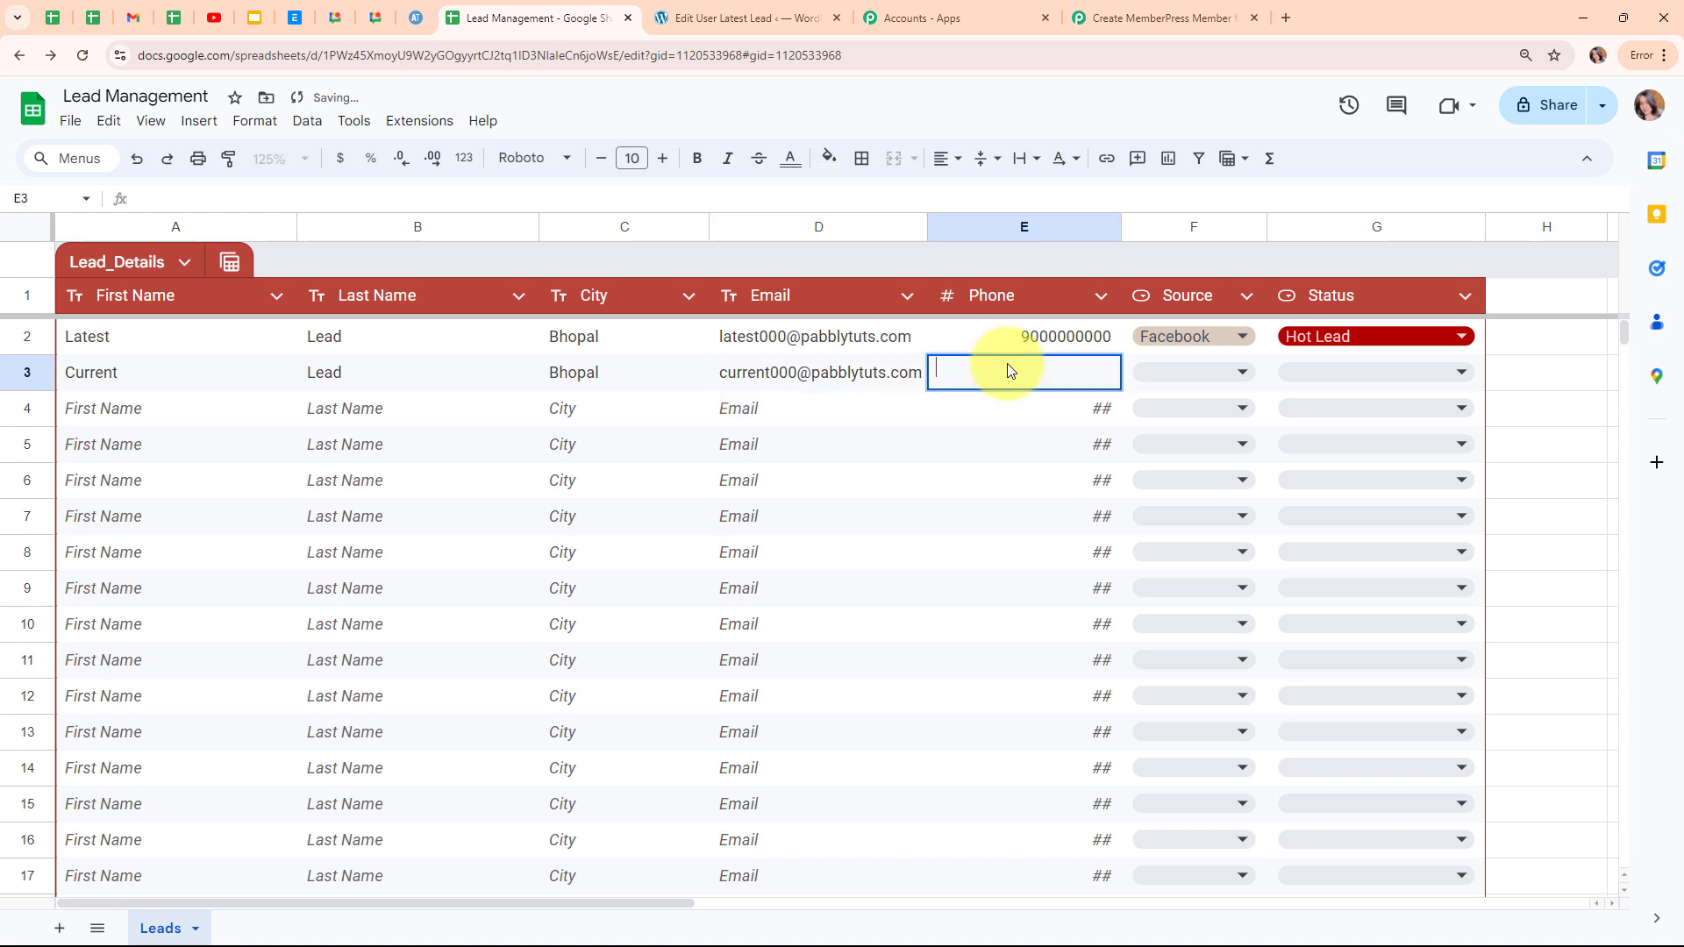
pyautogui.write('7777777777')
# Set row 3's Source to Instagram and Status to Hot Lead.
pyautogui.click(1219, 372)
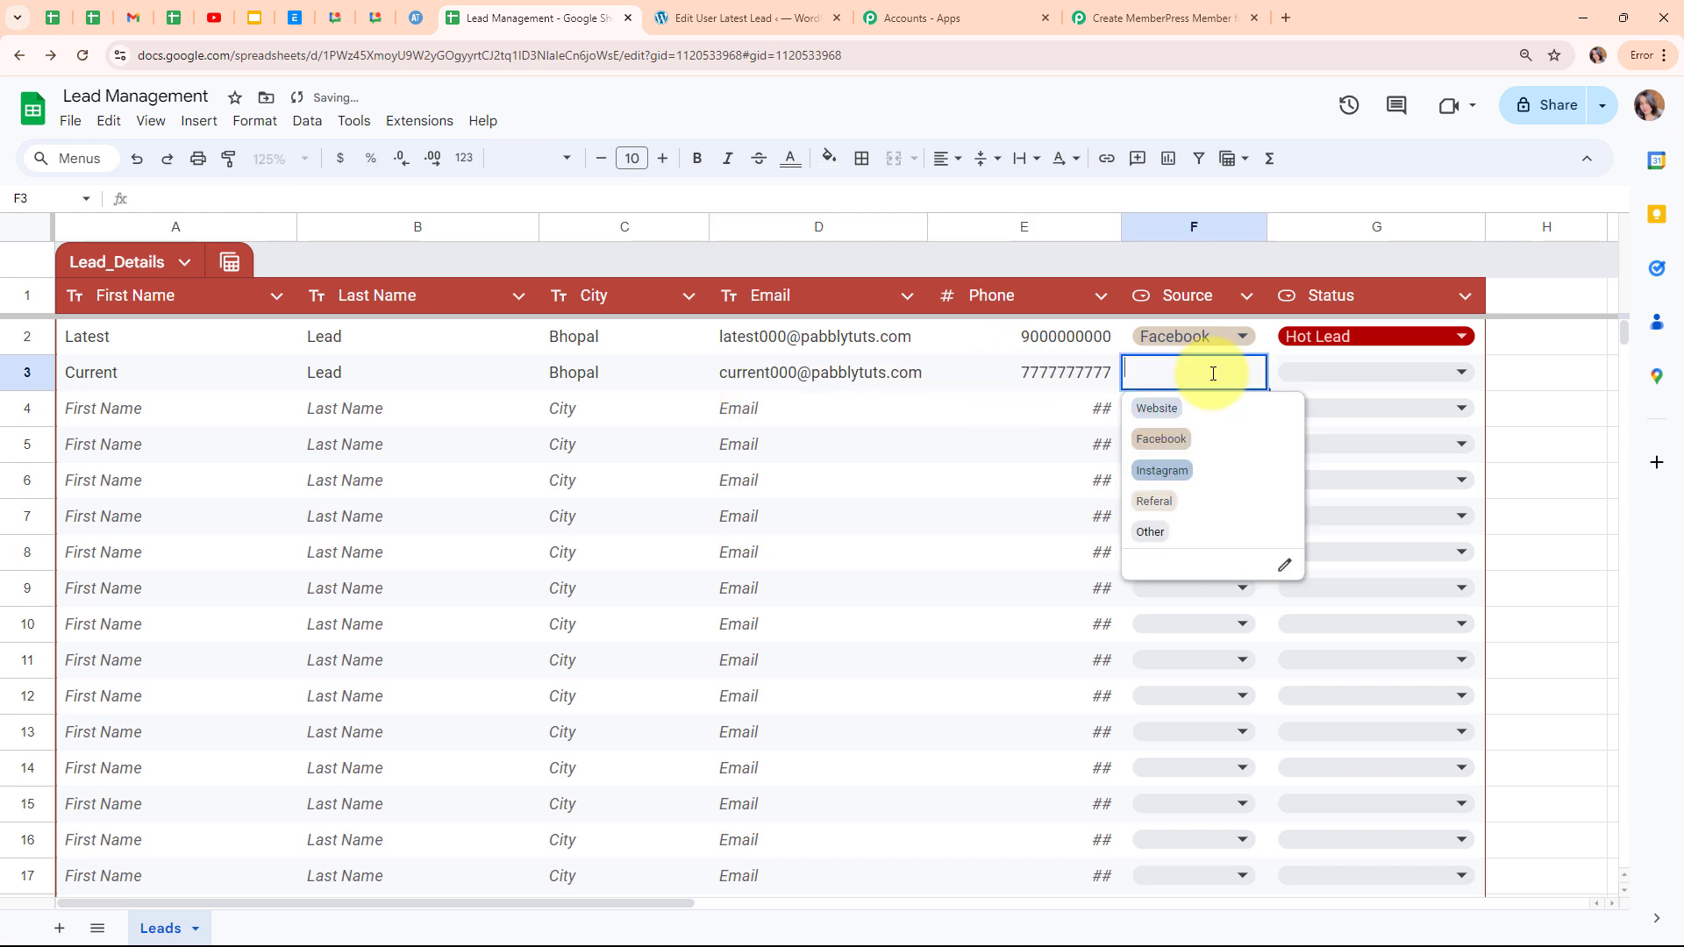
pyautogui.click(1203, 471)
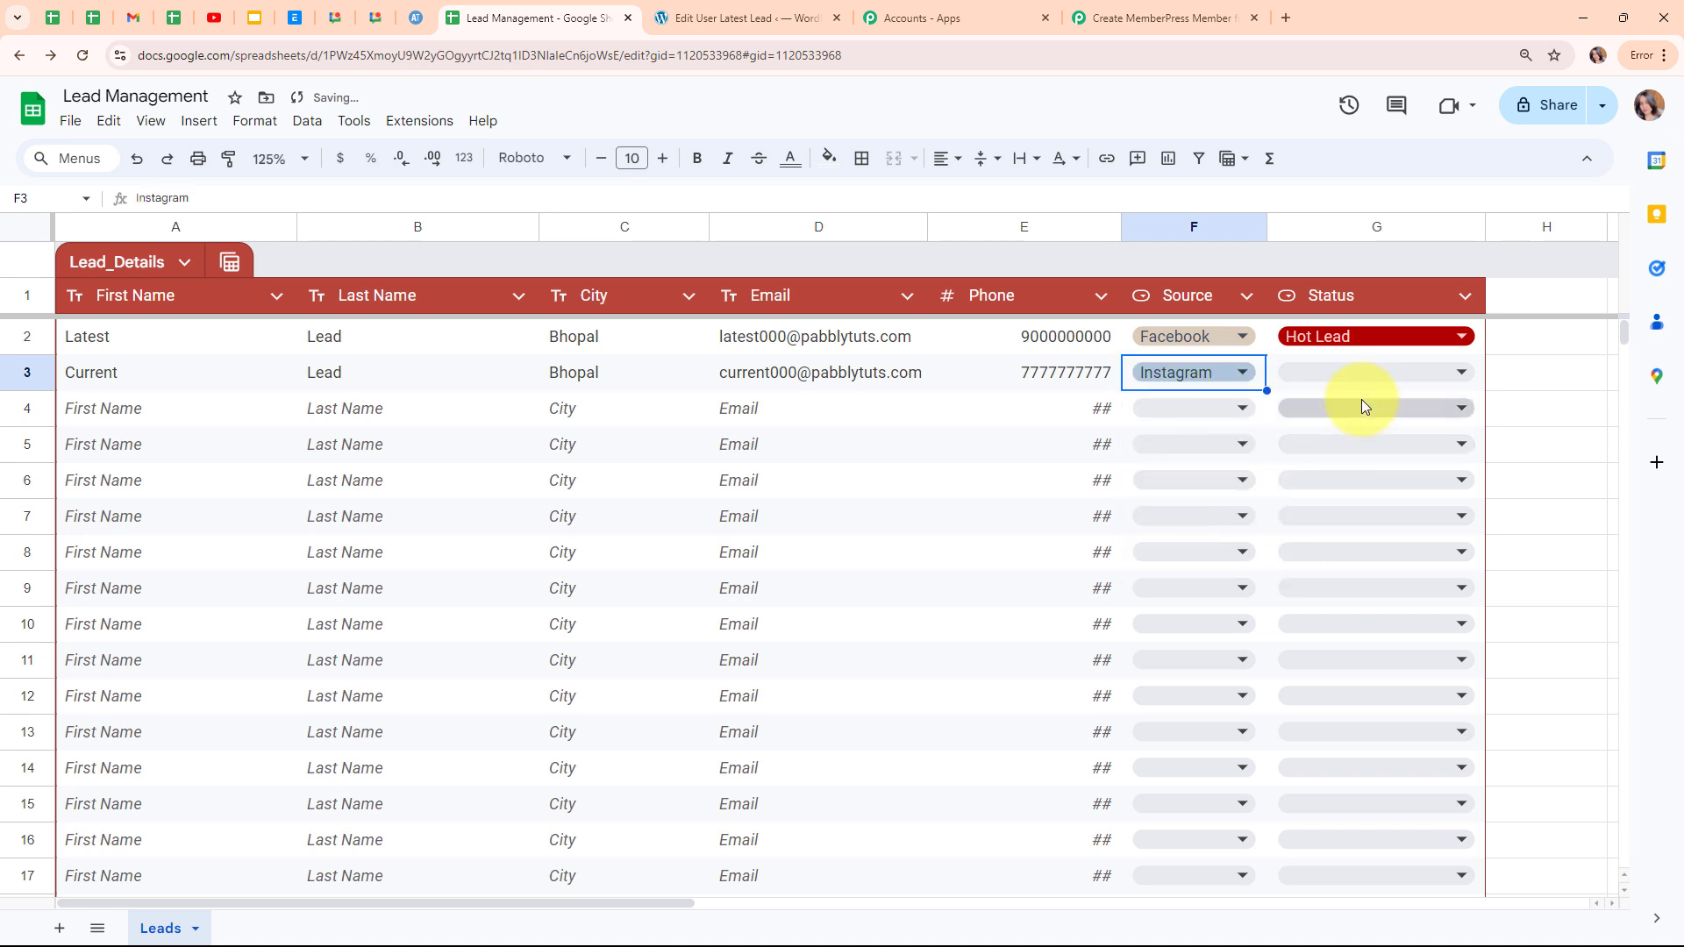
pyautogui.click(1364, 372)
pyautogui.click(1355, 410)
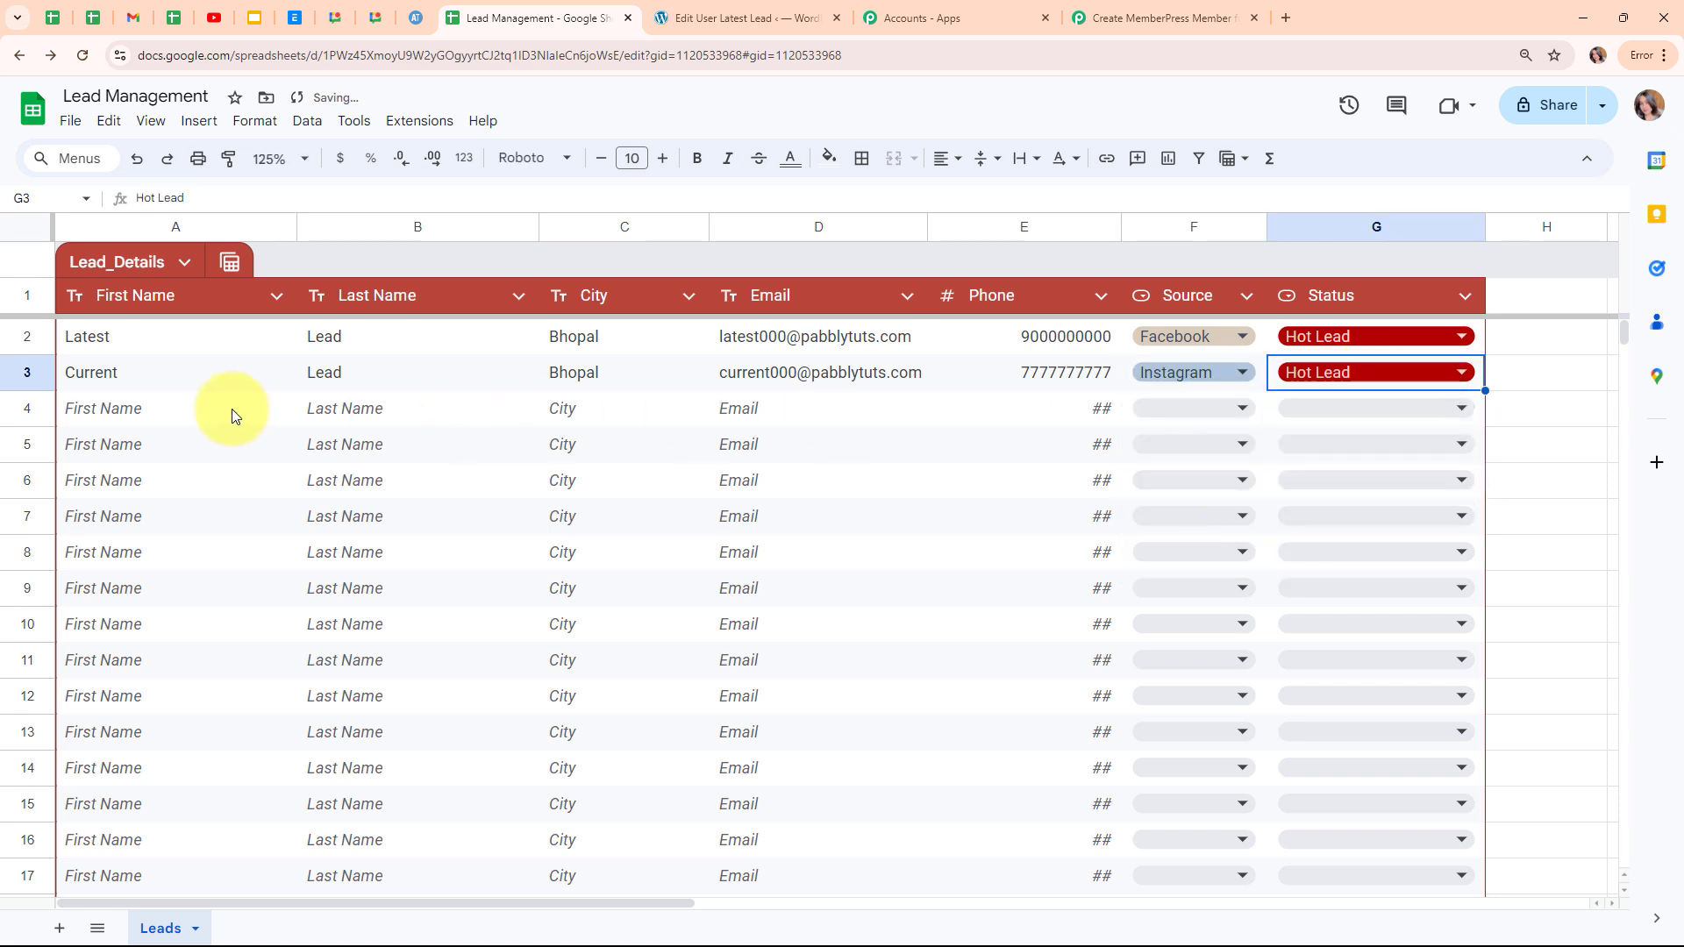
pyautogui.click(206, 408)
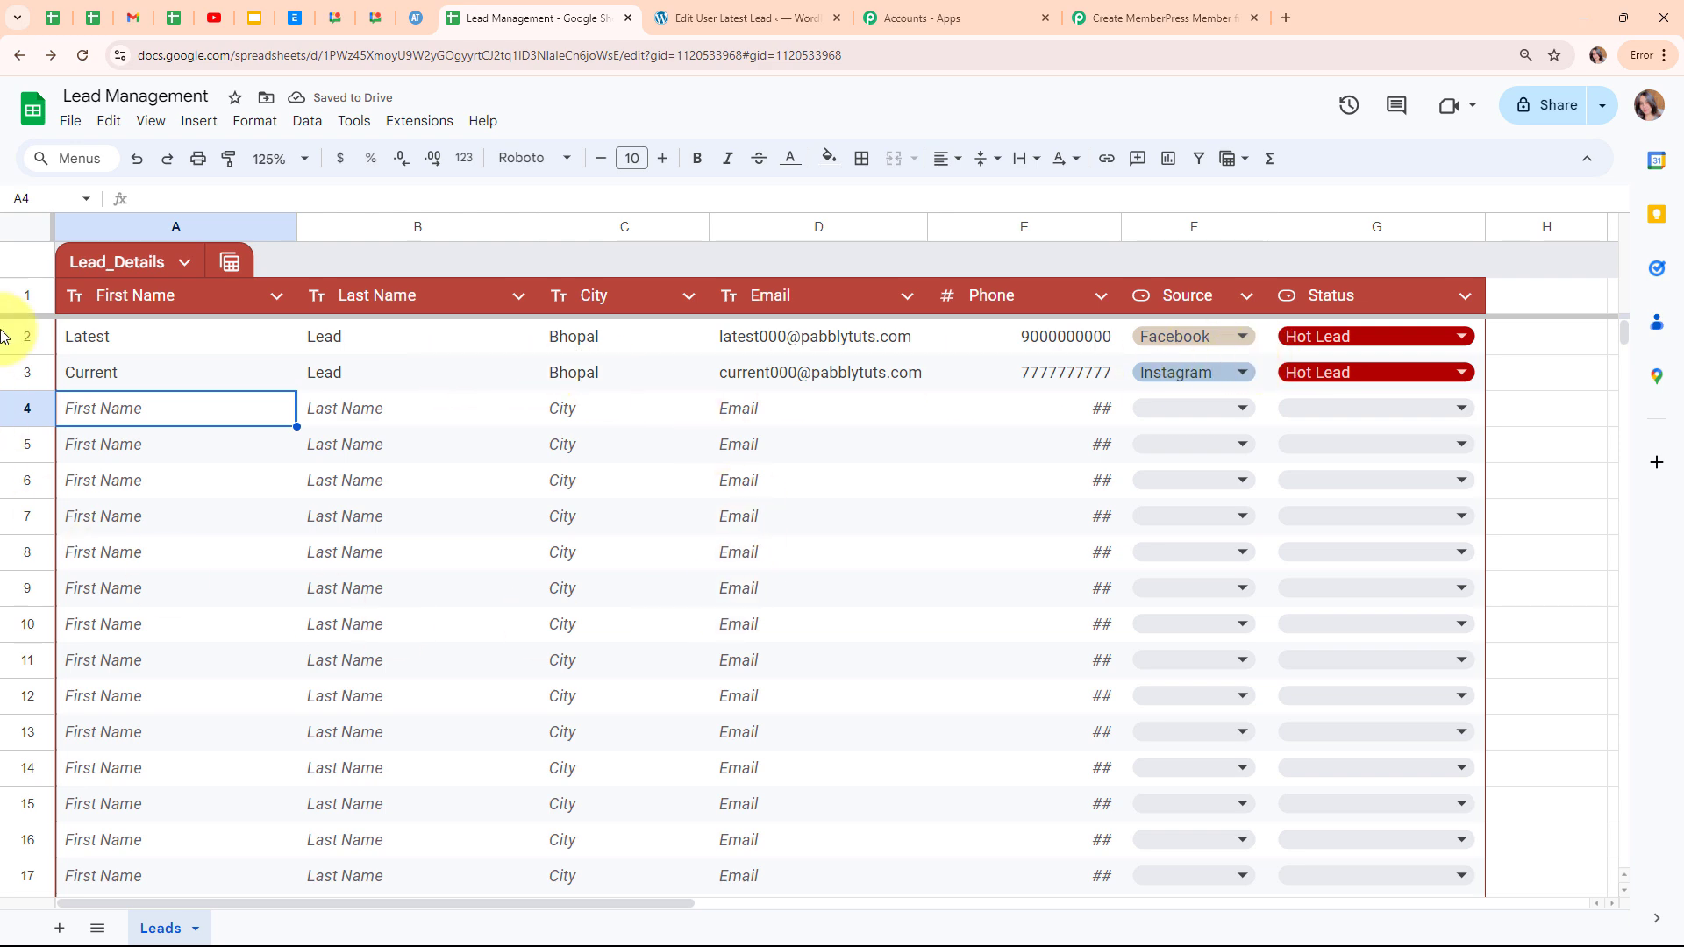
pyautogui.click(651, 12)
# Review member 1118's profile from the MemberPress members list, then return to the Pabbly workflow.
pyautogui.click(19, 55)
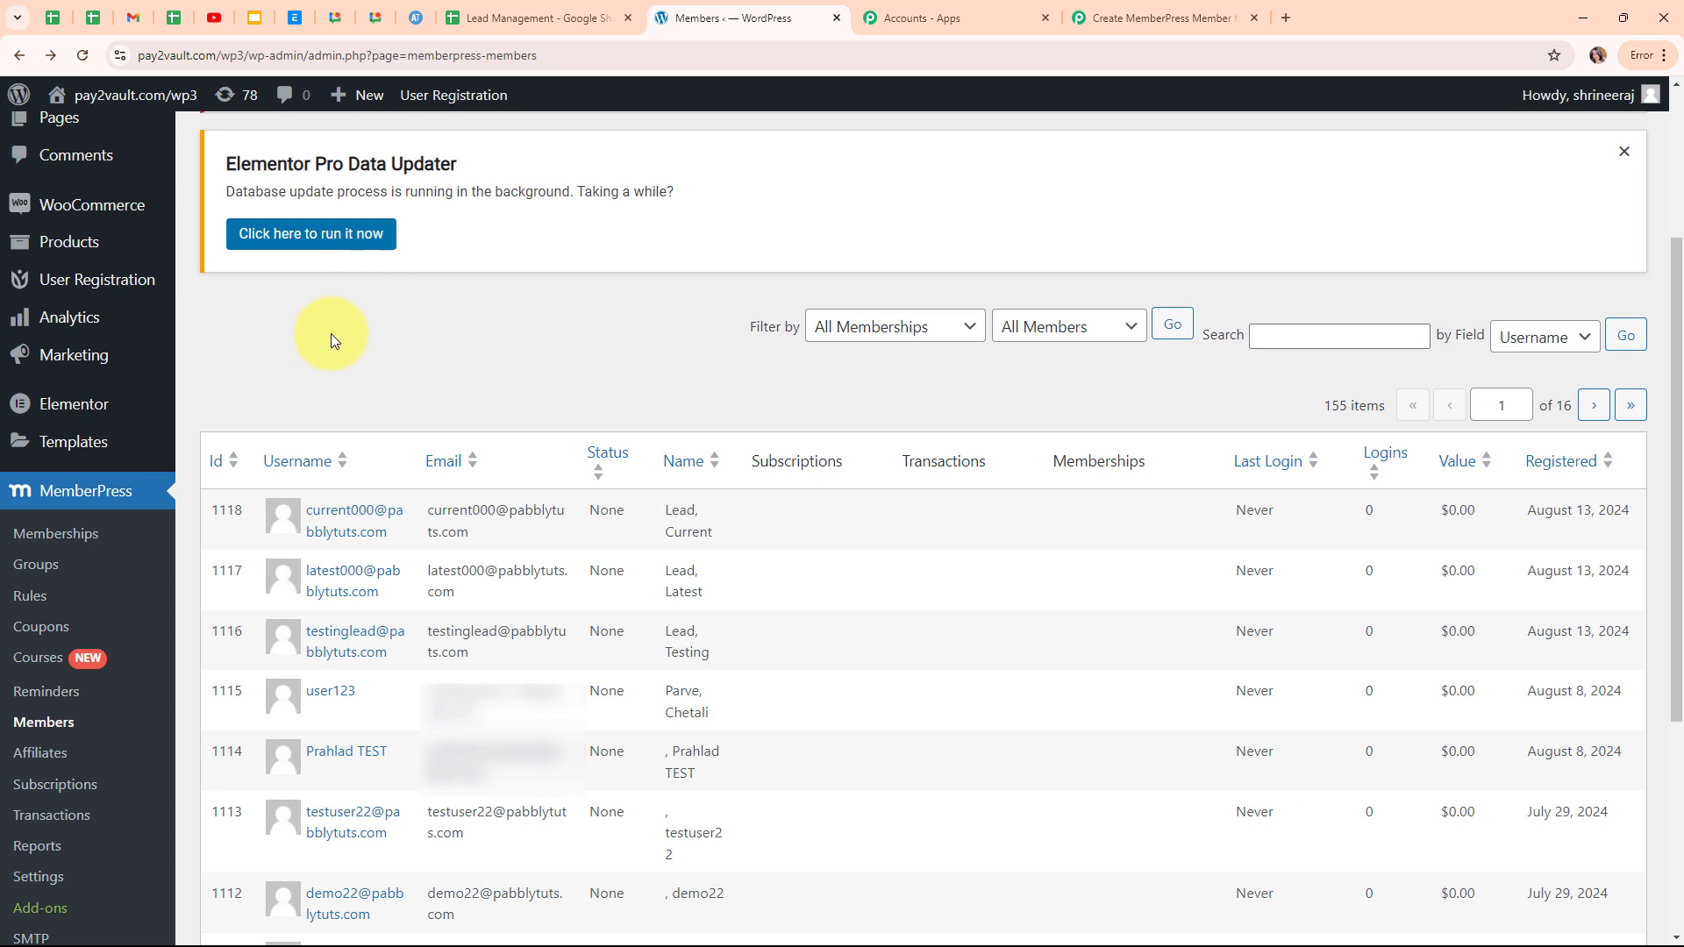
pyautogui.moveTo(411, 509)
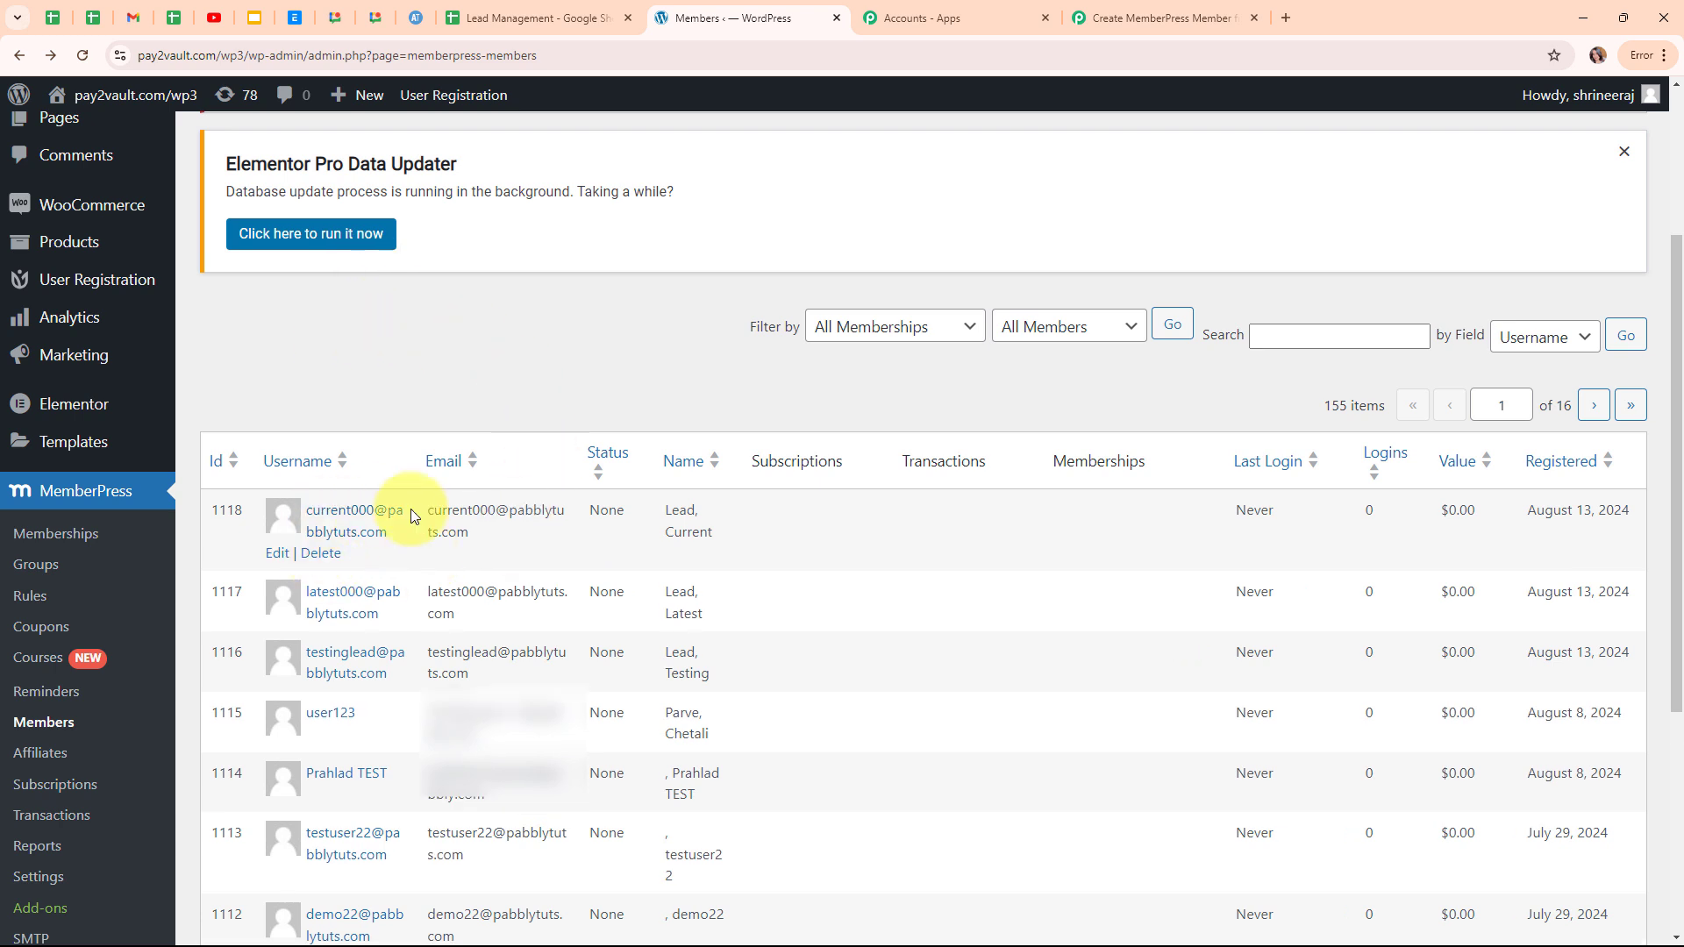
pyautogui.click(335, 516)
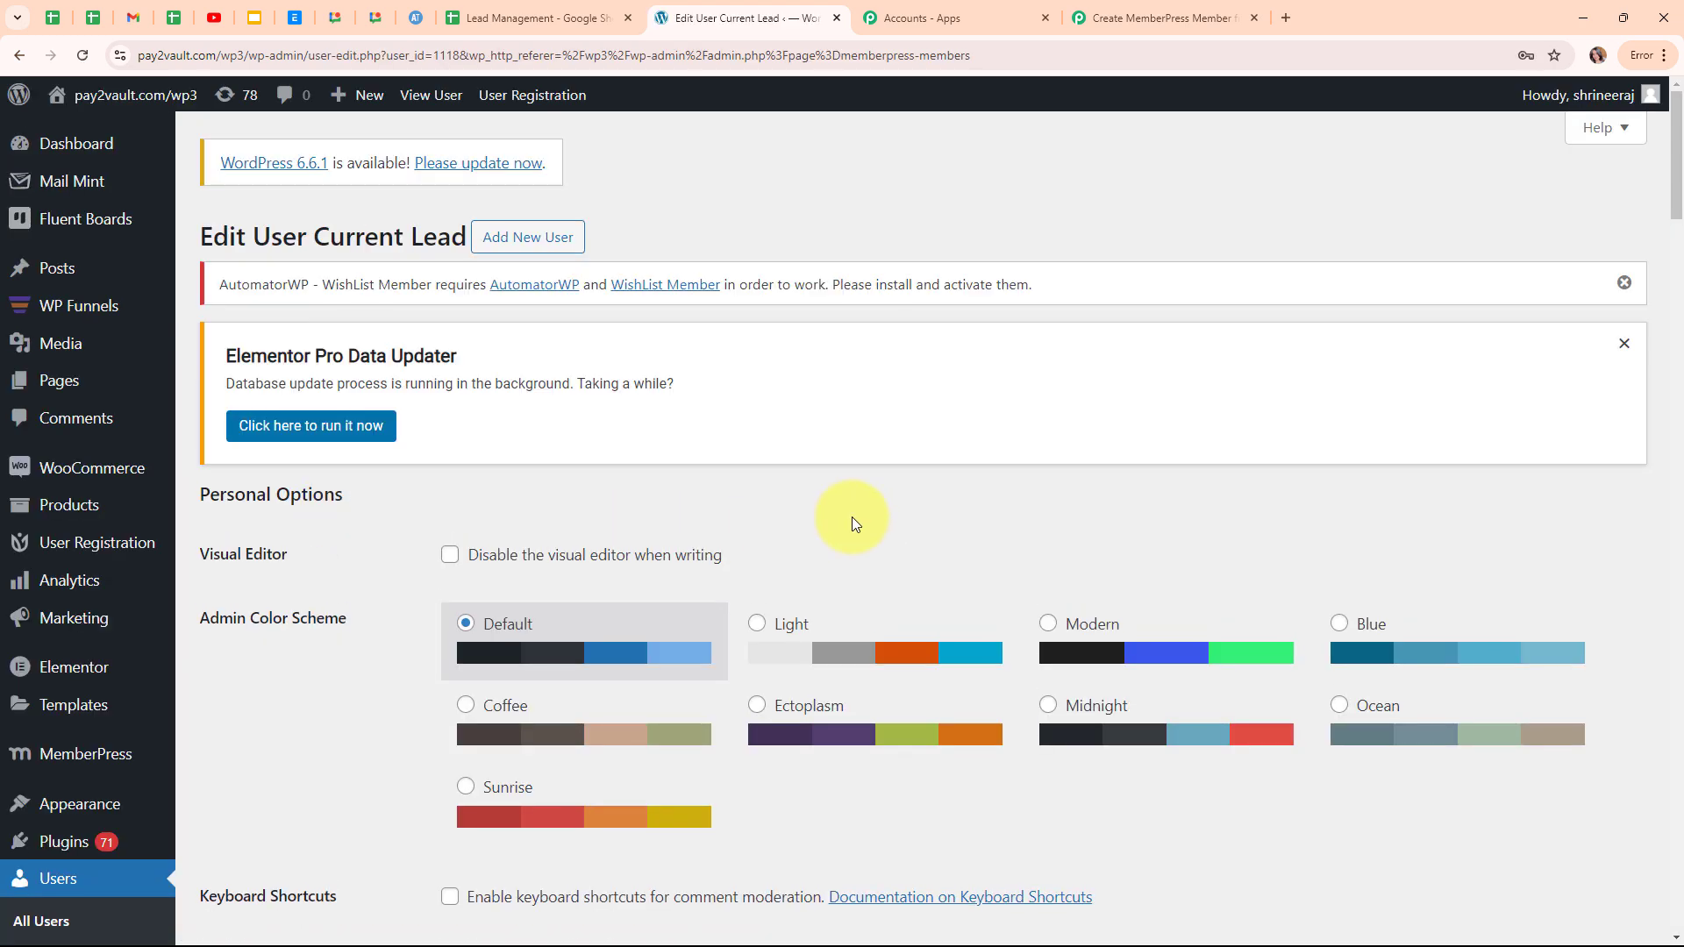
pyautogui.scroll(-5, 852, 519)
pyautogui.scroll(-4, 852, 523)
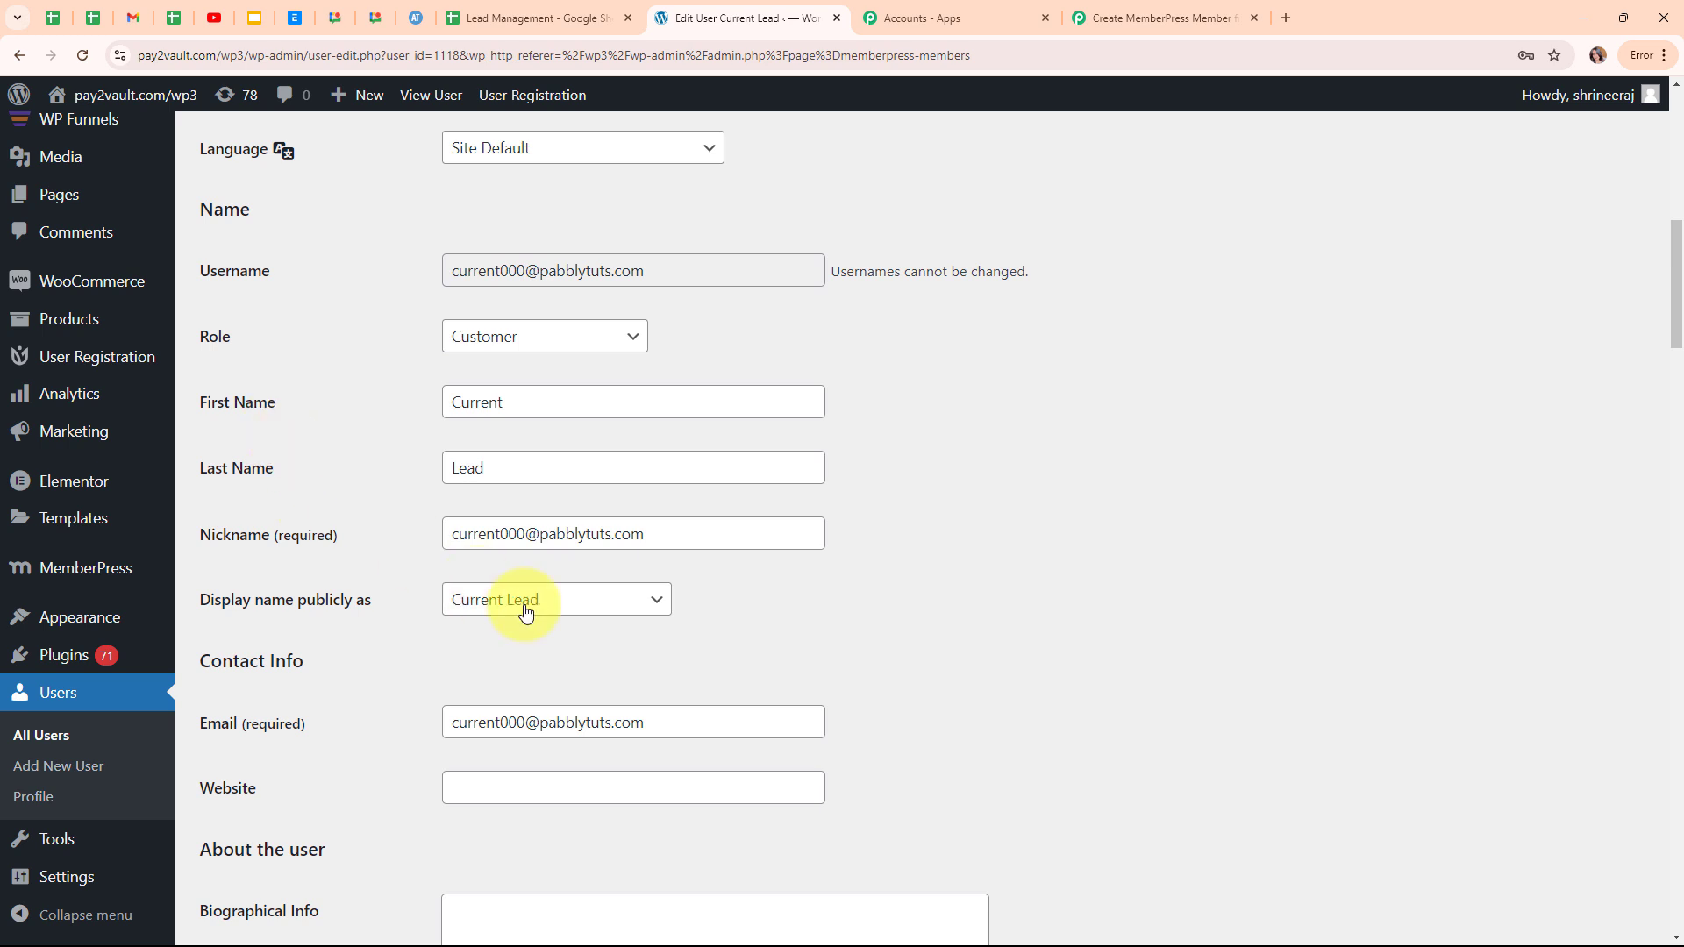
pyautogui.click(1203, 8)
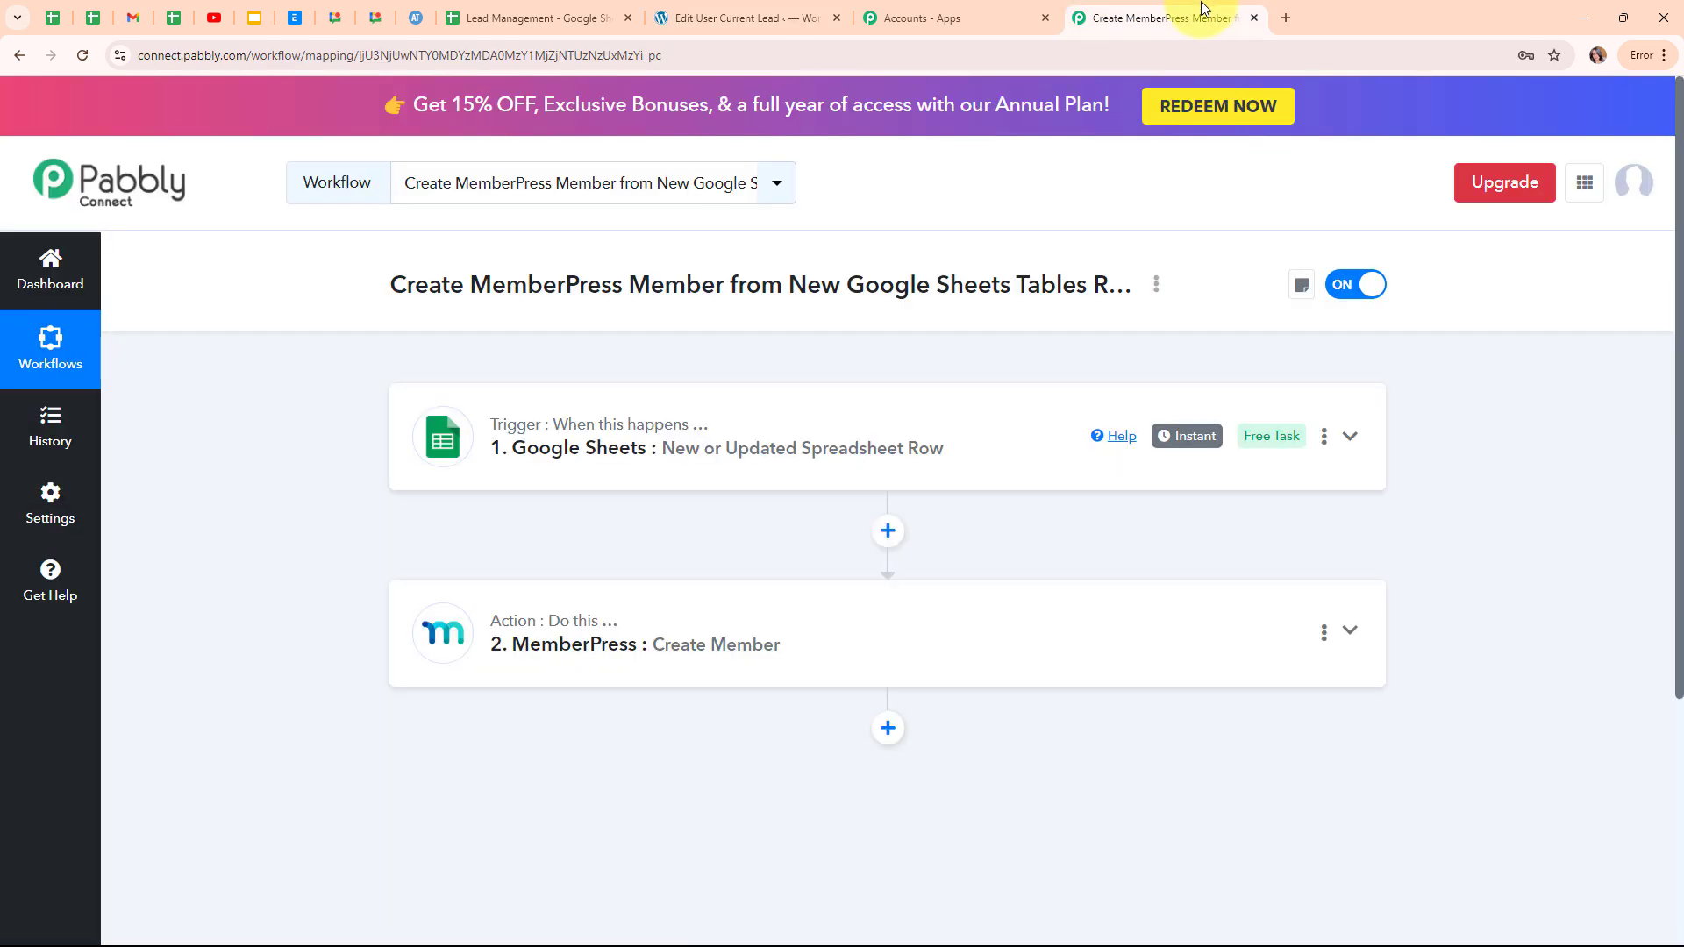